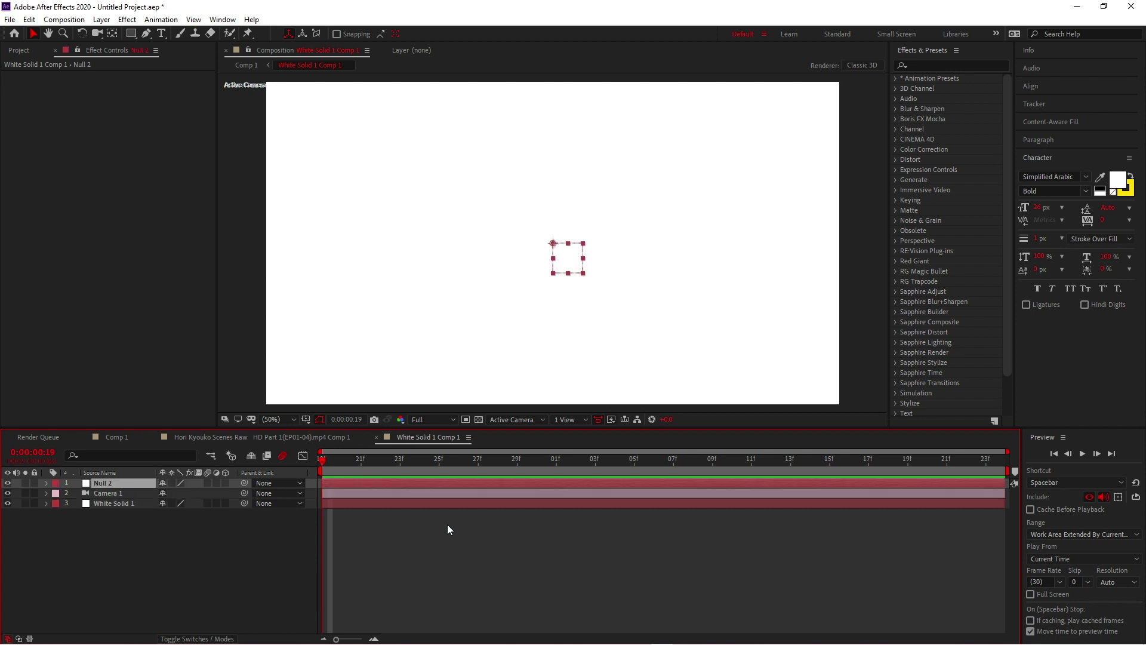
- Delete the Null 2 layer and add five new null objects to the composition
{"action": "key", "text": "Delete"}
{"action": "key", "text": "ctrl+alt+shift+y"}
{"action": "key", "text": "ctrl+alt+shift+y"}
{"action": "key", "text": "ctrl+alt+shift+y"}
{"action": "key", "text": "ctrl+alt+shift+y"}
{"action": "key", "text": "ctrl+alt+shift+y"}
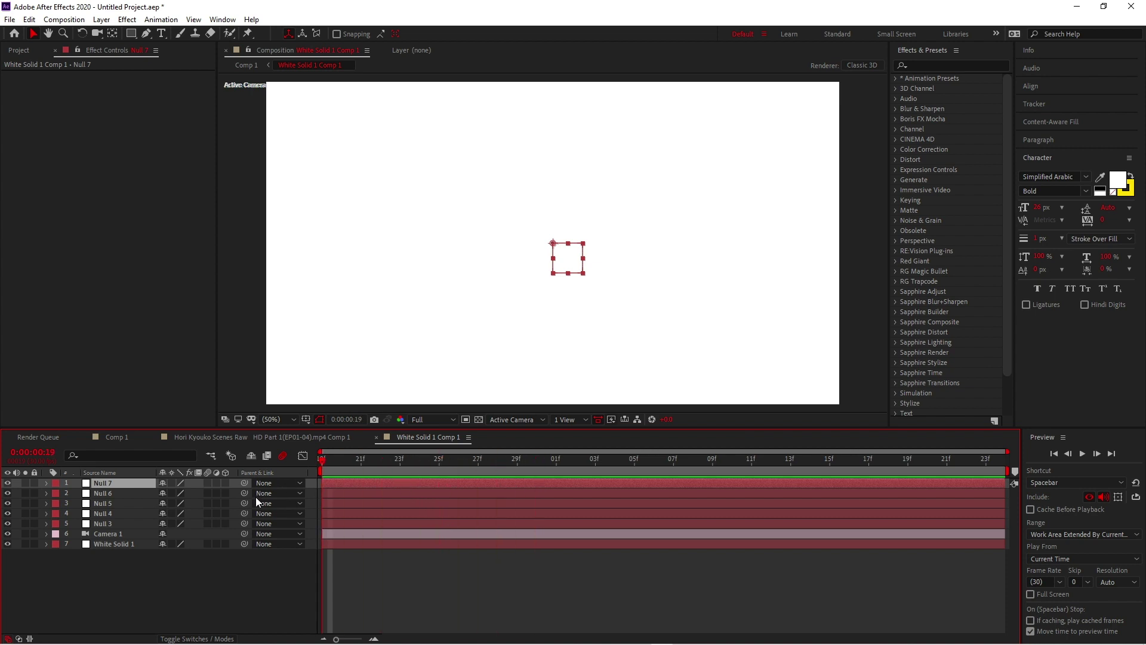
- Move the current time to 0:00:00:23 and duplicate the White Solid 1 layer twice
{"action": "left_click", "coordinate": [463, 556]}
{"action": "left_click", "coordinate": [475, 545]}
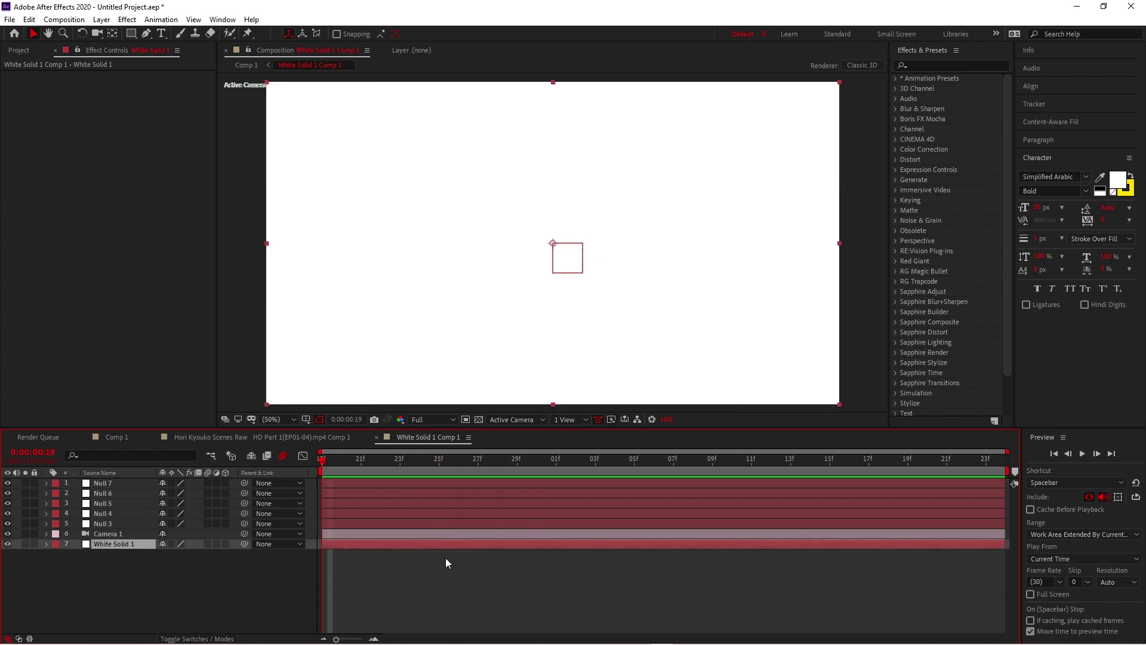
{"action": "left_click_drag", "start_coordinate": [342, 460], "coordinate": [400, 470]}
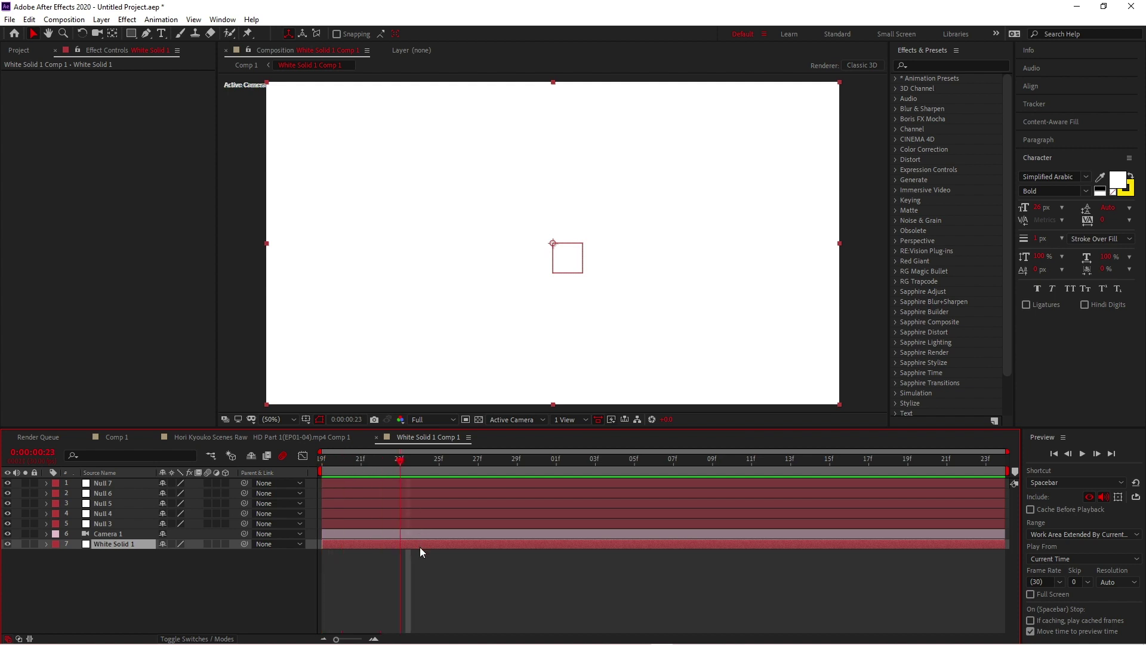
{"action": "key", "text": "ctrl+d"}
{"action": "key", "text": "ctrl+d"}
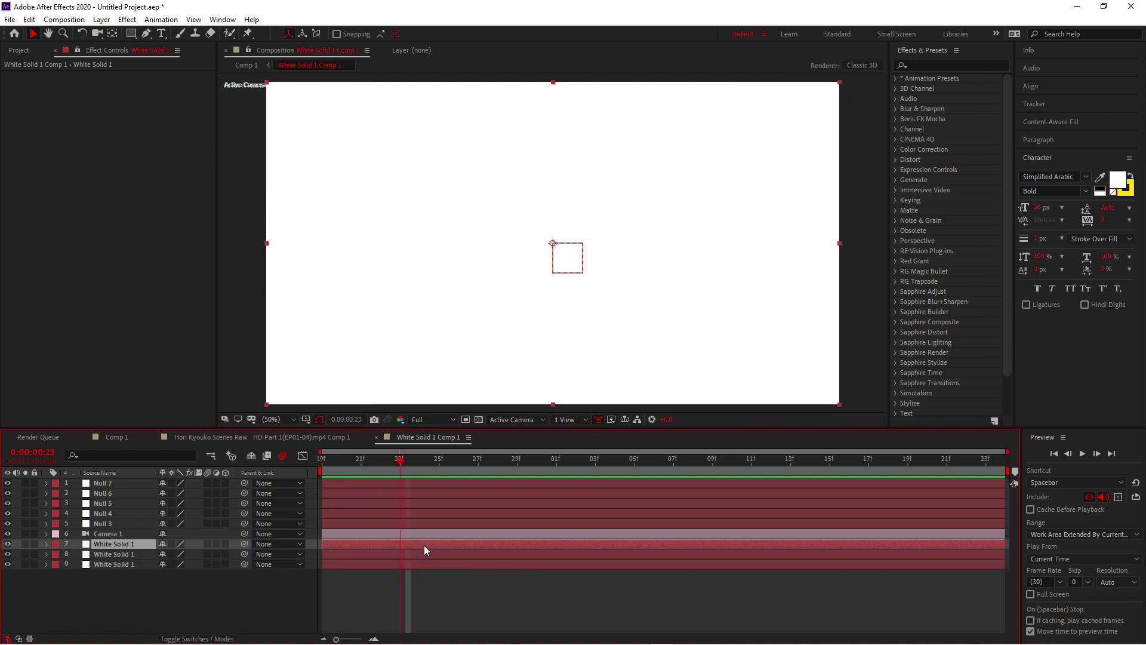
- Apply the S_WipeDots effect to the topmost White Solid 1 layer
{"action": "key", "text": "ctrl+space"}
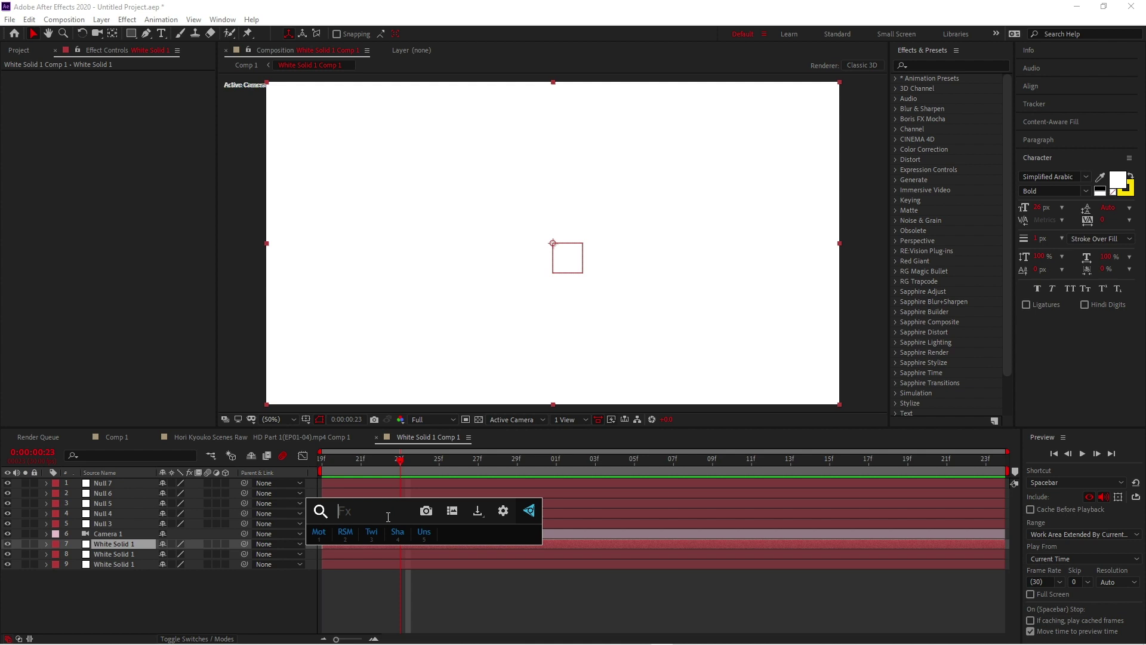
{"action": "type", "text": "s_wipe"}
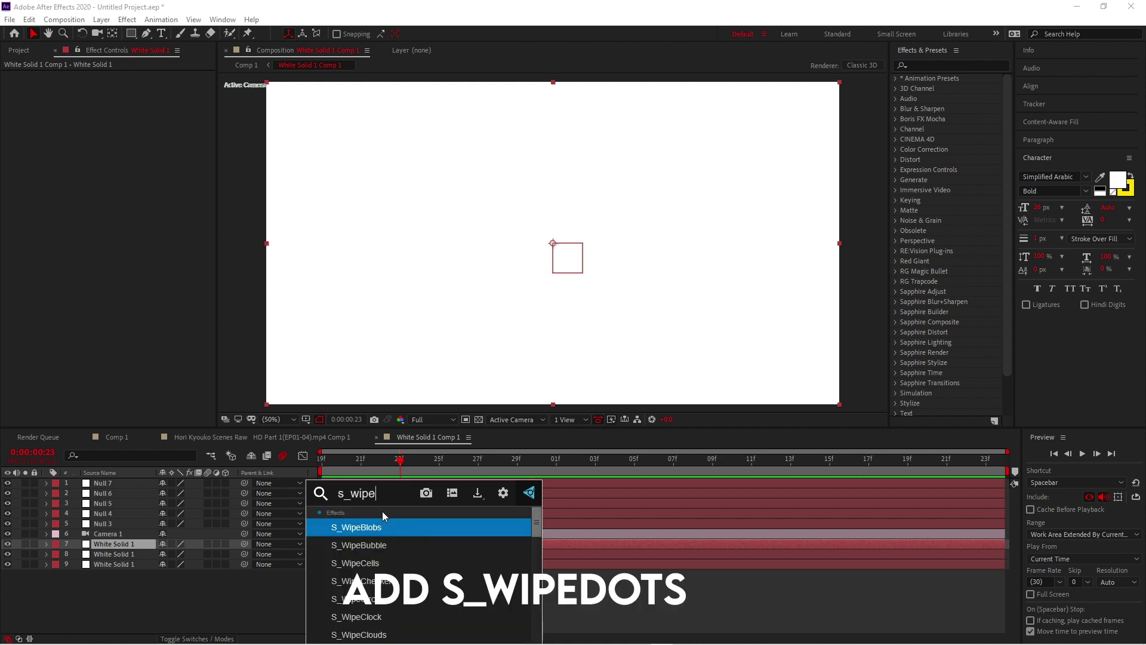
{"action": "type", "text": "d"}
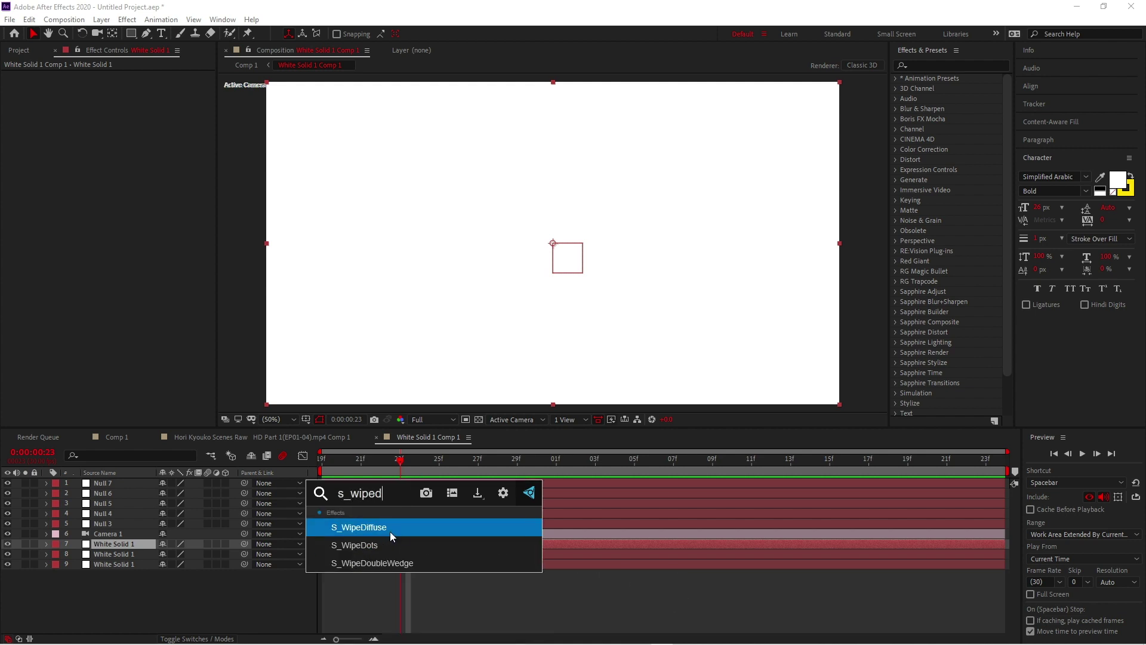
{"action": "left_click", "coordinate": [385, 538]}
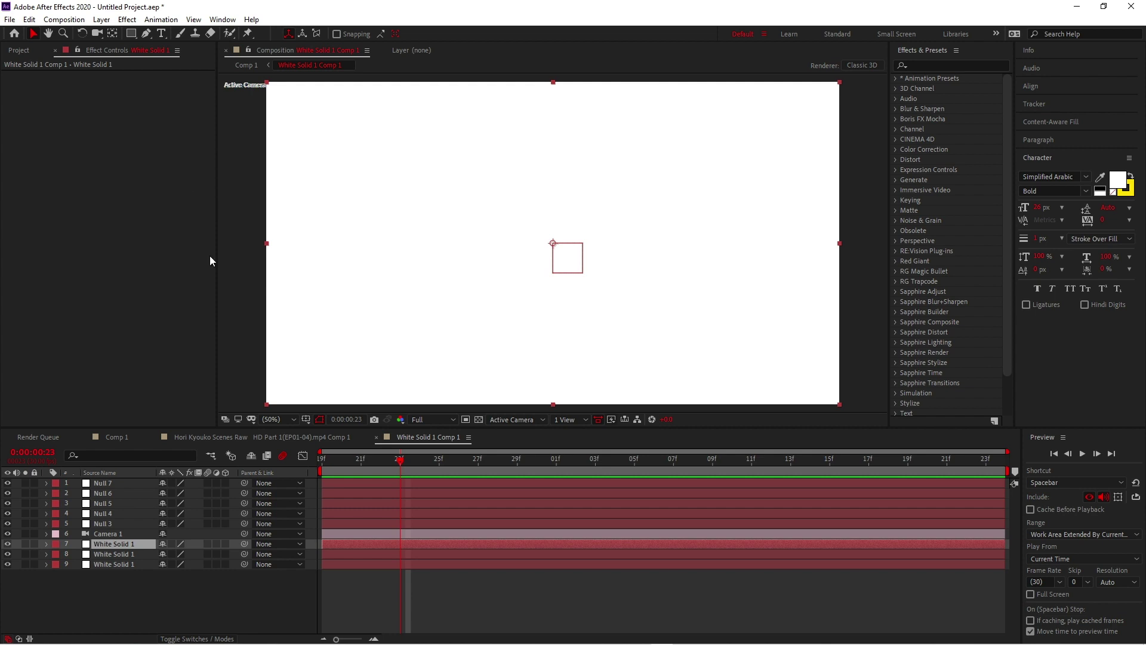
- Apply the Fill effect to the middle White Solid 1 layer and choose a light pink-violet fill color
{"action": "left_click", "coordinate": [426, 555]}
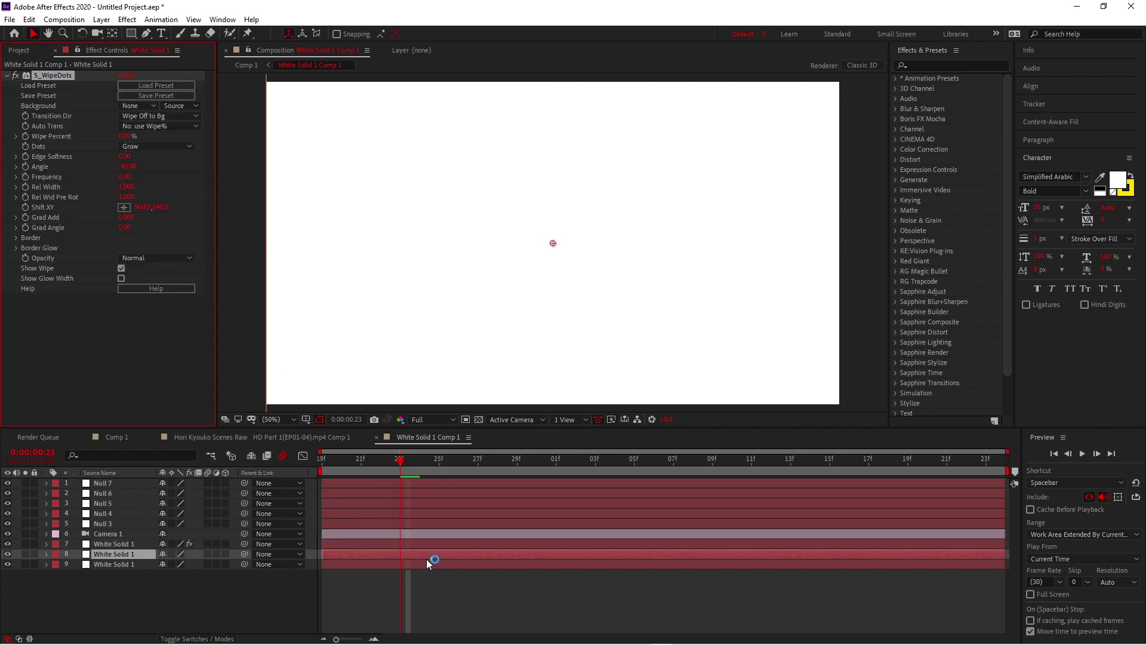
{"action": "key", "text": "ctrl+space"}
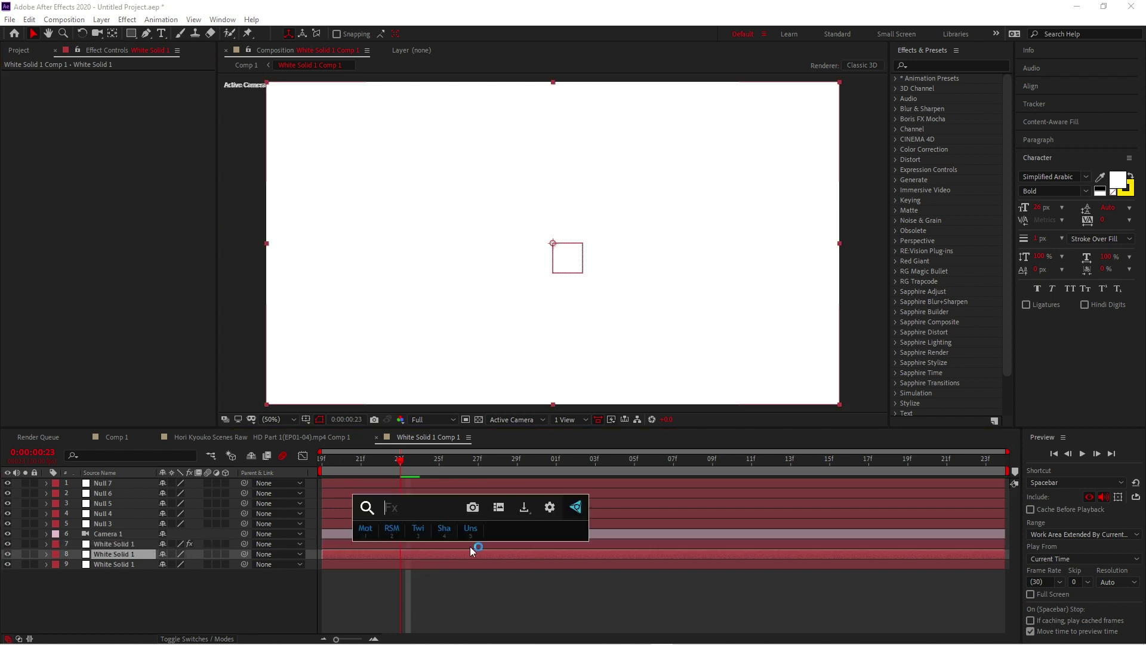
{"action": "type", "text": "fill"}
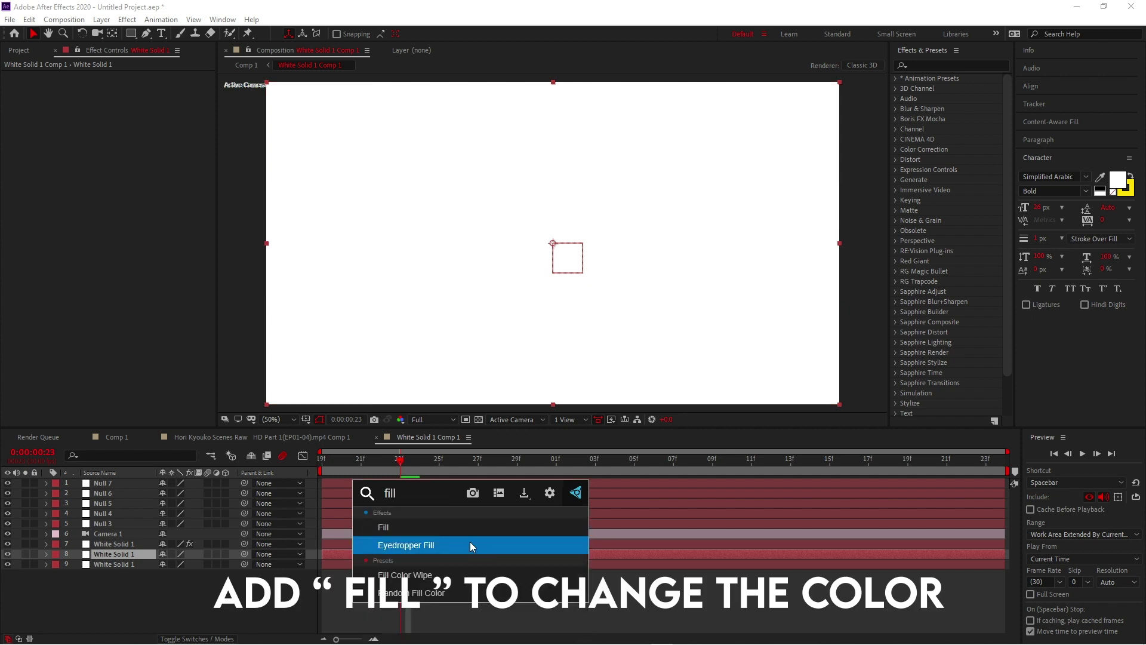
{"action": "left_click", "coordinate": [418, 527]}
{"action": "left_click", "coordinate": [124, 106]}
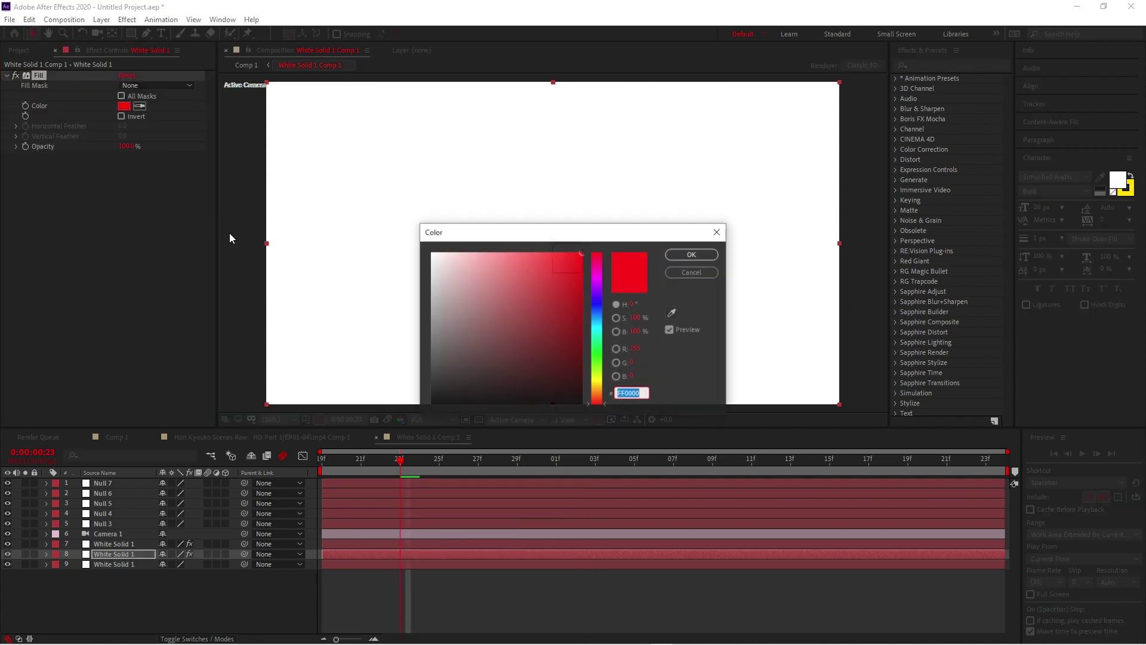
{"action": "left_click", "coordinate": [601, 280]}
{"action": "left_click", "coordinate": [475, 257]}
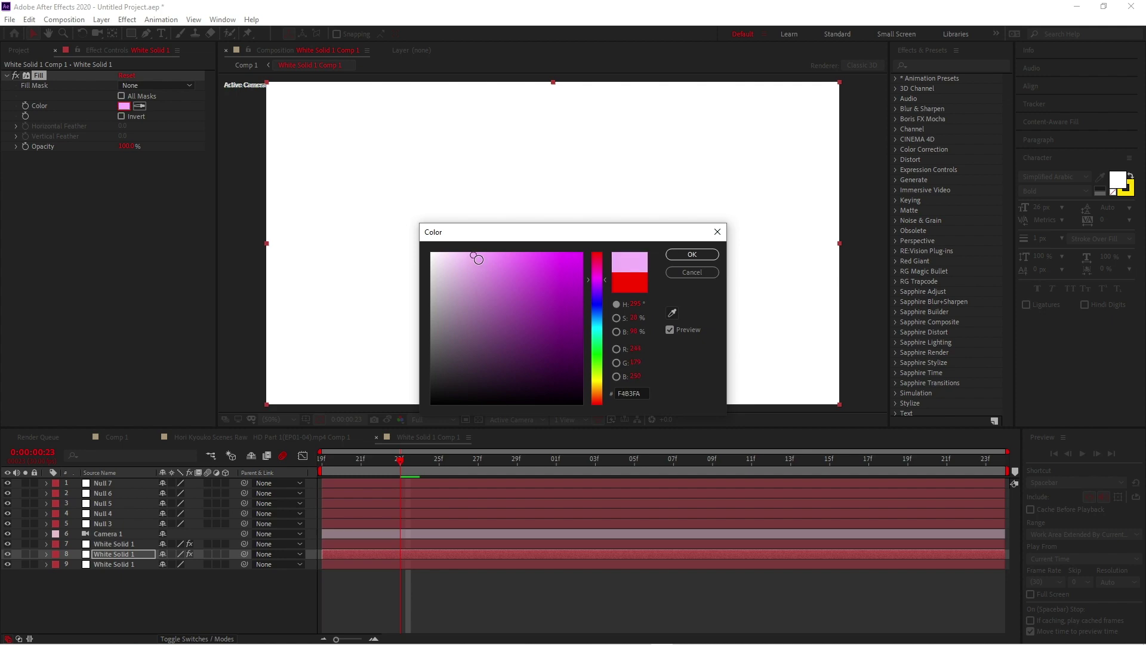
{"action": "left_click", "coordinate": [483, 256]}
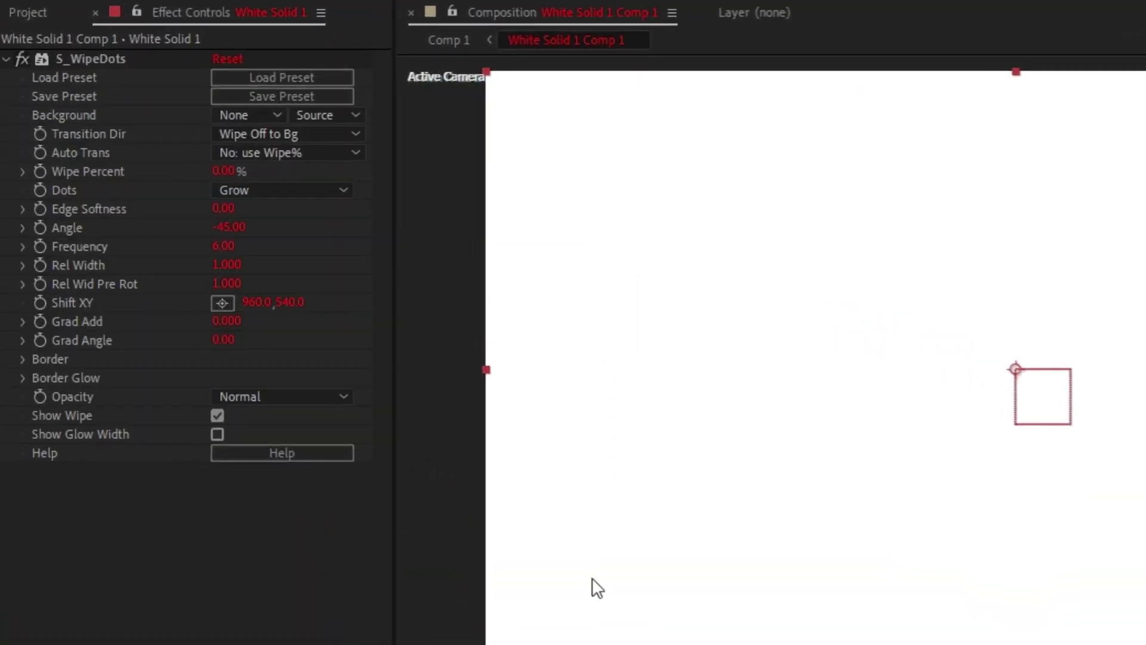
- Keyframe the S_WipeDots Wipe Percent from 0% at the composition's start to 24% at about 0:00:01:12
{"action": "left_click_drag", "start_coordinate": [224, 171], "coordinate": [281, 169]}
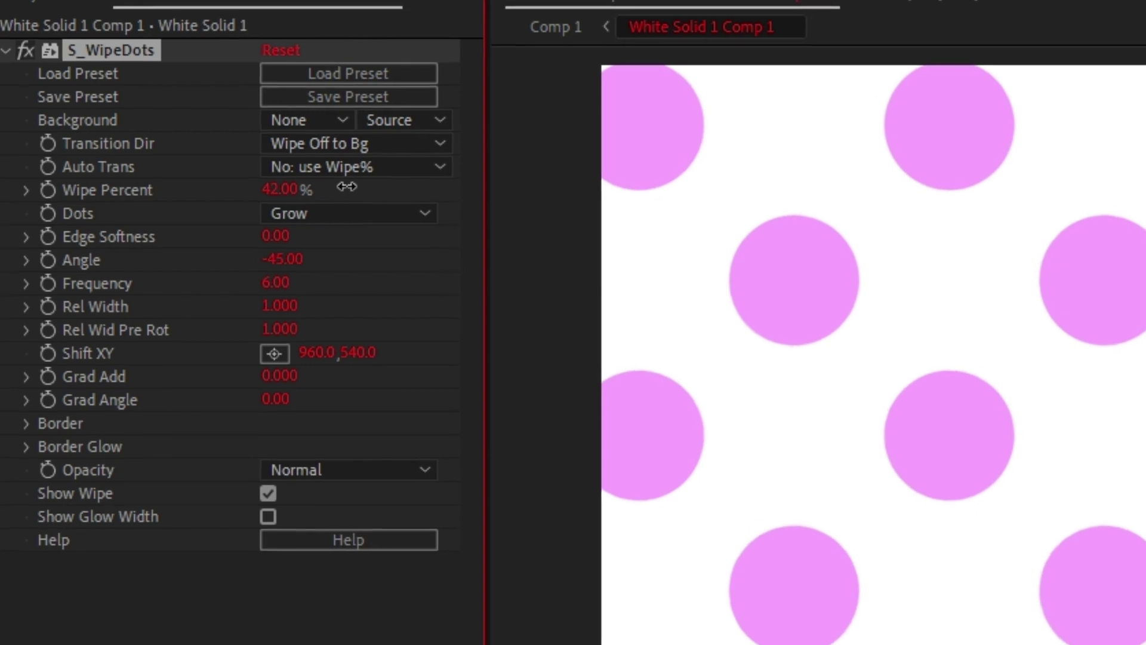
{"action": "left_click_drag", "start_coordinate": [346, 187], "coordinate": [295, 190]}
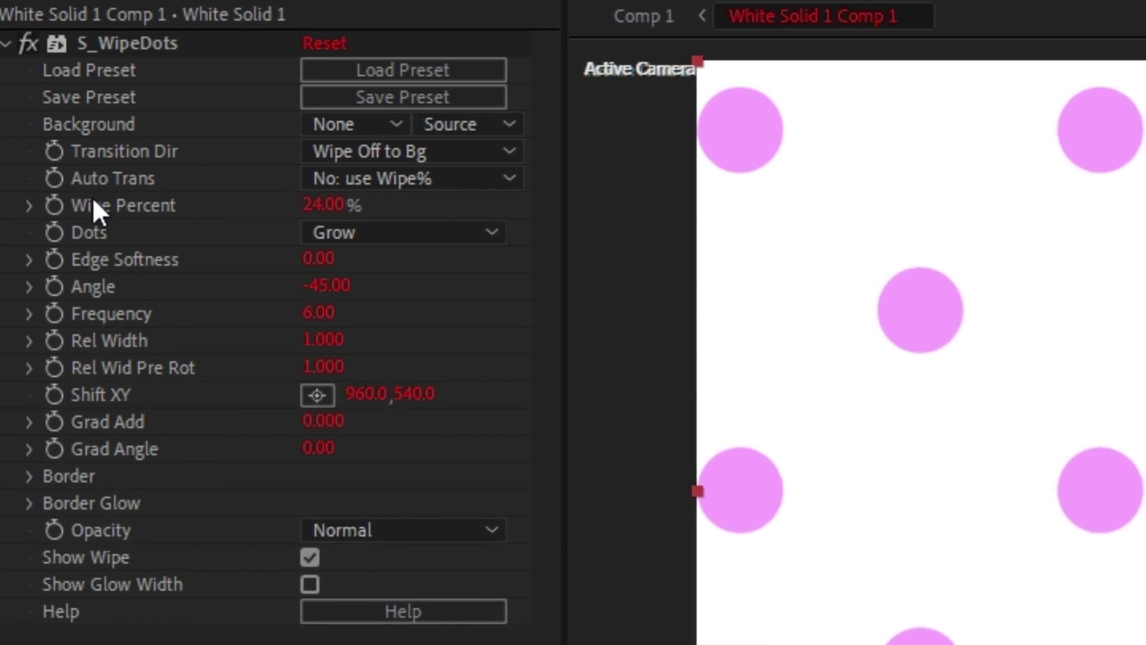
{"action": "left_click", "coordinate": [54, 204]}
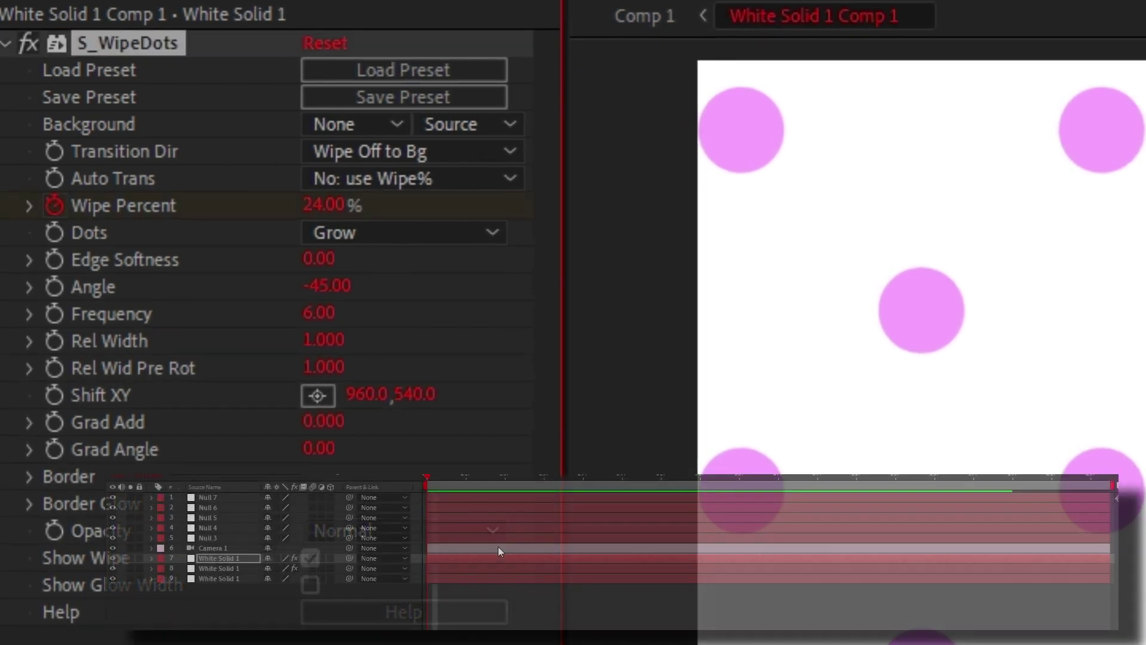
{"action": "left_click_drag", "start_coordinate": [432, 580], "coordinate": [392, 590]}
{"action": "left_click", "coordinate": [273, 579]}
{"action": "type", "text": "0"}
{"action": "key", "text": "Return"}
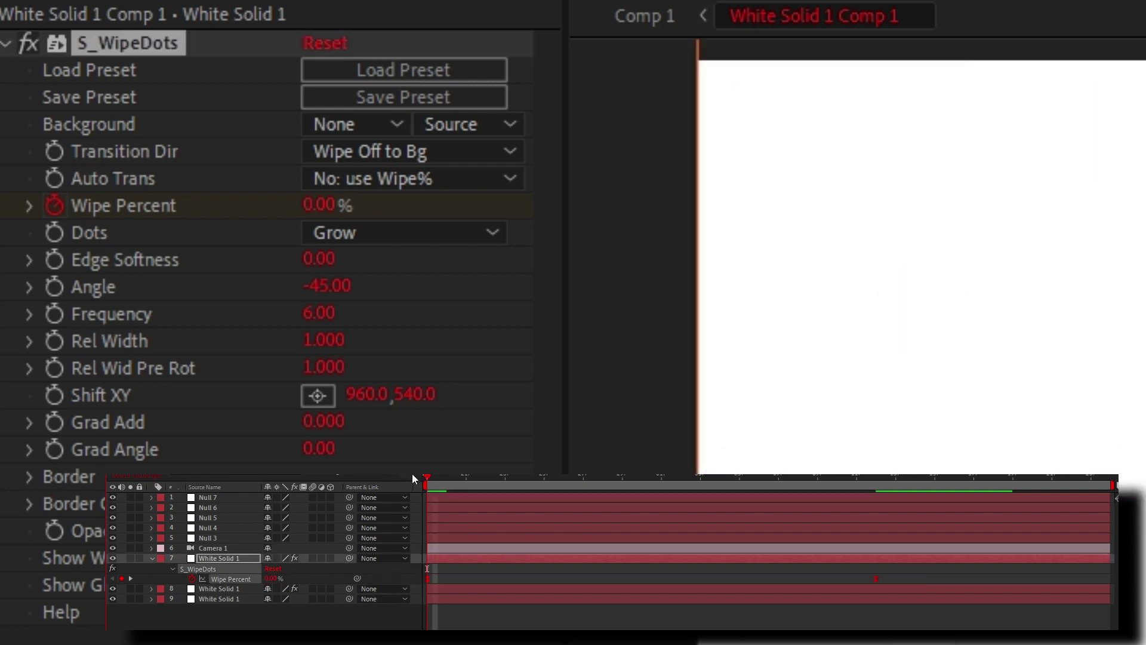
- Ease both Wipe Percent keyframes and shape the speed graph into a fast start with a long slow-down at the end
{"action": "left_click", "coordinate": [413, 474]}
{"action": "left_click_drag", "start_coordinate": [580, 564], "coordinate": [422, 621]}
{"action": "right_click", "coordinate": [524, 556]}
{"action": "left_click", "coordinate": [596, 474]}
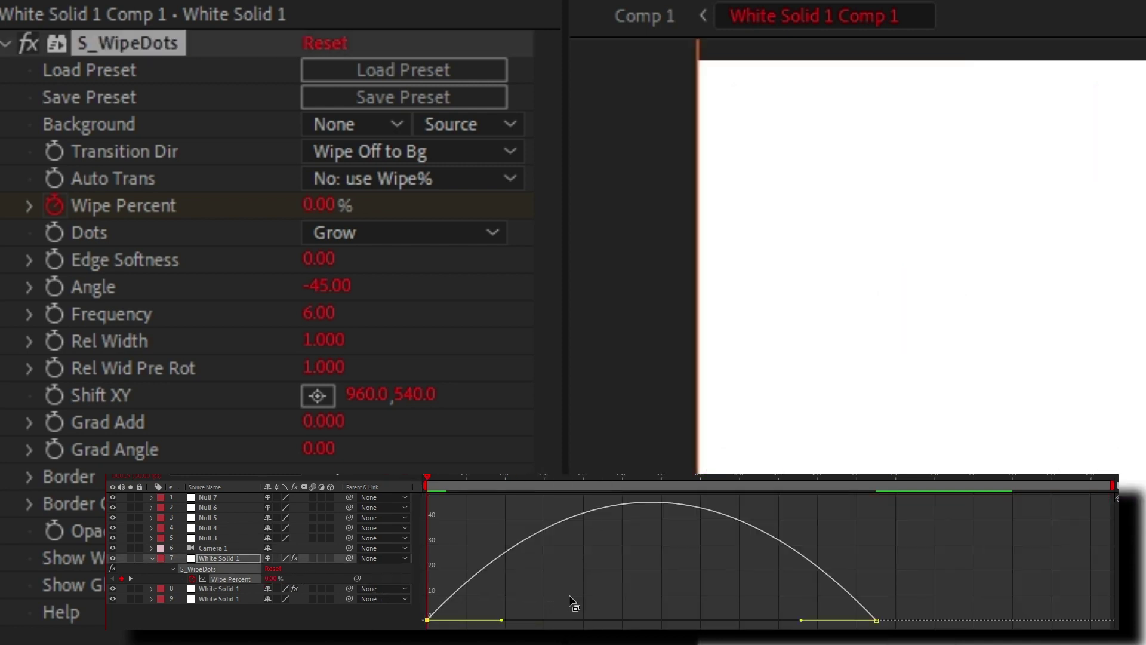
{"action": "left_click_drag", "start_coordinate": [501, 620], "coordinate": [429, 620]}
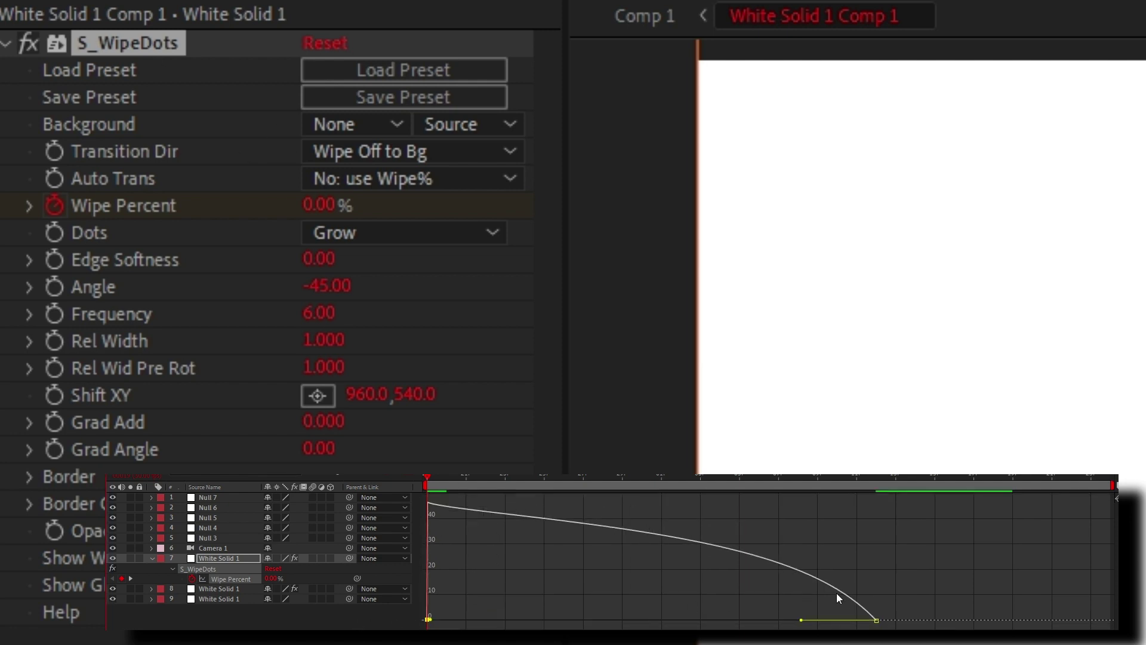
{"action": "left_click_drag", "start_coordinate": [796, 621], "coordinate": [718, 624]}
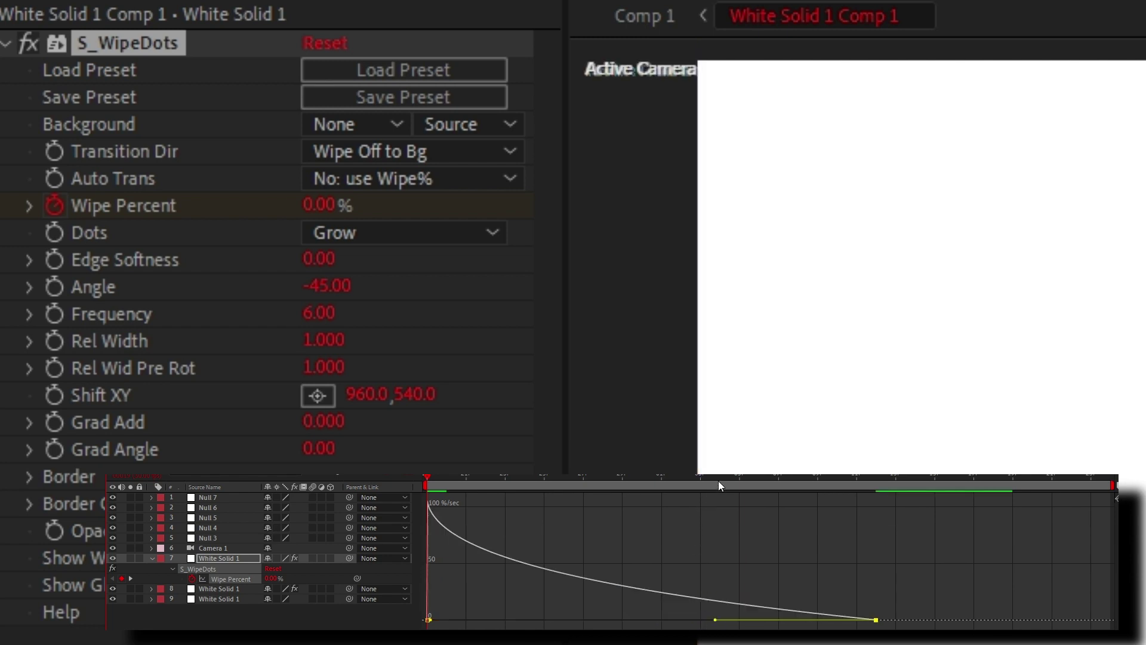
- Play back the dot wipe, close the speed graph, and scrub through the timeline to check the animation
{"action": "key", "text": "space"}
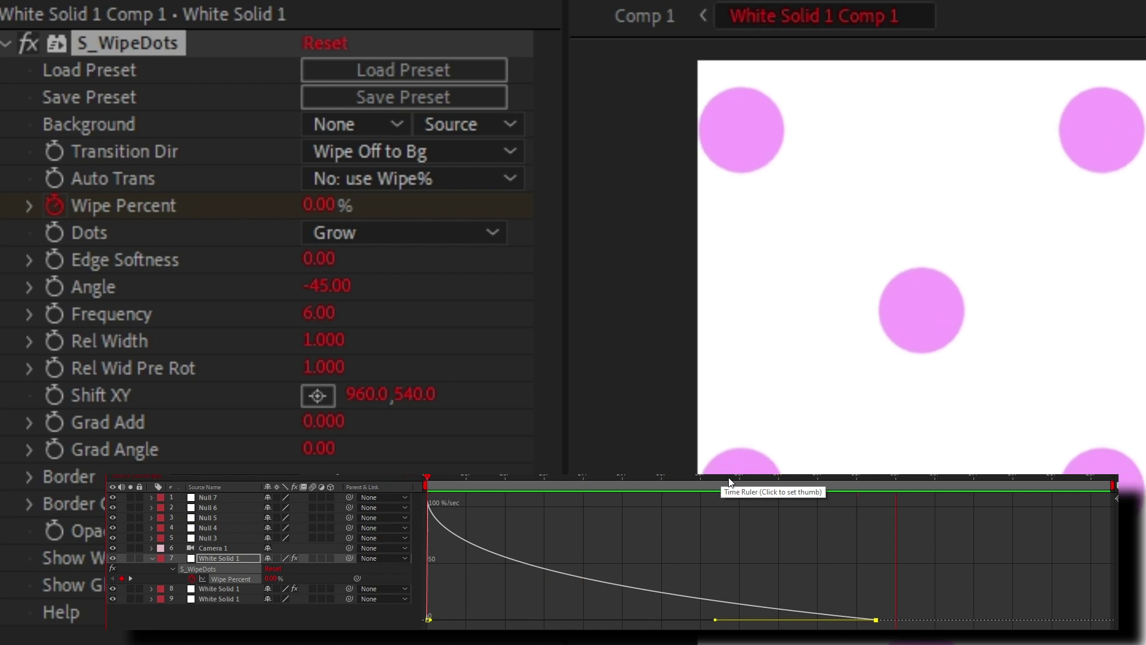
{"action": "key", "text": "space"}
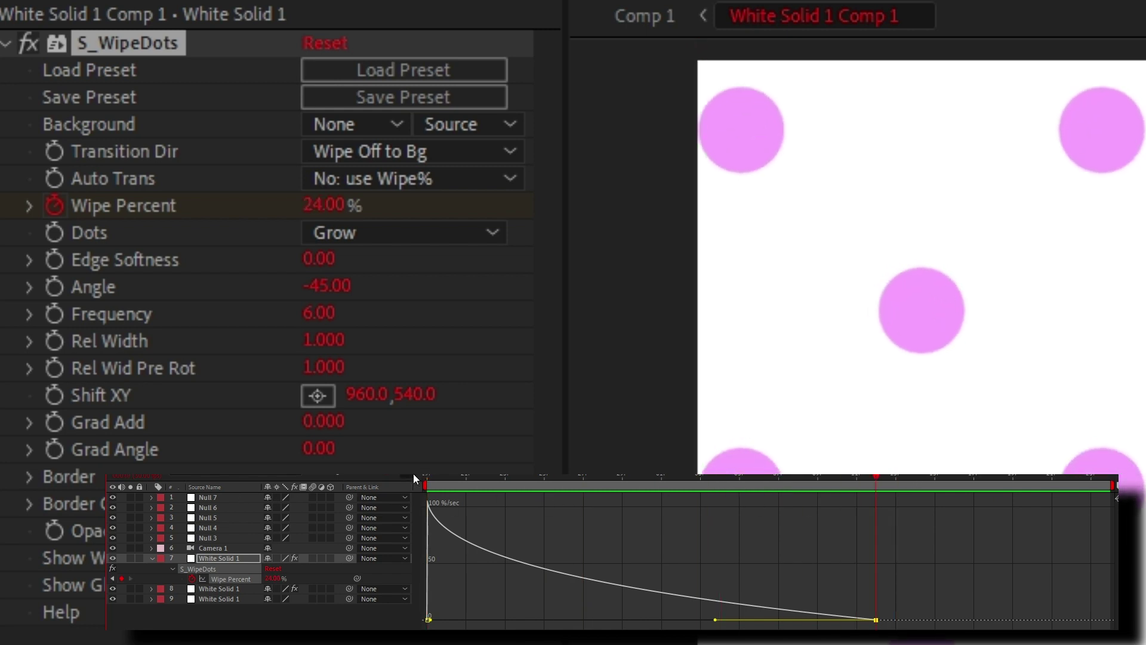
{"action": "left_click", "coordinate": [413, 475]}
{"action": "left_click", "coordinate": [698, 573]}
{"action": "left_click_drag", "start_coordinate": [747, 486], "coordinate": [286, 499]}
{"action": "key", "text": "space"}
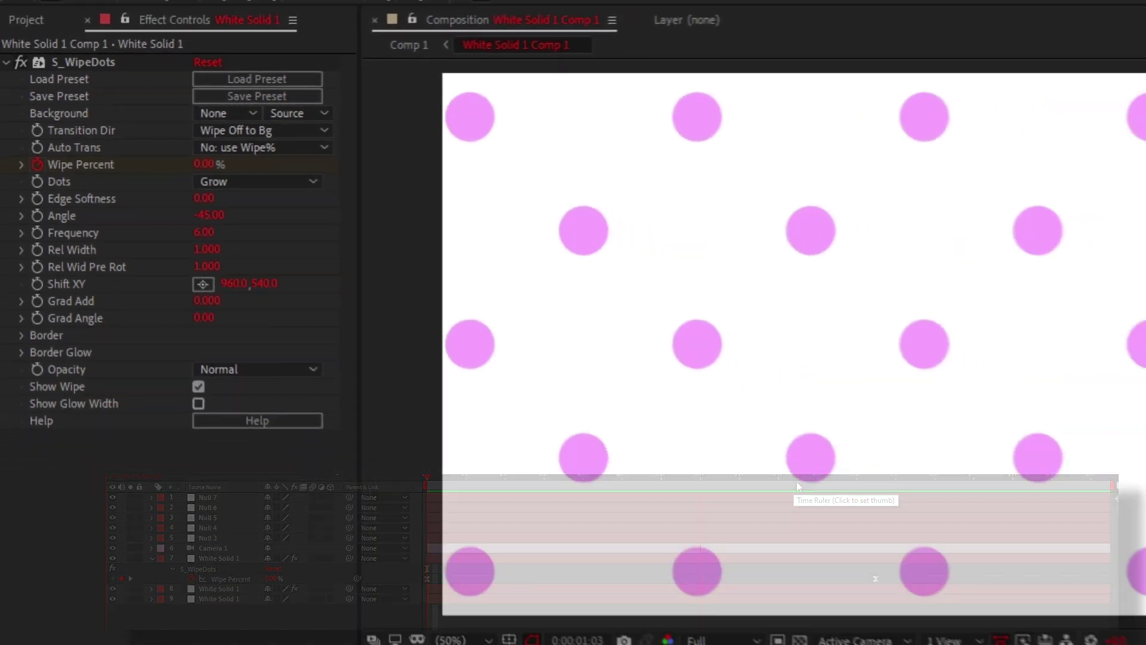
{"action": "left_click", "coordinate": [822, 477]}
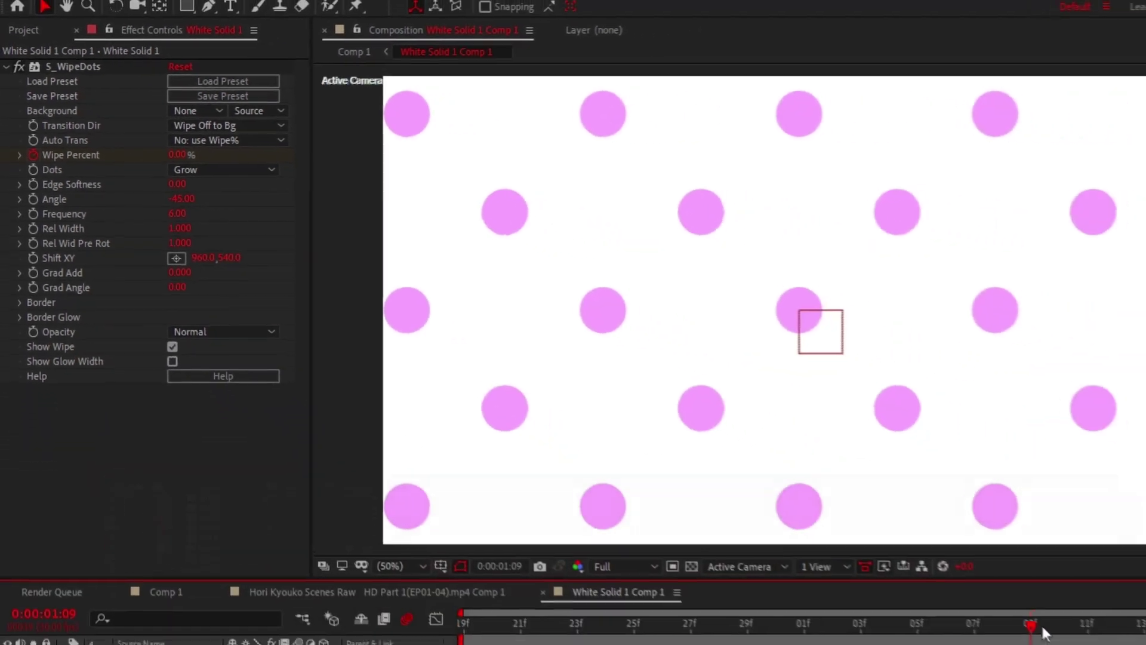
{"action": "left_click_drag", "start_coordinate": [1042, 627], "coordinate": [999, 638]}
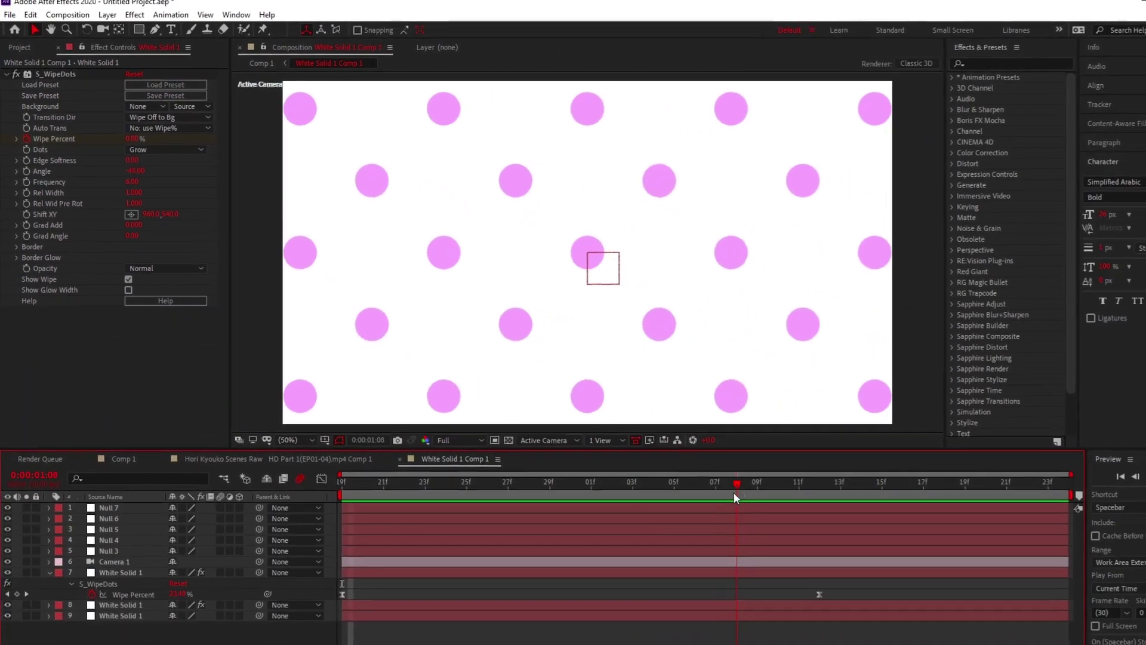
{"action": "left_click_drag", "start_coordinate": [734, 493], "coordinate": [776, 500]}
- Move the bottom White Solid 1 layer directly above the S_WipeDots layer and add a full-frame ellipse mask to it
{"action": "left_click", "coordinate": [751, 616]}
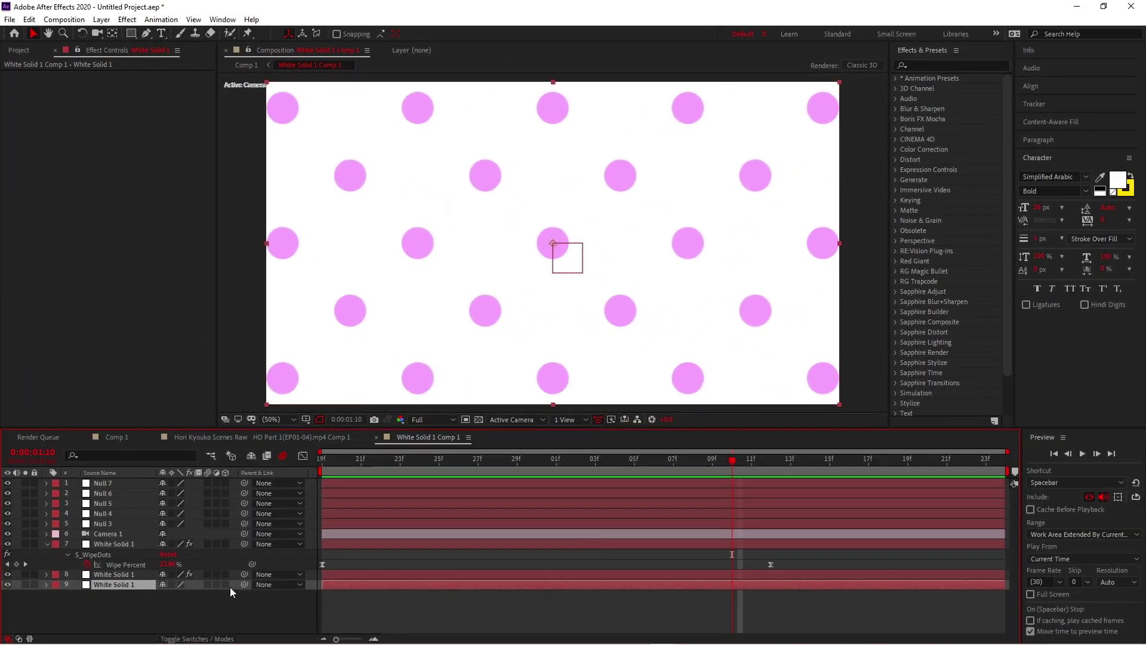
{"action": "left_click_drag", "start_coordinate": [141, 586], "coordinate": [147, 537]}
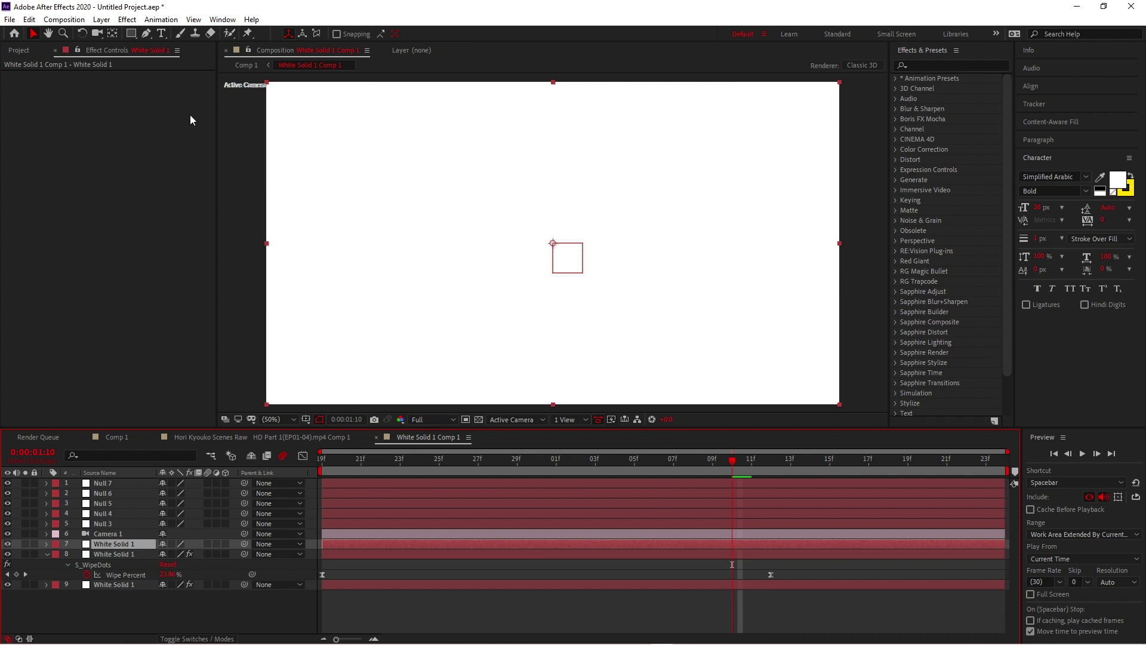
{"action": "left_click_drag", "start_coordinate": [132, 33], "coordinate": [160, 61]}
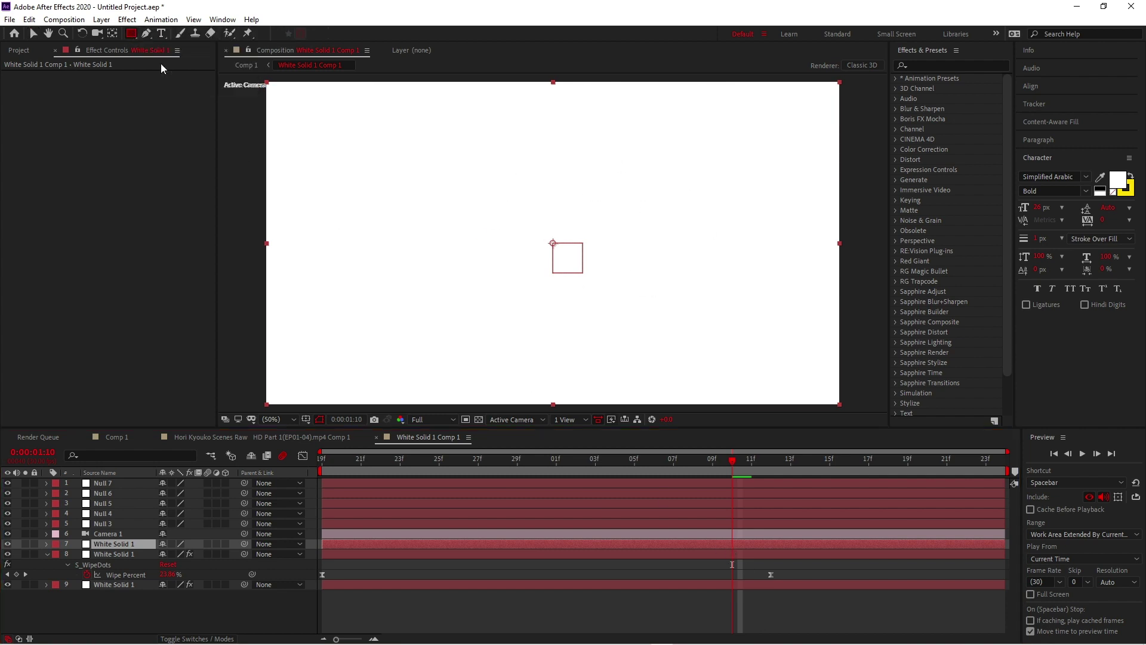
{"action": "double_click", "coordinate": [132, 34]}
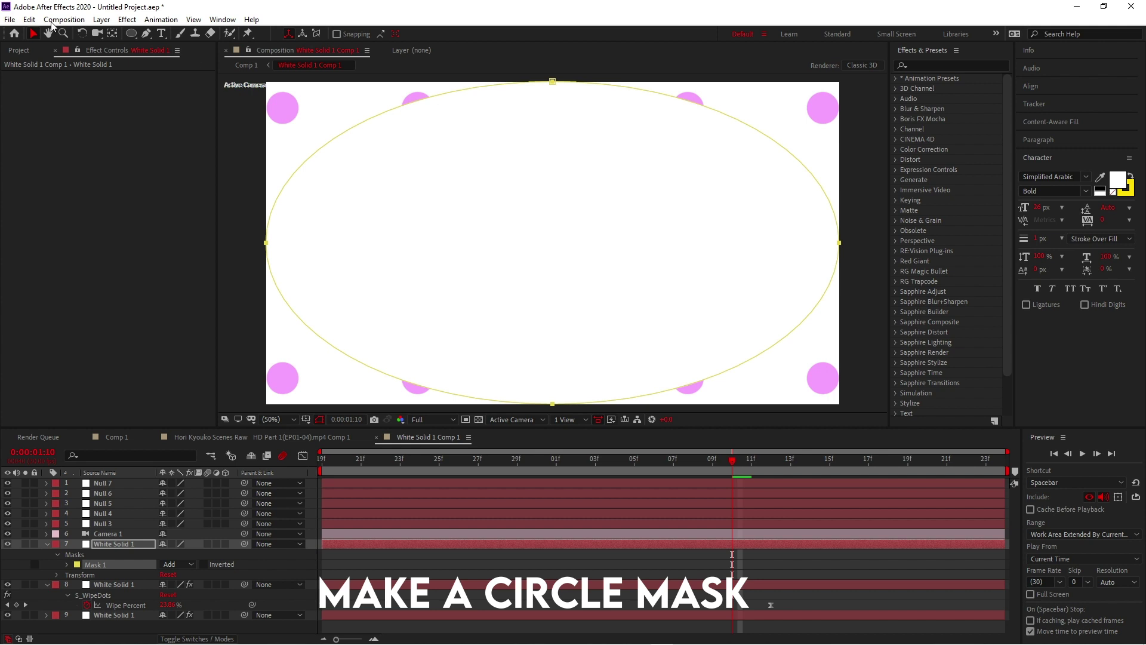
- Narrow the ellipse mask from both sides into a full-height, roughly circular shape near the center of the frame
{"action": "double_click", "coordinate": [839, 243]}
{"action": "left_click_drag", "start_coordinate": [840, 243], "coordinate": [717, 244]}
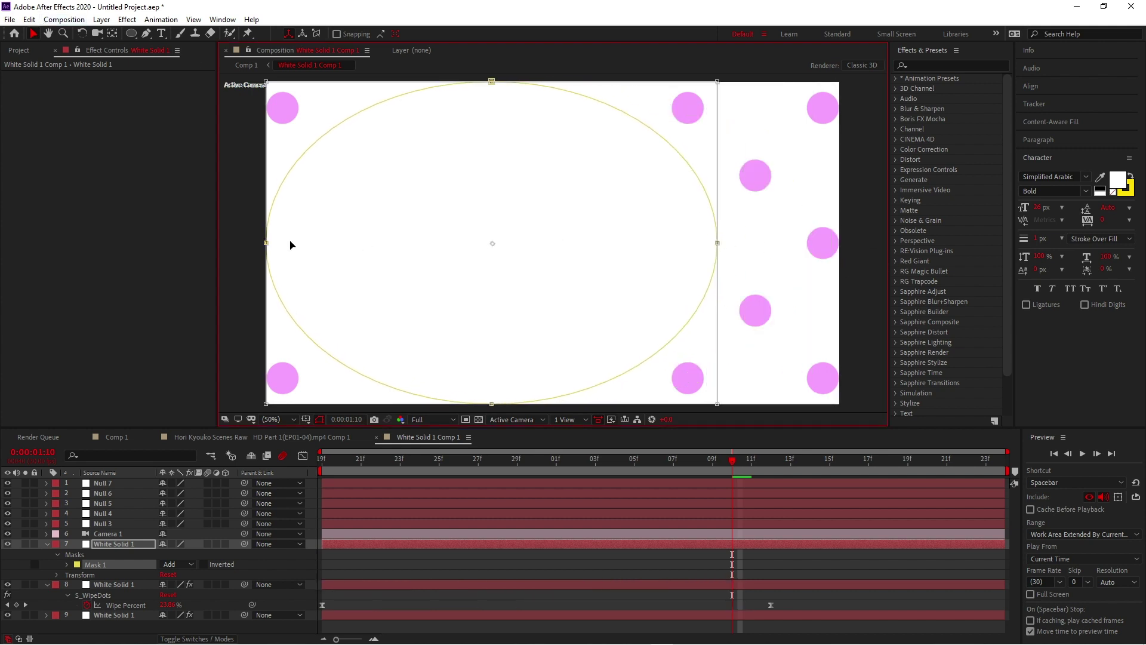
{"action": "left_click_drag", "start_coordinate": [271, 246], "coordinate": [372, 244]}
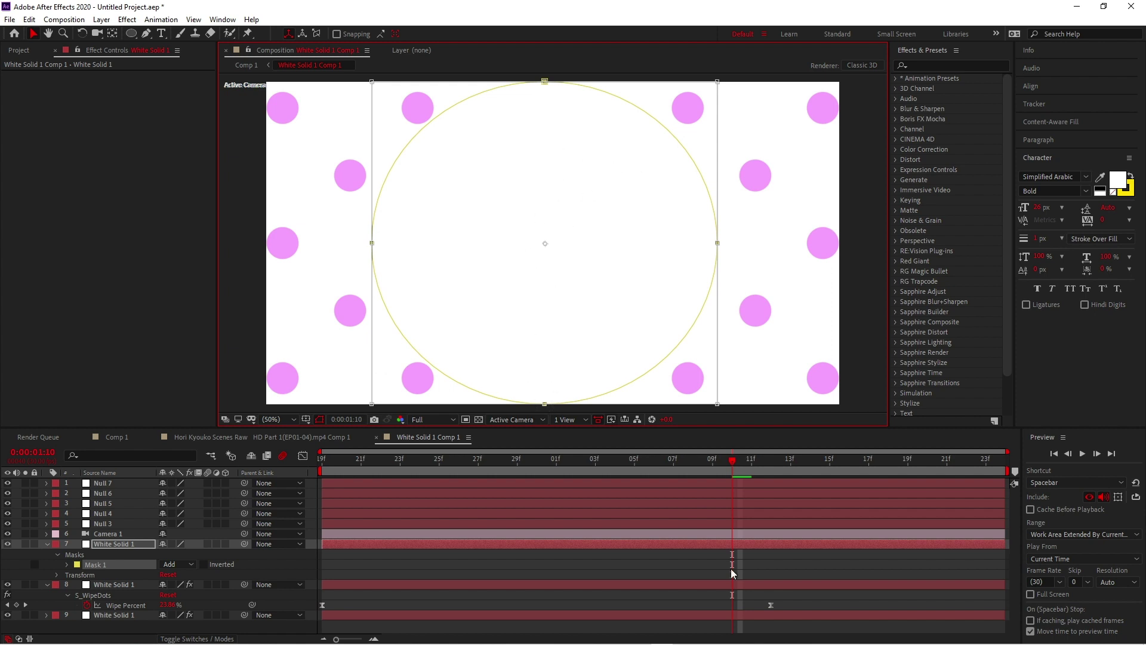
- Apply the Fill effect to the White Solid 1 layer that has the circle mask
{"action": "left_click", "coordinate": [739, 542]}
{"action": "key", "text": "ctrl+space"}
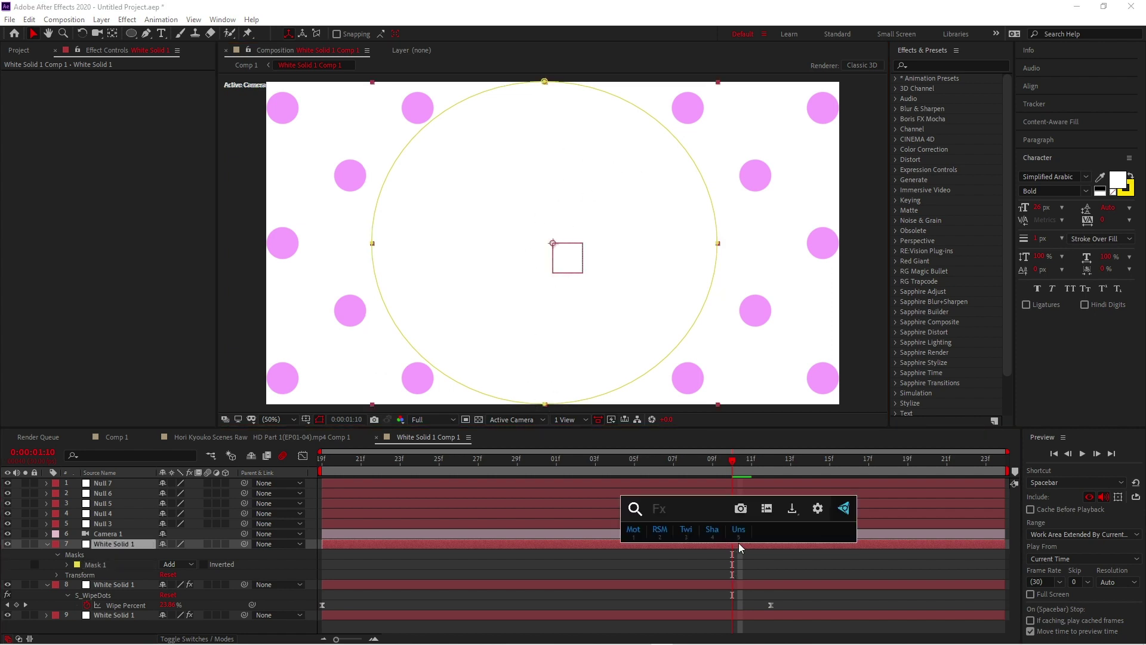
{"action": "type", "text": "fill"}
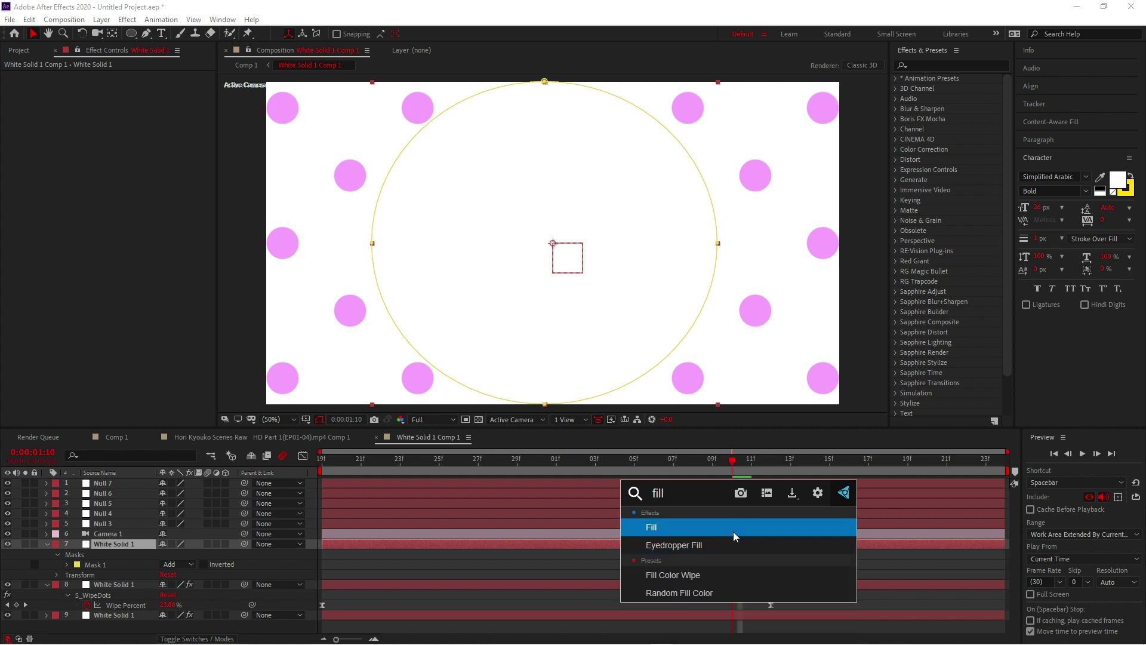
{"action": "left_click", "coordinate": [734, 530]}
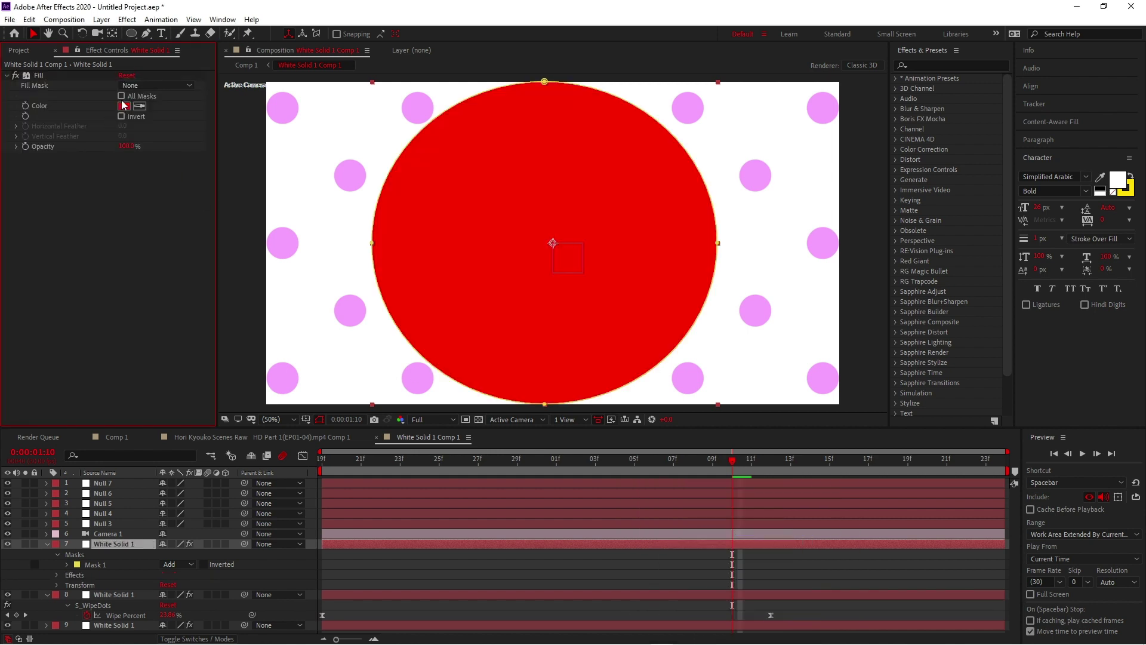
- Set the masked circle's fill color to bright pink F66DFF
{"action": "left_click", "coordinate": [124, 106]}
{"action": "left_click", "coordinate": [600, 280]}
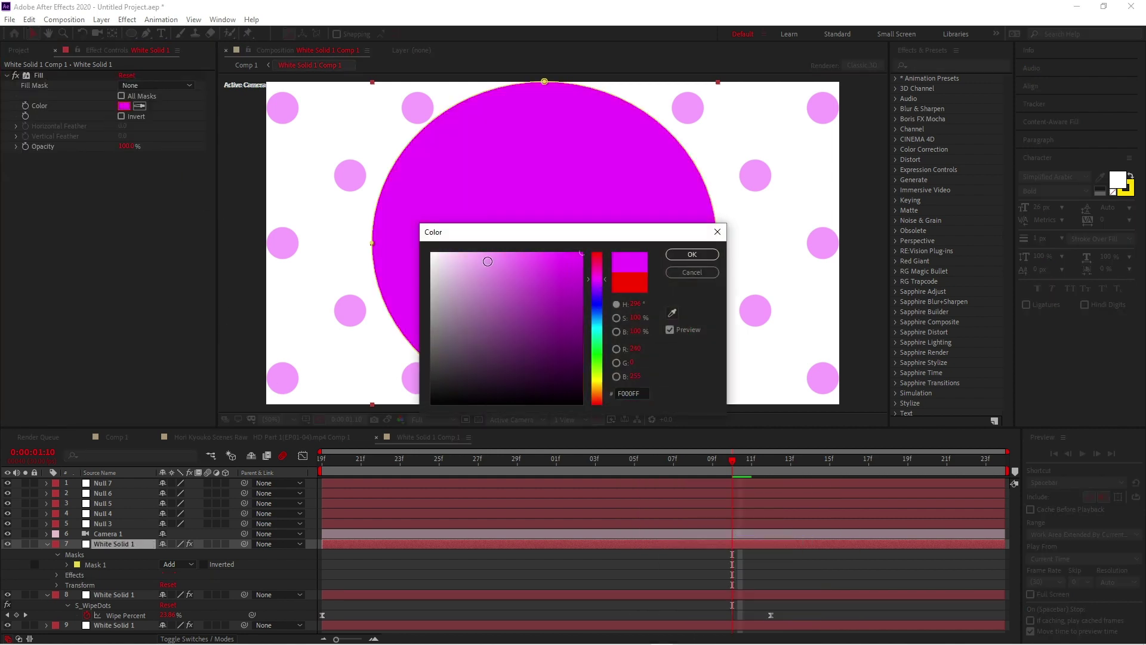
{"action": "left_click_drag", "start_coordinate": [487, 261], "coordinate": [518, 251]}
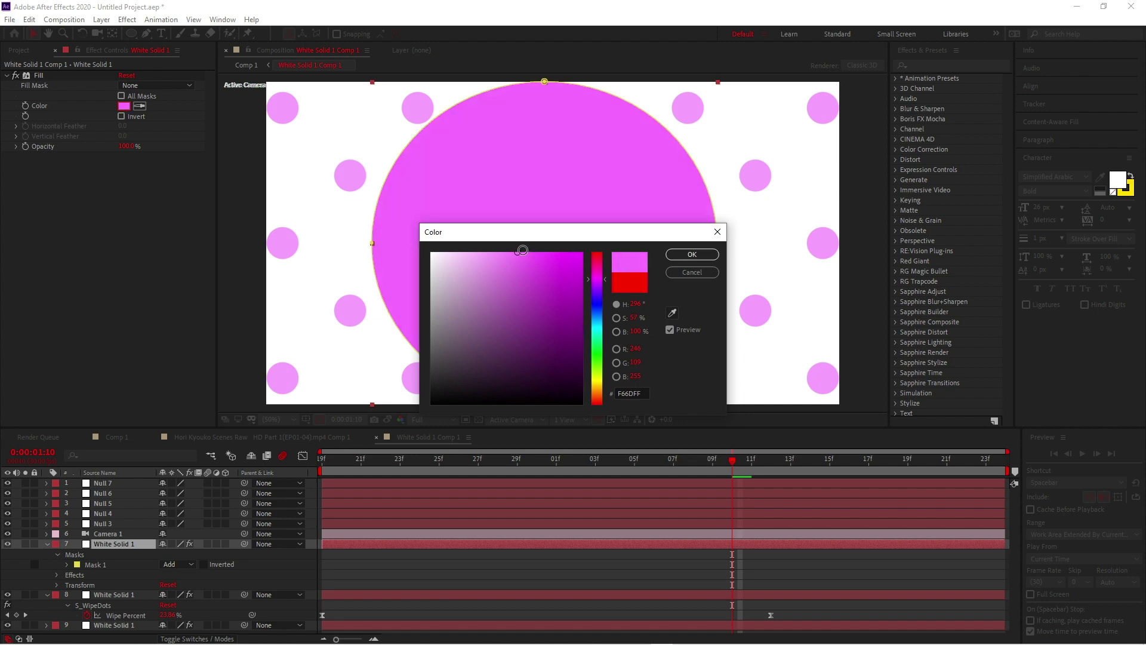
{"action": "left_click", "coordinate": [692, 254]}
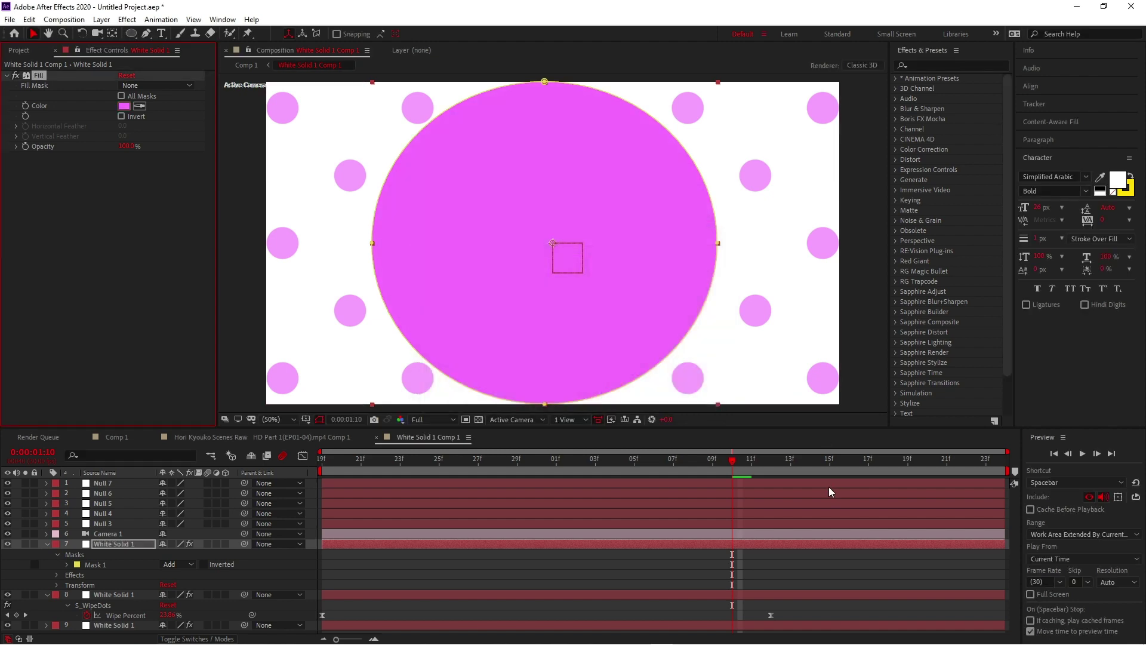
- Duplicate the pink circle layer and scale the copy down to 87%
{"action": "left_click", "coordinate": [782, 544]}
{"action": "key", "text": "ctrl+d"}
{"action": "key", "text": "s"}
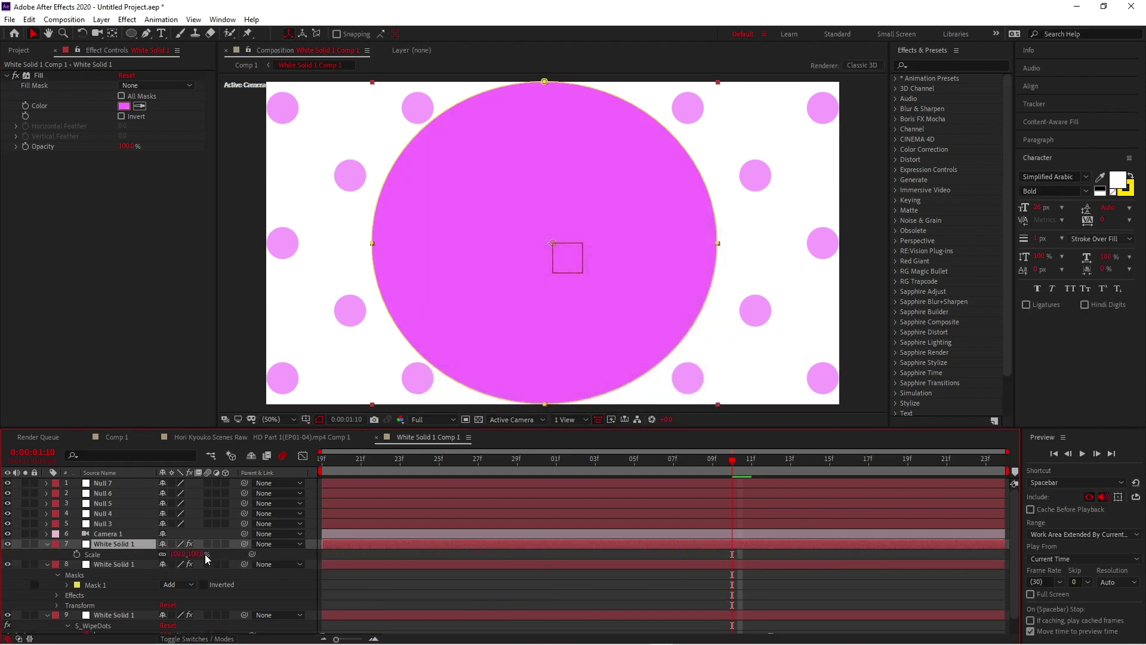
{"action": "left_click_drag", "start_coordinate": [197, 554], "coordinate": [190, 554]}
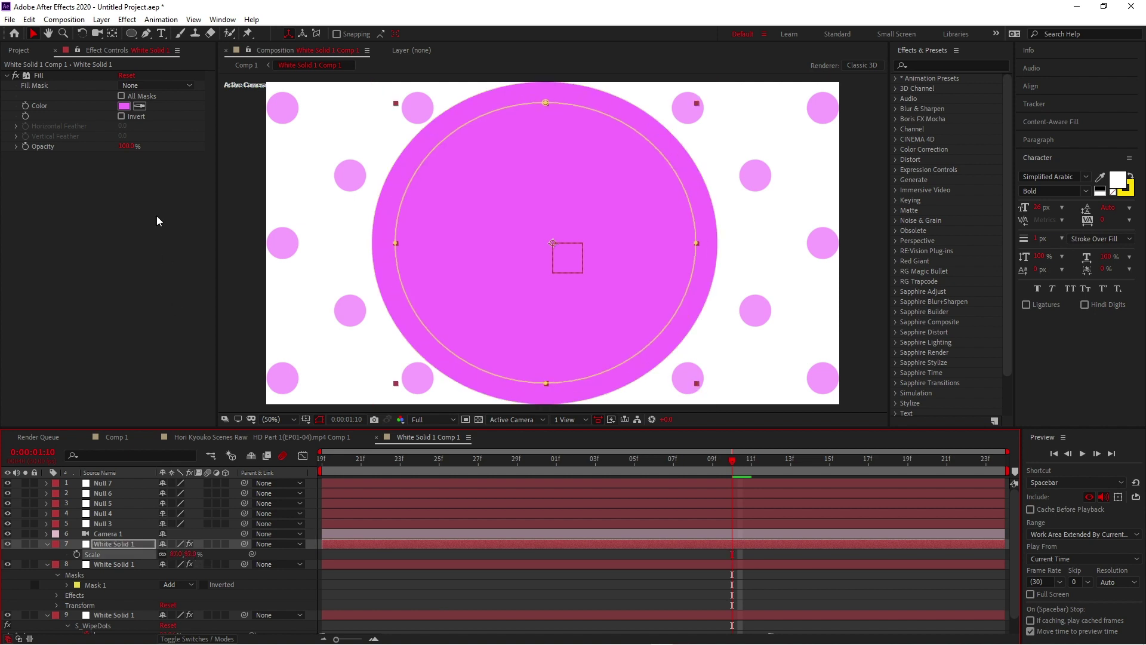
- Set the smaller circle's fill color to white so the larger circle forms a pink ring around it
{"action": "left_click", "coordinate": [126, 105]}
{"action": "left_click_drag", "start_coordinate": [527, 315], "coordinate": [241, 151]}
{"action": "left_click", "coordinate": [691, 255]}
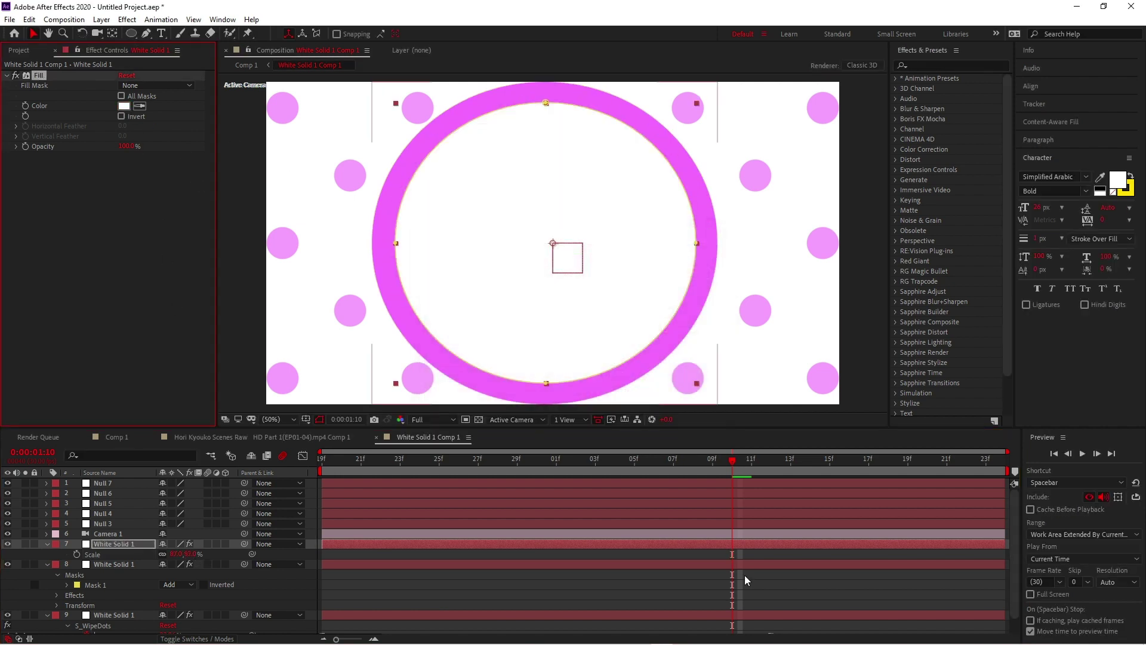
- Apply S_DropShadow to the white circle, center its shift to about X 1.24 and Y 8.14, and raise the shadow blur to 90
{"action": "key", "text": "ctrl+space"}
{"action": "type", "text": "s_drop"}
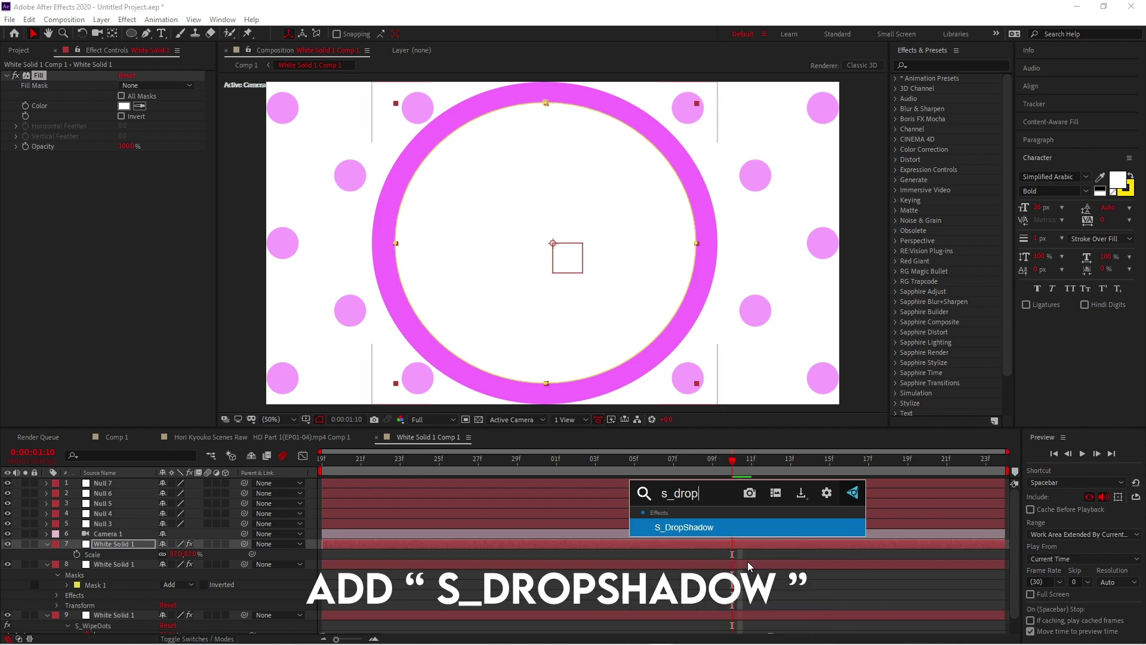
{"action": "left_click", "coordinate": [707, 527]}
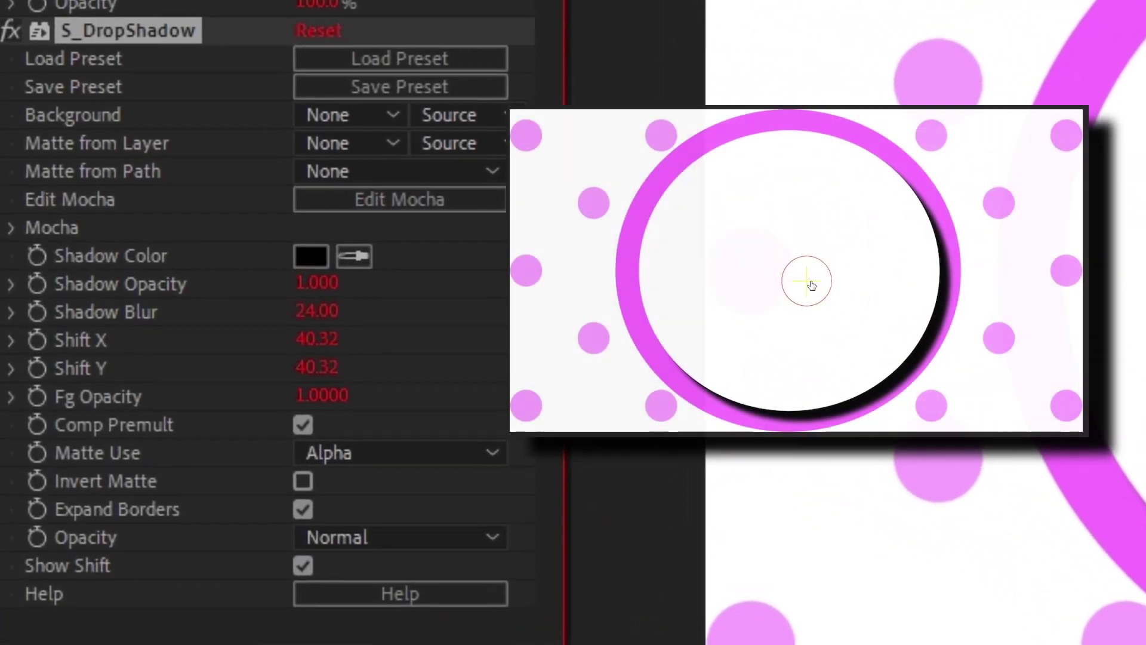
{"action": "left_click_drag", "start_coordinate": [812, 285], "coordinate": [801, 272]}
{"action": "left_click_drag", "start_coordinate": [346, 311], "coordinate": [423, 288]}
{"action": "left_click_drag", "start_coordinate": [796, 272], "coordinate": [798, 277]}
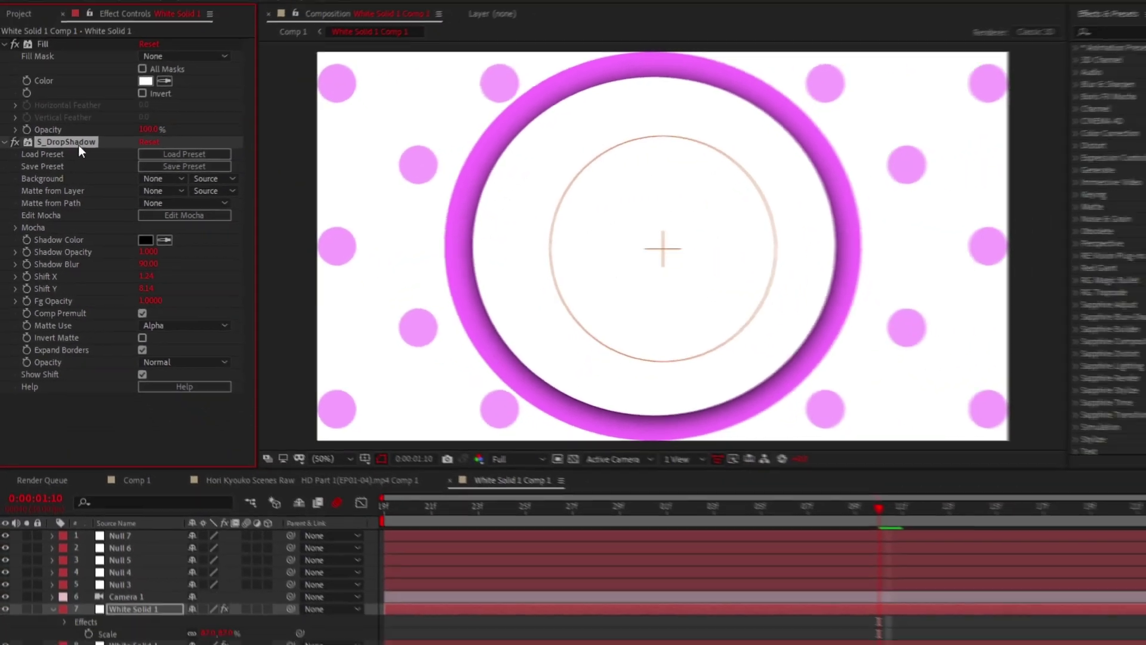
- Copy the white circle's S_DropShadow effect onto the larger pink circle layer
{"action": "left_click", "coordinate": [729, 643]}
{"action": "key", "text": "ctrl+v"}
{"action": "left_click", "coordinate": [731, 634]}
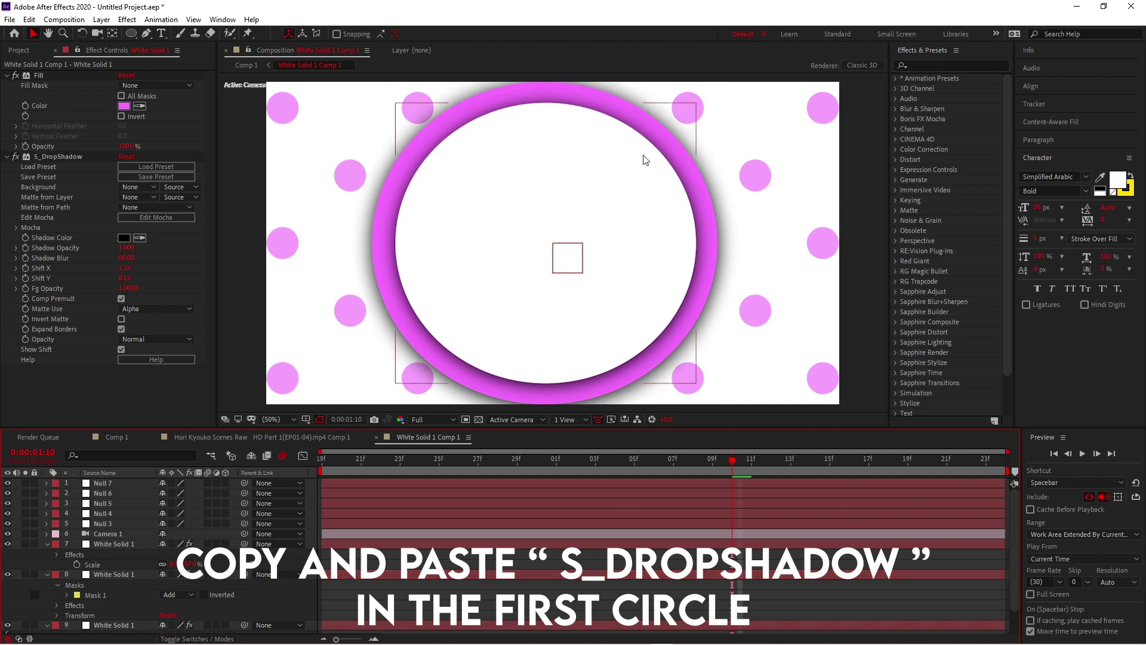
- Play the animation from 0:00:00:19 to check the circles against the dot wipe
{"action": "left_click_drag", "start_coordinate": [732, 461], "coordinate": [322, 467]}
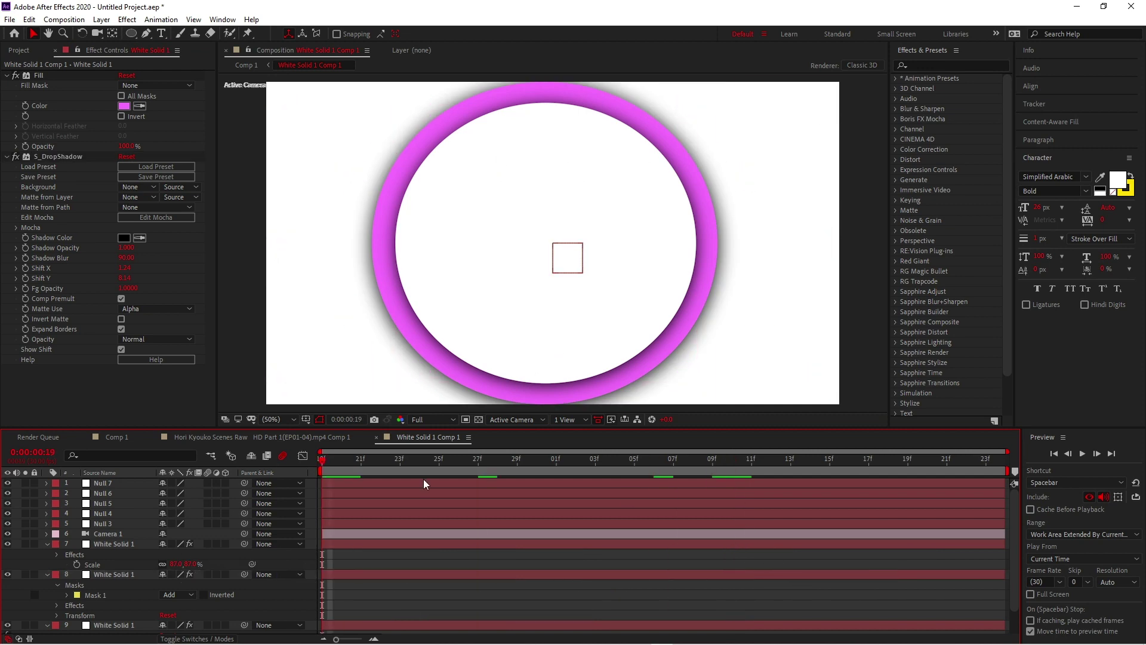
{"action": "key", "text": "space"}
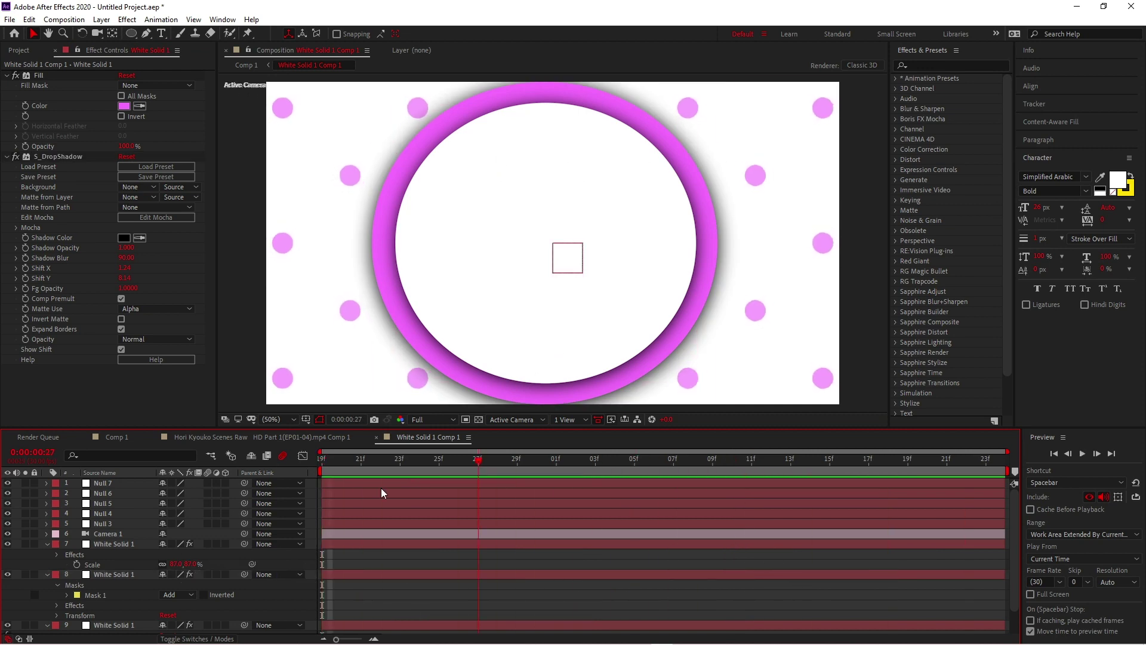
{"action": "key", "text": "space"}
- Duplicate the bottom pink-filled White Solid 1 layer and move the copy directly above the pink circle layer
{"action": "left_click", "coordinate": [610, 623]}
{"action": "key", "text": "u"}
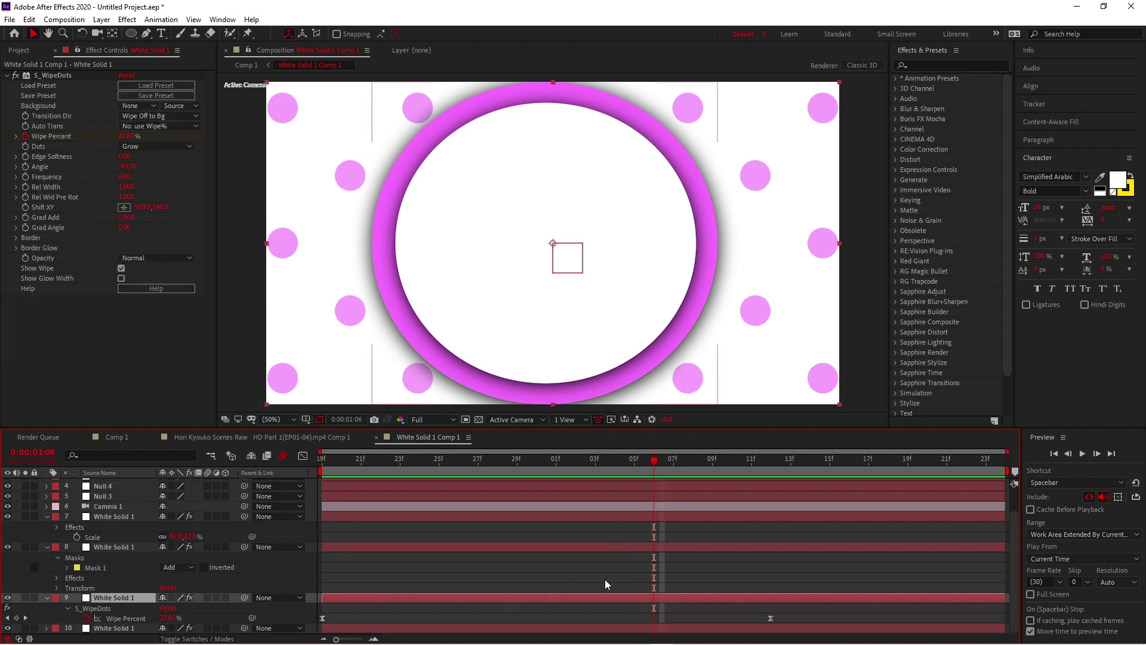
{"action": "left_click", "coordinate": [59, 77]}
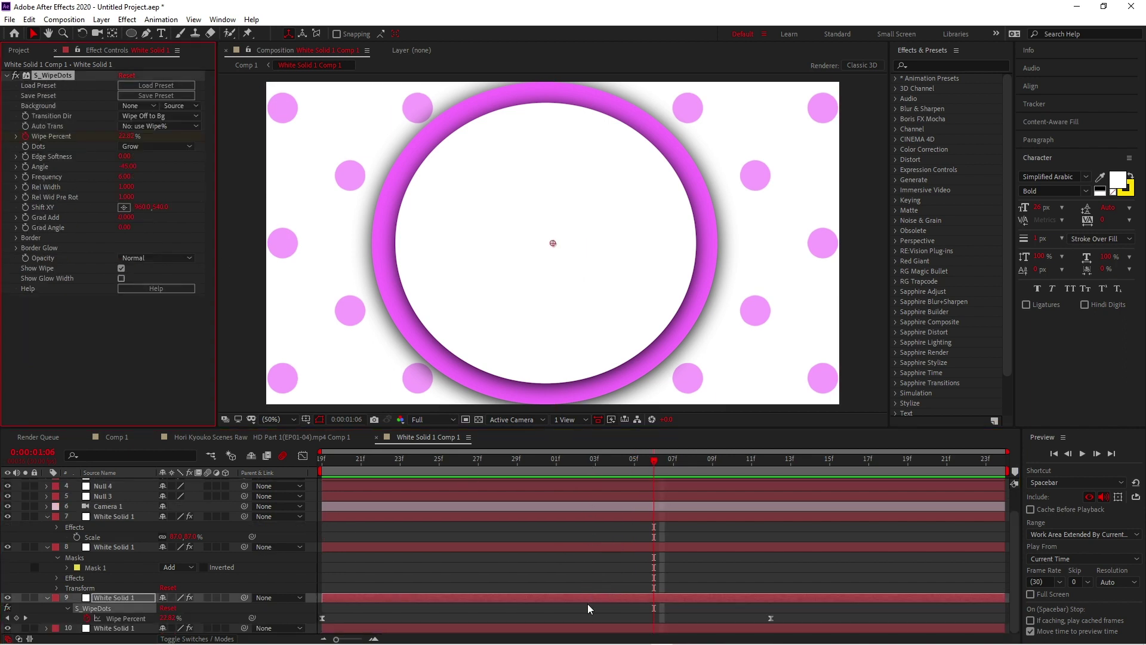
{"action": "left_click", "coordinate": [587, 626]}
{"action": "left_click", "coordinate": [39, 76]}
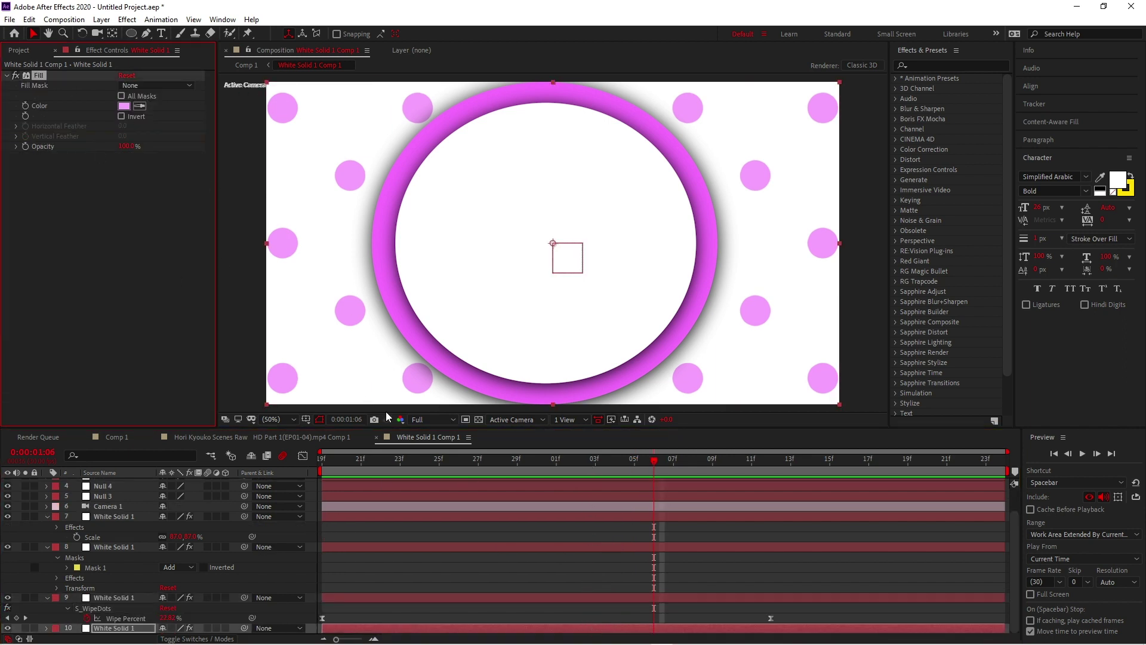
{"action": "key", "text": "ctrl+d"}
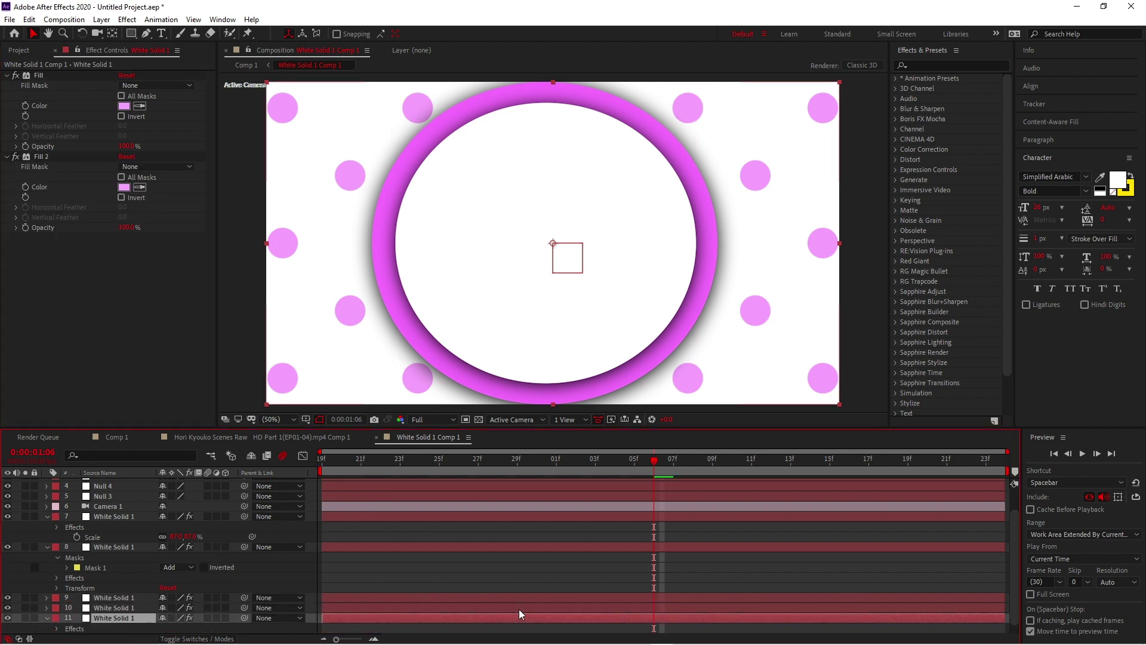
{"action": "left_click_drag", "start_coordinate": [117, 599], "coordinate": [138, 541]}
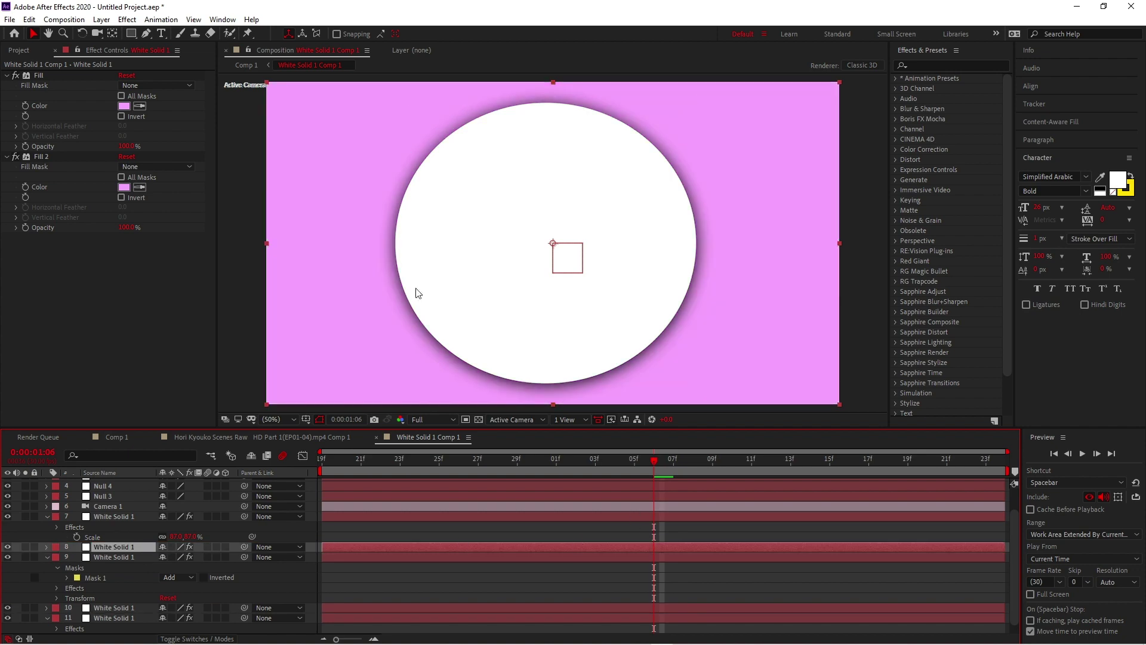
- Add a full-frame rectangular mask to the pink solid and narrow it vertically into a horizontal band across the frame's center
{"action": "double_click", "coordinate": [132, 34]}
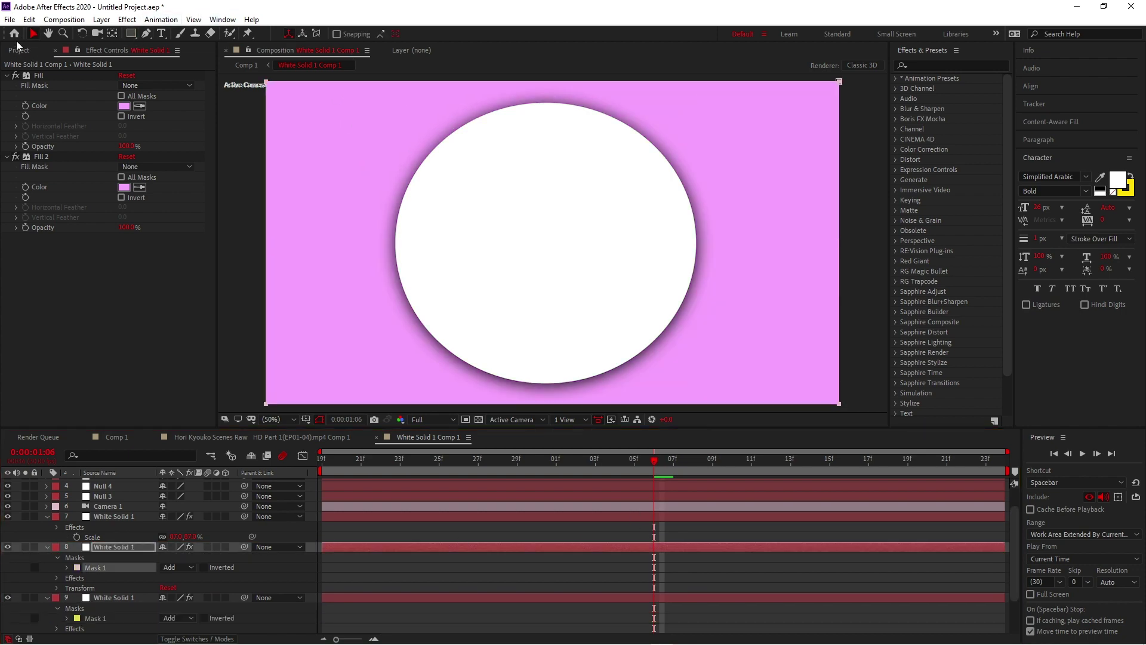
{"action": "left_click", "coordinate": [558, 85]}
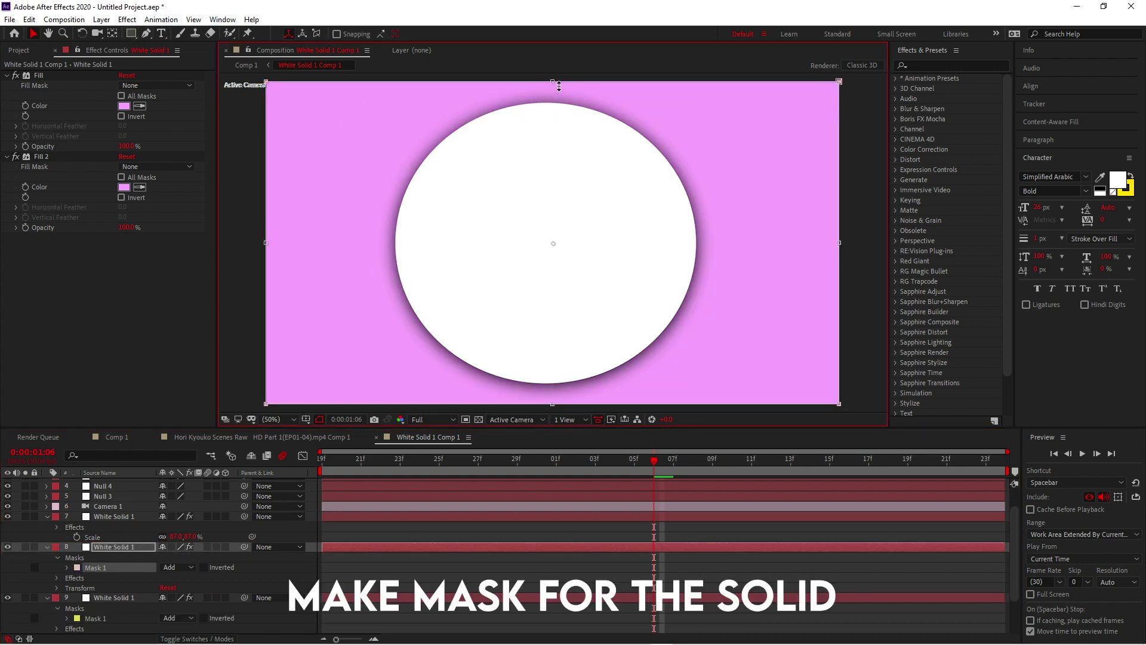
{"action": "left_click_drag", "start_coordinate": [559, 86], "coordinate": [553, 191]}
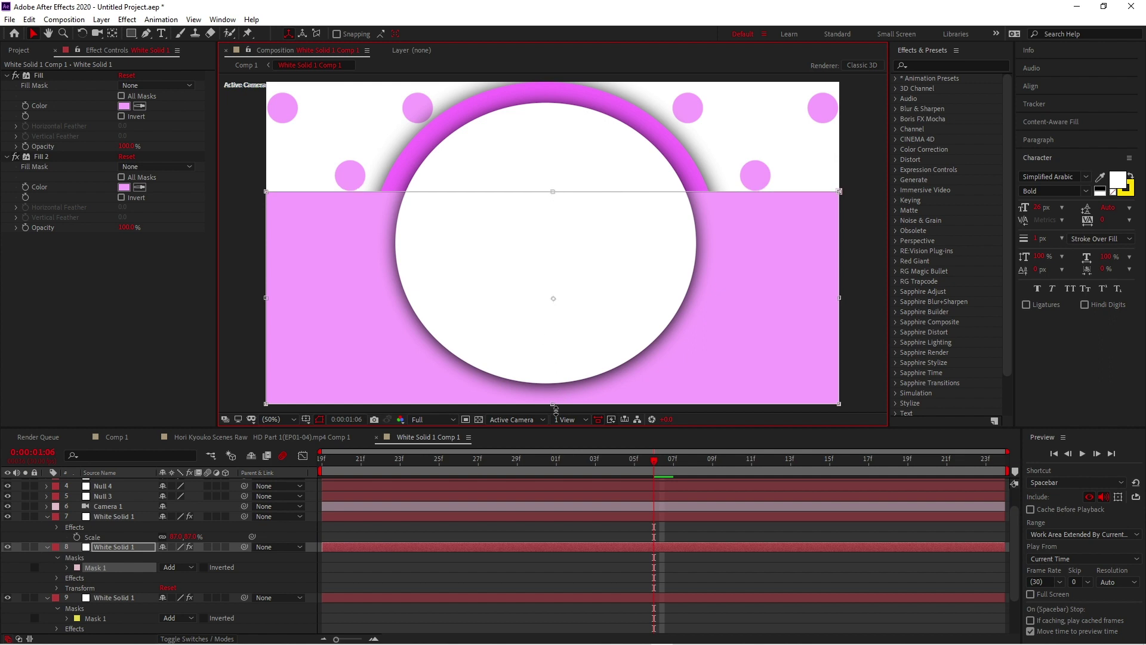
{"action": "left_click_drag", "start_coordinate": [556, 410], "coordinate": [553, 297]}
{"action": "key", "text": "ctrl+z"}
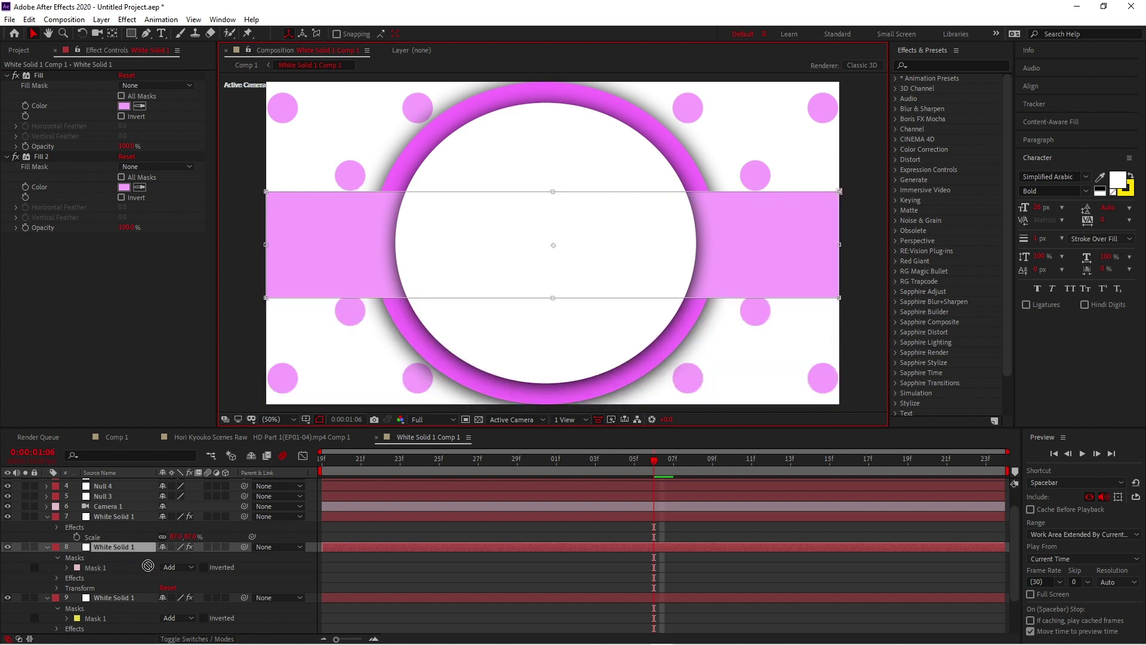
- Move the pink band layer directly below the pink circle layer so it sits behind both circles
{"action": "left_click", "coordinate": [148, 565]}
{"action": "left_click", "coordinate": [178, 598]}
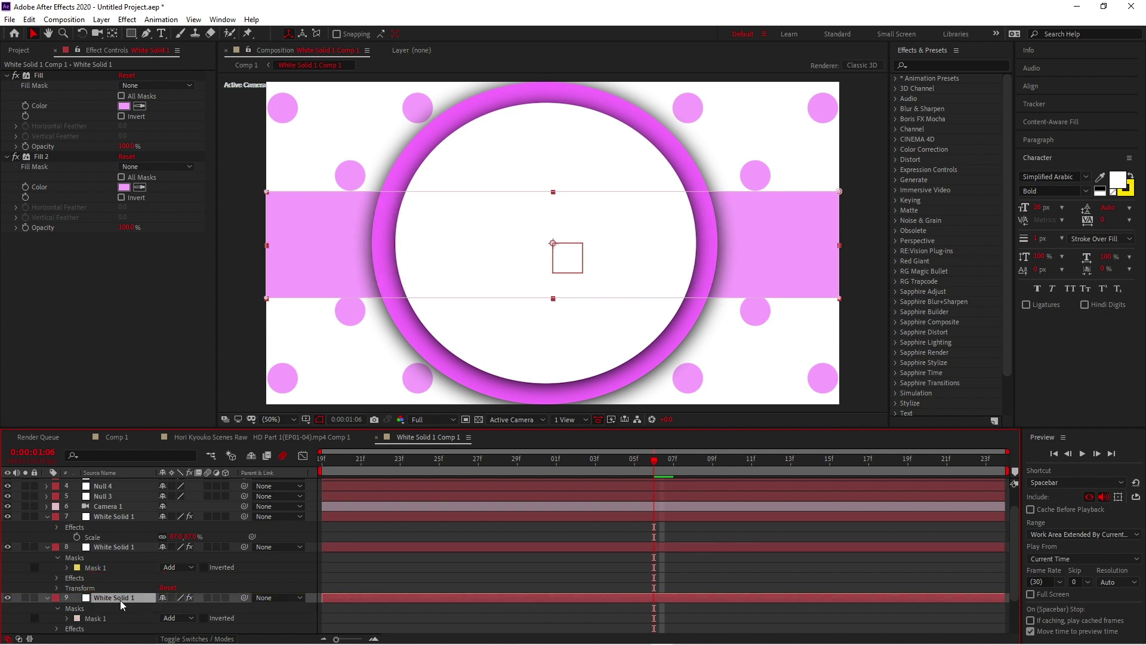
{"action": "left_click", "coordinate": [476, 533]}
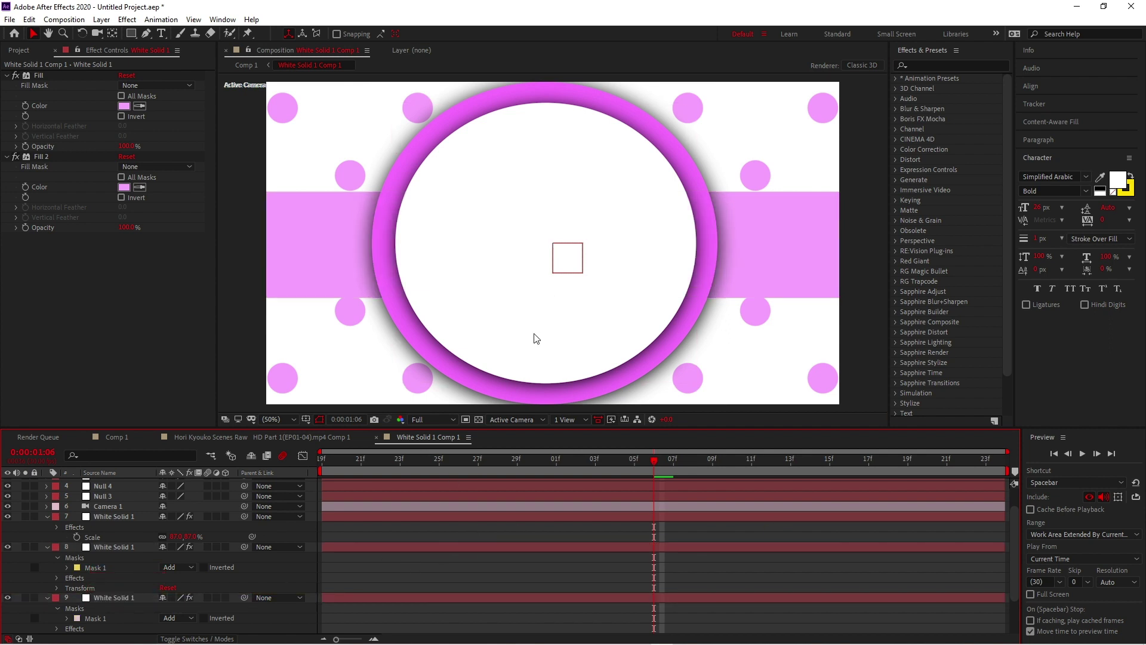
- Duplicate the pink band layer and pull the copy's upper and lower mask edges slightly inward
{"action": "left_click", "coordinate": [658, 598]}
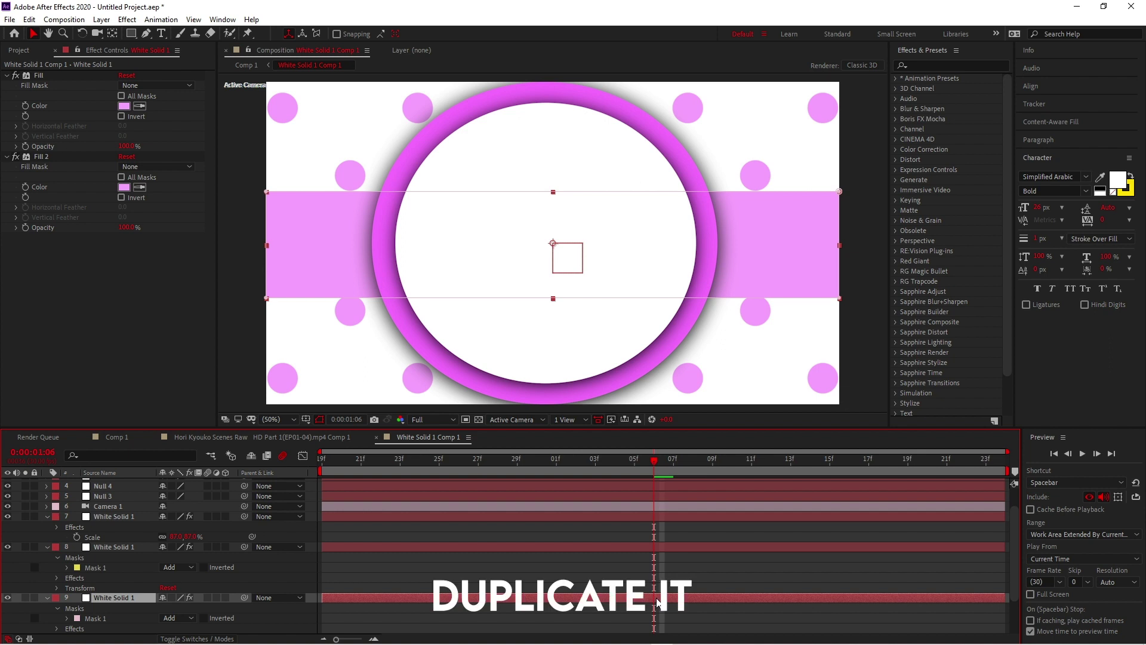
{"action": "key", "text": "ctrl+d"}
{"action": "left_click", "coordinate": [561, 196]}
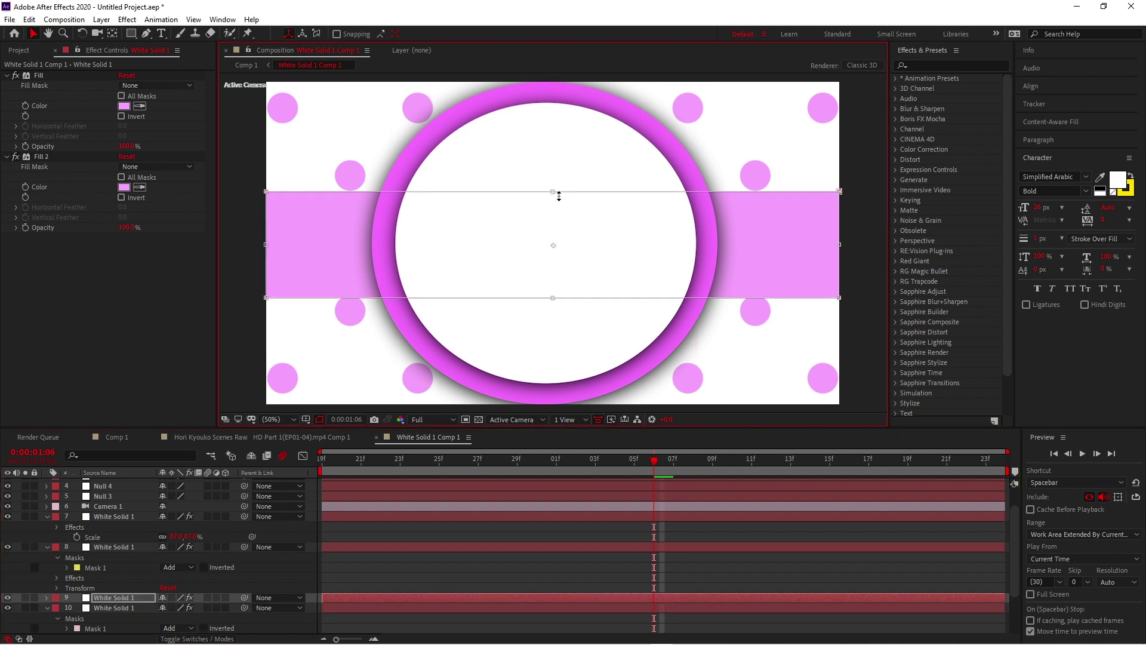
{"action": "left_click_drag", "start_coordinate": [558, 196], "coordinate": [554, 203]}
{"action": "left_click_drag", "start_coordinate": [558, 305], "coordinate": [550, 294]}
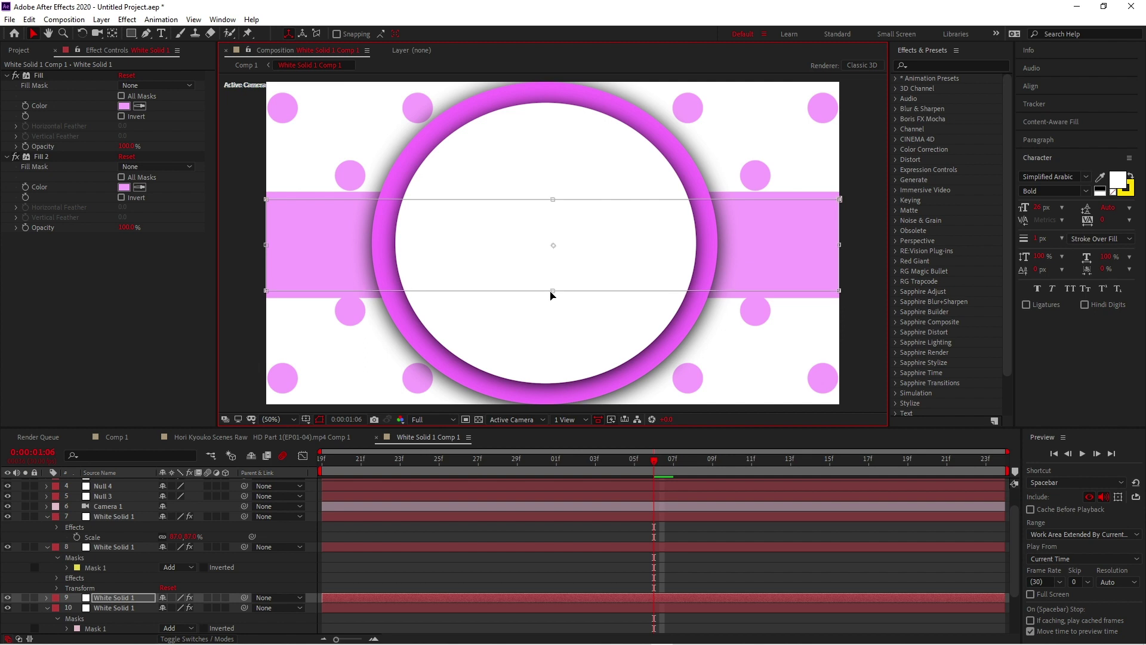
{"action": "key", "text": "ctrl+space"}
{"action": "type", "text": "dill"}
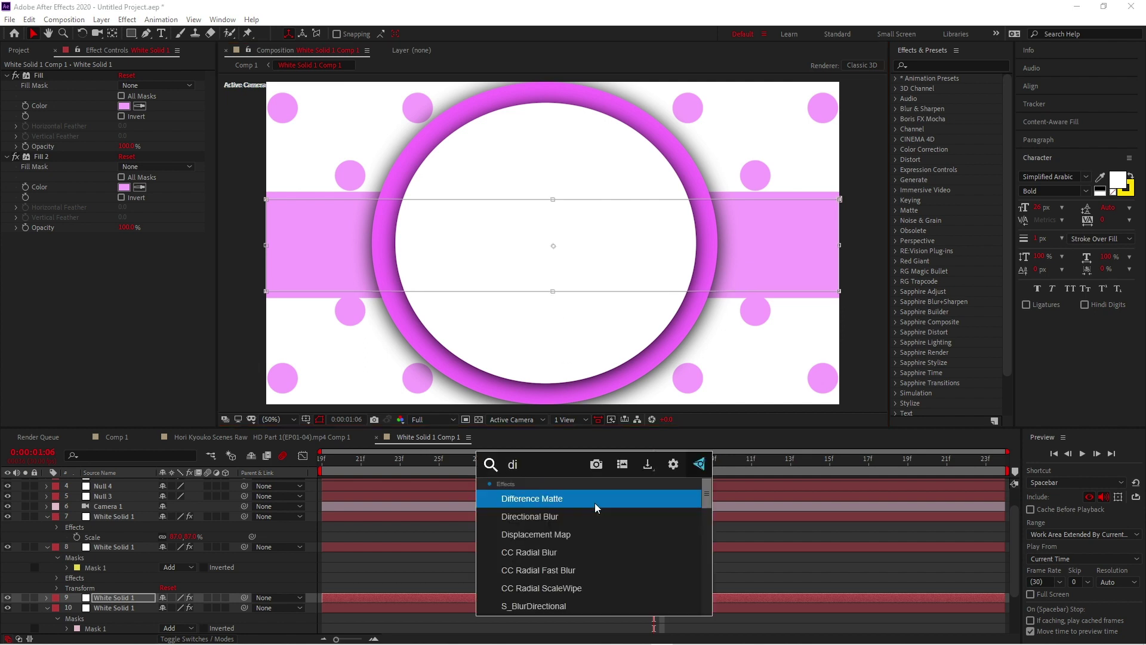
{"action": "key", "text": "BackSpace"}
{"action": "key", "text": "BackSpace"}
{"action": "key", "text": "BackSpace"}
{"action": "key", "text": "BackSpace"}
{"action": "type", "text": "fill"}
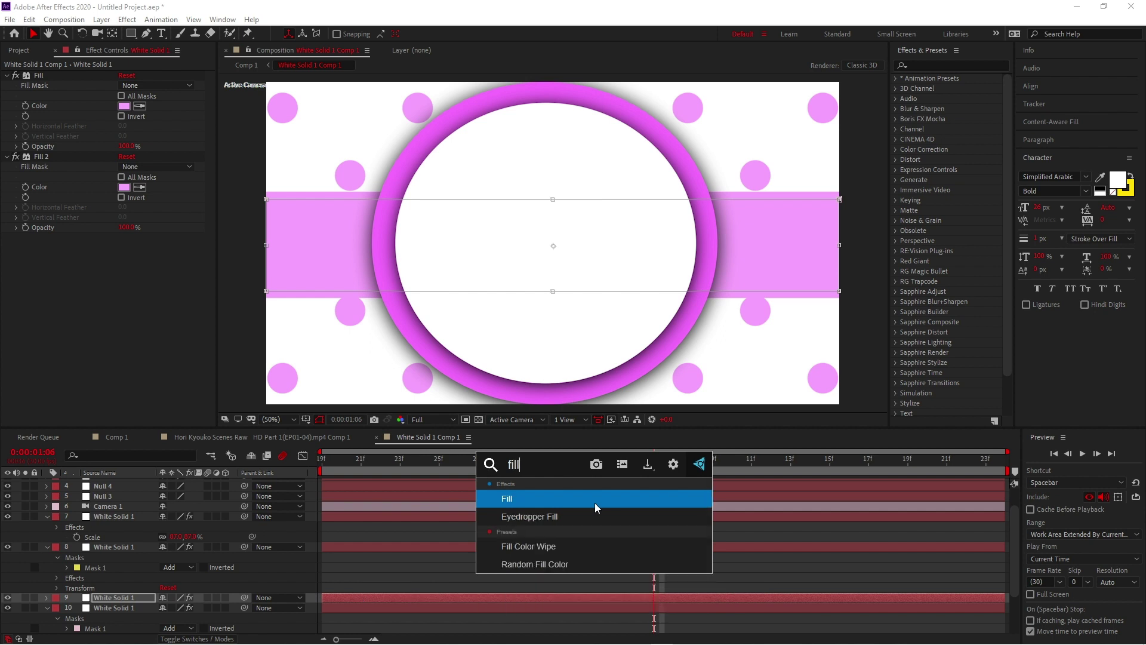
{"action": "left_click", "coordinate": [594, 503]}
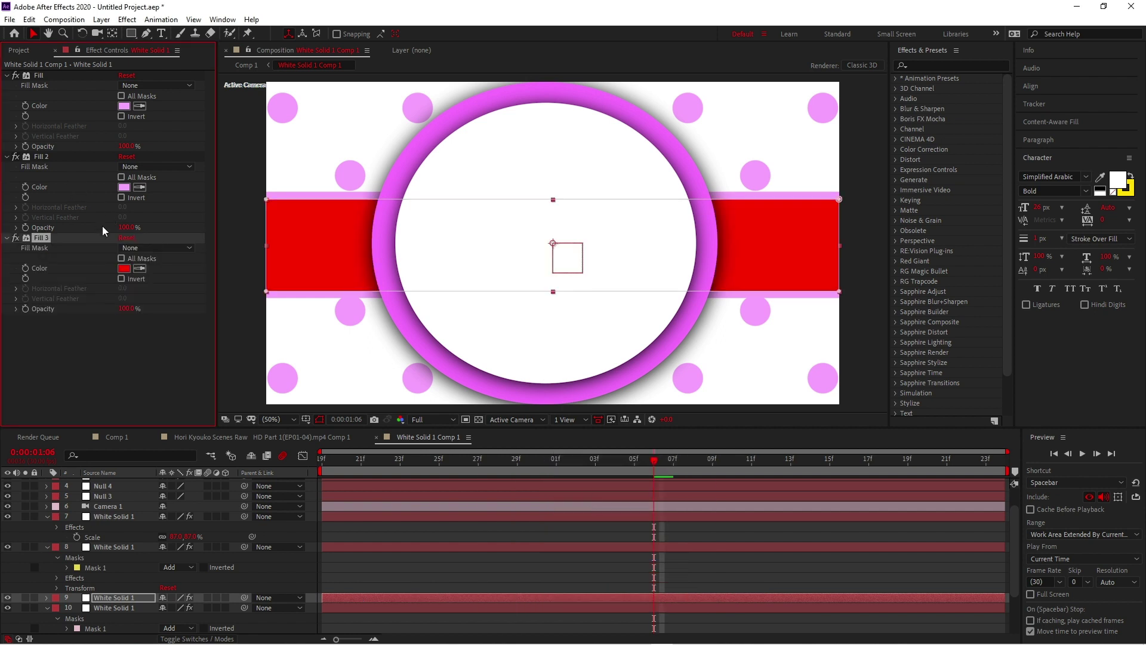
{"action": "key", "text": "Delete"}
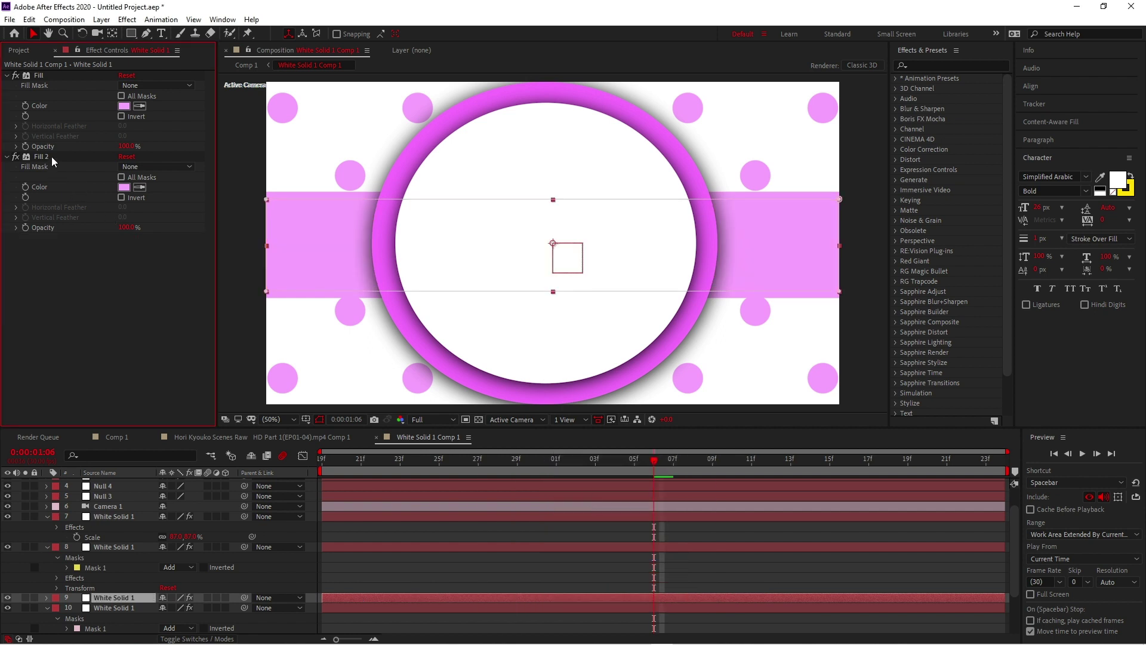
- Delete the Fill 2 effect from the narrower band and set its remaining fill color to white FFFFFF
{"action": "left_click", "coordinate": [51, 156]}
{"action": "key", "text": "Delete"}
{"action": "left_click", "coordinate": [124, 106]}
{"action": "left_click_drag", "start_coordinate": [489, 302], "coordinate": [431, 217]}
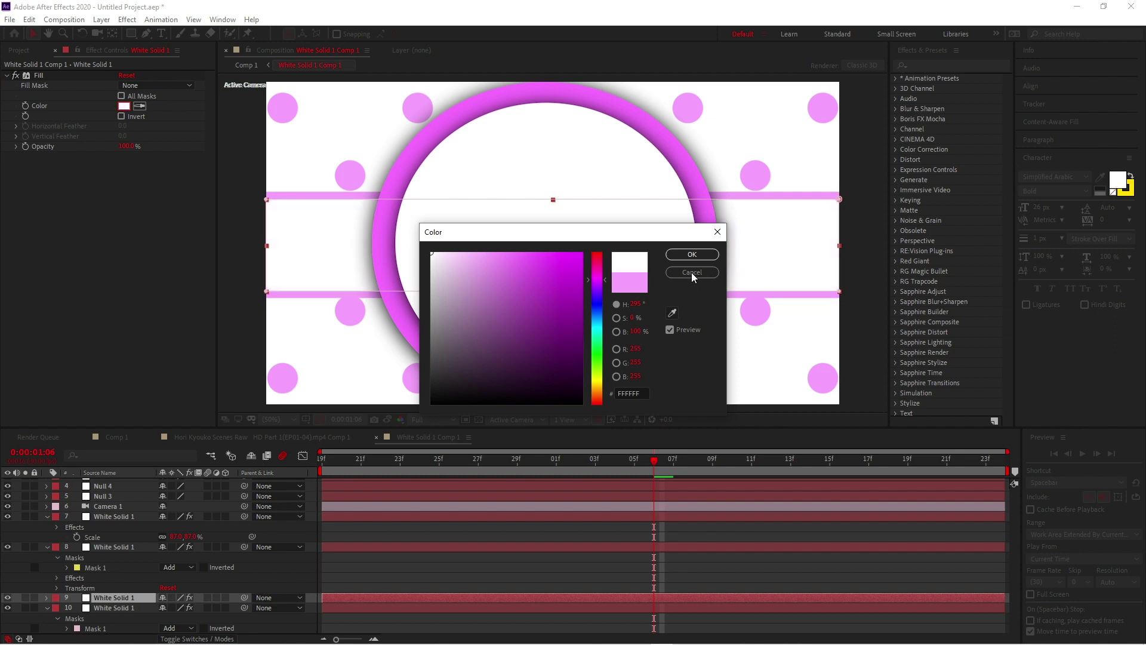
{"action": "left_click", "coordinate": [692, 257]}
- Raise the white band's lower mask edge slightly and paste S_DropShadow onto the white and pink band layers
{"action": "left_click", "coordinate": [703, 290]}
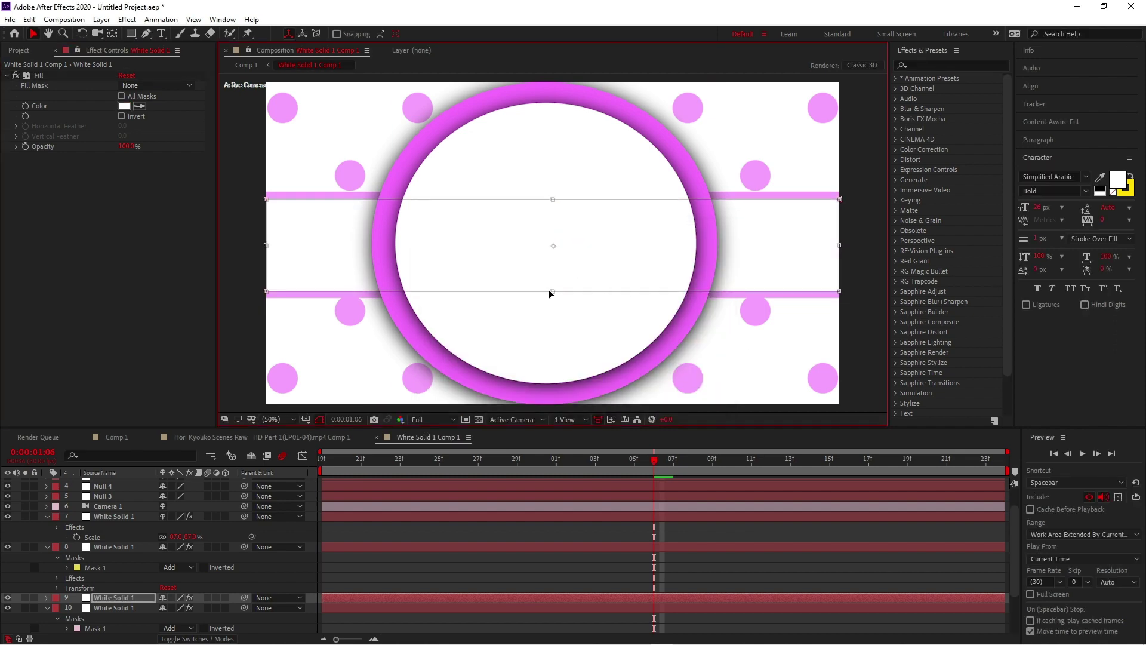
{"action": "left_click_drag", "start_coordinate": [558, 294], "coordinate": [557, 295]}
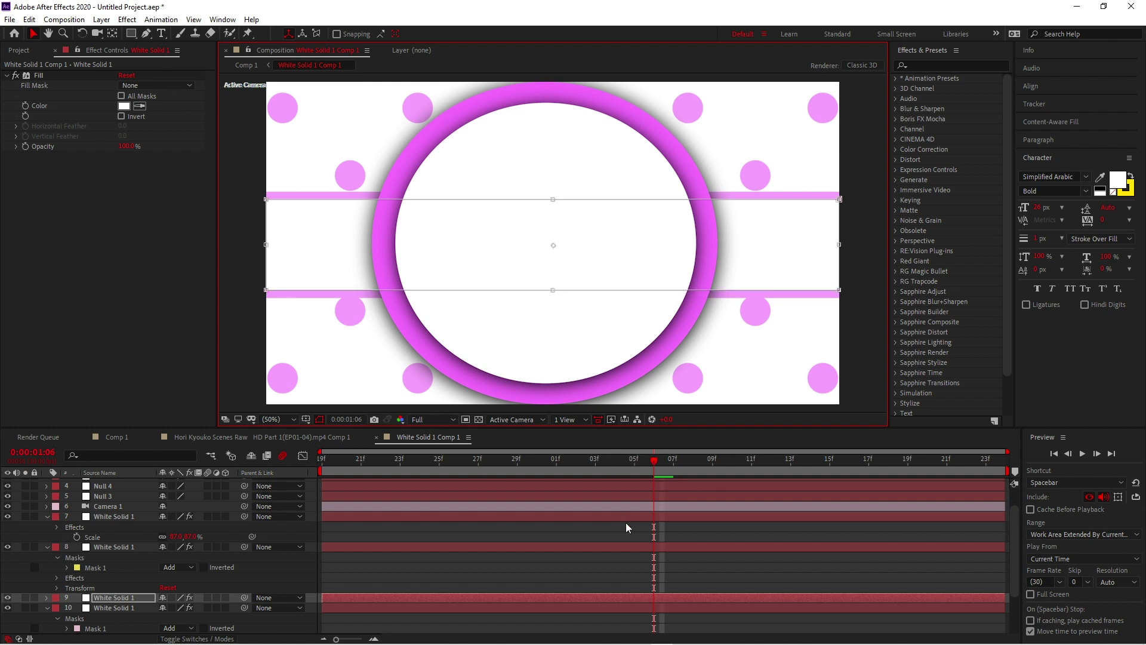
{"action": "key", "text": "ctrl+v"}
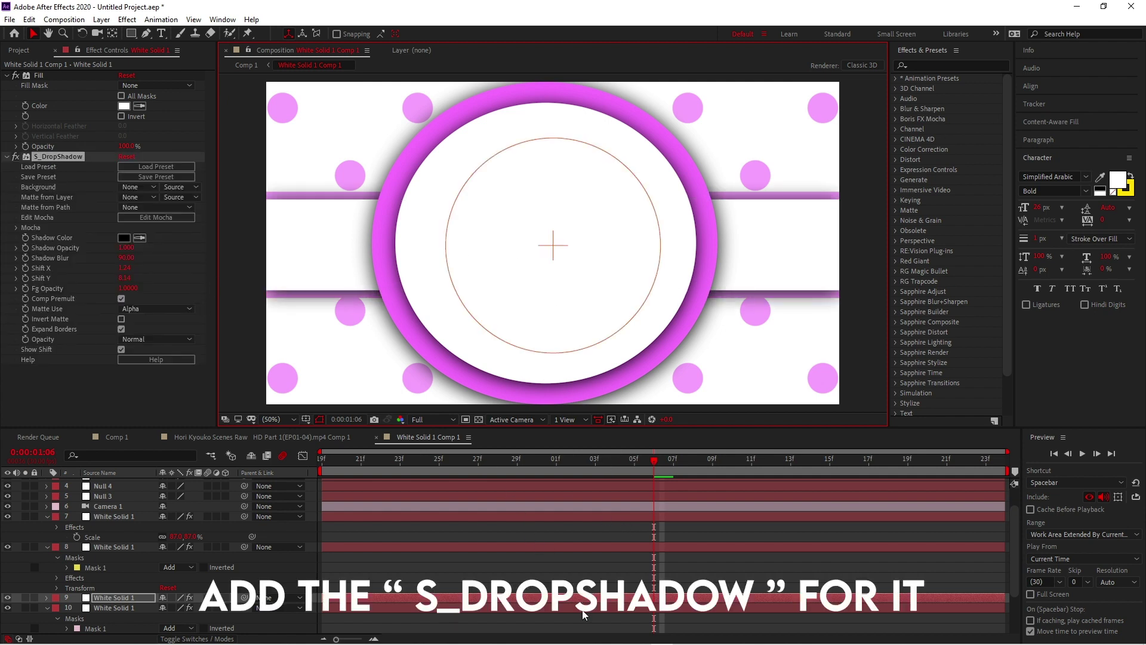
{"action": "left_click", "coordinate": [583, 608]}
{"action": "left_click", "coordinate": [707, 547]}
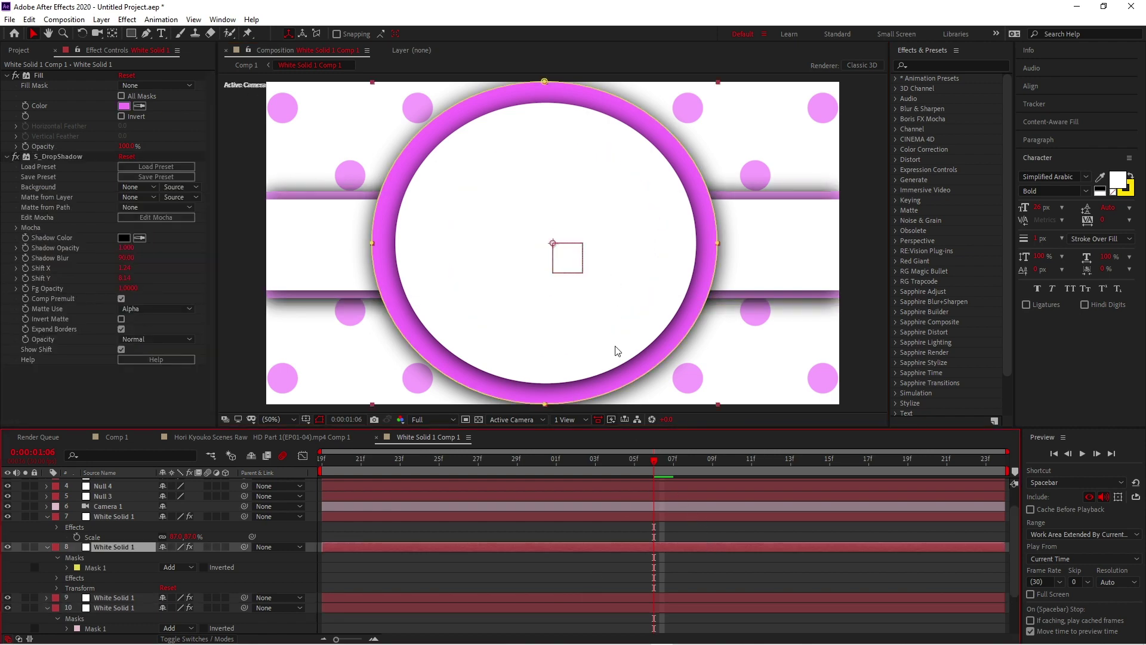
- Add starting Rotation keyframes of -47° to the white and pink band layers at 0:00:00:19
{"action": "left_click_drag", "start_coordinate": [632, 465], "coordinate": [308, 567]}
{"action": "left_click", "coordinate": [351, 571]}
{"action": "key", "text": "u"}
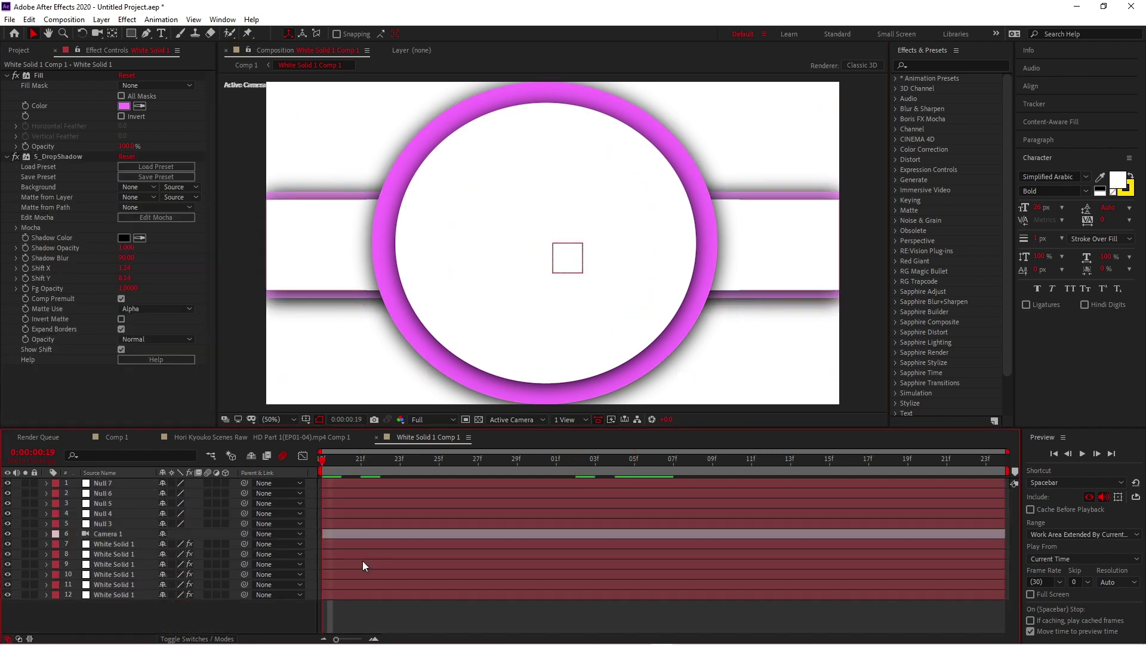
{"action": "left_click", "coordinate": [355, 562]}
{"action": "left_click", "coordinate": [353, 577], "text": "shift"}
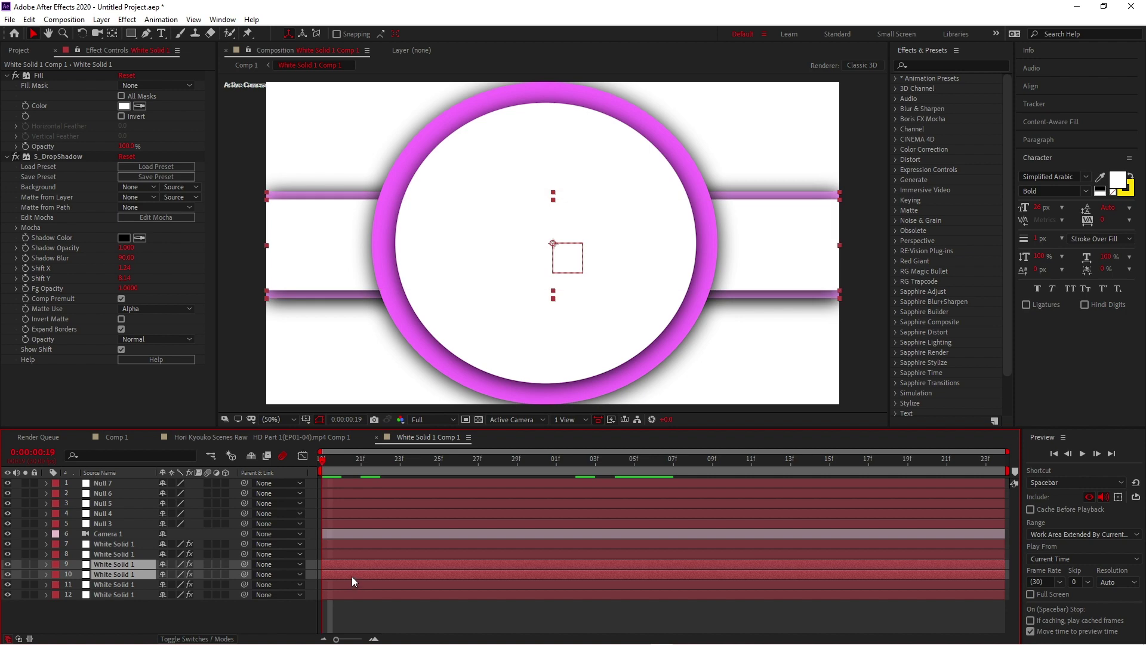
{"action": "key", "text": "r"}
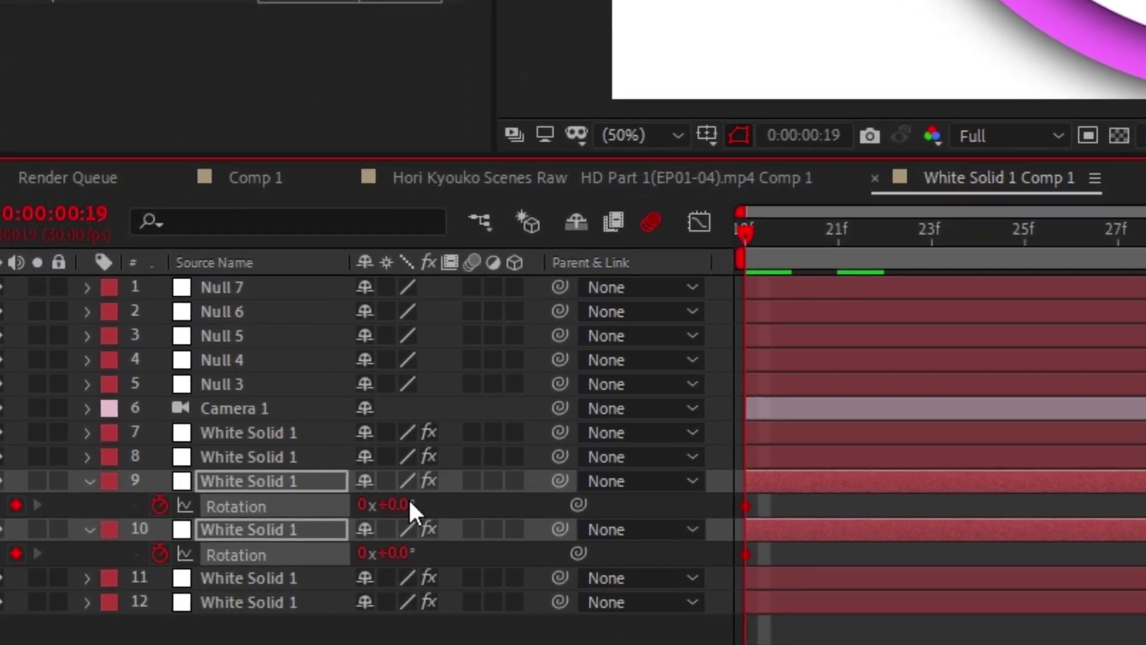
{"action": "left_click_drag", "start_coordinate": [366, 515], "coordinate": [389, 511]}
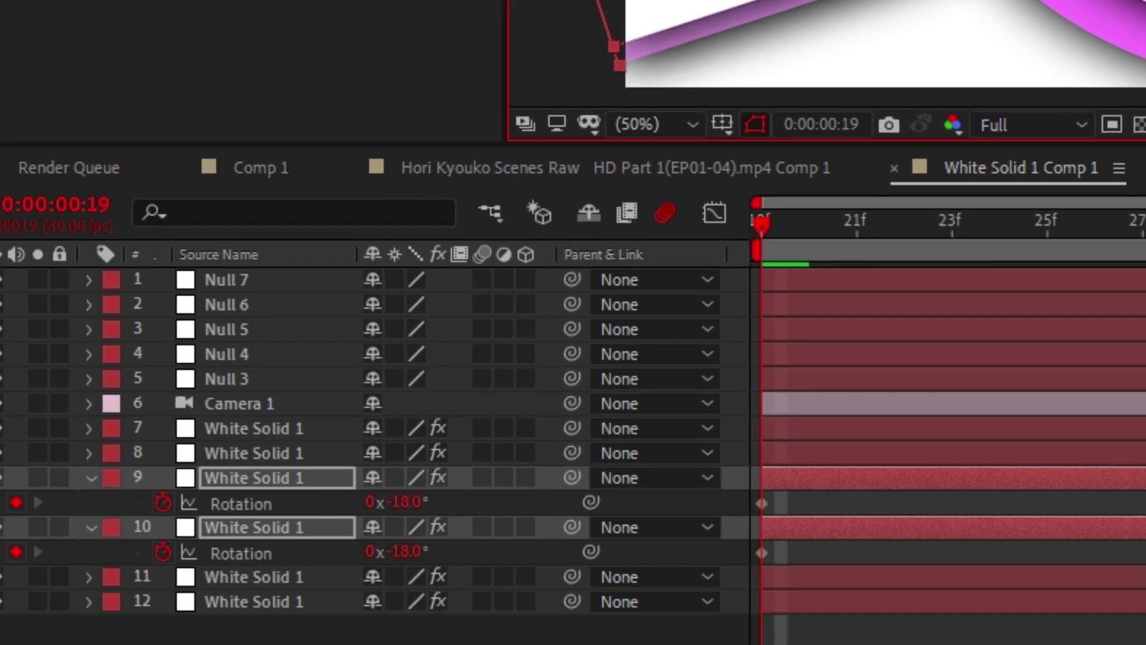
{"action": "scroll", "coordinate": [828, 51], "scroll_direction": "down", "scroll_amount": 2}
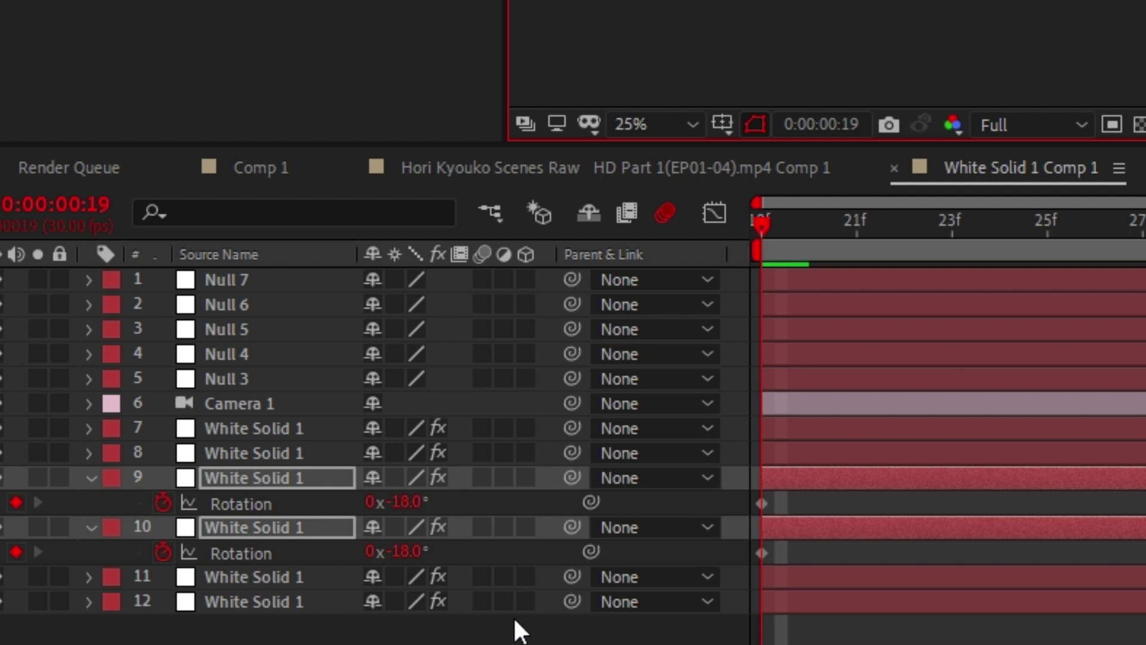
{"action": "left_click_drag", "start_coordinate": [417, 503], "coordinate": [385, 526]}
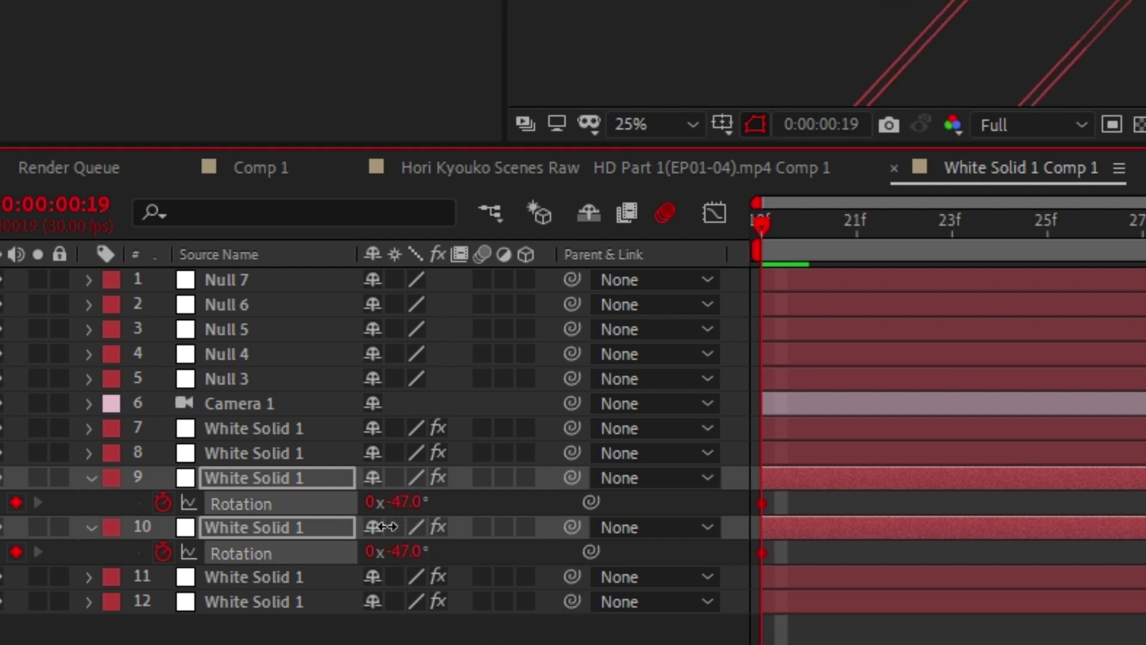
- Add ending Rotation keyframes of 179° to both band layers and move them to about 0:00:01:16
{"action": "left_click_drag", "start_coordinate": [916, 225], "coordinate": [1145, 233]}
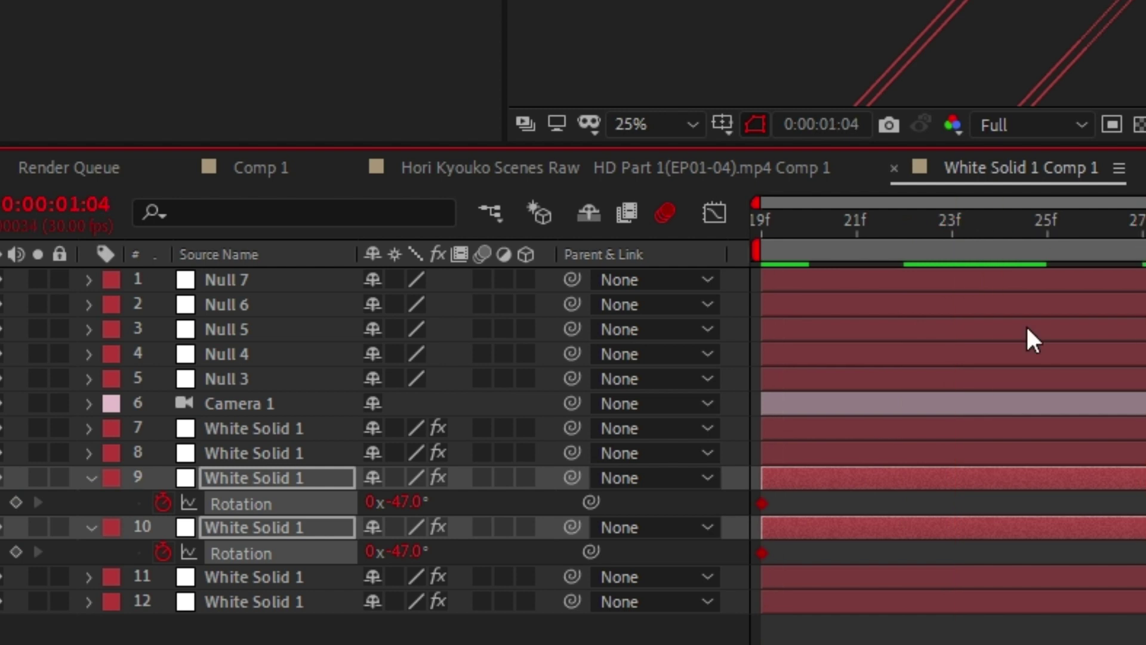
{"action": "left_click_drag", "start_coordinate": [410, 507], "coordinate": [695, 464]}
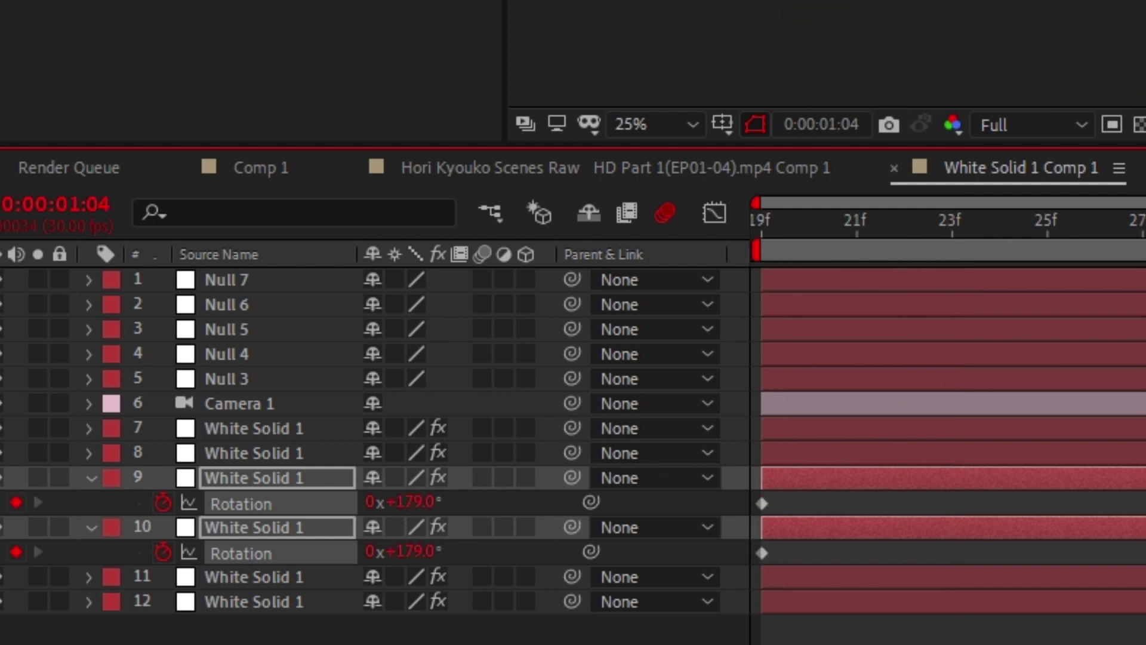
{"action": "left_click_drag", "start_coordinate": [1145, 491], "coordinate": [664, 552]}
- Enable motion blur on both band layers and ease their rotation speed curve so it peaks early and slows gradually
{"action": "left_click", "coordinate": [483, 476]}
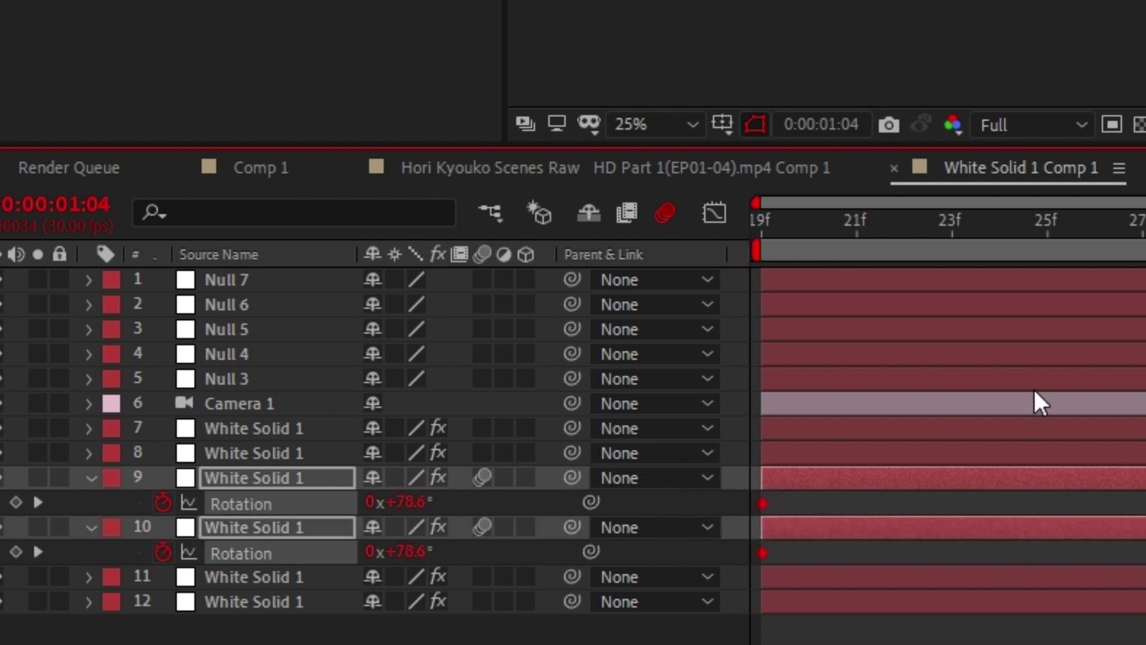
{"action": "left_click", "coordinate": [714, 213]}
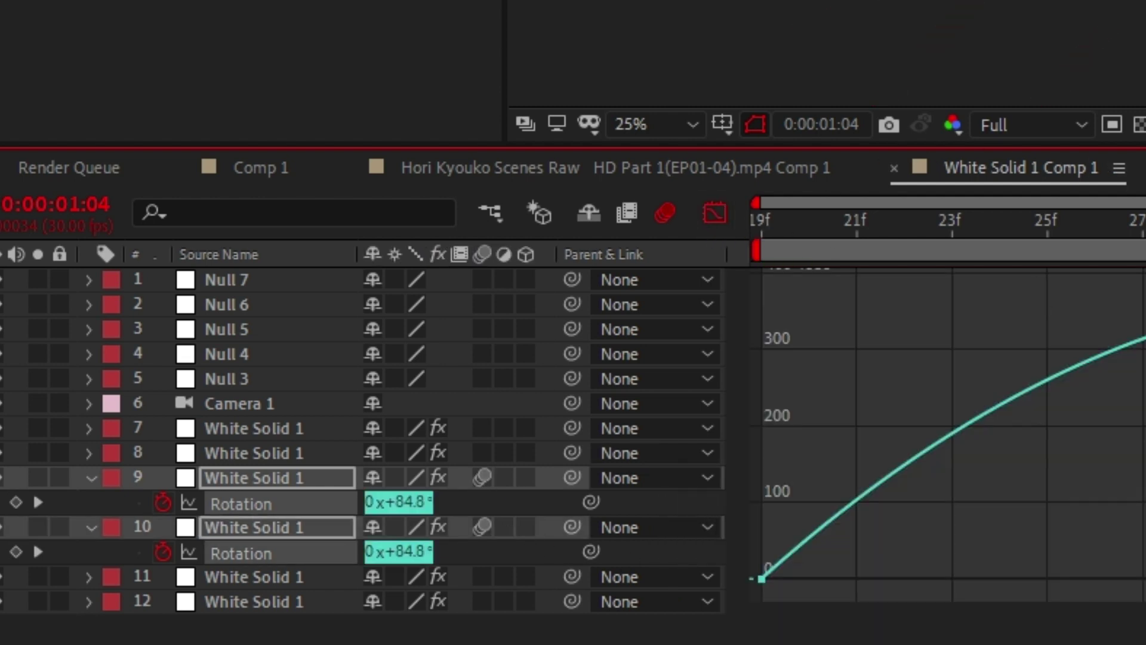
{"action": "left_click_drag", "start_coordinate": [1145, 433], "coordinate": [753, 591]}
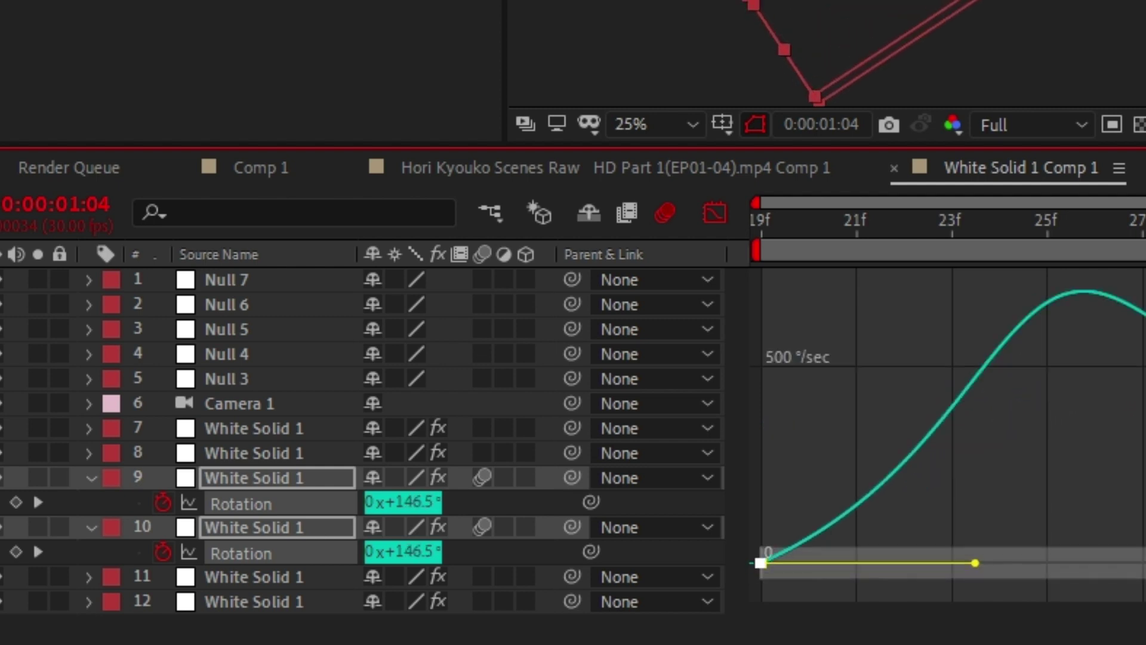
- Preview the eased band rotation, close the graph view with the layer properties, and return to 0:00:00:19
{"action": "left_click_drag", "start_coordinate": [1141, 220], "coordinate": [652, 410]}
{"action": "key", "text": "space"}
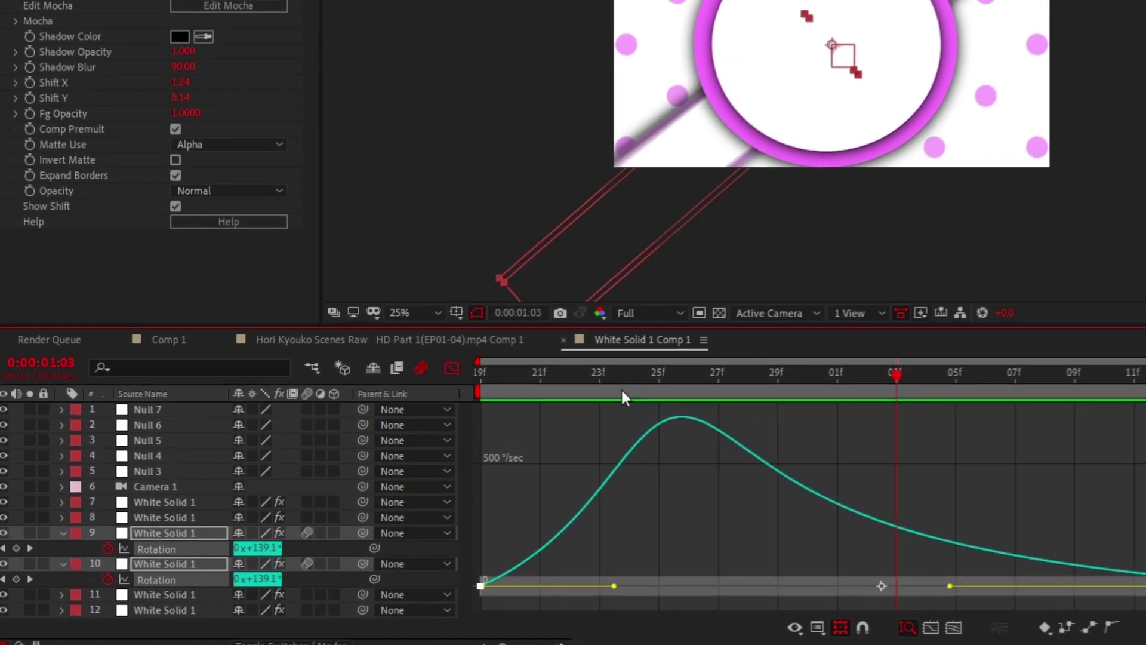
{"action": "key", "text": "shift+F3"}
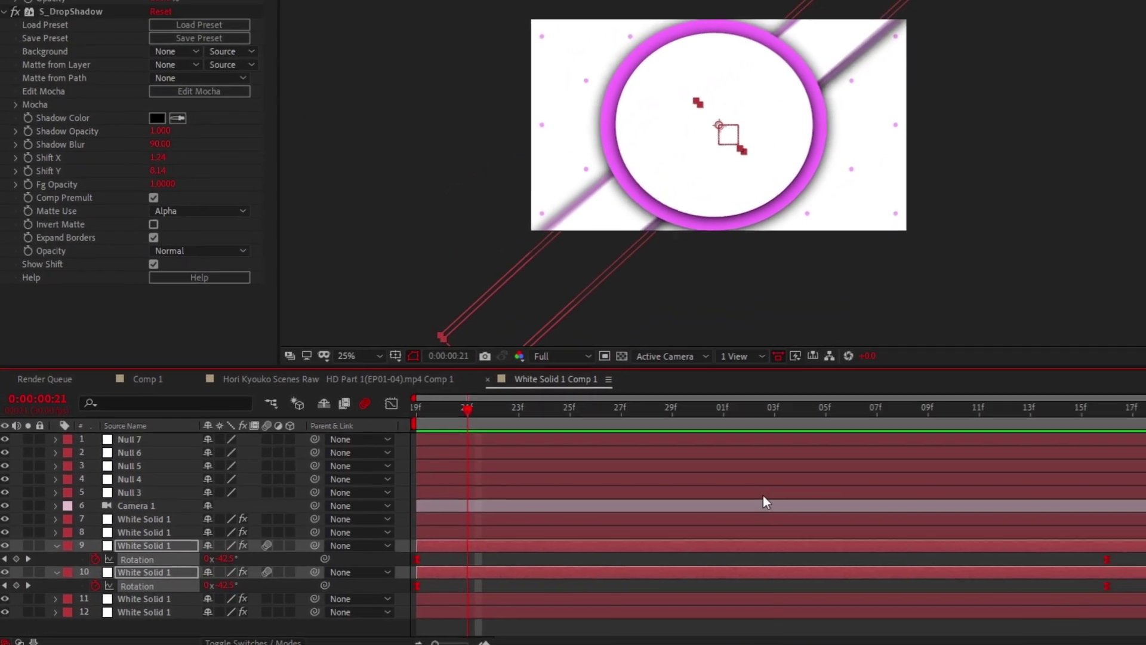
{"action": "key", "text": "u"}
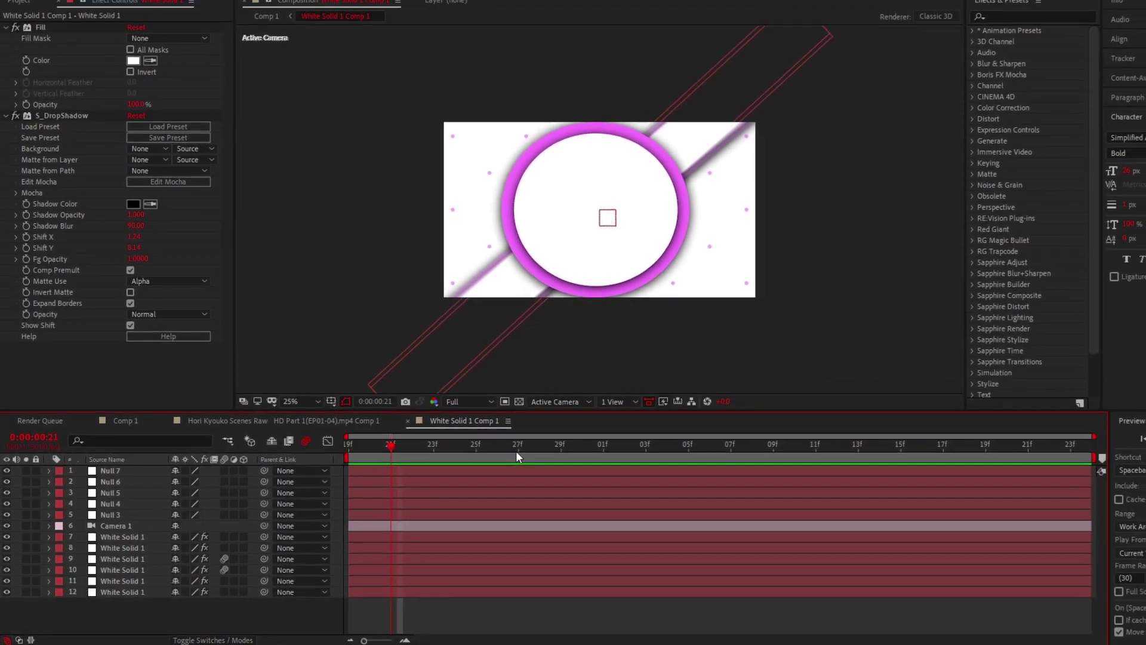
{"action": "left_click_drag", "start_coordinate": [558, 436], "coordinate": [721, 448]}
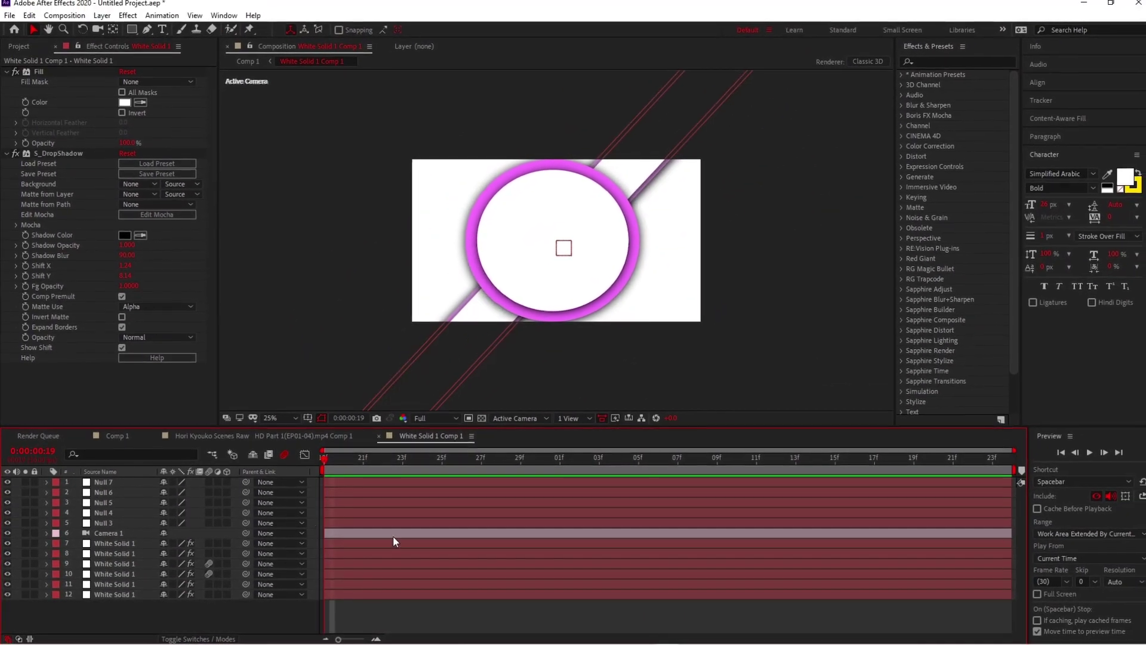
- Place pngegg.png directly below Camera 1, scale it to 162%, and center the heart inside the white circle
{"action": "left_click", "coordinate": [407, 541]}
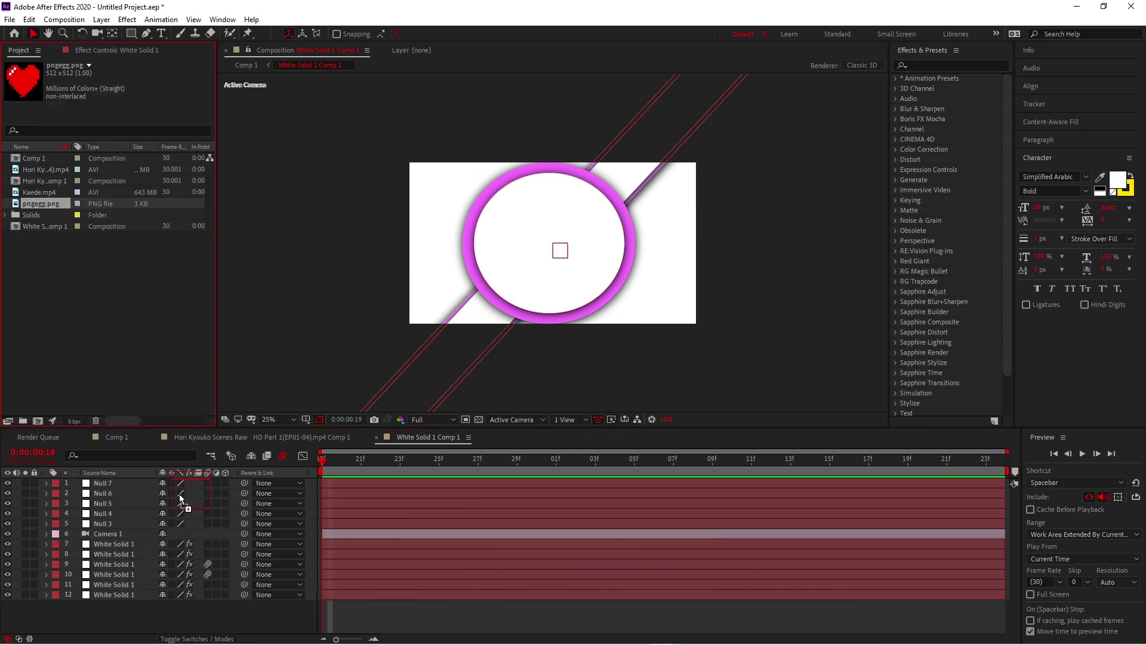
{"action": "left_click_drag", "start_coordinate": [181, 498], "coordinate": [270, 482]}
{"action": "left_click_drag", "start_coordinate": [170, 468], "coordinate": [497, 398]}
{"action": "key", "text": "s"}
{"action": "left_click_drag", "start_coordinate": [568, 241], "coordinate": [568, 245]}
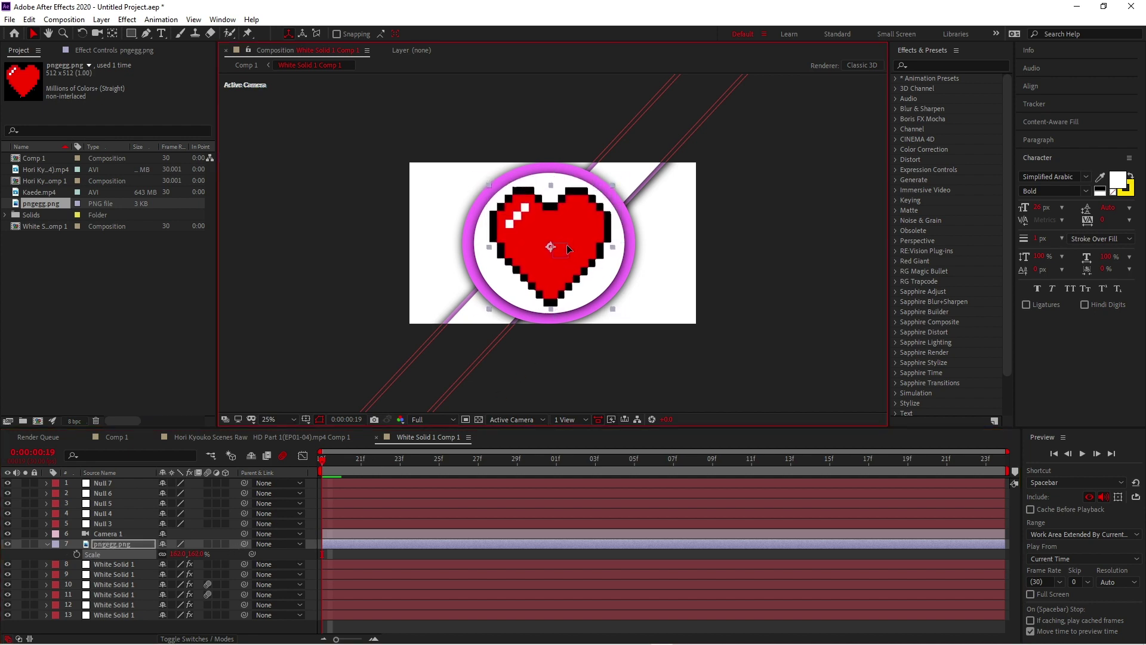
{"action": "left_click", "coordinate": [432, 554]}
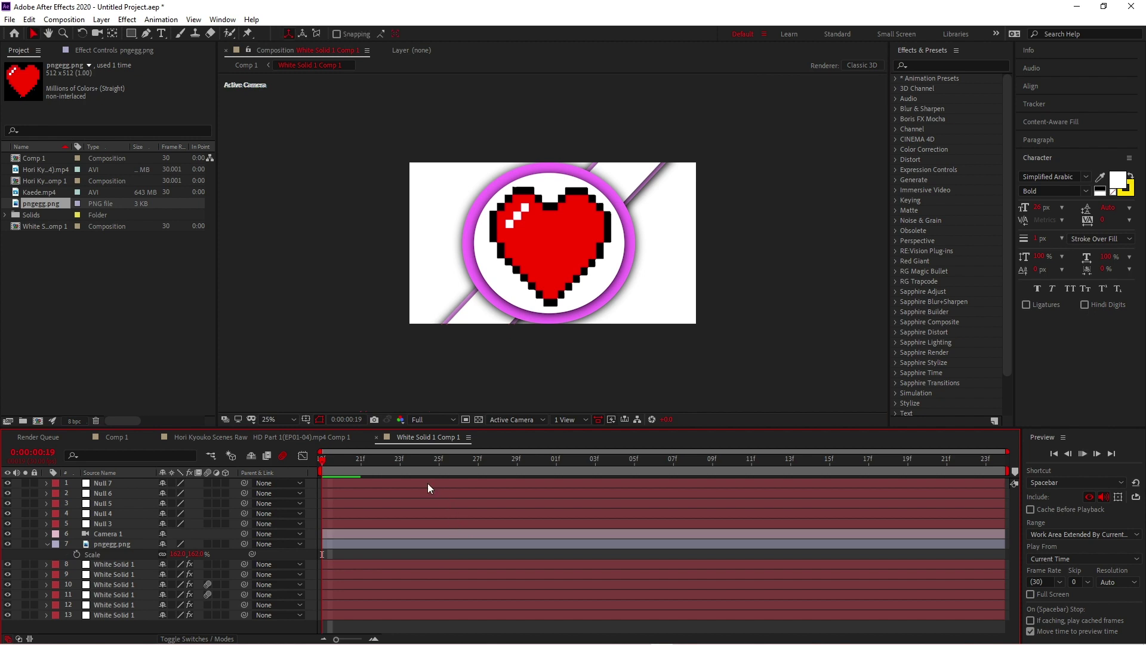
- Draw a closed Pen mask with a zigzag middle edge on pngegg.png, keeping only the left half of the heart
{"action": "left_click", "coordinate": [698, 458]}
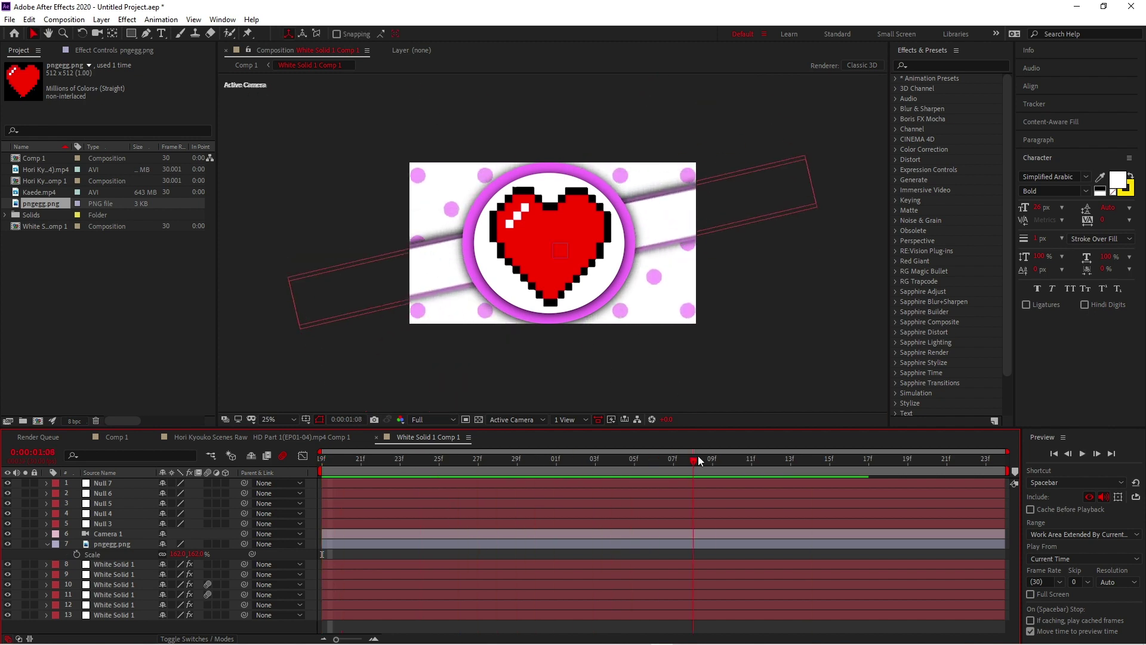
{"action": "left_click", "coordinate": [693, 546]}
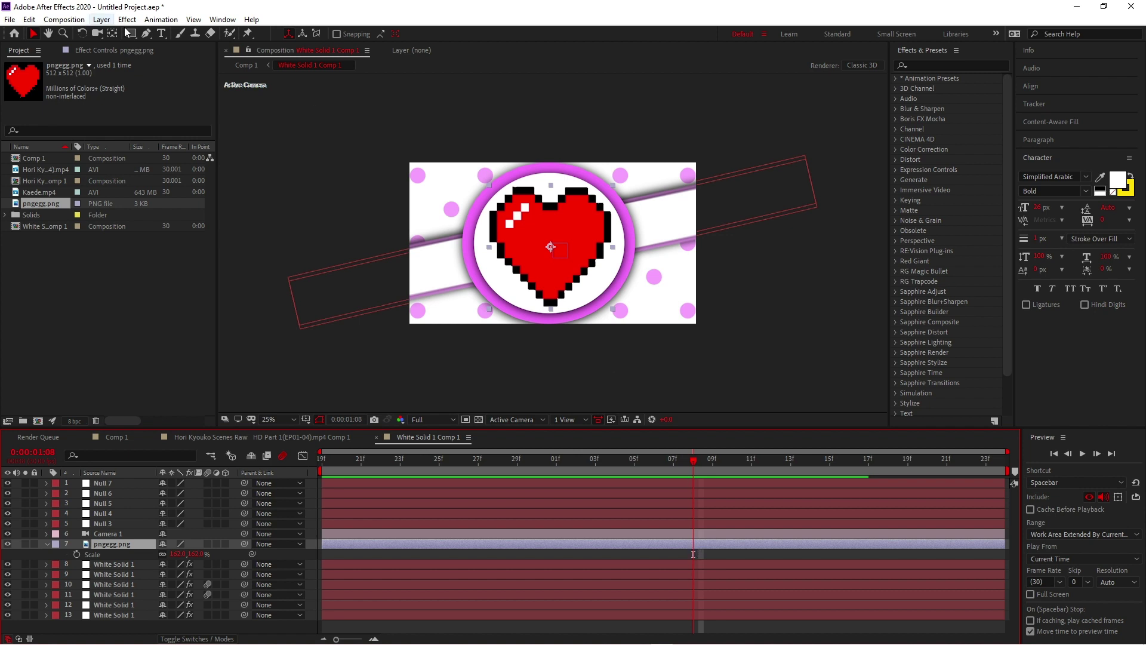
{"action": "left_click", "coordinate": [145, 34]}
{"action": "scroll", "coordinate": [526, 217], "scroll_direction": "up", "scroll_amount": 2}
{"action": "mouse_move", "coordinate": [526, 221]}
{"action": "left_mouse_down"}
{"action": "mouse_move", "coordinate": [532, 205]}
{"action": "mouse_move", "coordinate": [521, 235]}
{"action": "left_mouse_up"}
{"action": "left_click", "coordinate": [548, 112]}
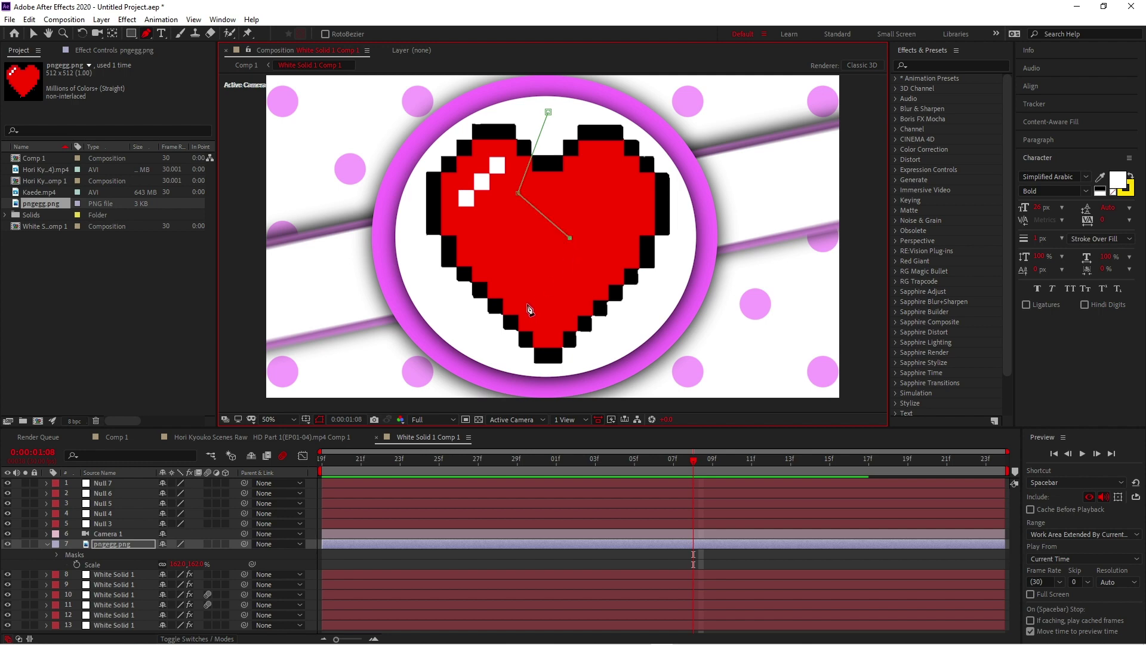
{"action": "scroll", "coordinate": [576, 374], "scroll_direction": "down", "scroll_amount": 3}
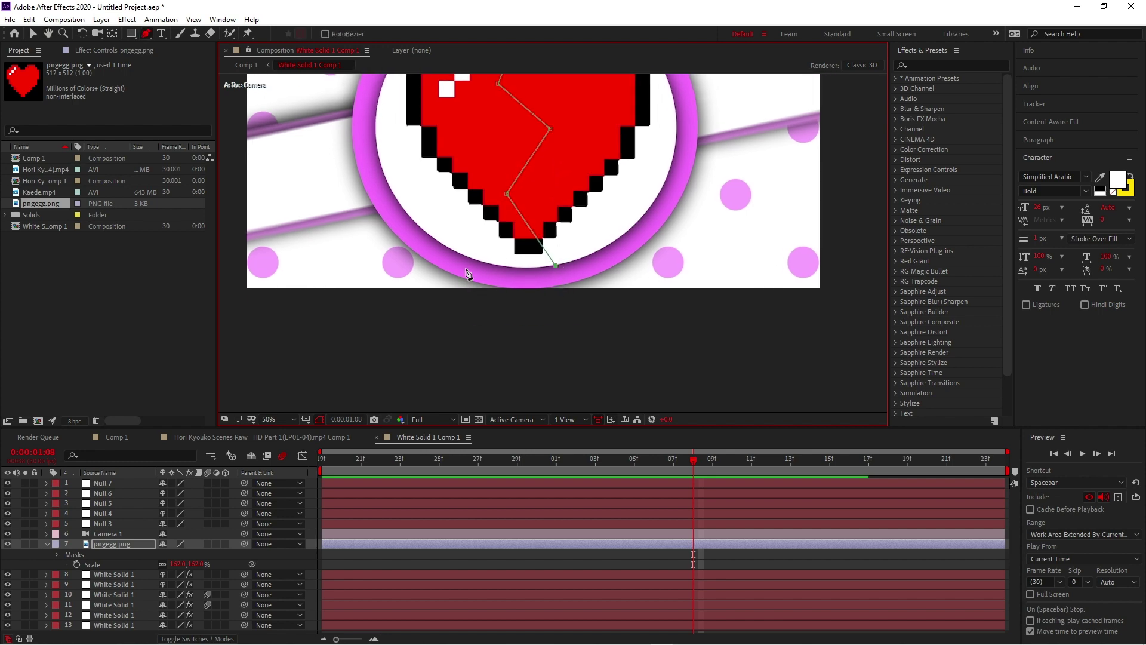
{"action": "scroll", "coordinate": [489, 312], "scroll_direction": "up", "scroll_amount": 1}
{"action": "scroll", "coordinate": [451, 299], "scroll_direction": "up", "scroll_amount": 3}
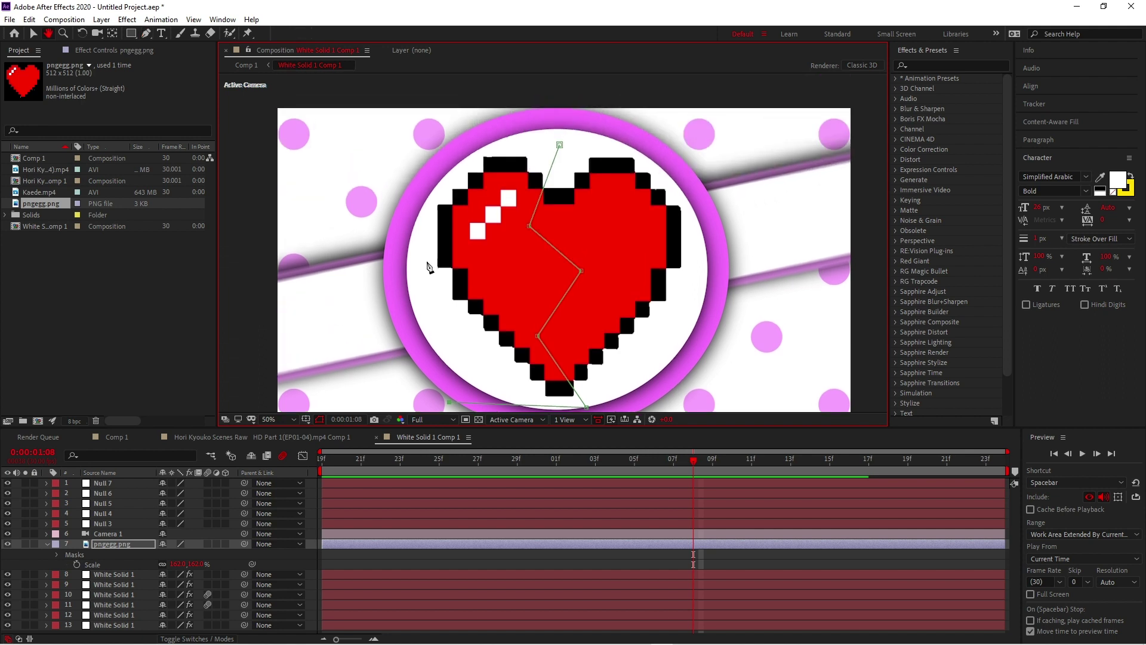
{"action": "left_click", "coordinate": [398, 184]}
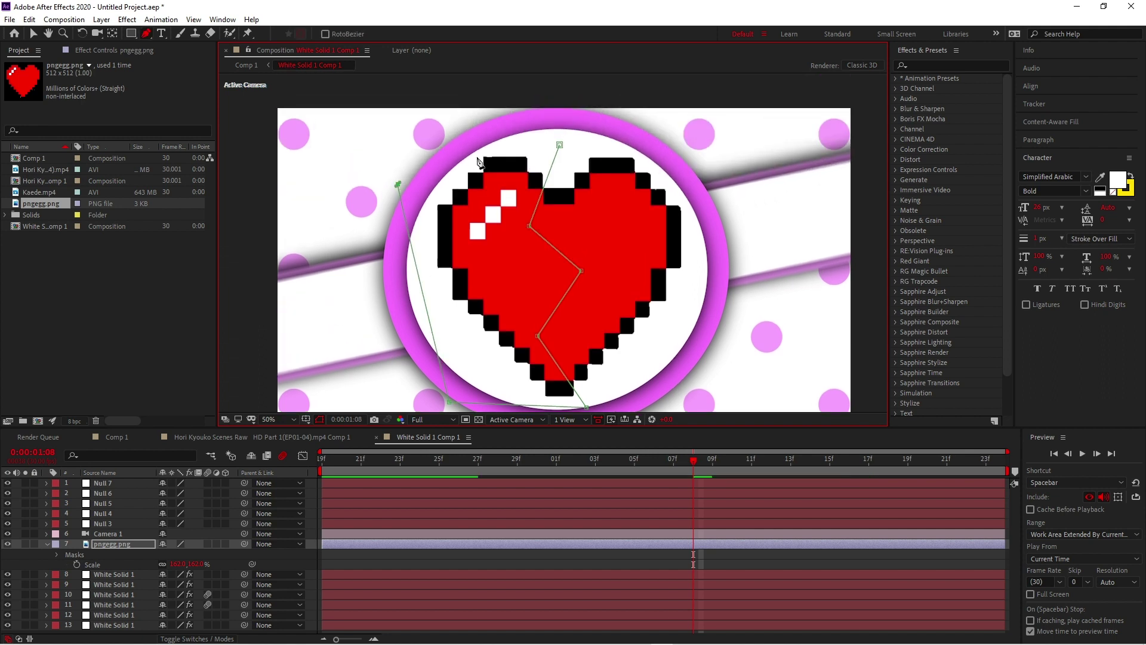
{"action": "left_click", "coordinate": [559, 145]}
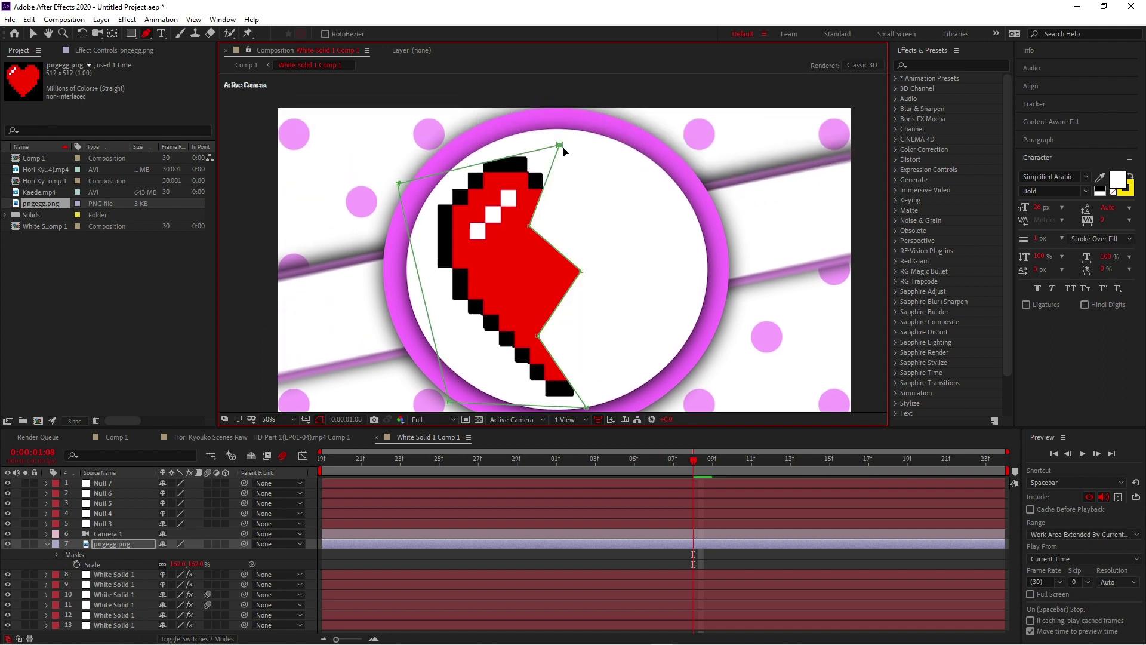
{"action": "left_click", "coordinate": [675, 543]}
{"action": "key", "text": "ctrl+d"}
{"action": "key", "text": "ctrl+z"}
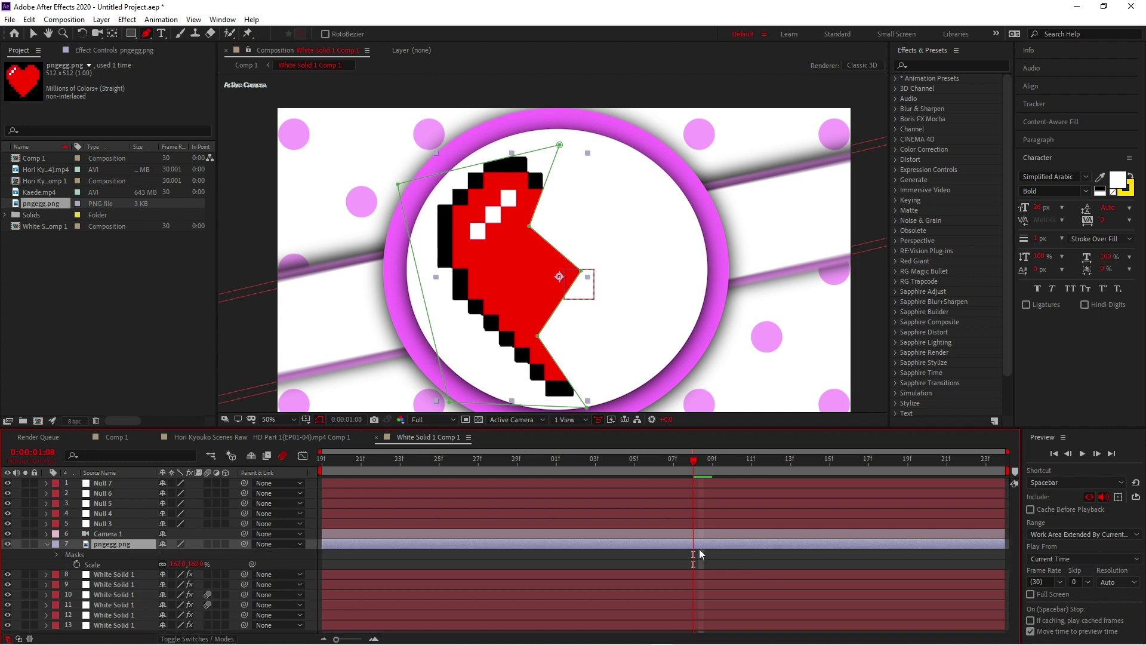
- Adjust the upper points of the heart mask so its edge clears the black outline on top of the heart half
{"action": "left_click_drag", "start_coordinate": [591, 292], "coordinate": [632, 243]}
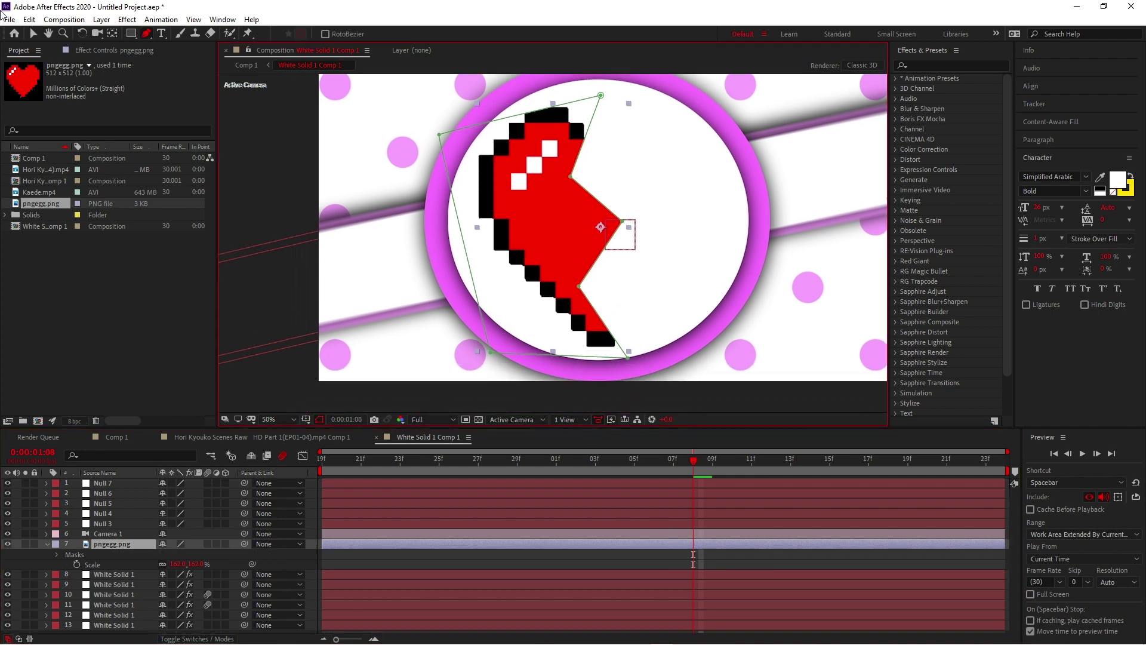
{"action": "left_click", "coordinate": [34, 34]}
{"action": "double_click", "coordinate": [555, 111]}
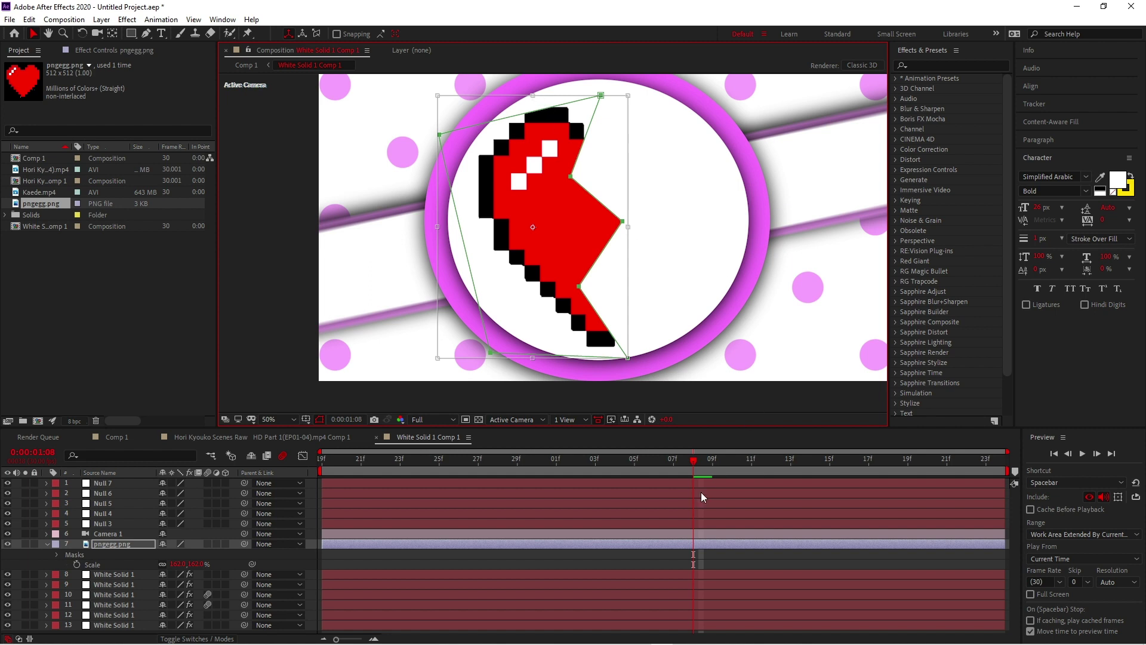
{"action": "left_click", "coordinate": [703, 543]}
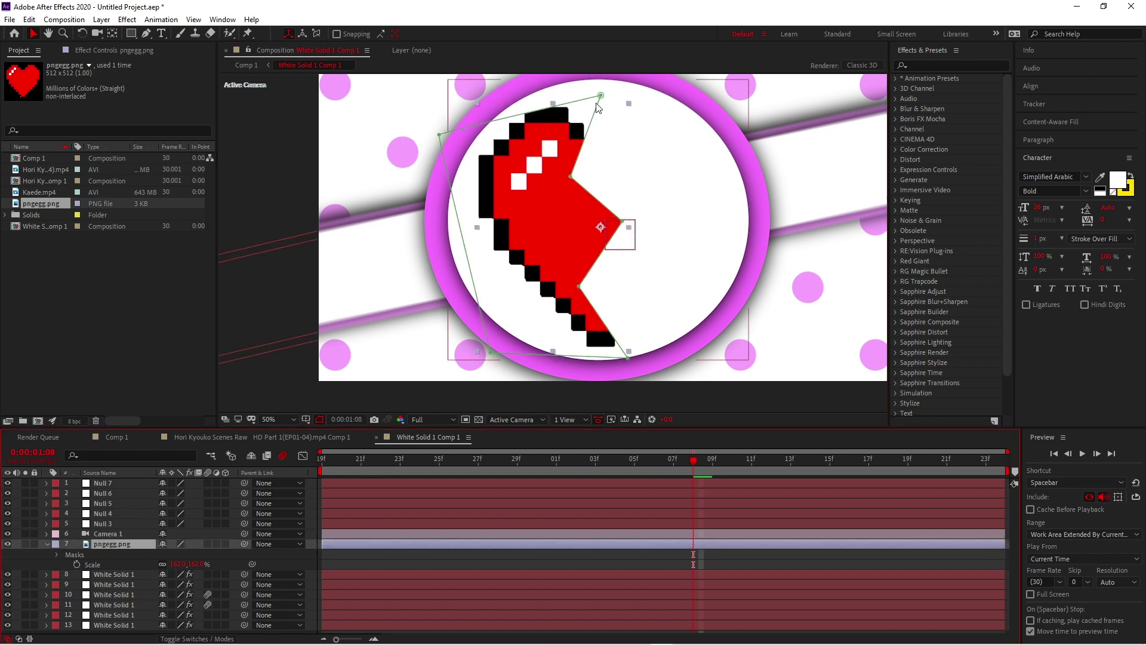
{"action": "left_click_drag", "start_coordinate": [600, 96], "coordinate": [605, 82]}
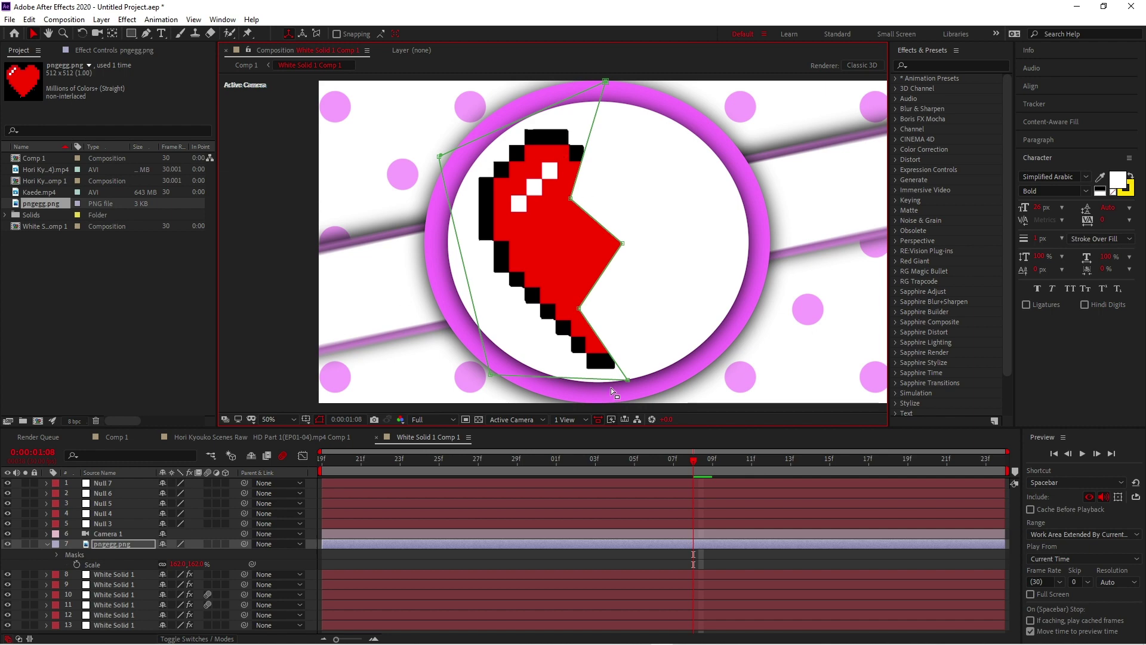
- Duplicate the masked heart layer and flip the copy horizontally to form the right half
{"action": "left_click", "coordinate": [697, 545]}
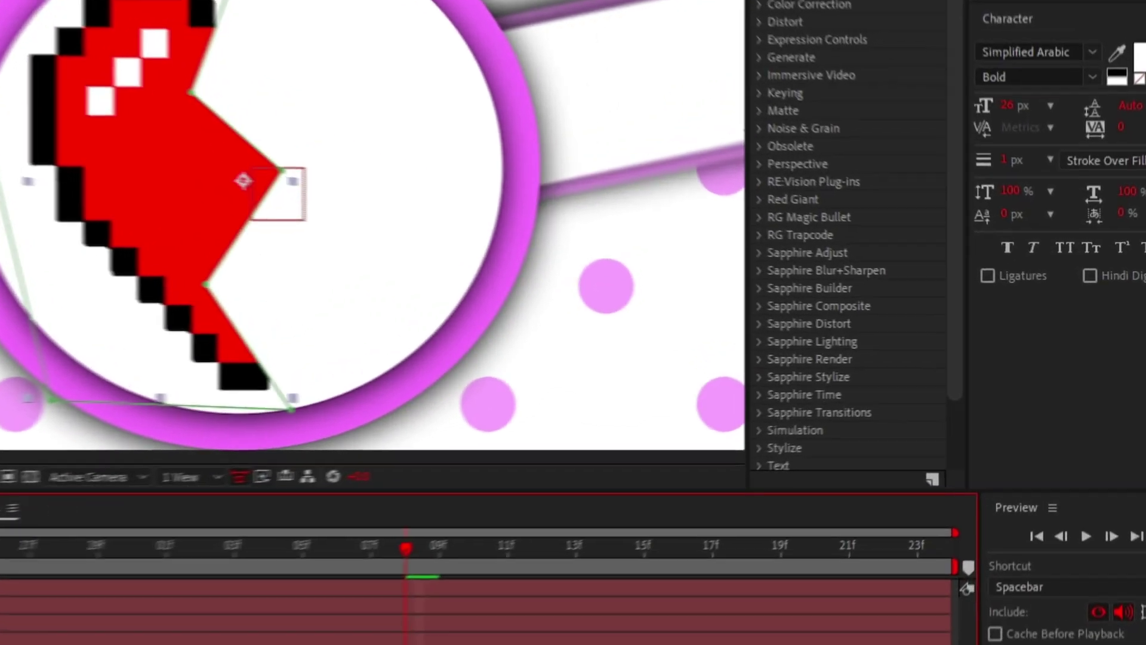
{"action": "right_click", "coordinate": [727, 543]}
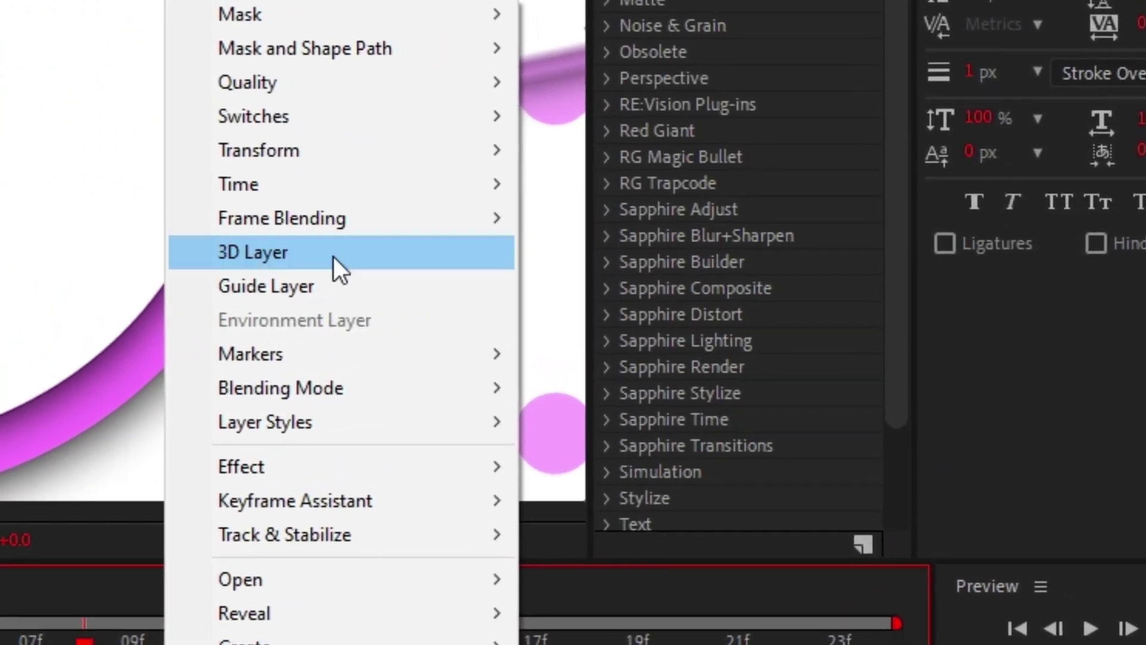
{"action": "mouse_move", "coordinate": [412, 180]}
{"action": "left_click", "coordinate": [677, 418]}
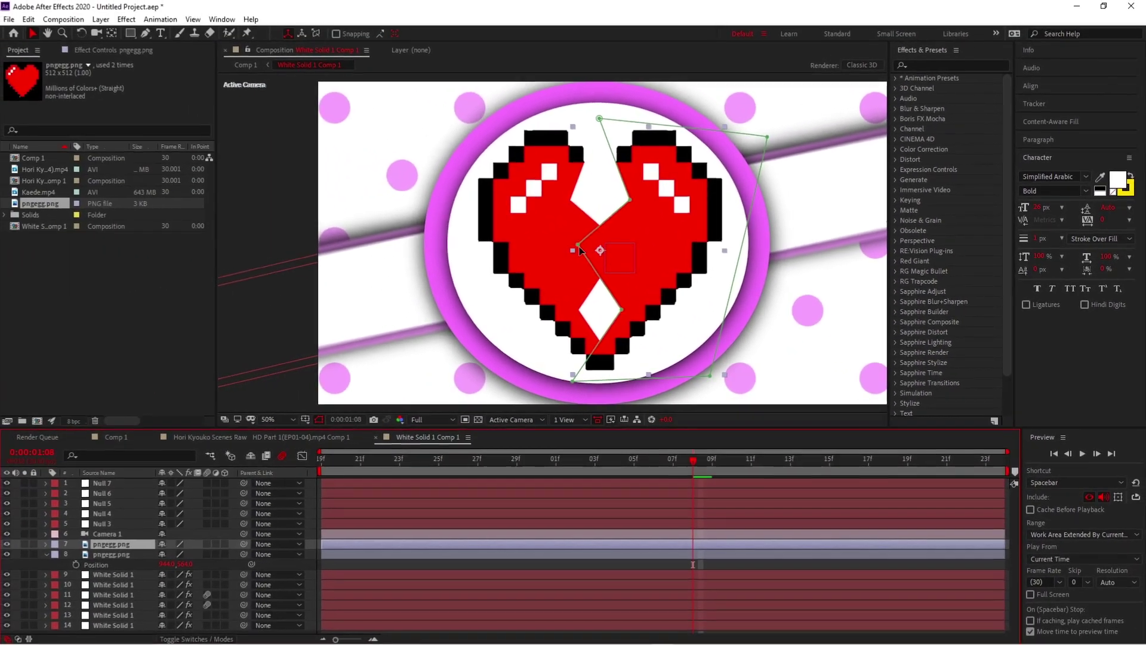
- Reshape the flipped heart half's mask so its zigzag edge fits the other half from the top notch to the bottom tip
{"action": "left_click_drag", "start_coordinate": [632, 203], "coordinate": [571, 206]}
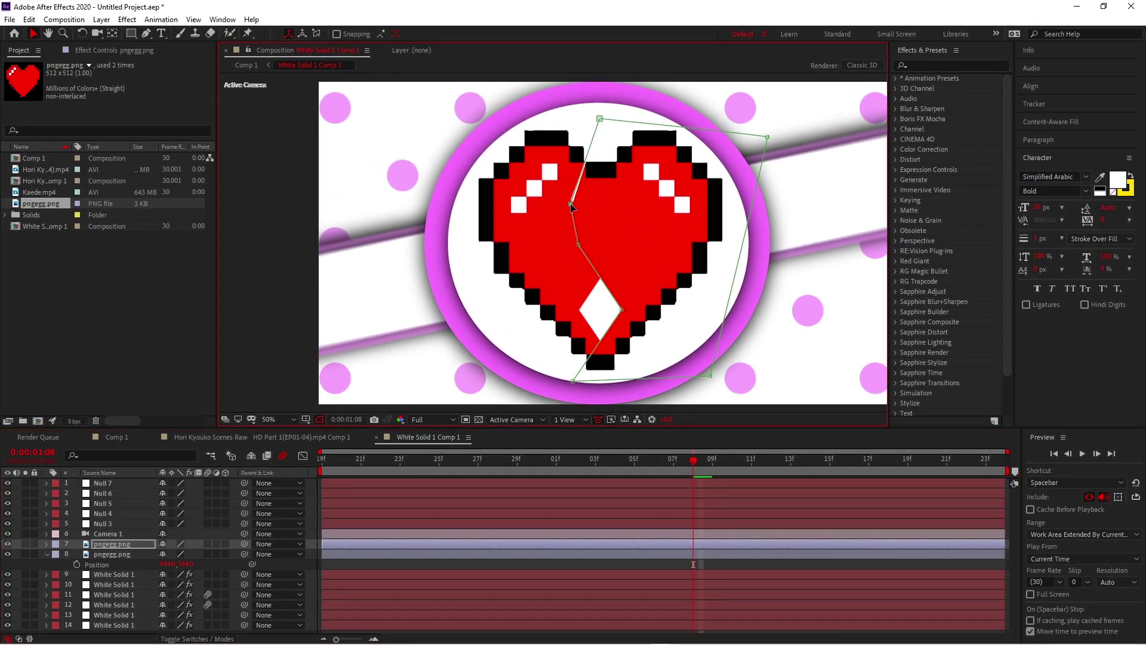
{"action": "left_click_drag", "start_coordinate": [578, 245], "coordinate": [625, 245]}
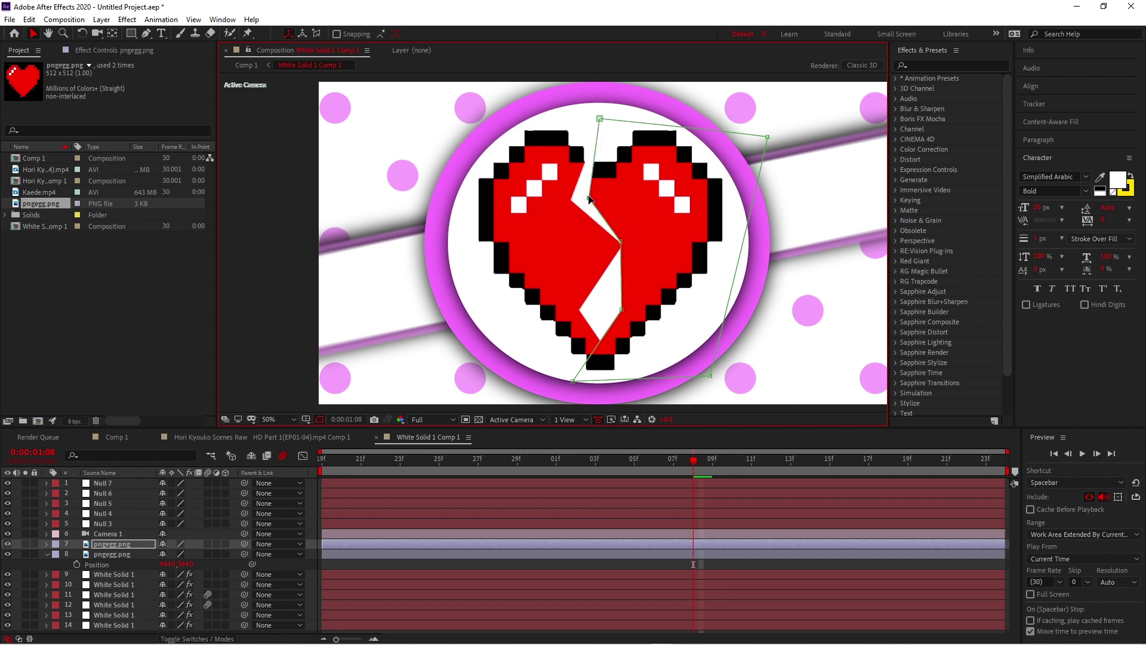
{"action": "left_click_drag", "start_coordinate": [589, 199], "coordinate": [571, 201]}
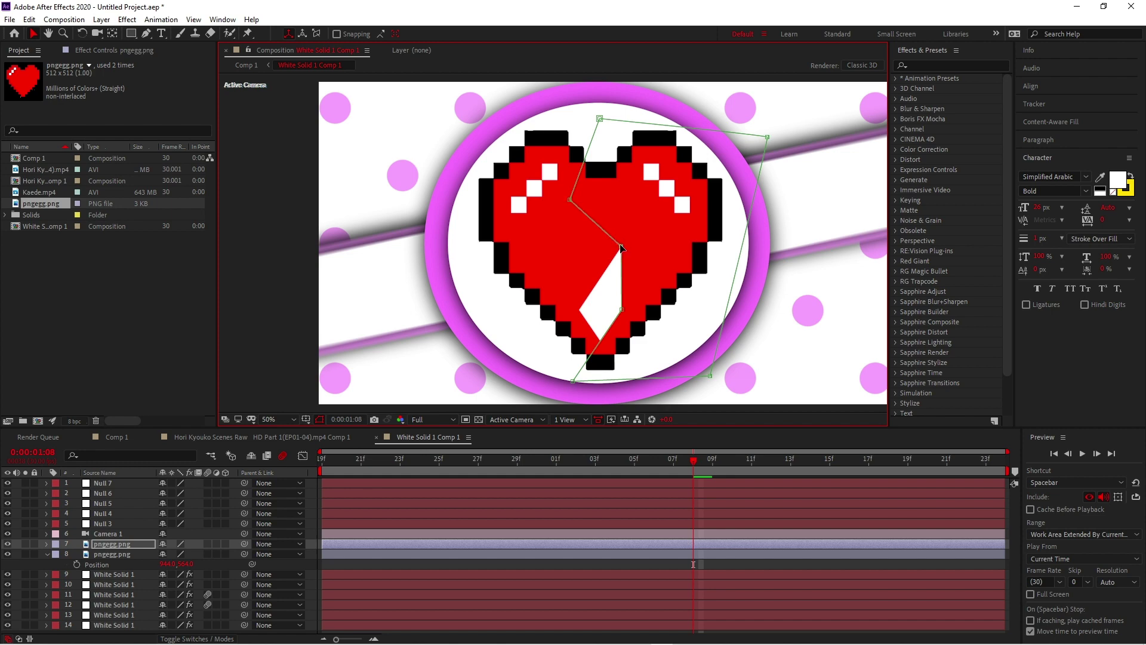
{"action": "left_click_drag", "start_coordinate": [622, 310], "coordinate": [581, 310]}
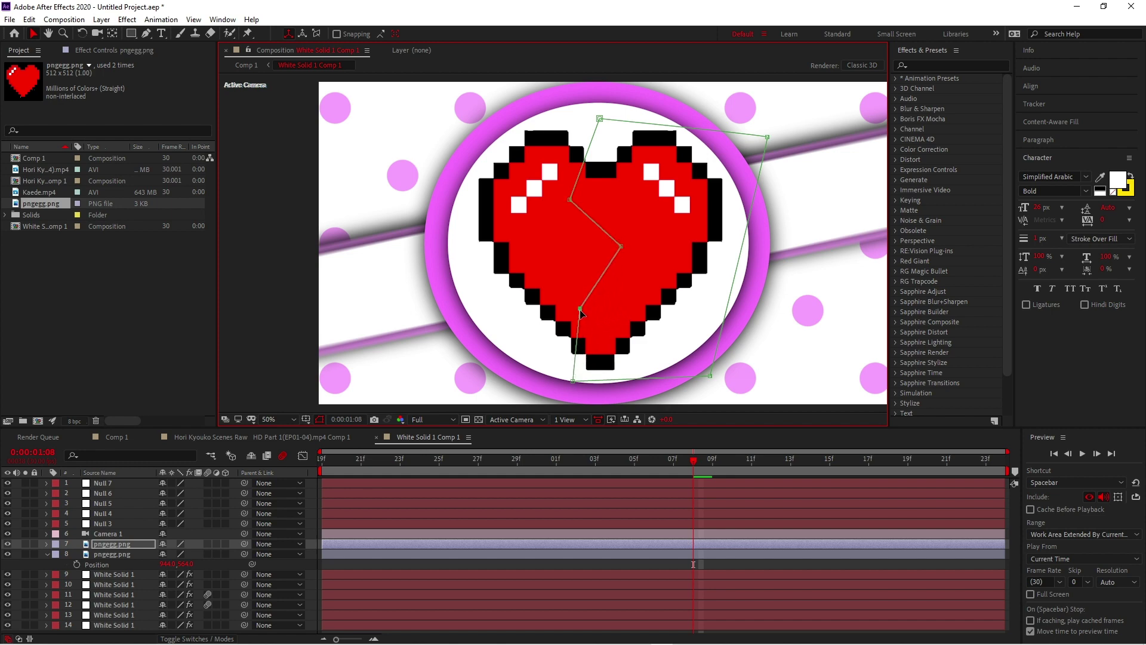
{"action": "left_click_drag", "start_coordinate": [572, 382], "coordinate": [620, 369]}
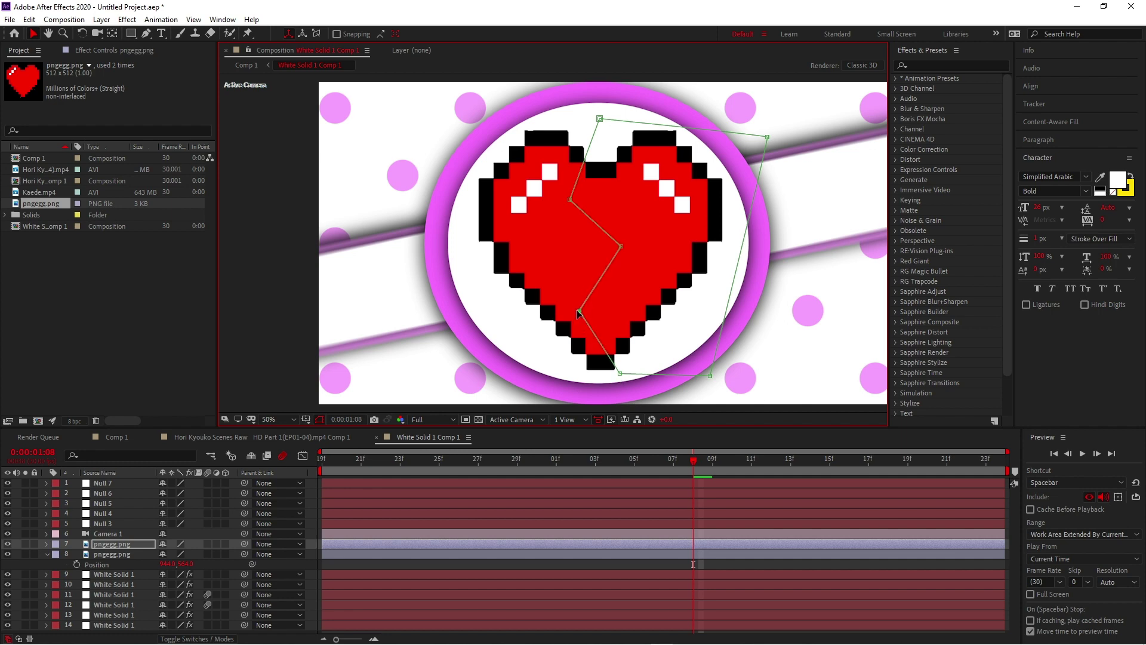
{"action": "left_click", "coordinate": [706, 555]}
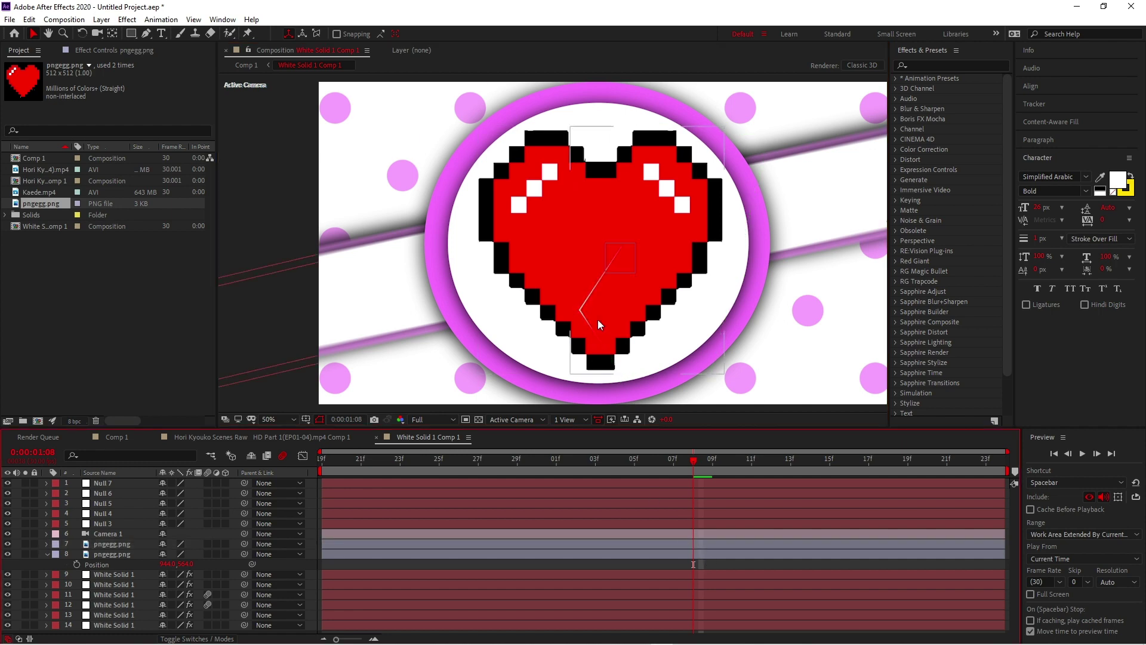
{"action": "left_click", "coordinate": [619, 344]}
{"action": "left_click", "coordinate": [577, 309]}
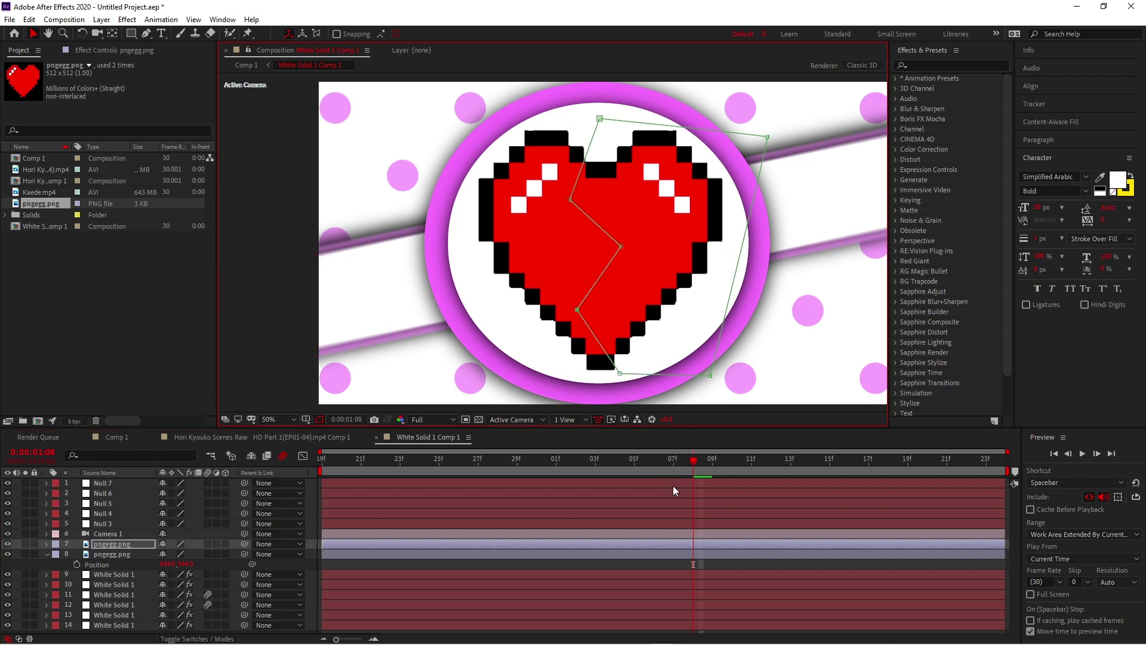
{"action": "left_click", "coordinate": [701, 568]}
- Add starting Position keyframes at 0:00:01:08 to both pngegg.png heart halves
{"action": "left_click", "coordinate": [727, 542]}
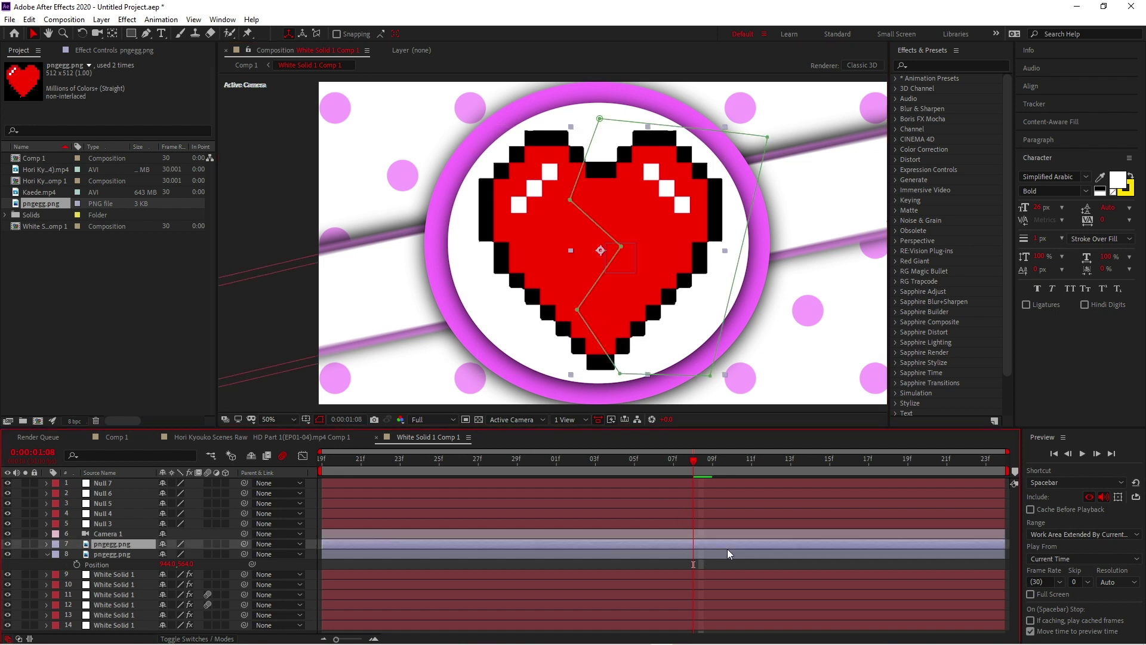
{"action": "left_click", "coordinate": [723, 558], "text": "shift"}
{"action": "key", "text": "p"}
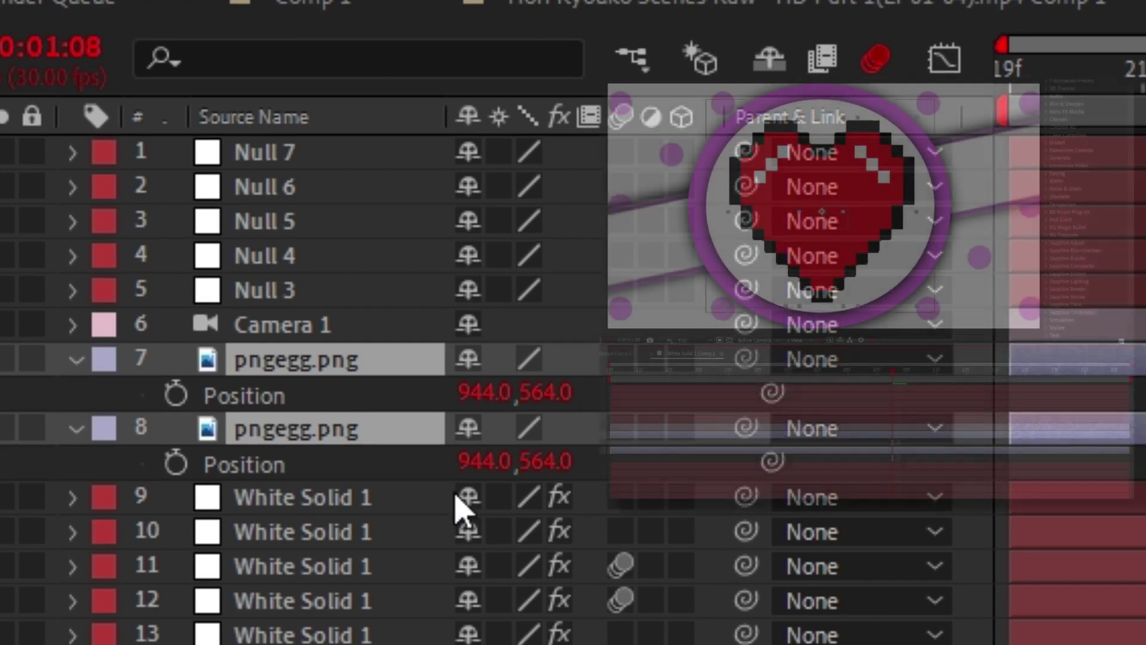
{"action": "left_click", "coordinate": [175, 394]}
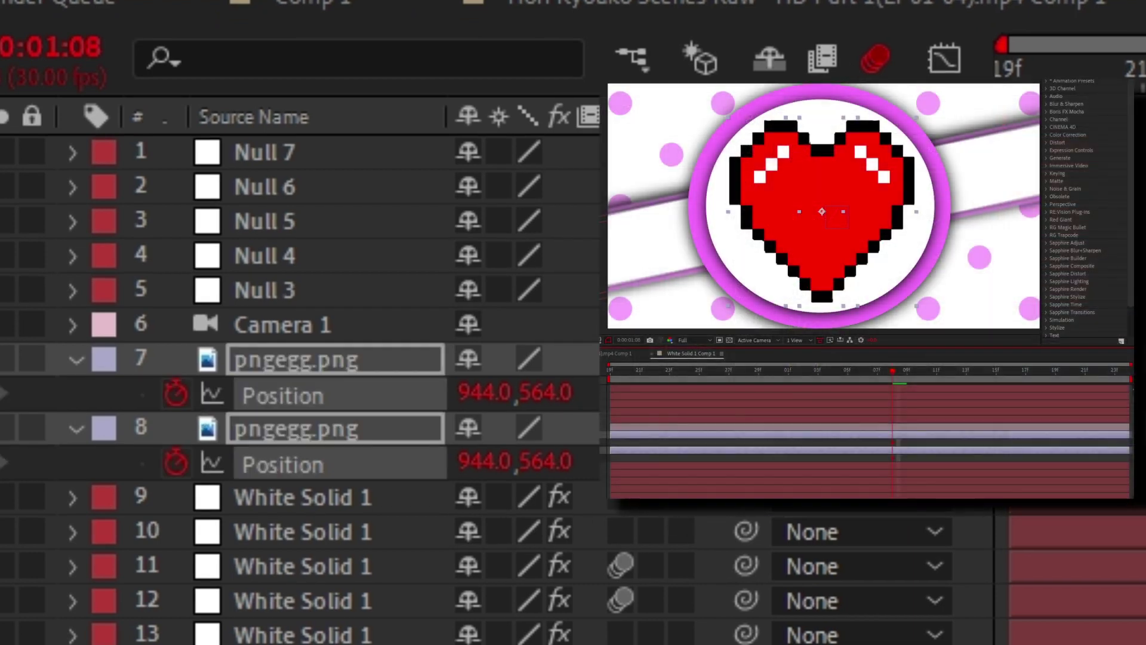
- At 0:00:01:16, spread the heart halves by setting Position X to 1108 on the right half and 817 on the left half
{"action": "left_click", "coordinate": [1012, 368]}
{"action": "left_click", "coordinate": [844, 230]}
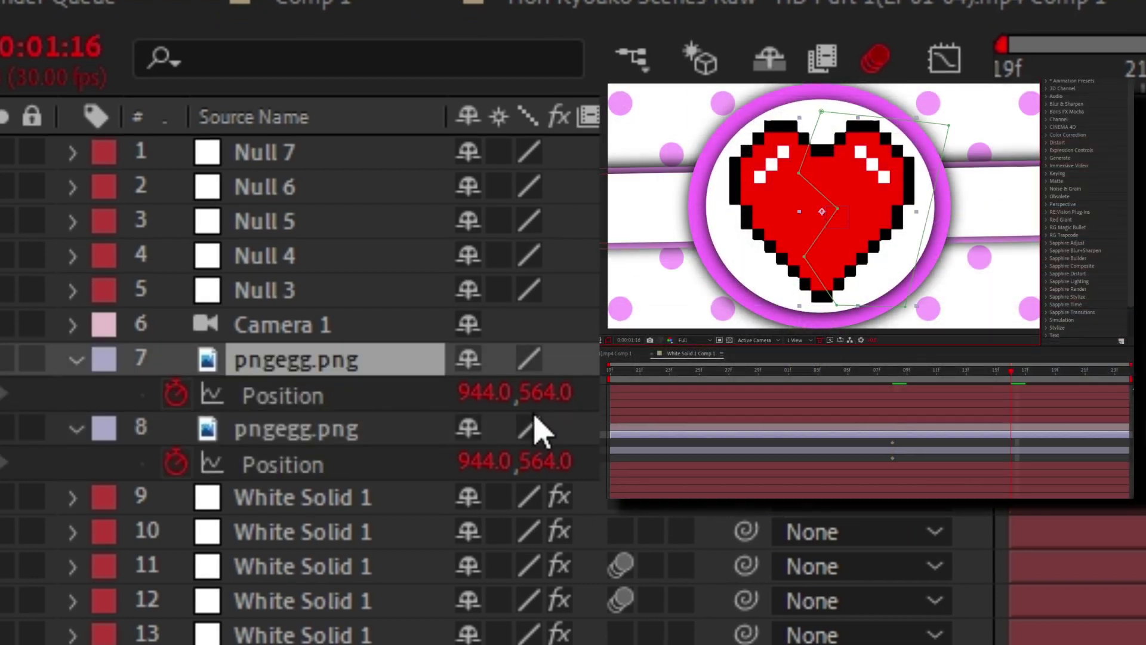
{"action": "left_click_drag", "start_coordinate": [491, 393], "coordinate": [691, 439]}
{"action": "left_click", "coordinate": [1010, 450]}
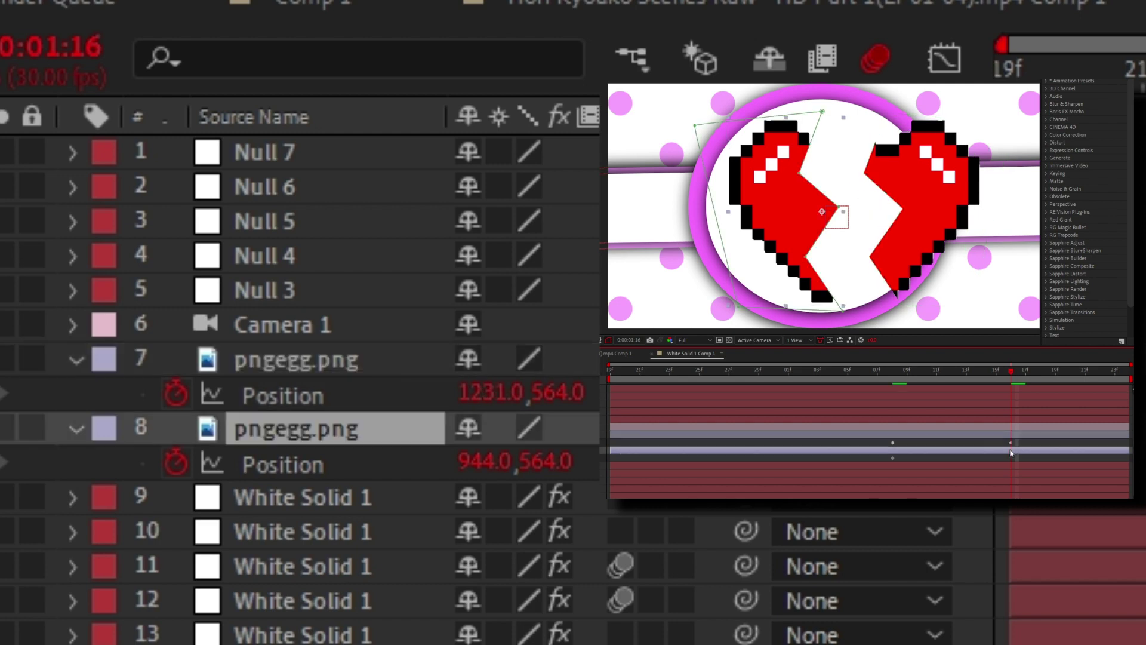
{"action": "left_click_drag", "start_coordinate": [484, 463], "coordinate": [230, 480]}
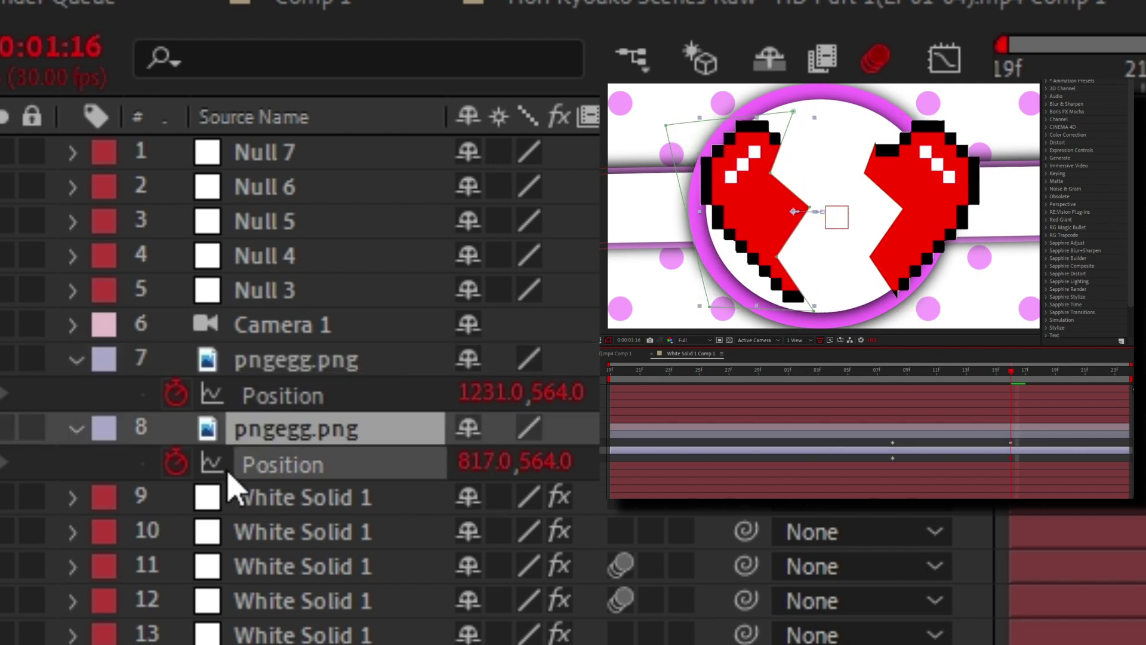
{"action": "left_click_drag", "start_coordinate": [481, 394], "coordinate": [280, 435]}
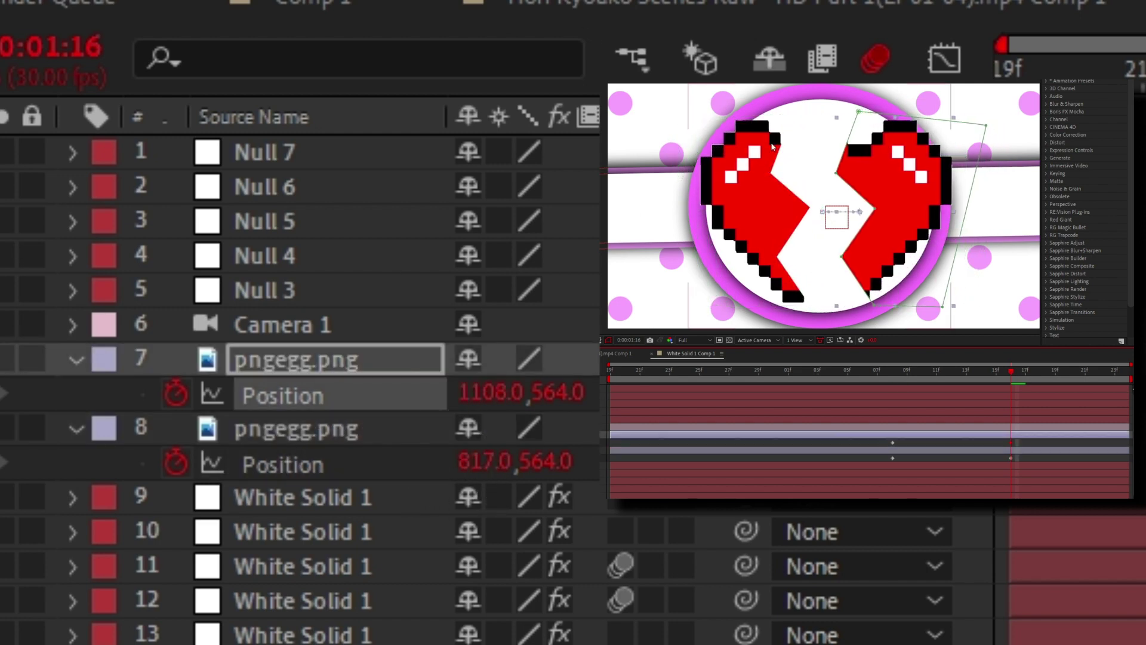
- Move the halves' end keyframes to 0:00:01:19, apply Easy Ease, and shape both speed curves to peak early and slow gradually
{"action": "left_click_drag", "start_coordinate": [1019, 441], "coordinate": [1053, 444]}
{"action": "key", "text": "F9"}
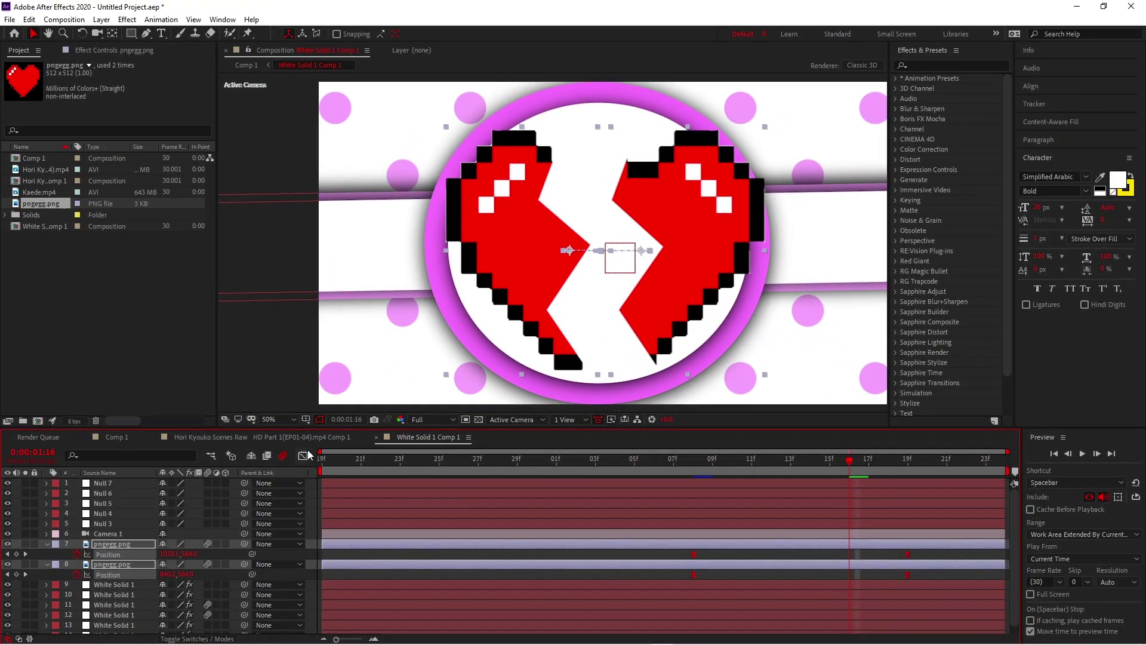
{"action": "left_click", "coordinate": [303, 455]}
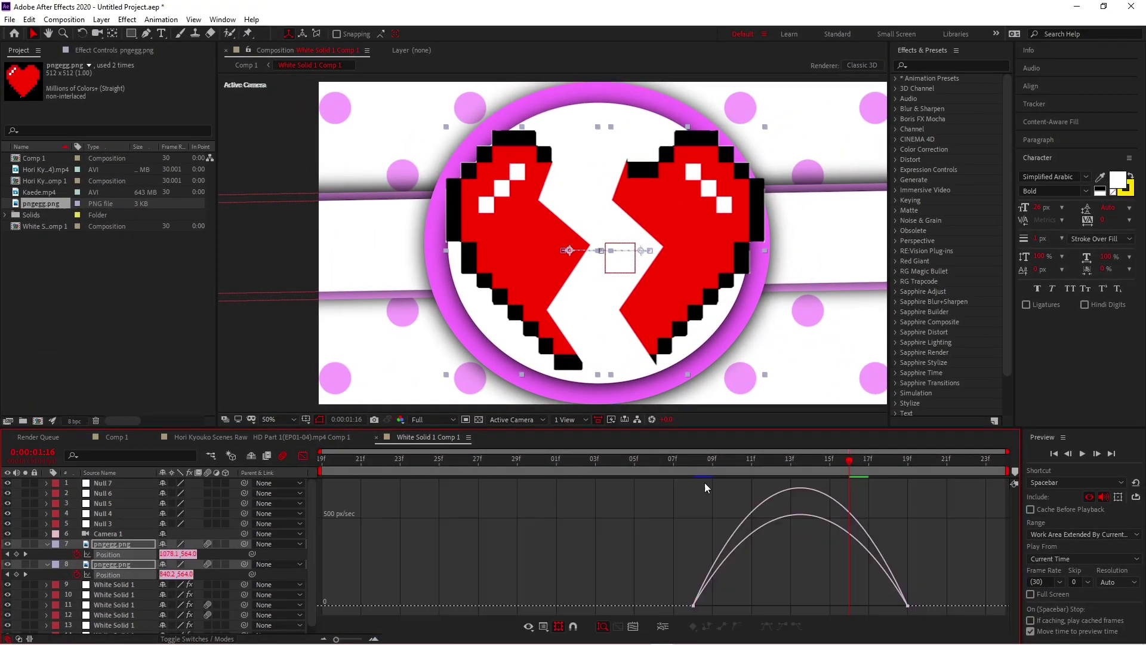
{"action": "left_click_drag", "start_coordinate": [873, 602], "coordinate": [816, 601]}
{"action": "left_click_drag", "start_coordinate": [729, 602], "coordinate": [704, 600]}
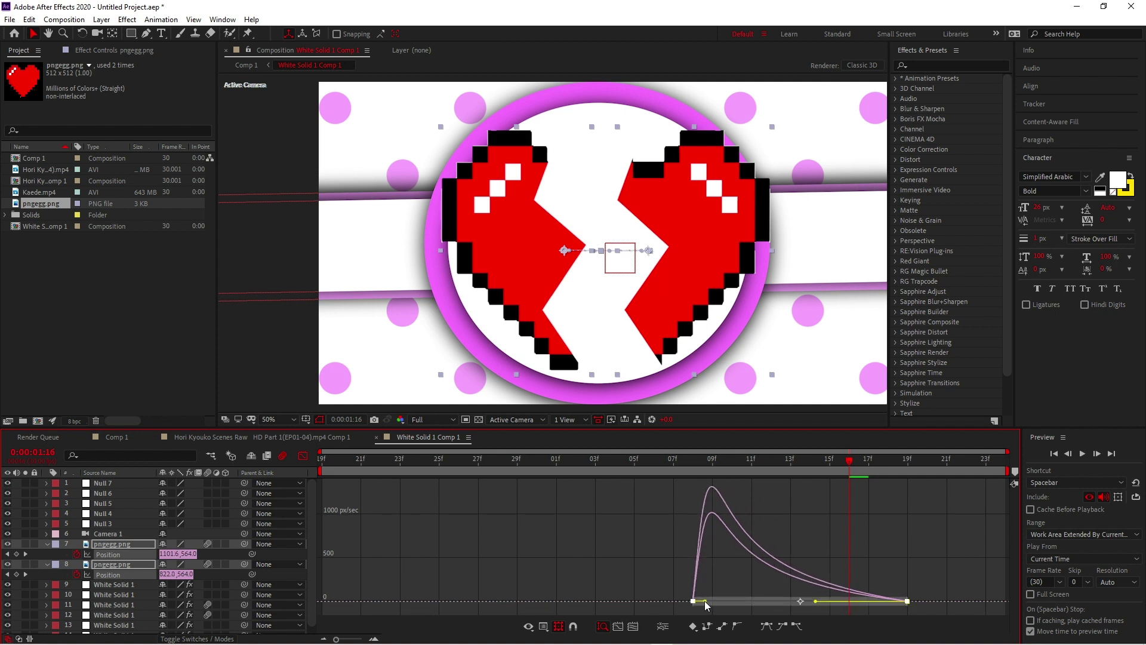
- Close the speed graph and preview how the heart halves split apart over time
{"action": "key", "text": "space"}
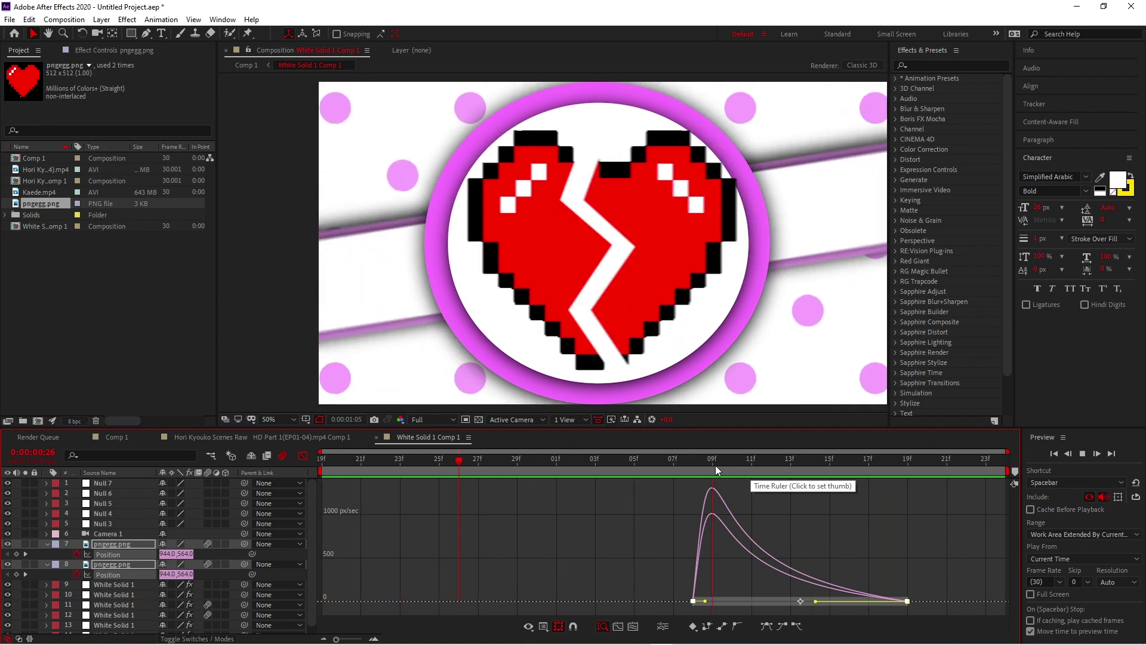
{"action": "left_click", "coordinate": [712, 469]}
{"action": "left_click", "coordinate": [303, 456]}
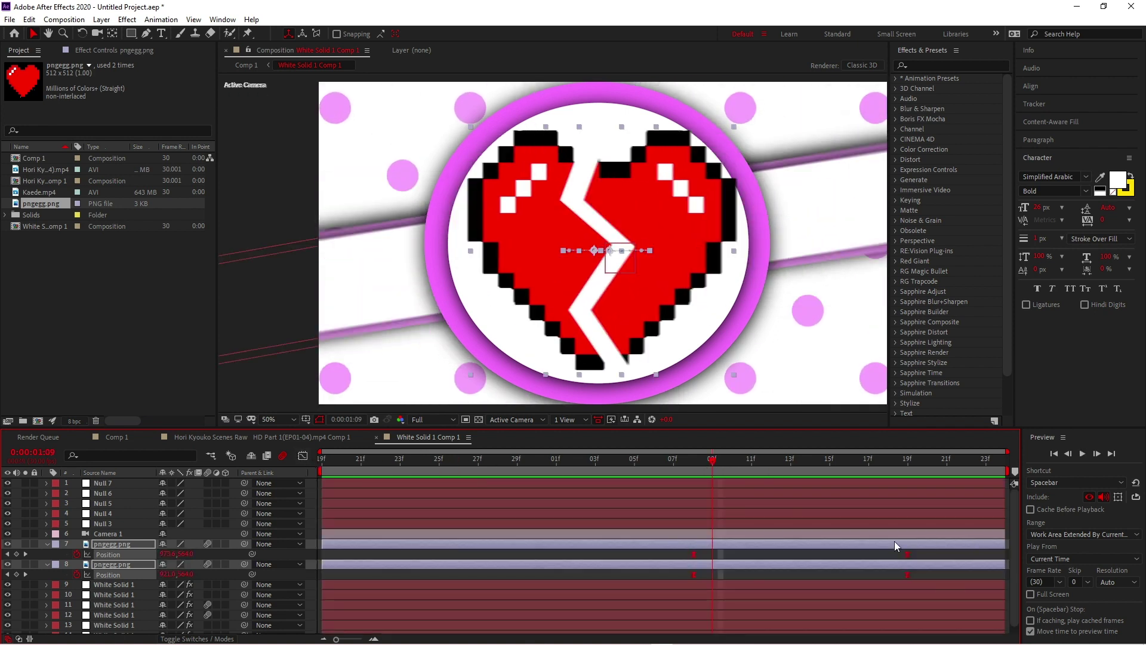
{"action": "left_click", "coordinate": [854, 575]}
{"action": "key", "text": "space"}
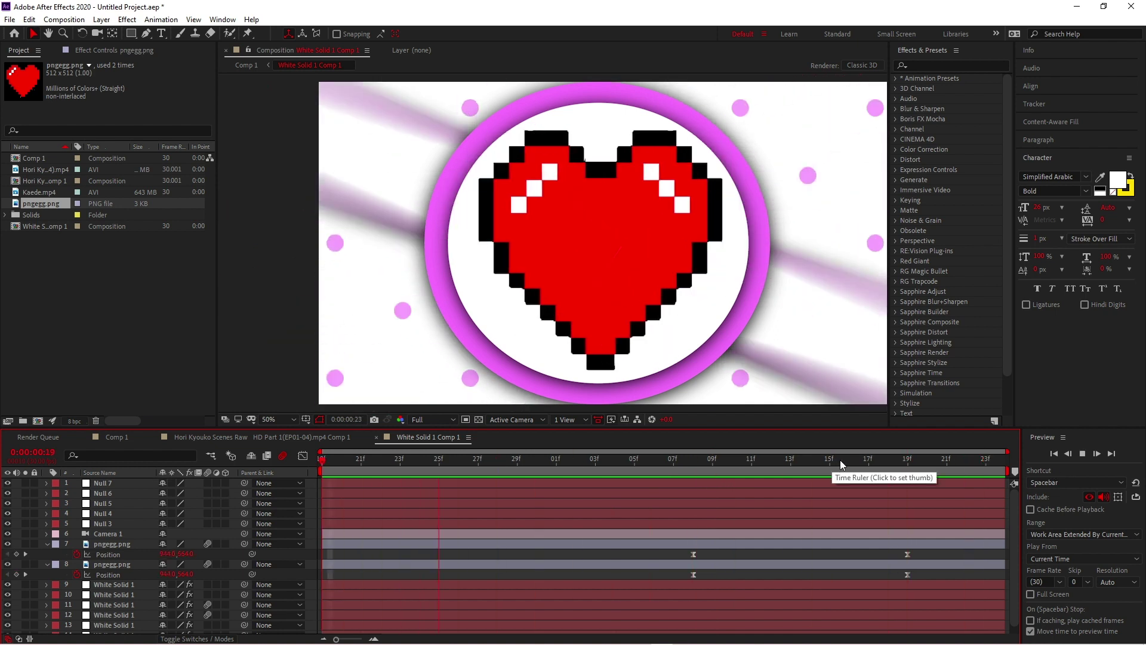
{"action": "mouse_move", "coordinate": [843, 460]}
{"action": "left_mouse_down"}
{"action": "mouse_move", "coordinate": [587, 492]}
{"action": "mouse_move", "coordinate": [844, 481]}
{"action": "left_mouse_up"}
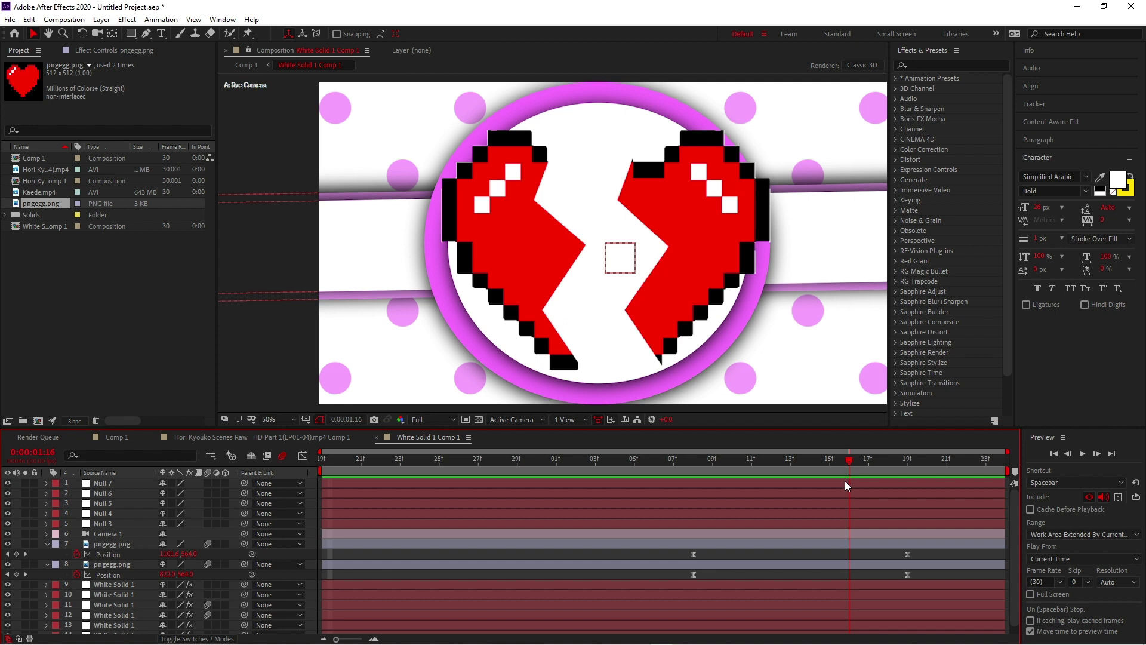
{"action": "left_click_drag", "start_coordinate": [818, 458], "coordinate": [687, 476]}
- Duplicate both heart halves and pre-compose the two copies as Pre-comp 1 with all attributes moved
{"action": "left_click", "coordinate": [695, 555]}
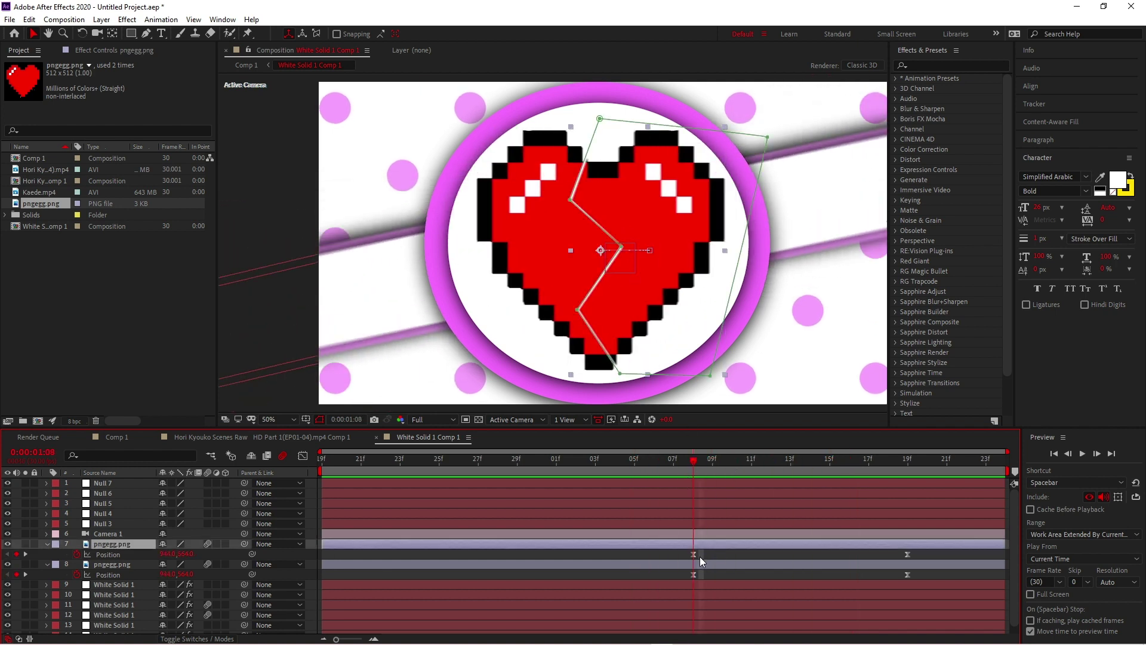
{"action": "left_click", "coordinate": [699, 563], "text": "shift"}
{"action": "key", "text": "ctrl+d"}
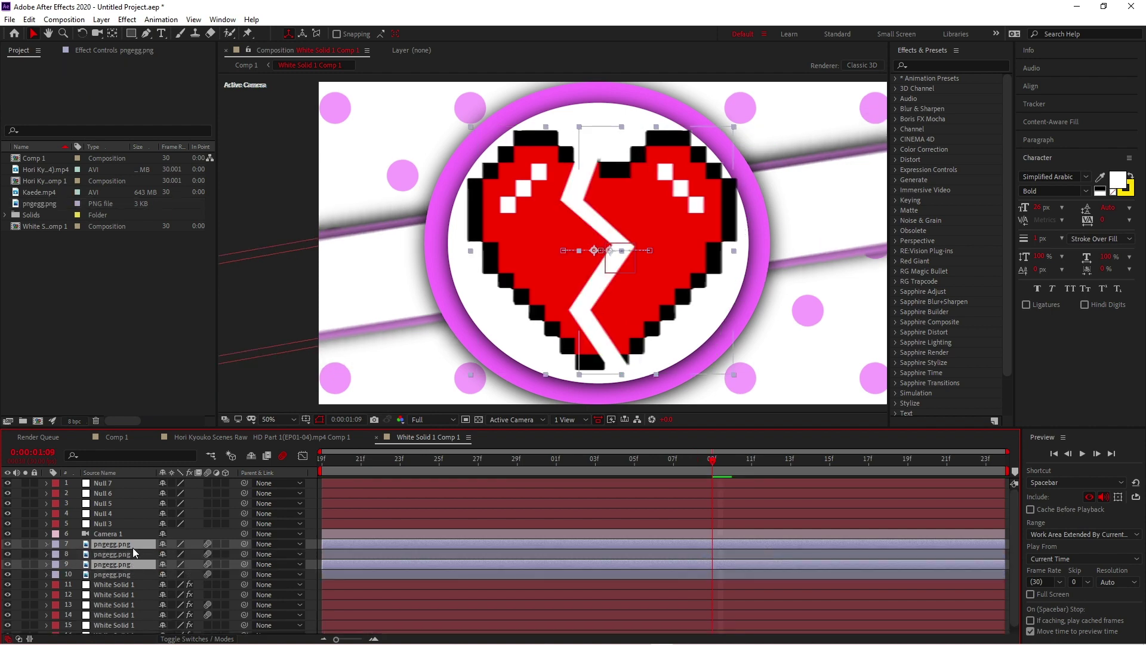
{"action": "left_click_drag", "start_coordinate": [132, 545], "coordinate": [137, 560]}
{"action": "key", "text": "ctrl+shift+c"}
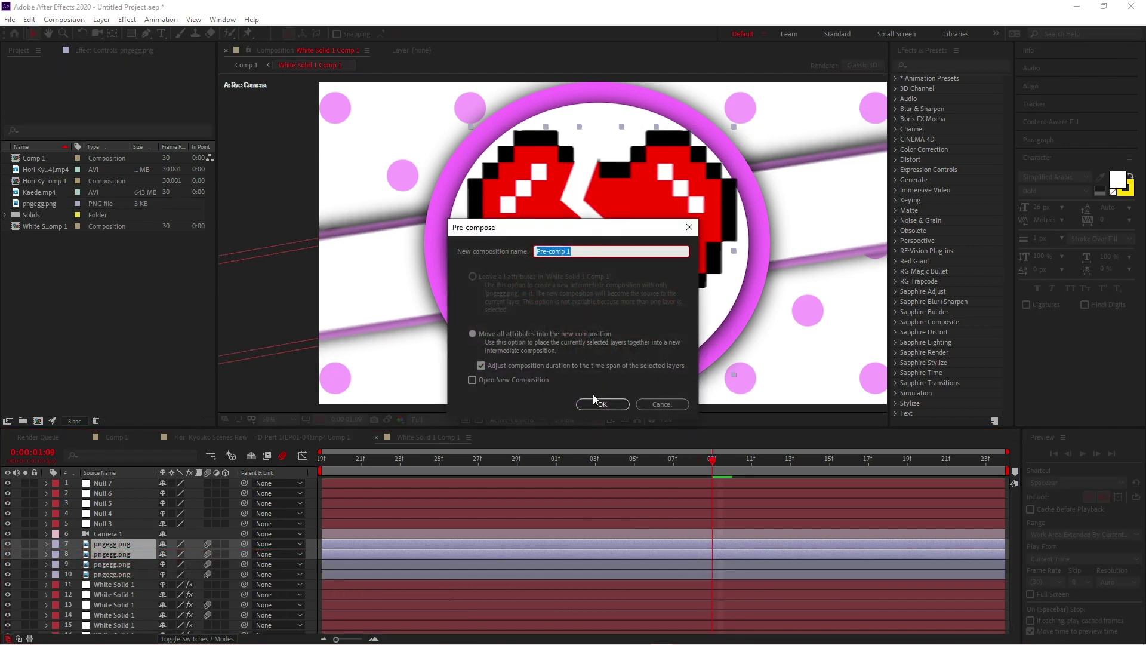
{"action": "left_click", "coordinate": [594, 401]}
- Apply the Fill effect to Pre-comp 1
{"action": "key", "text": "ctrl+space"}
{"action": "type", "text": "fi"}
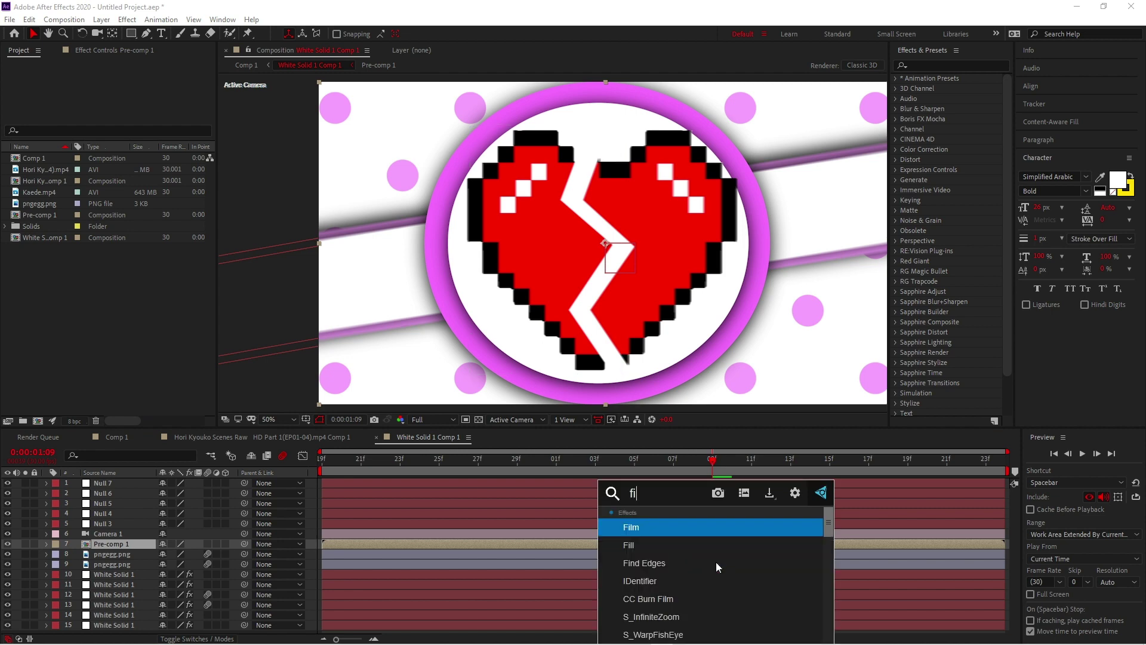
{"action": "type", "text": "ll"}
{"action": "left_click", "coordinate": [706, 527]}
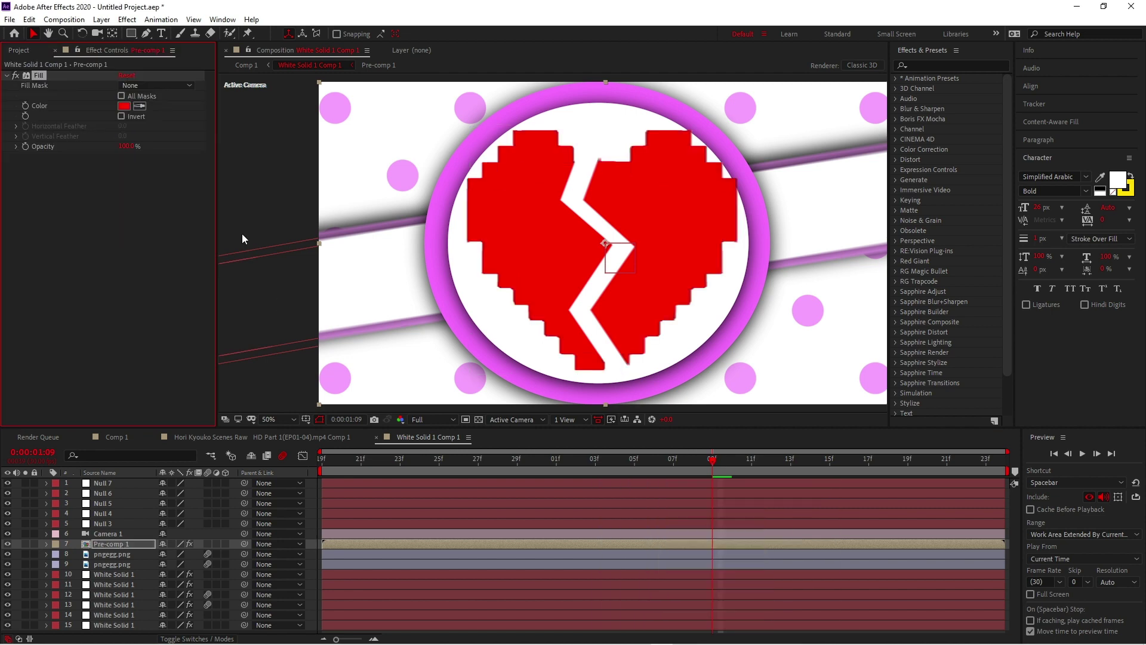
- Change the Fill color of Pre-comp 1 to a light purple
{"action": "left_click", "coordinate": [187, 199]}
{"action": "left_click", "coordinate": [119, 105]}
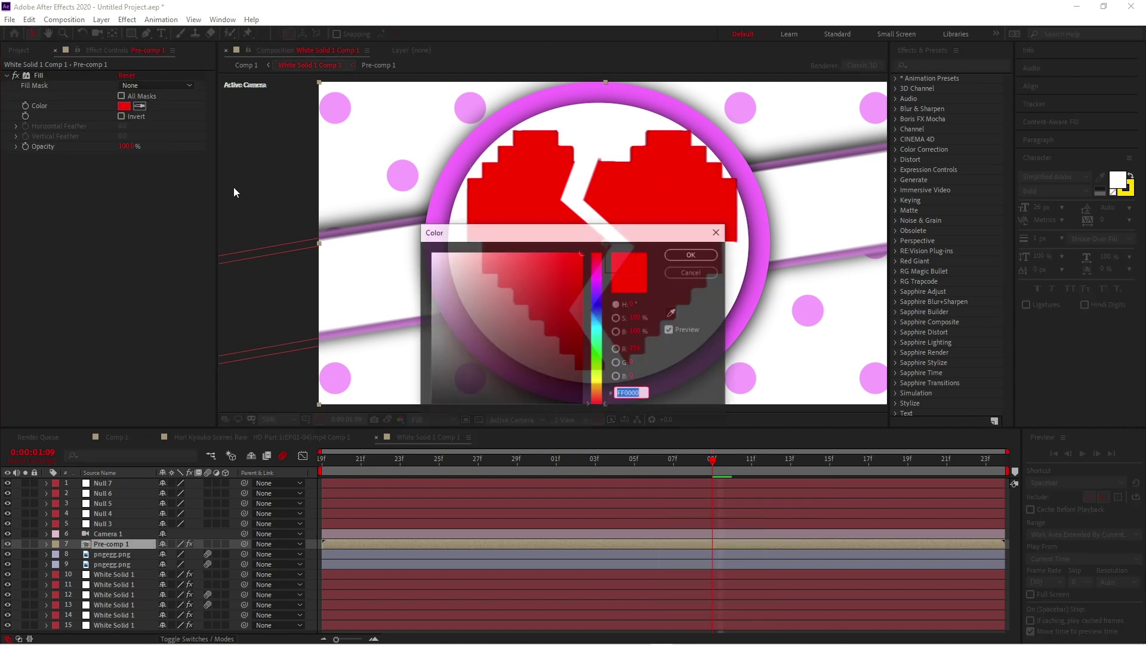
{"action": "left_click", "coordinate": [598, 283]}
{"action": "left_click", "coordinate": [498, 253]}
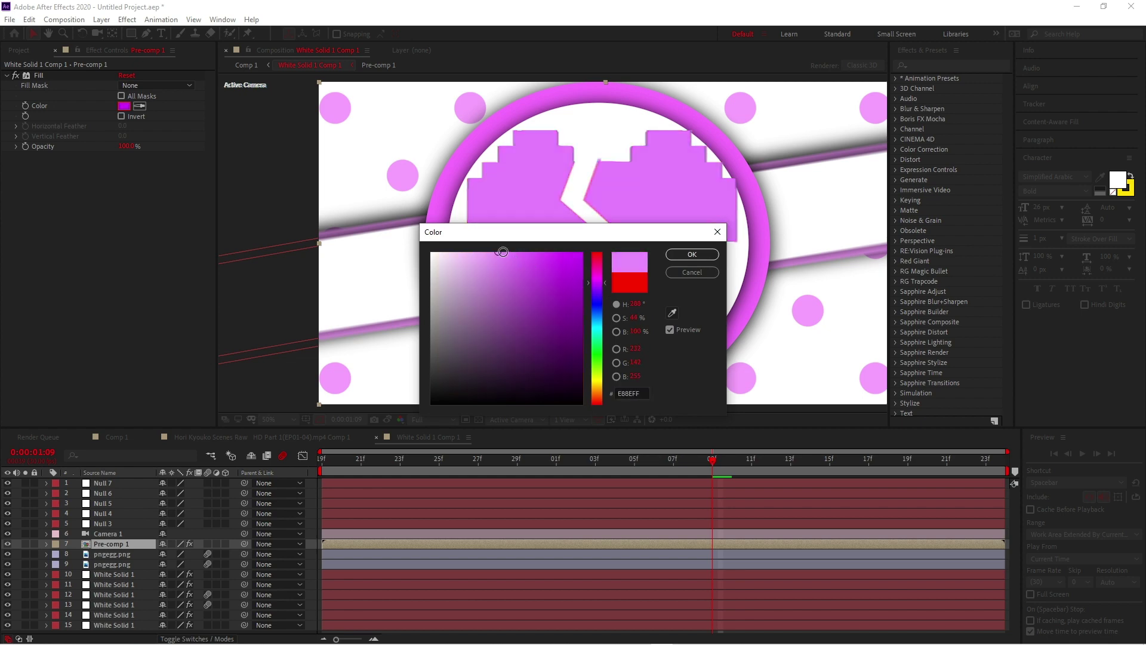
{"action": "left_click", "coordinate": [690, 255]}
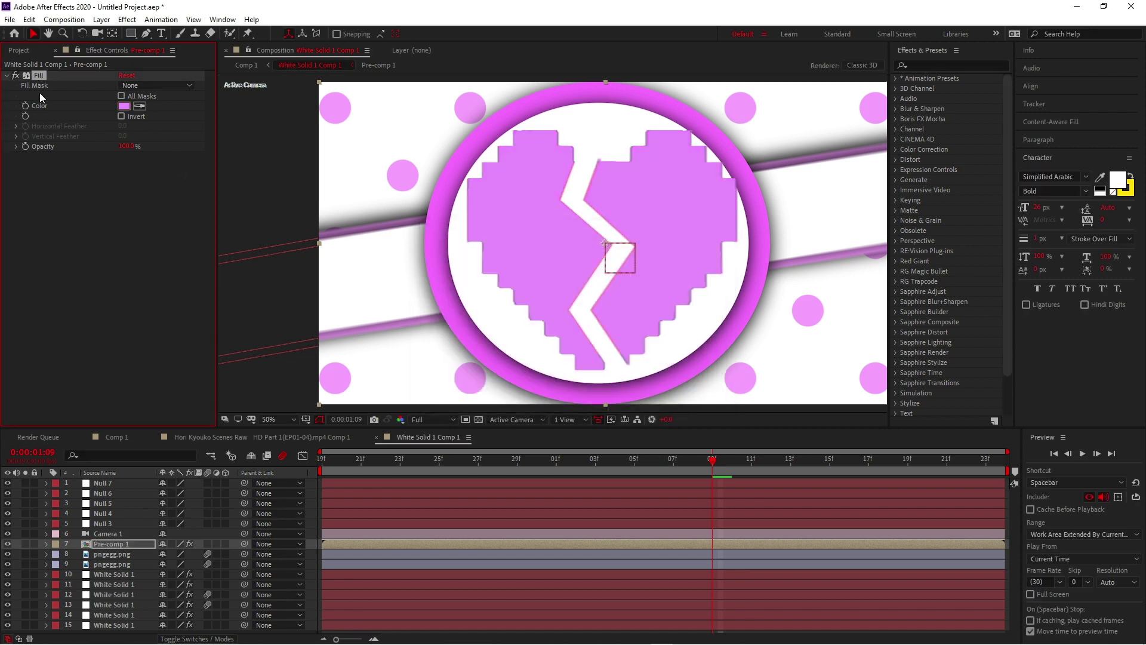
- Place Pre-comp 1 below both pngegg.png layers and scale it to 110% to form a purple border around the heart
{"action": "left_click_drag", "start_coordinate": [128, 551], "coordinate": [204, 574]}
{"action": "key", "text": "s"}
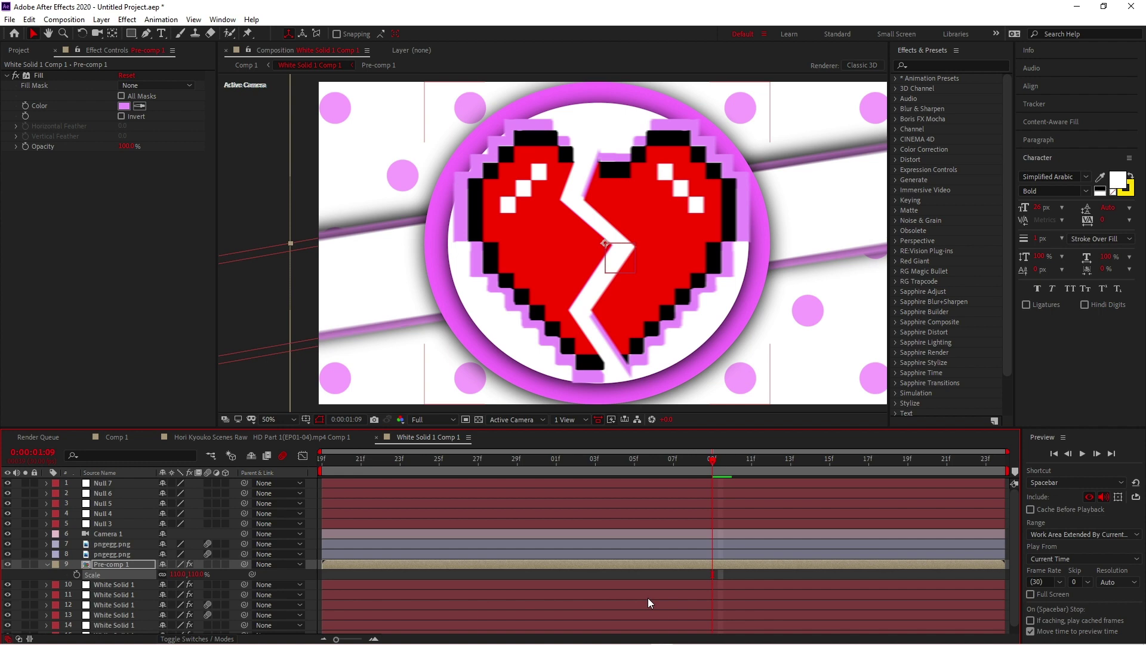
- Copy the S_DropShadow effect from the White Solid 1 layer below Pre-comp 1 onto both pngegg.png heart halves
{"action": "left_click", "coordinate": [692, 585]}
{"action": "left_click", "coordinate": [61, 157]}
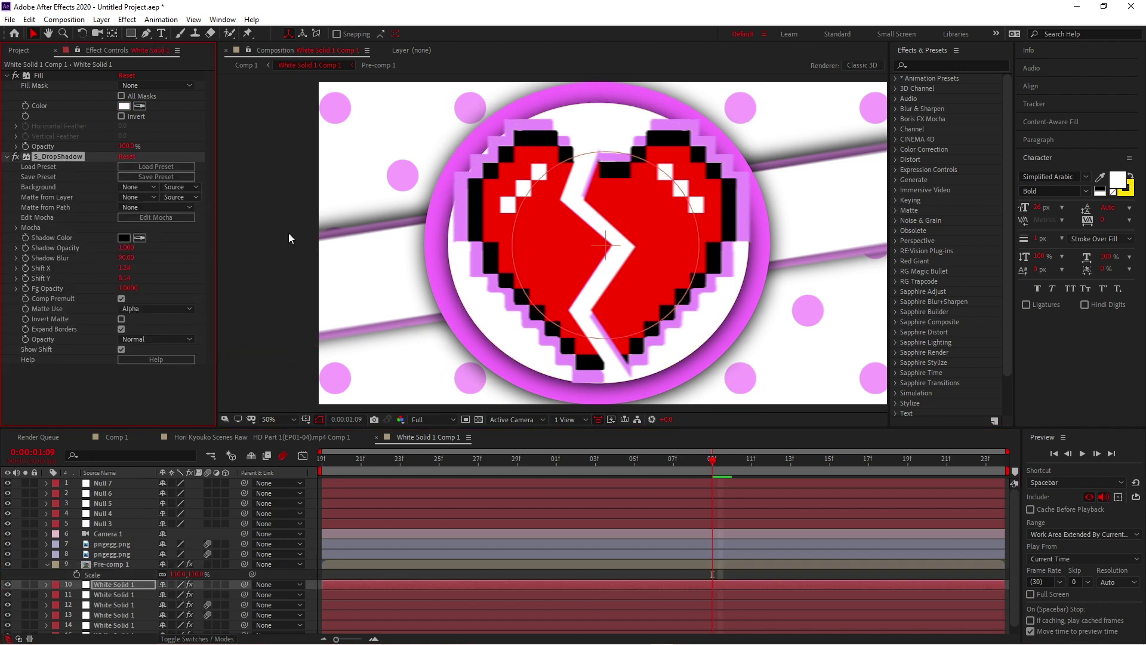
{"action": "left_click", "coordinate": [745, 553]}
{"action": "key", "text": "ctrl+v"}
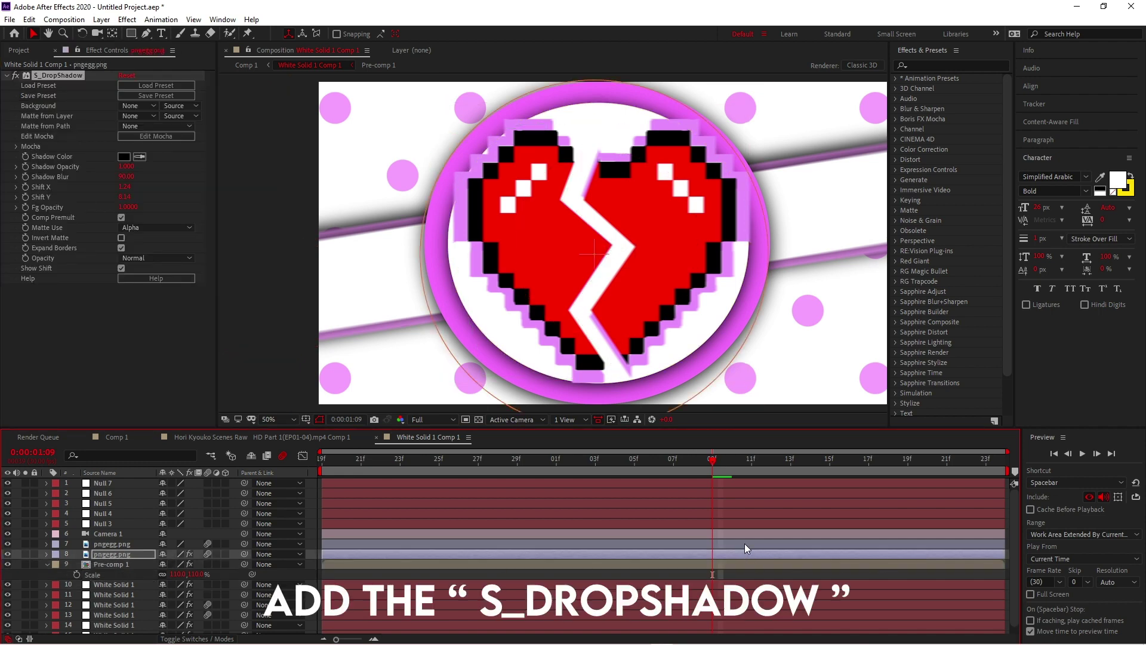
{"action": "left_click", "coordinate": [744, 543]}
{"action": "key", "text": "ctrl+v"}
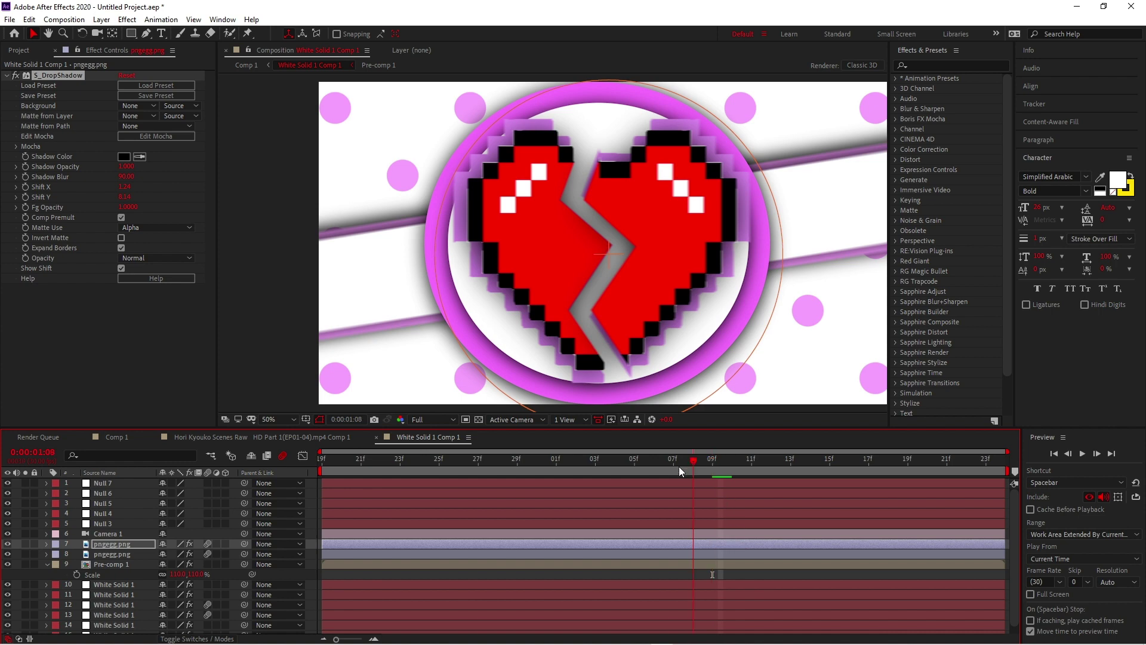
- Add Shadow Opacity keyframes at 0:00:01:08 to the S_DropShadow effect on both pngegg.png heart halves
{"action": "left_click_drag", "start_coordinate": [679, 469], "coordinate": [680, 515]}
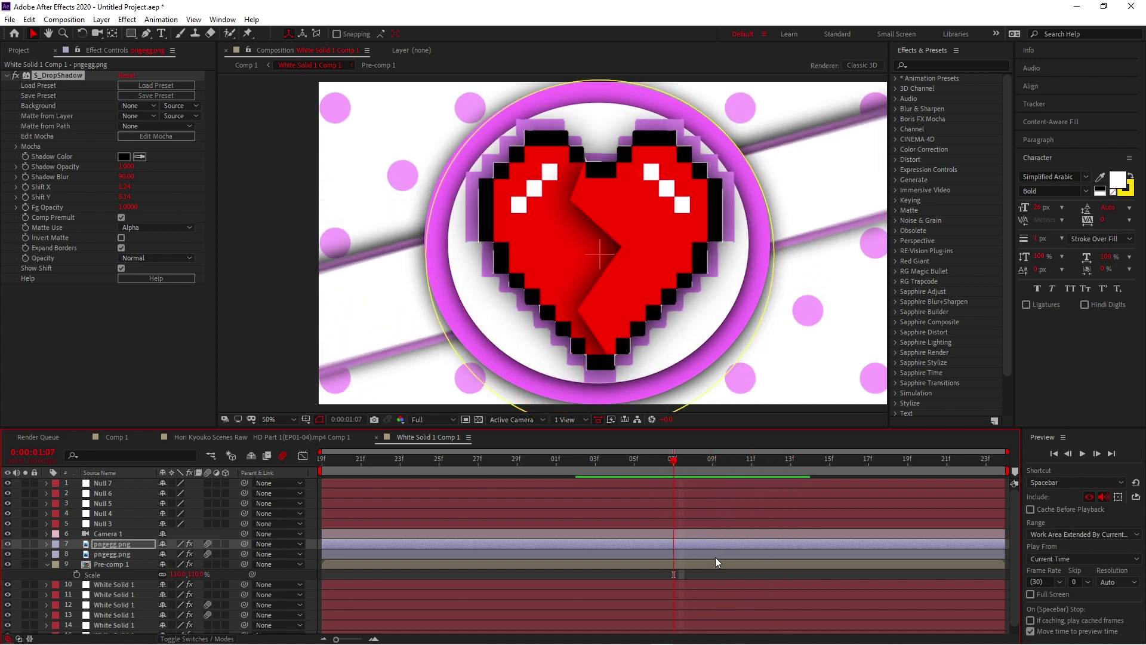
{"action": "left_click", "coordinate": [689, 465]}
{"action": "left_click", "coordinate": [689, 464]}
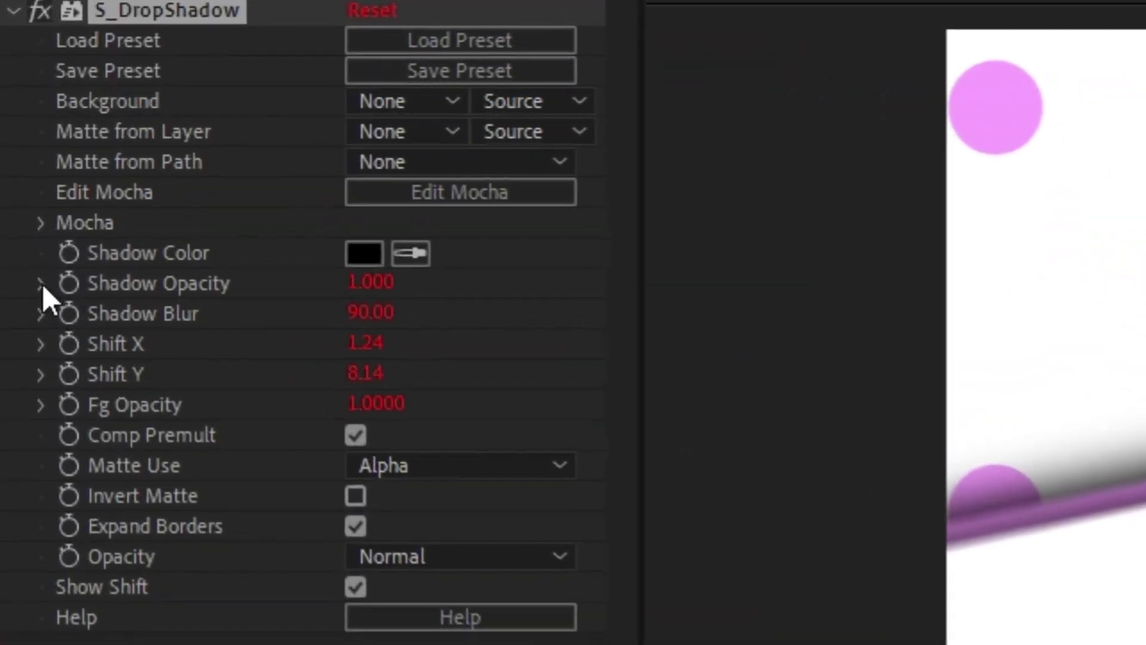
{"action": "left_click", "coordinate": [71, 290]}
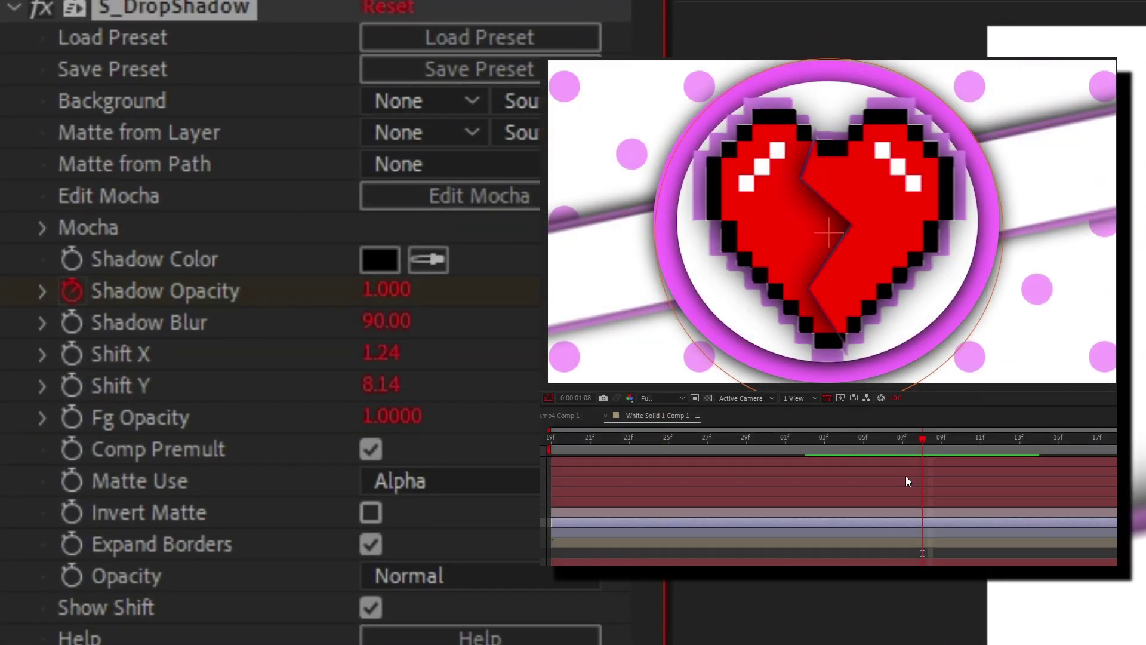
{"action": "left_click", "coordinate": [929, 532]}
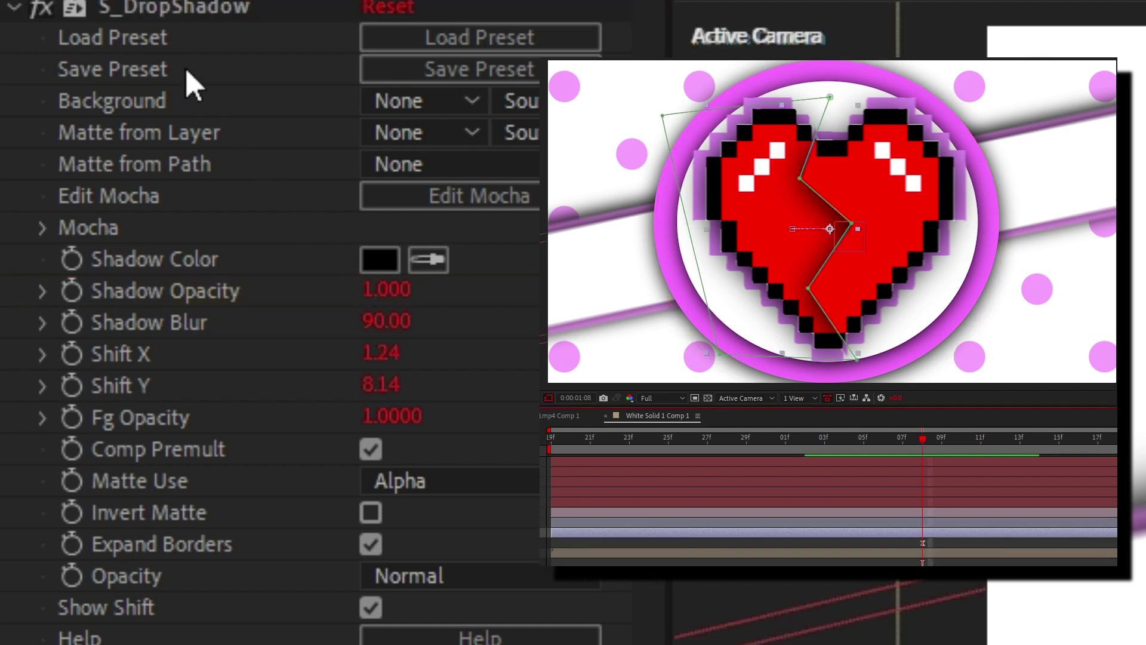
{"action": "left_click", "coordinate": [81, 290]}
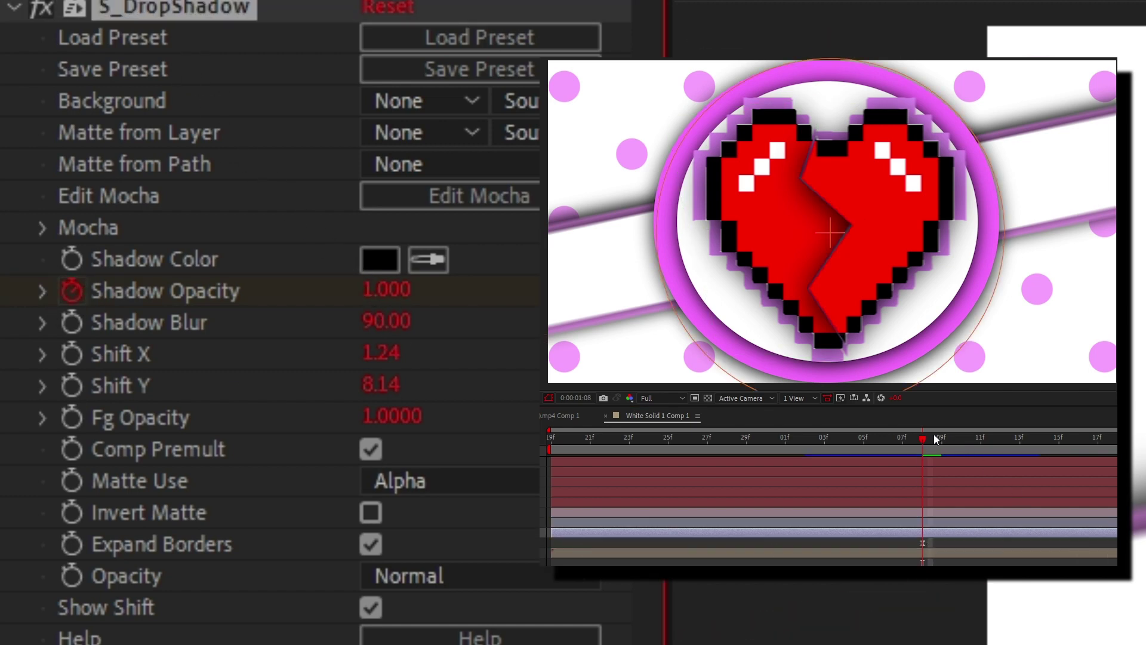
- At 0:00:01:07, set the S_DropShadow Shadow Opacity to 0 on both pngegg.png heart halves
{"action": "left_click_drag", "start_coordinate": [917, 443], "coordinate": [912, 445]}
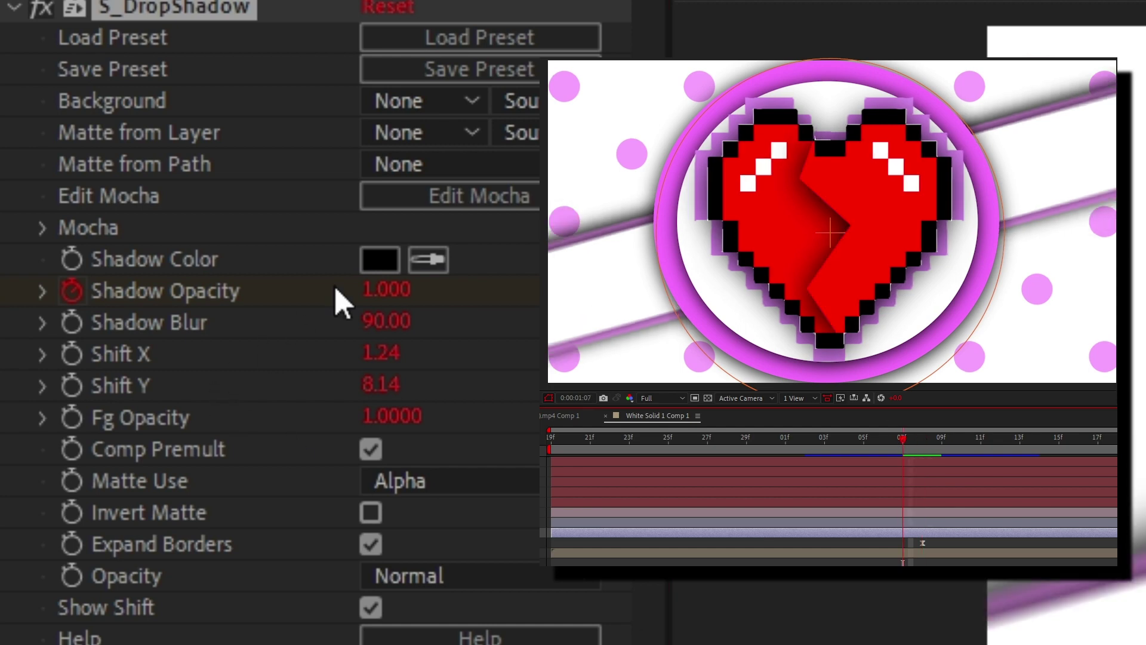
{"action": "left_click", "coordinate": [394, 293]}
{"action": "type", "text": "0"}
{"action": "key", "text": "Return"}
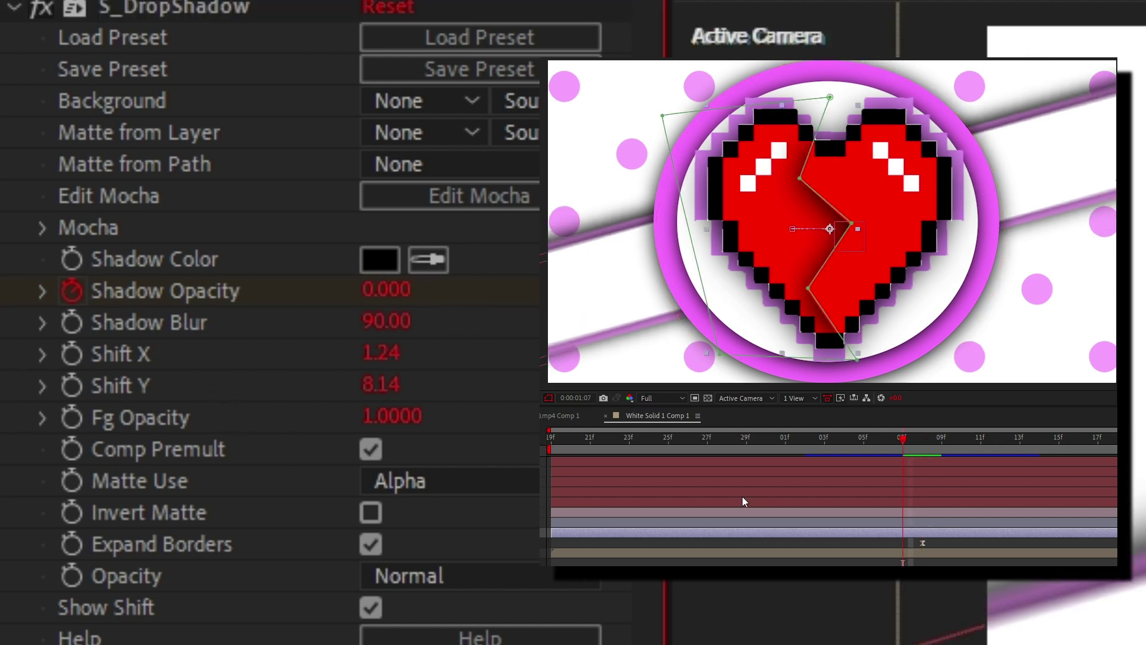
{"action": "left_click", "coordinate": [926, 524]}
{"action": "left_click", "coordinate": [395, 295]}
{"action": "type", "text": "0"}
{"action": "key", "text": "Return"}
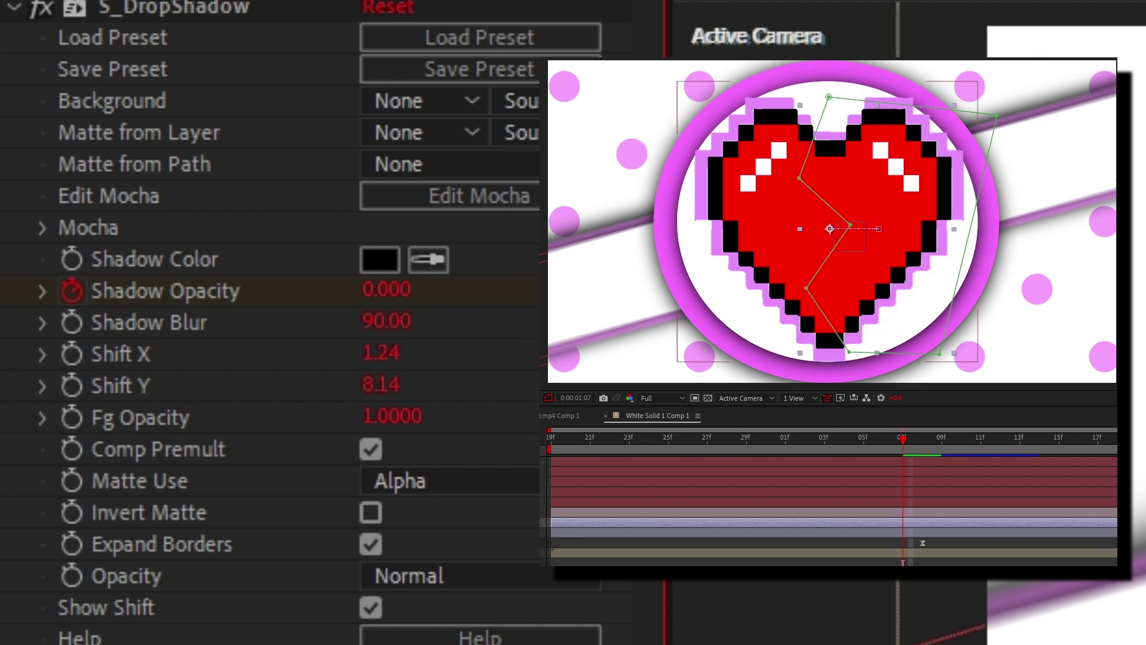
- Reveal the keyframes of both pngegg.png layers and preview the heart splitting with its animated shadows
{"action": "left_click", "coordinate": [967, 563]}
{"action": "left_click", "coordinate": [940, 521]}
{"action": "key", "text": "u"}
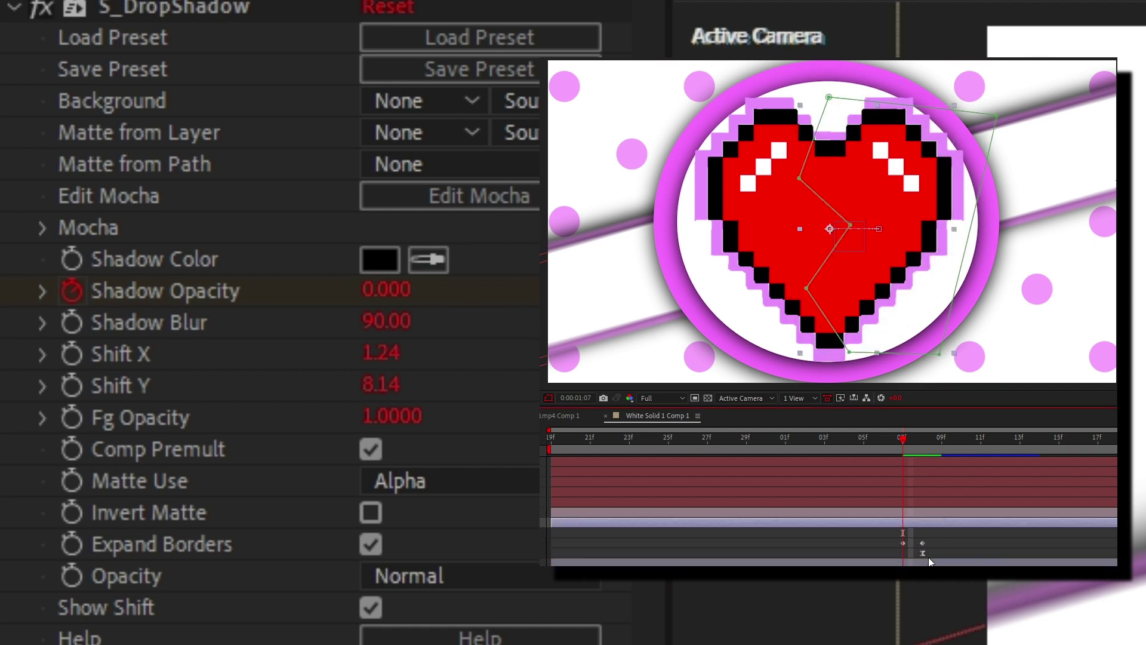
{"action": "left_click", "coordinate": [929, 558]}
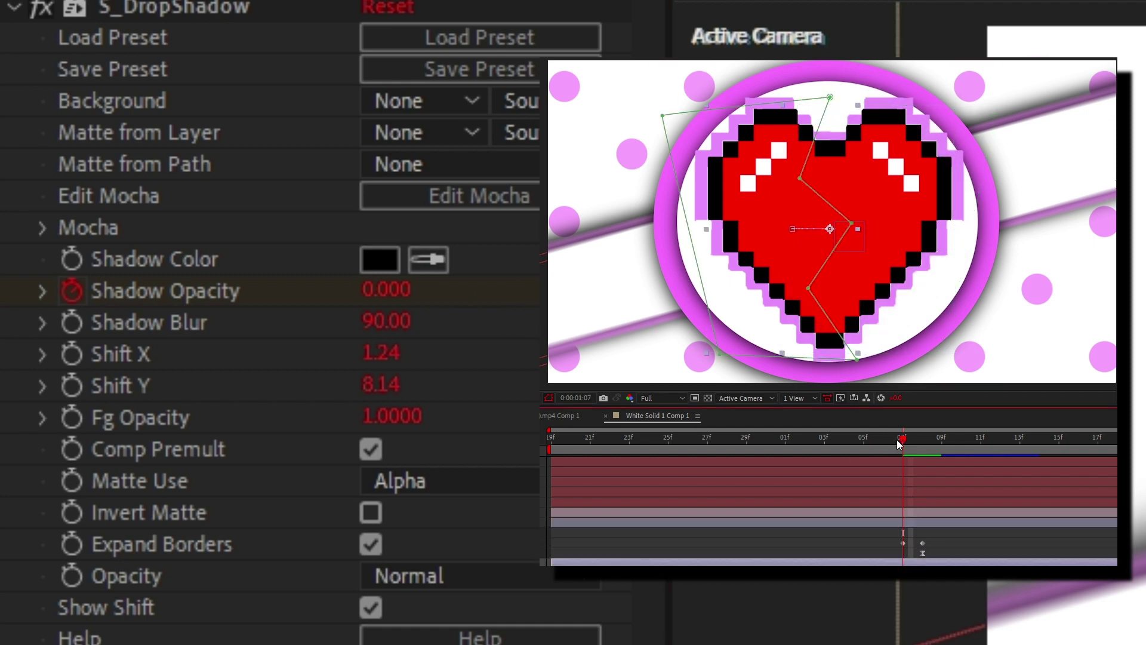
{"action": "key", "text": "space"}
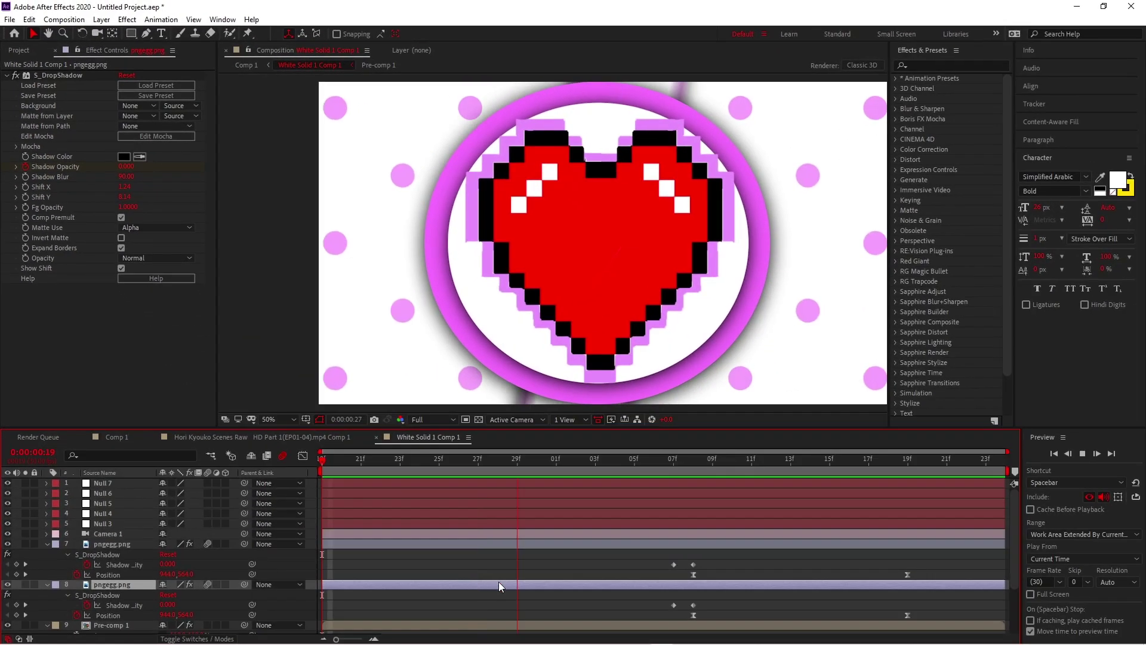
{"action": "left_click", "coordinate": [733, 468]}
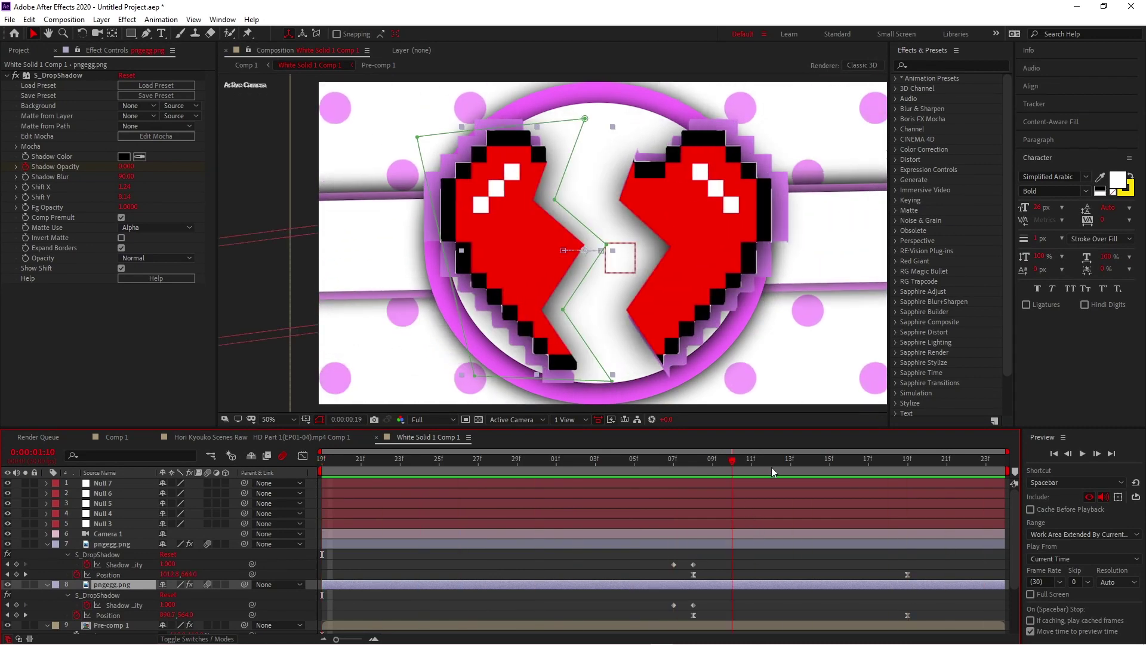
- Paste the S_DropShadow effect onto Pre-comp 1 and preview the heart animation from the start
{"action": "left_click", "coordinate": [789, 467]}
{"action": "scroll", "coordinate": [798, 563], "scroll_direction": "down", "scroll_amount": 2}
{"action": "left_click", "coordinate": [807, 566]}
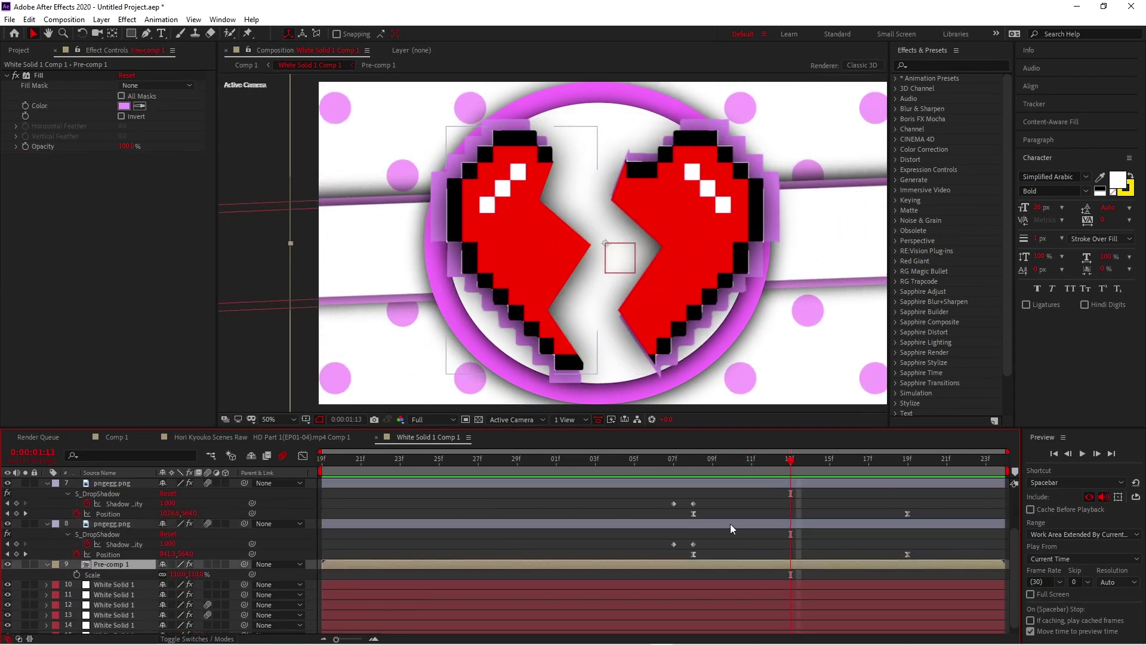
{"action": "key", "text": "ctrl+v"}
{"action": "left_click", "coordinate": [838, 505]}
{"action": "left_click_drag", "start_coordinate": [776, 467], "coordinate": [1, 517]}
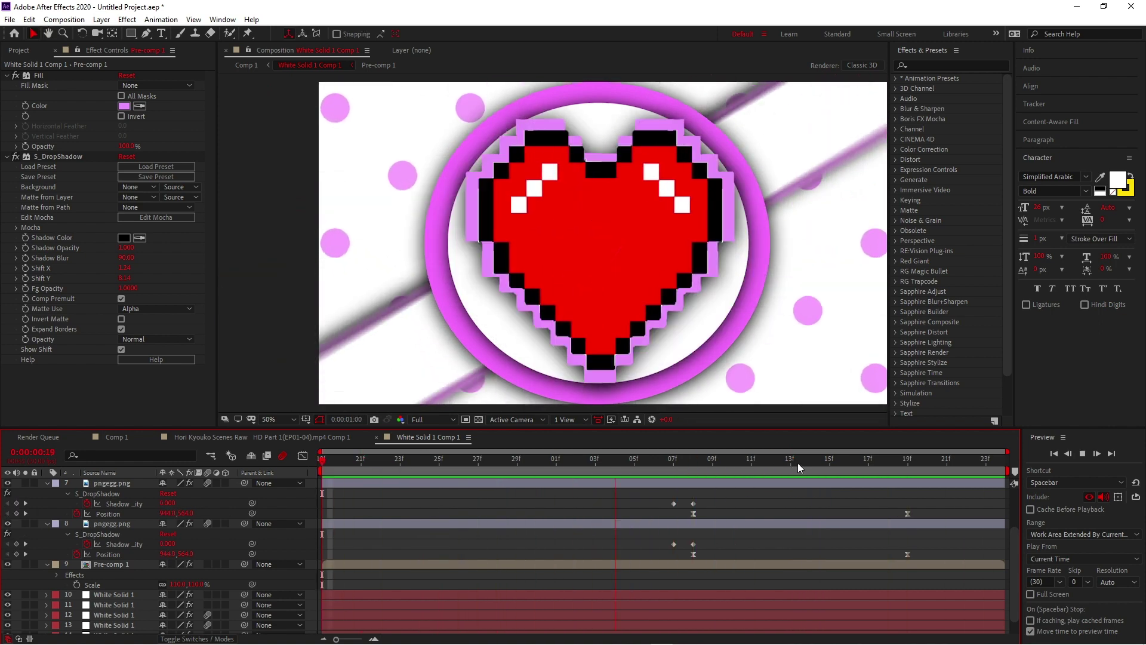
{"action": "key", "text": "space"}
- Pre-compose all layers of White Solid 1 Comp 1, moving all attributes into the new composition, and return to the first frame
{"action": "left_click", "coordinate": [752, 524]}
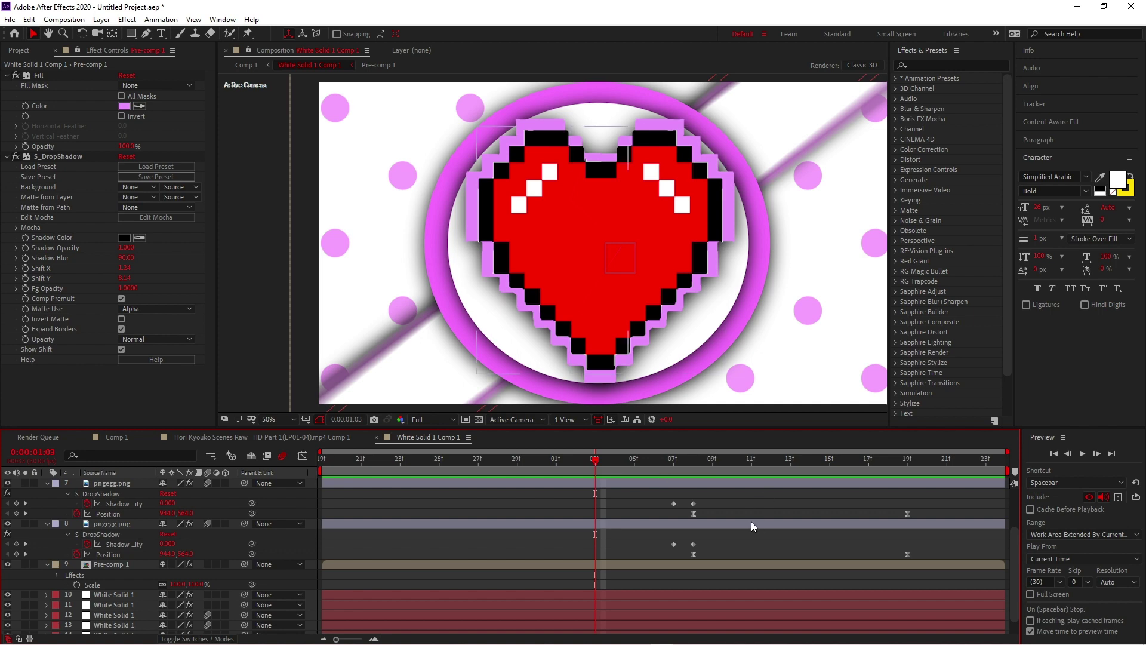
{"action": "key", "text": "ctrl+shift+c"}
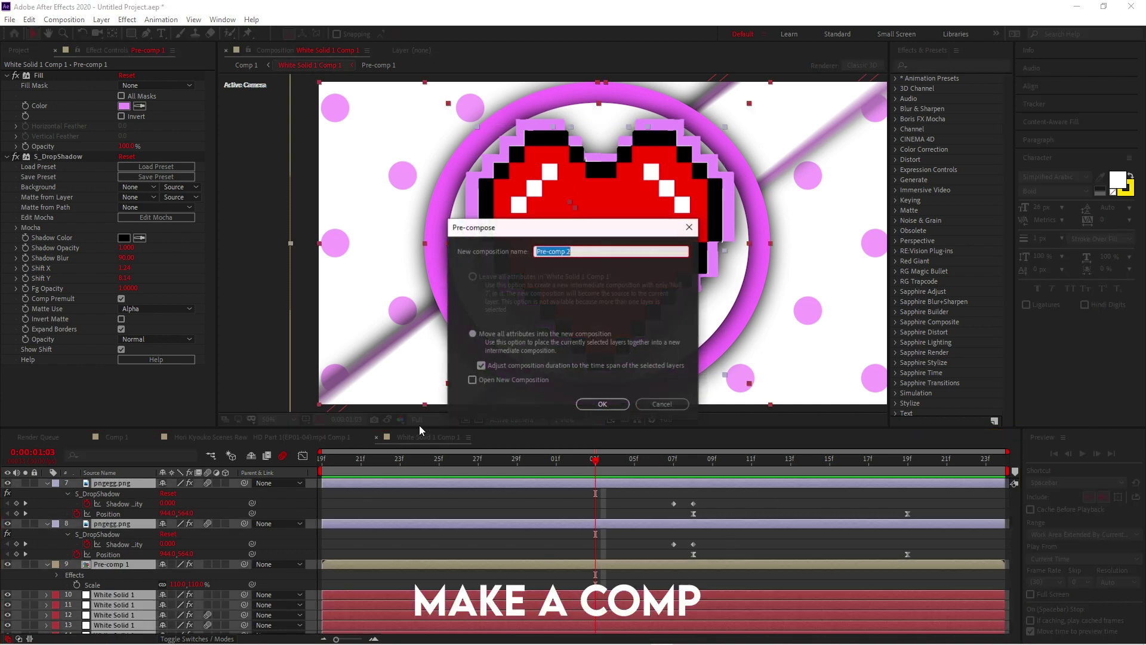
{"action": "key", "text": "Return"}
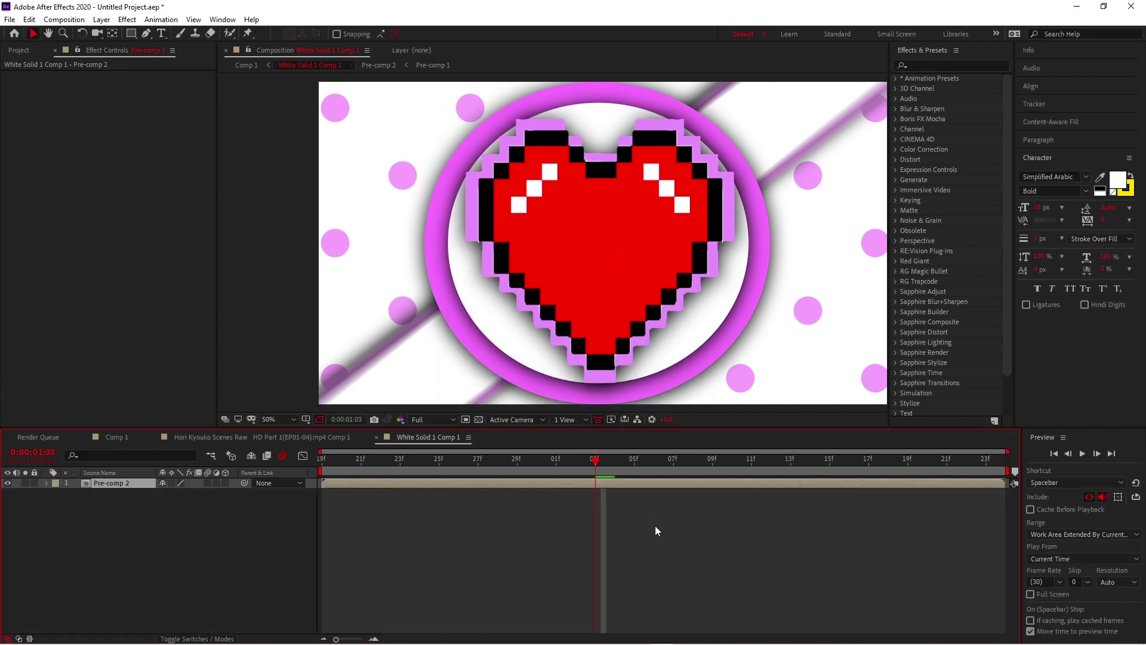
{"action": "key", "text": "Home"}
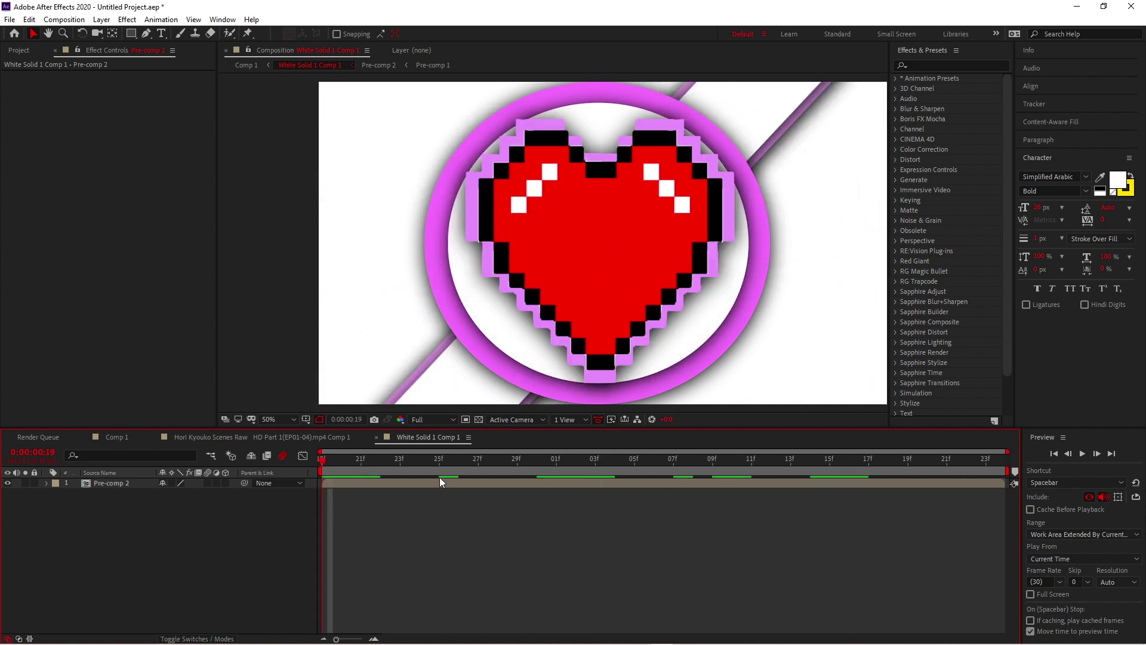
- Add three null objects above Pre-comp 2 in White Solid 1 Comp 1
{"action": "left_click", "coordinate": [438, 481]}
{"action": "key", "text": "ctrl+alt+shift+y"}
{"action": "key", "text": "ctrl+alt+shift+y"}
{"action": "key", "text": "ctrl+alt+shift+y"}
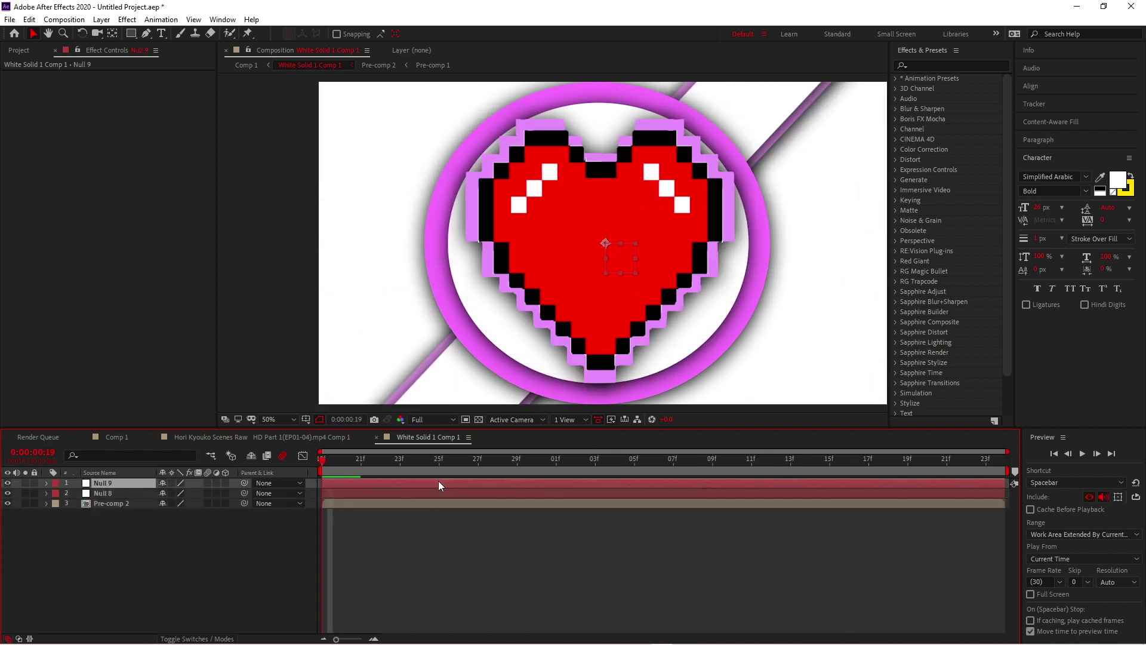
- Delete the five old nulls and Camera 1 inside Pre-comp 2, and return to White Solid 1 Comp 1
{"action": "double_click", "coordinate": [439, 514]}
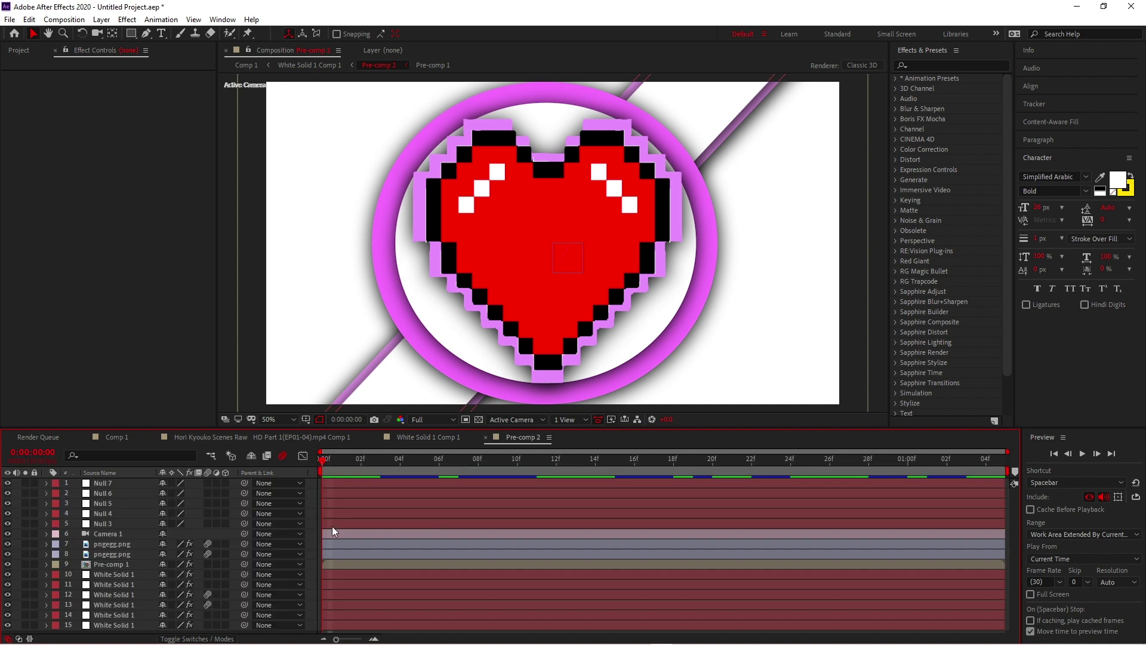
{"action": "left_click_drag", "start_coordinate": [313, 532], "coordinate": [332, 482]}
{"action": "key", "text": "Delete"}
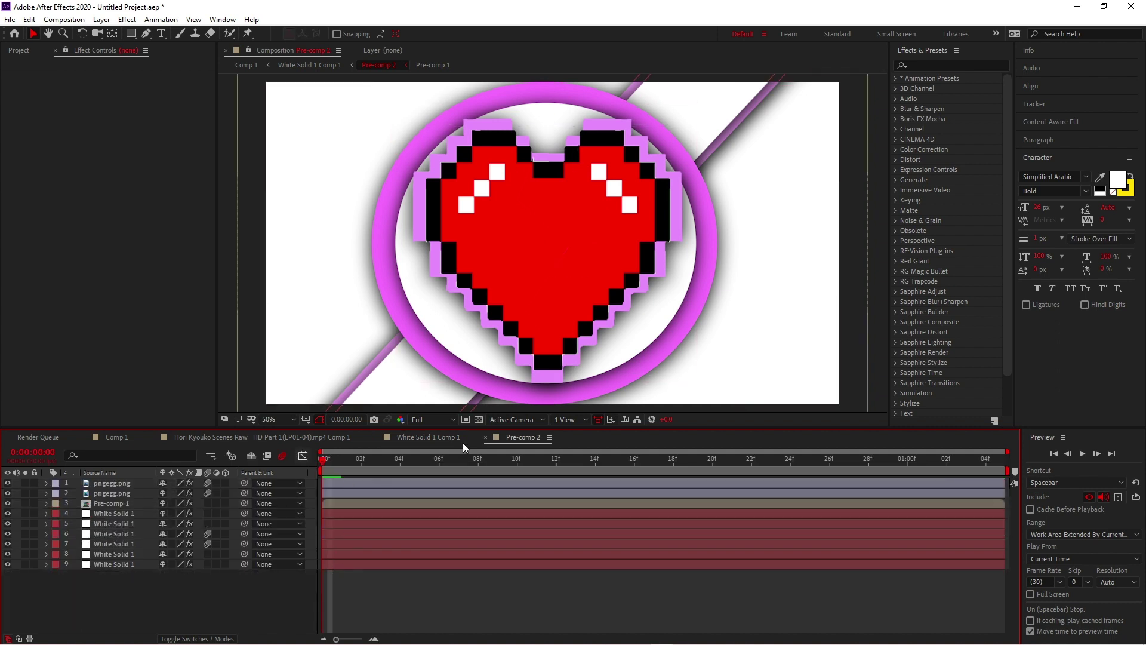
{"action": "left_click", "coordinate": [338, 64]}
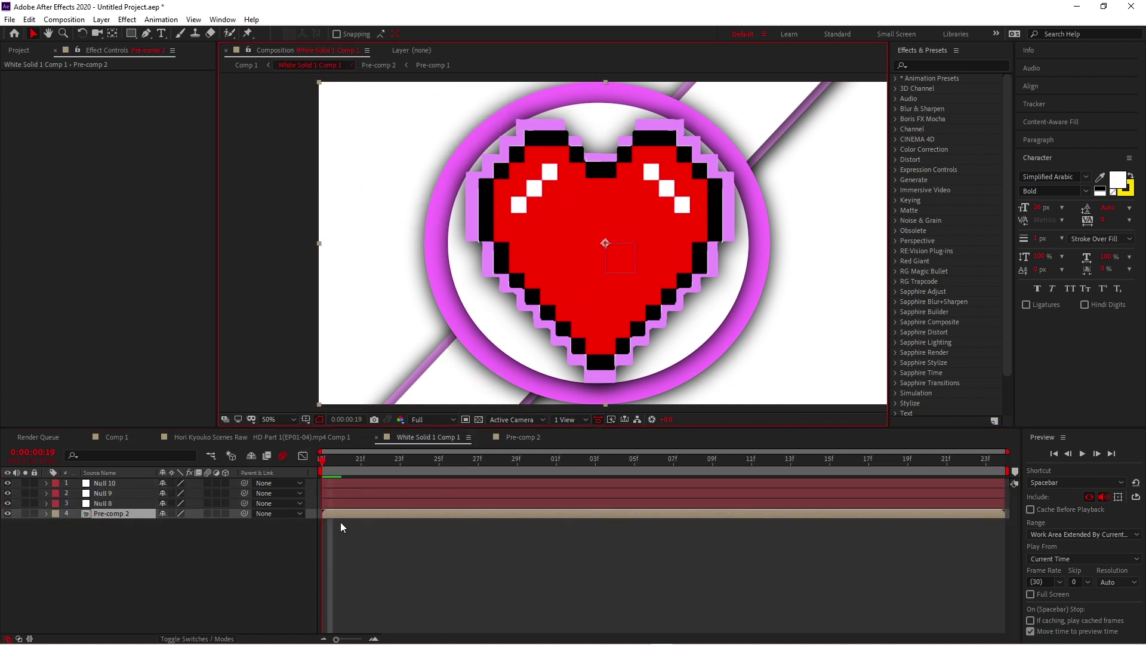
- Parent Pre-comp 2 to Null 8, Null 8 to Null 9 and Null 9 to Null 10, and enable motion blur on Pre-comp 2
{"action": "left_click_drag", "start_coordinate": [244, 513], "coordinate": [245, 493]}
{"action": "left_click_drag", "start_coordinate": [244, 493], "coordinate": [244, 483]}
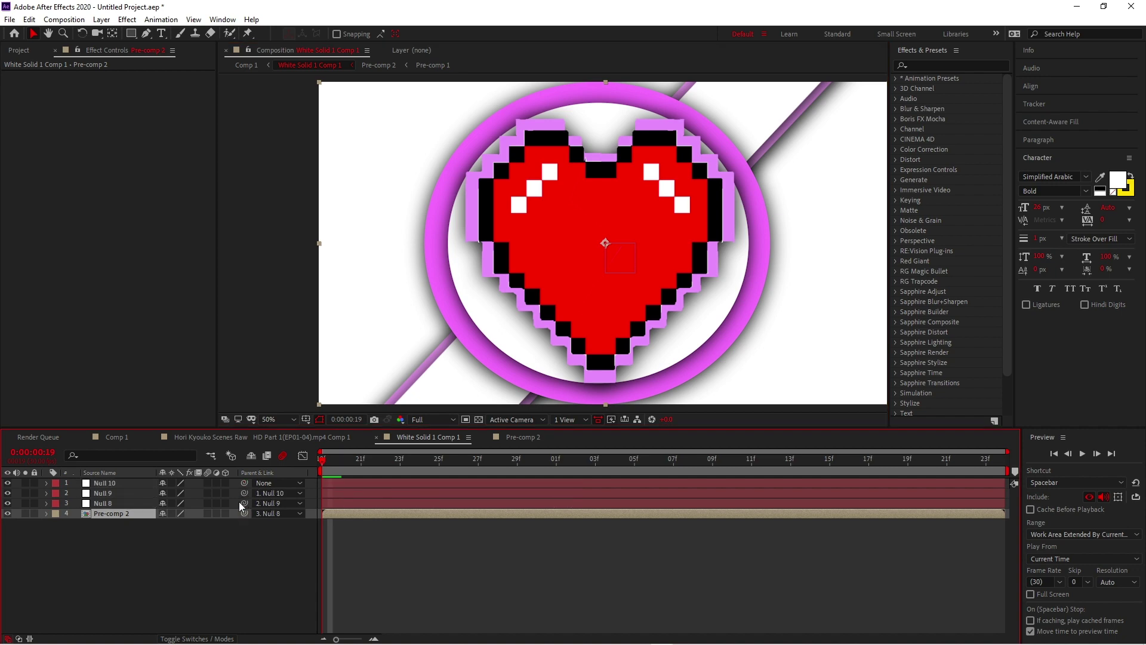
- Create Scale and Rotation keyframes on Null 8 and move them to 0:00:01:06
{"action": "left_click", "coordinate": [370, 505]}
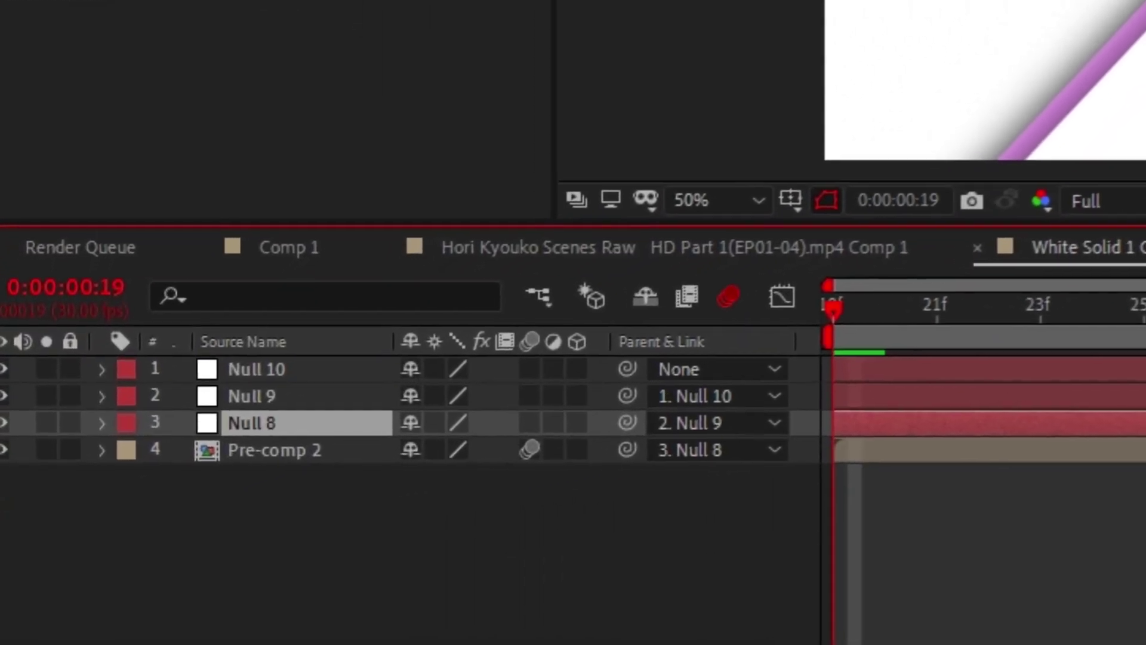
{"action": "key", "text": "s"}
{"action": "key", "text": "shift+r"}
{"action": "left_click", "coordinate": [192, 445]}
{"action": "left_click", "coordinate": [193, 474]}
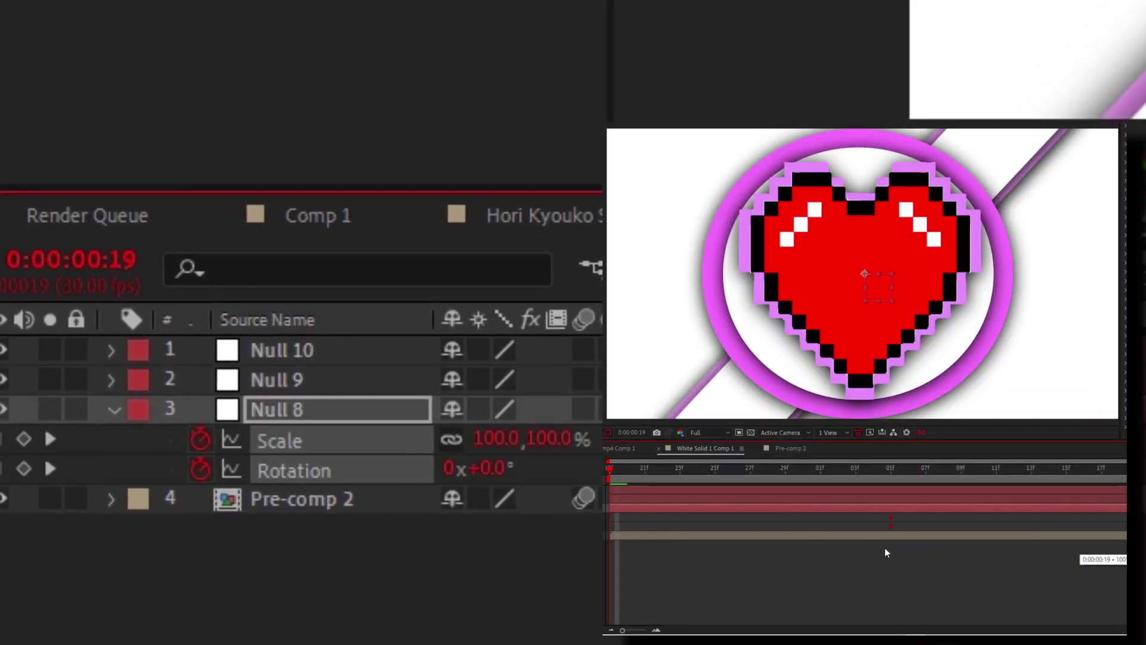
{"action": "left_click_drag", "start_coordinate": [886, 552], "coordinate": [905, 541]}
{"action": "left_click", "coordinate": [662, 515]}
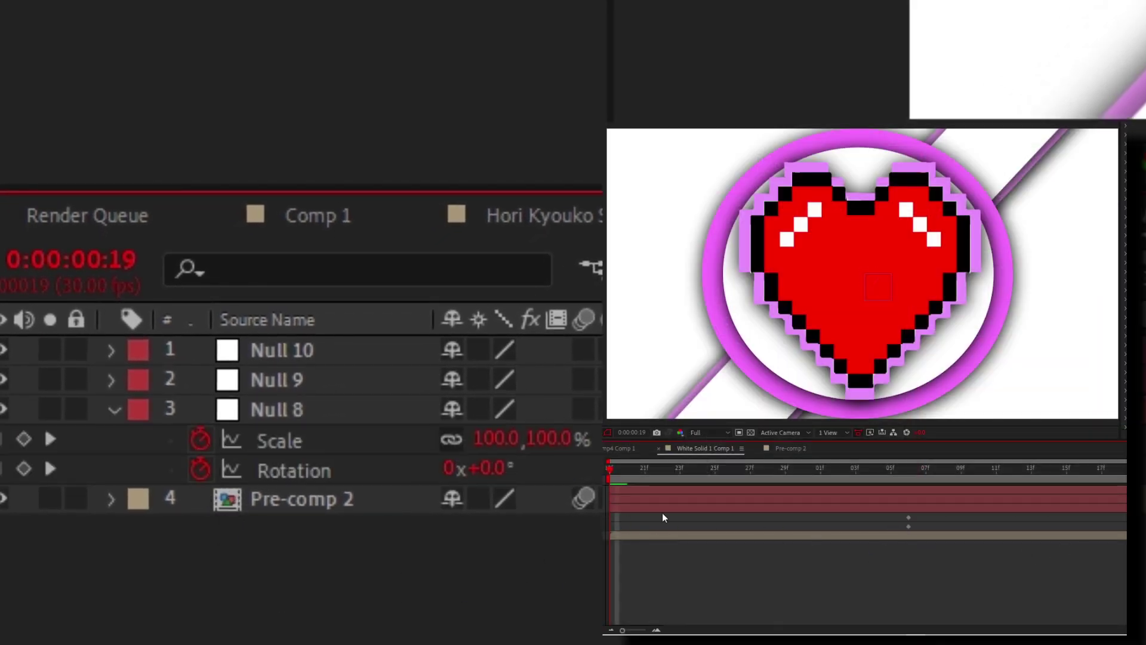
- At 0:00:00:19, set Null 8's Scale to 400% and its Rotation to -190°
{"action": "left_click", "coordinate": [550, 447]}
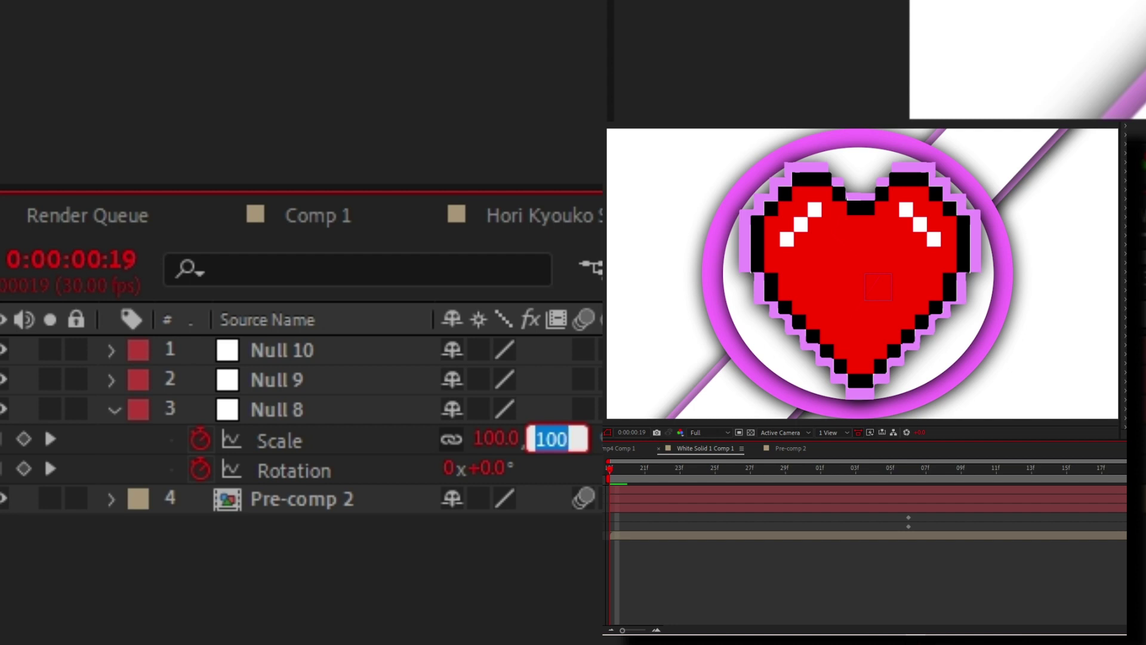
{"action": "type", "text": "4"}
{"action": "left_click", "coordinate": [363, 446]}
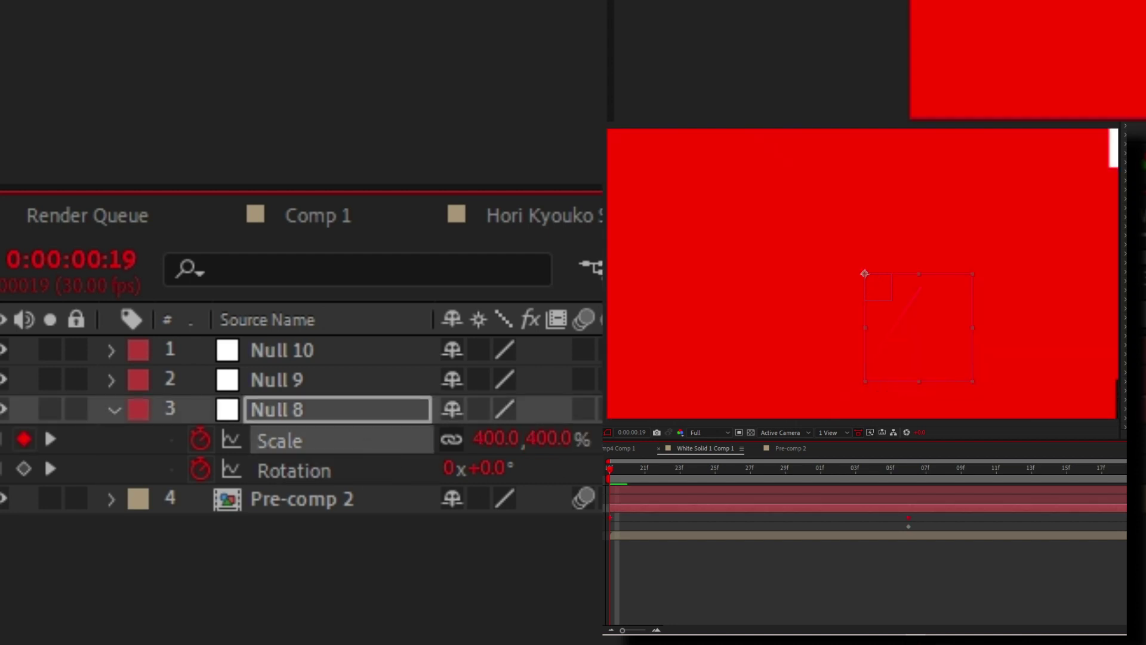
{"action": "left_click", "coordinate": [487, 469]}
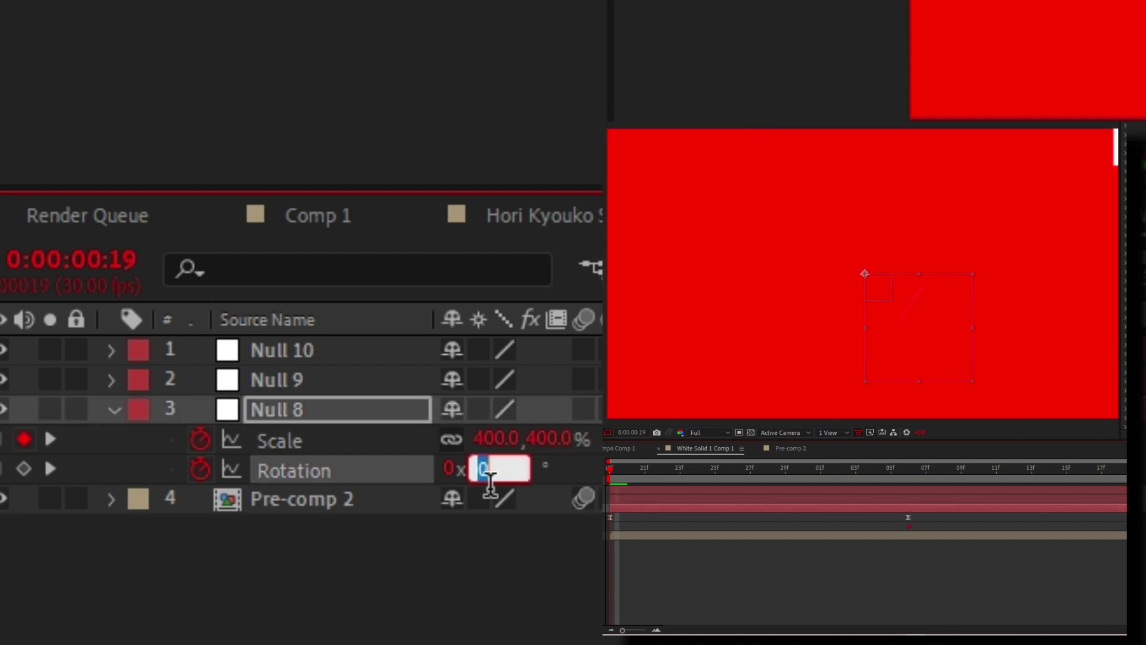
{"action": "type", "text": "-190"}
{"action": "key", "text": "Return"}
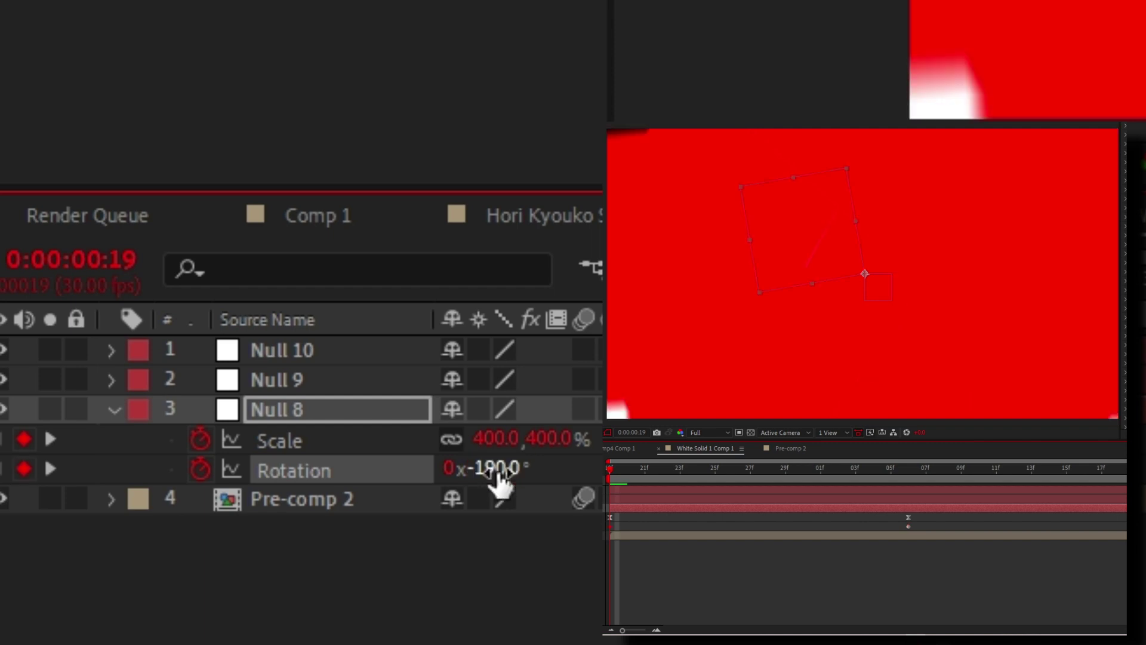
- Shape Null 8's Scale value graph into a steep initial drop with a long, smooth ease into the last keyframe
{"action": "left_click", "coordinate": [610, 517]}
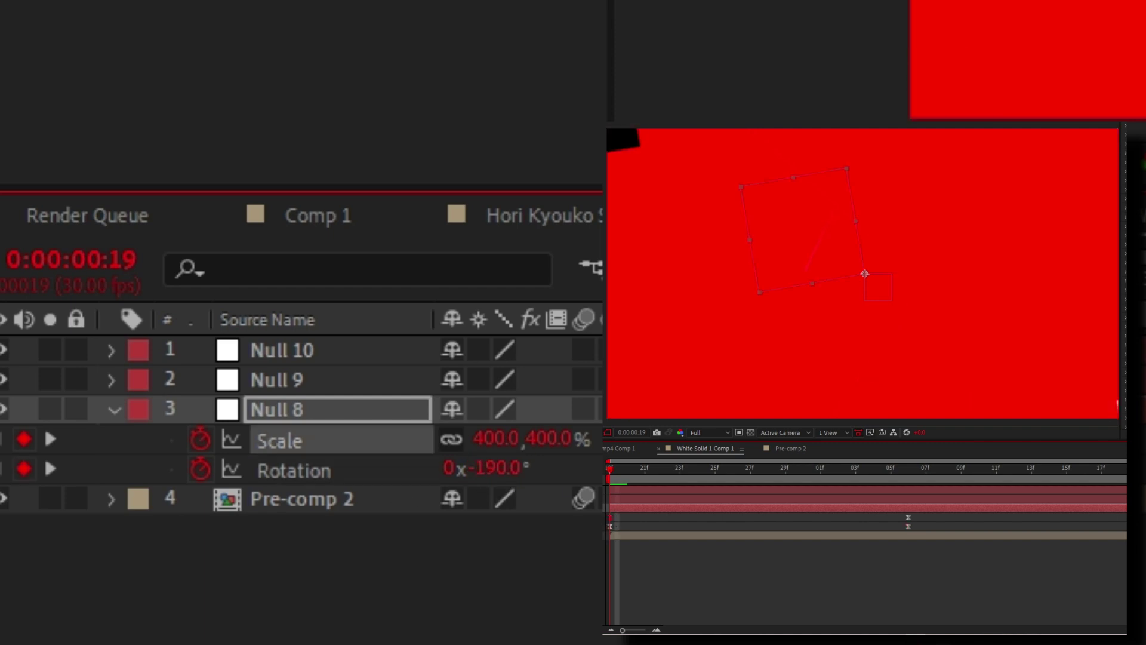
{"action": "key", "text": "shift+F3"}
{"action": "right_click", "coordinate": [721, 505]}
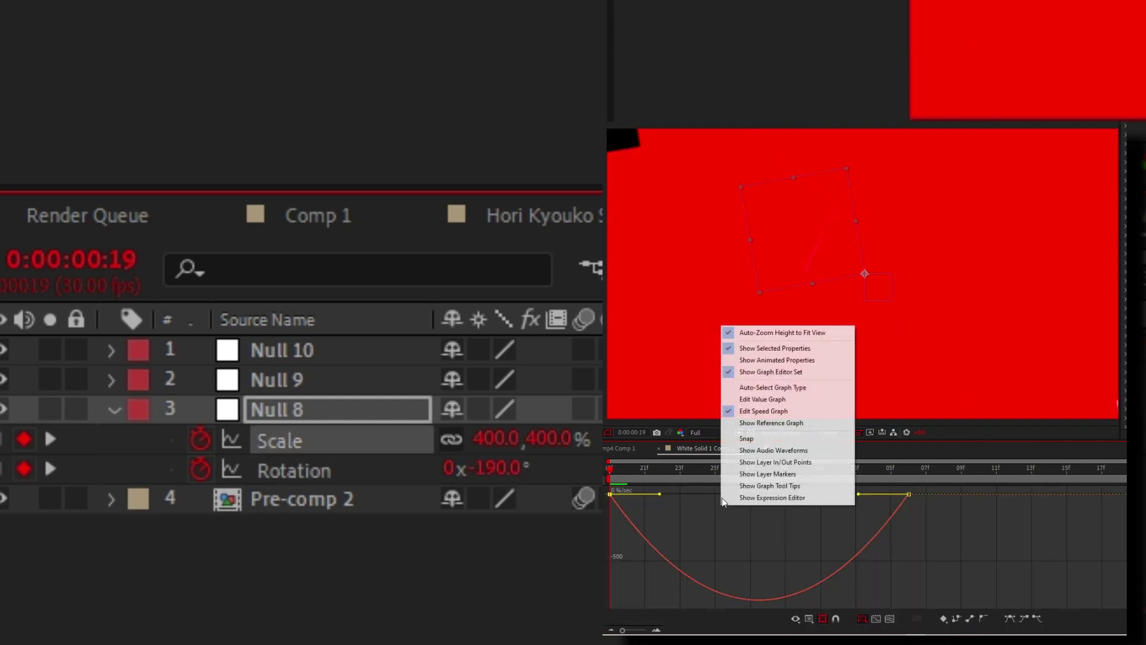
{"action": "left_click", "coordinate": [767, 399]}
{"action": "left_click_drag", "start_coordinate": [709, 494], "coordinate": [615, 600]}
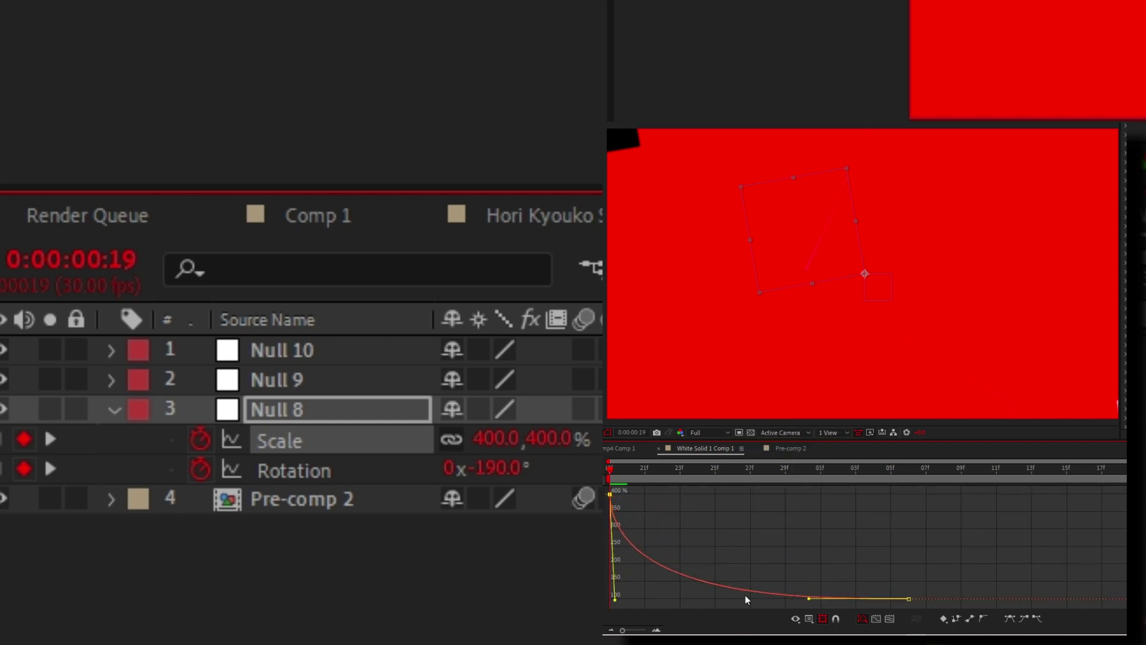
{"action": "left_click_drag", "start_coordinate": [808, 599], "coordinate": [661, 592]}
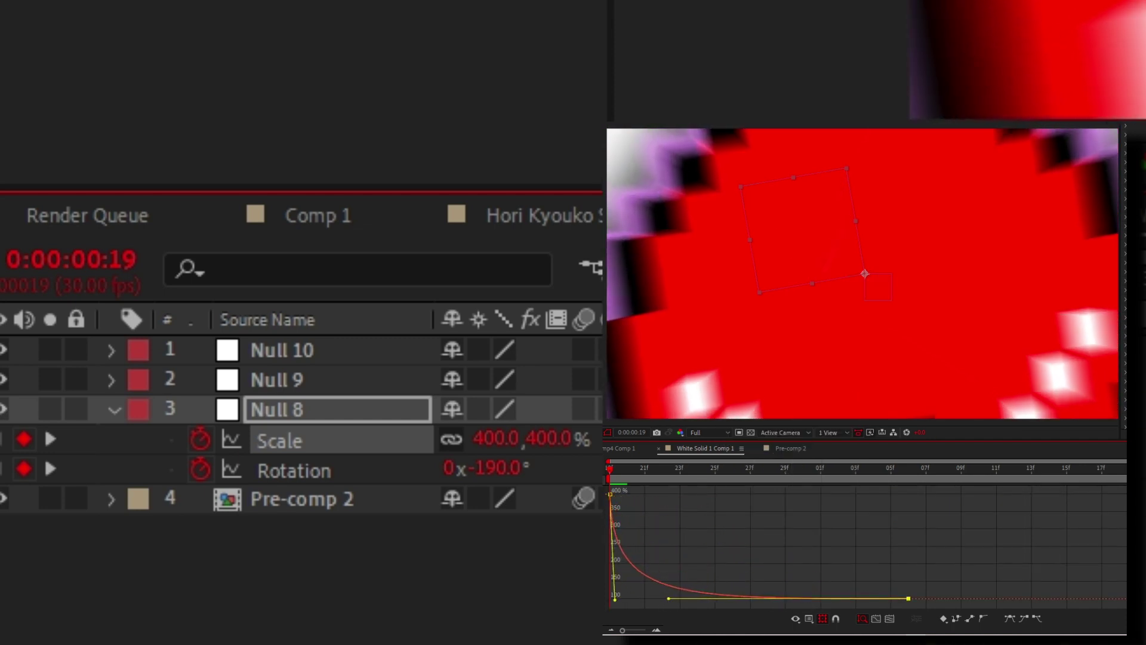
- Shape Null 8's Rotation value graph into a steep initial rise with a long, smooth ease into the last keyframe, and preview it
{"action": "left_click", "coordinate": [342, 470]}
{"action": "left_click_drag", "start_coordinate": [895, 539], "coordinate": [608, 602]}
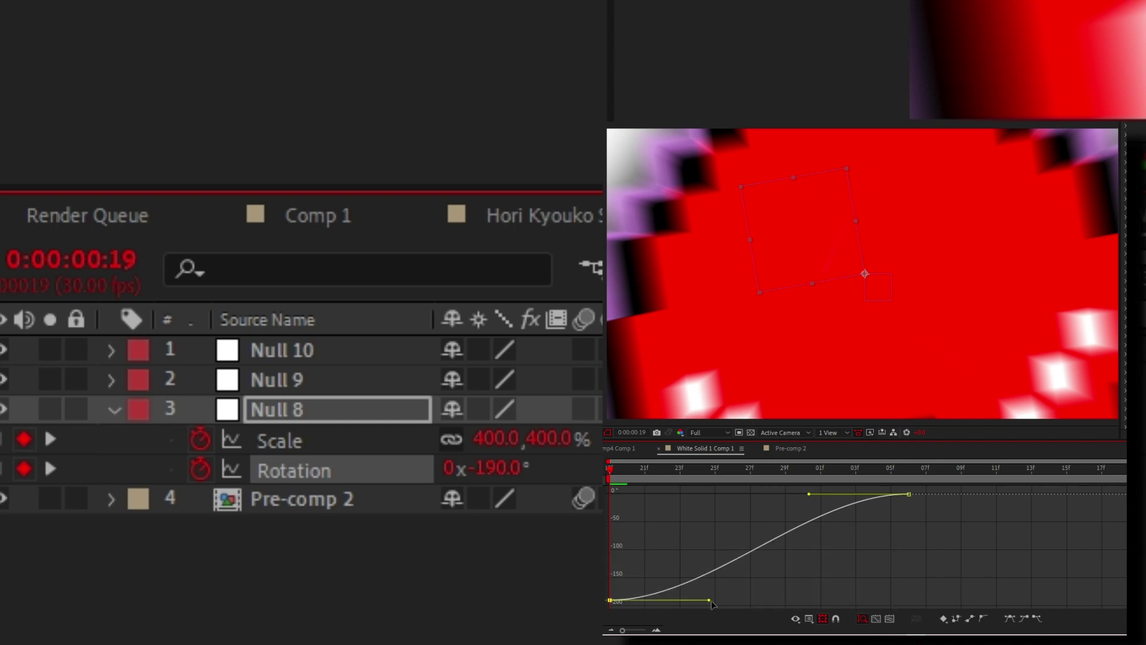
{"action": "left_click_drag", "start_coordinate": [711, 600], "coordinate": [615, 494]}
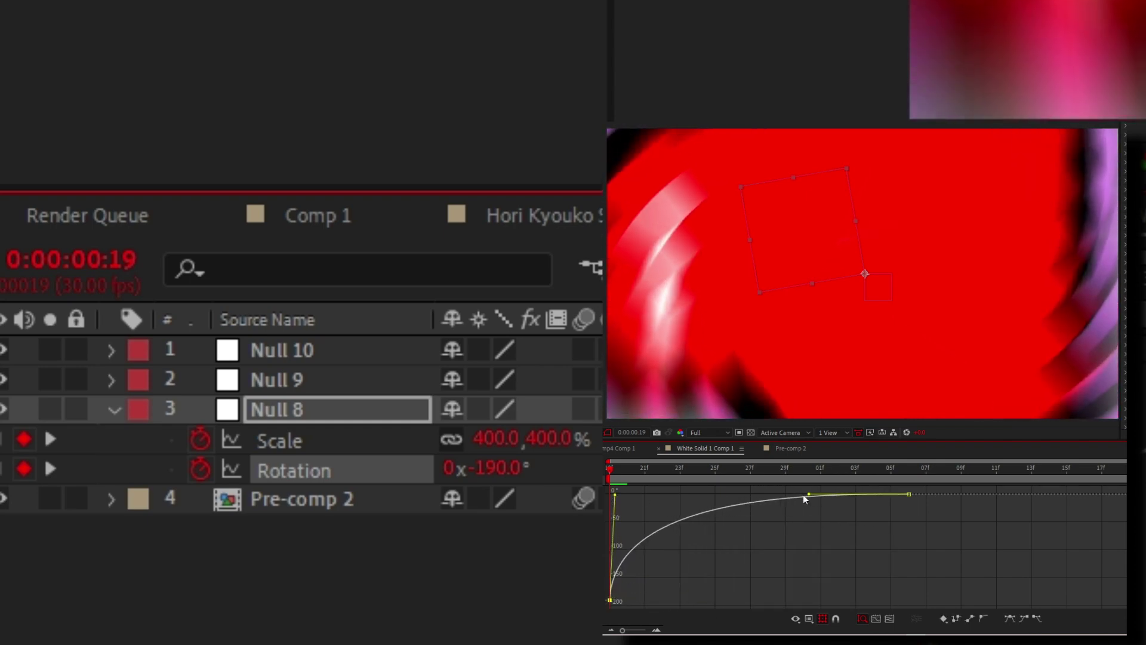
{"action": "left_click_drag", "start_coordinate": [808, 495], "coordinate": [679, 496]}
{"action": "left_click", "coordinate": [407, 422]}
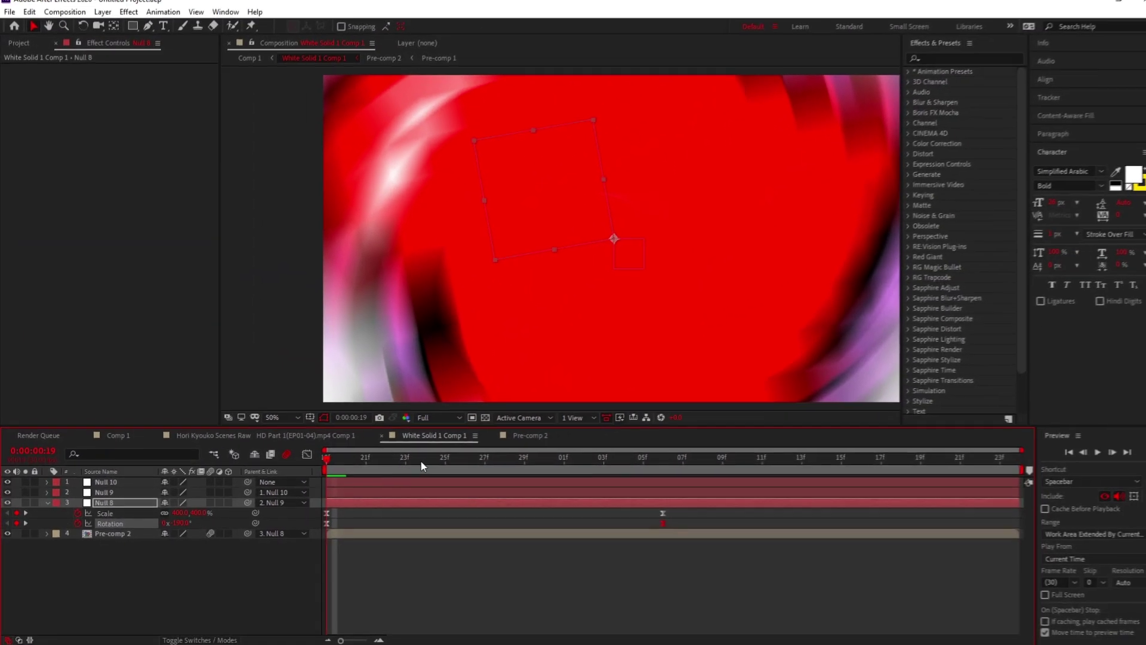
{"action": "key", "text": "space"}
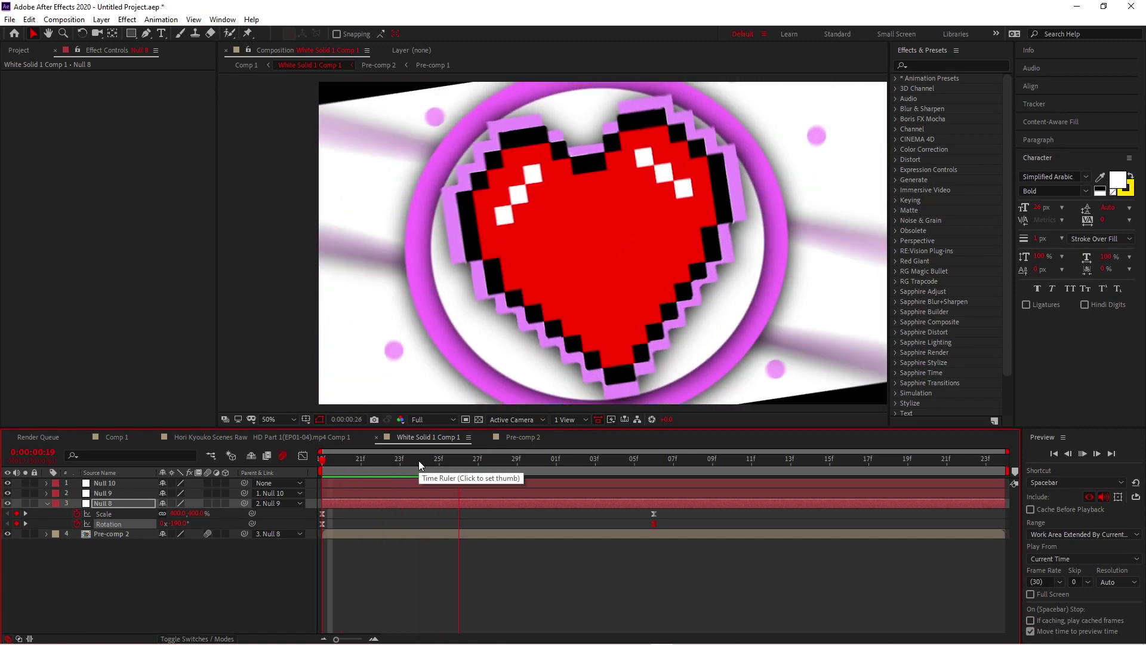
{"action": "key", "text": "space"}
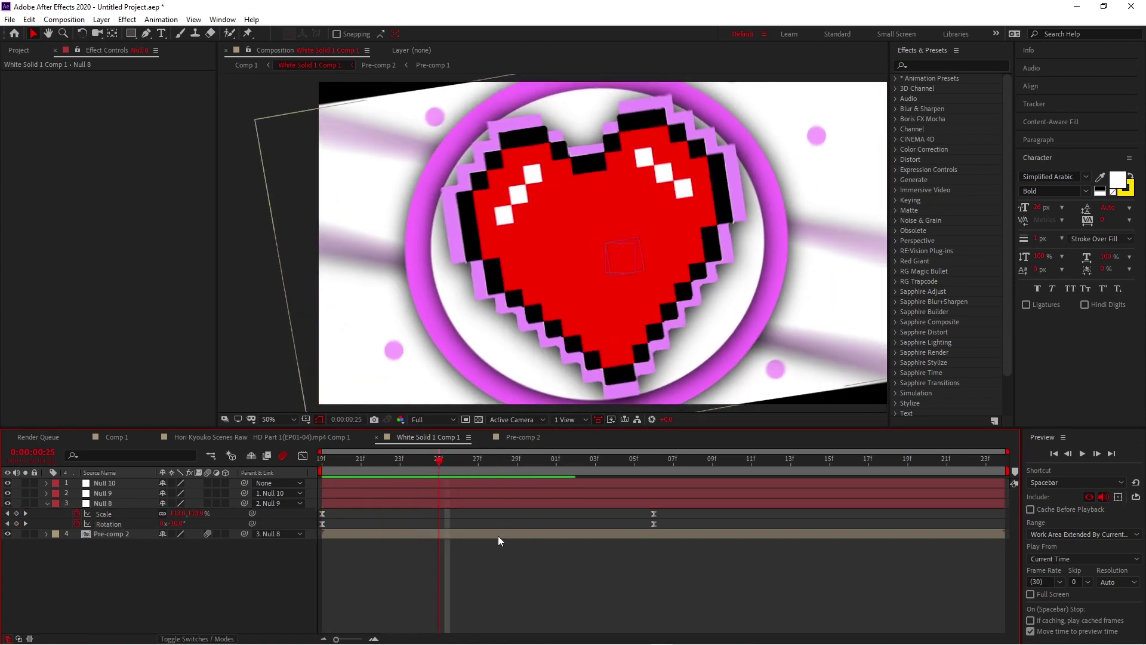
- Add the Motion Tile effect to Pre-comp 2, increase its Output Width and Output Height, and enable Mirror Edges
{"action": "left_click", "coordinate": [498, 535]}
{"action": "key", "text": "ctrl+space"}
{"action": "left_click", "coordinate": [445, 519]}
{"action": "left_click_drag", "start_coordinate": [124, 126], "coordinate": [136, 128]}
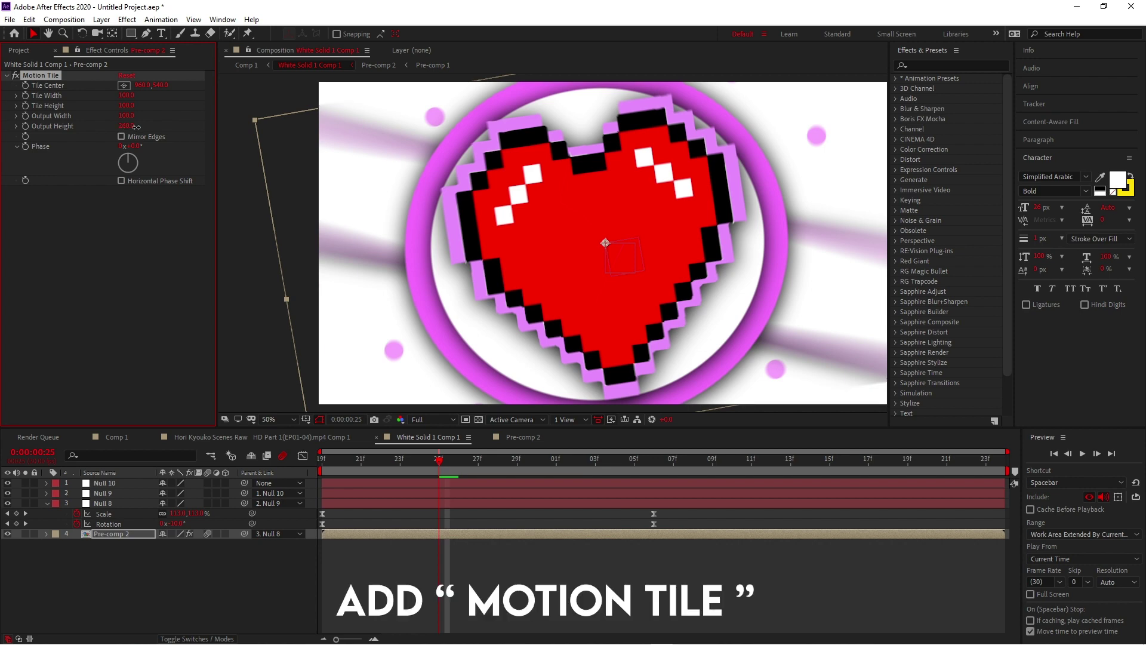
{"action": "left_click", "coordinate": [123, 136]}
{"action": "left_click", "coordinate": [507, 547]}
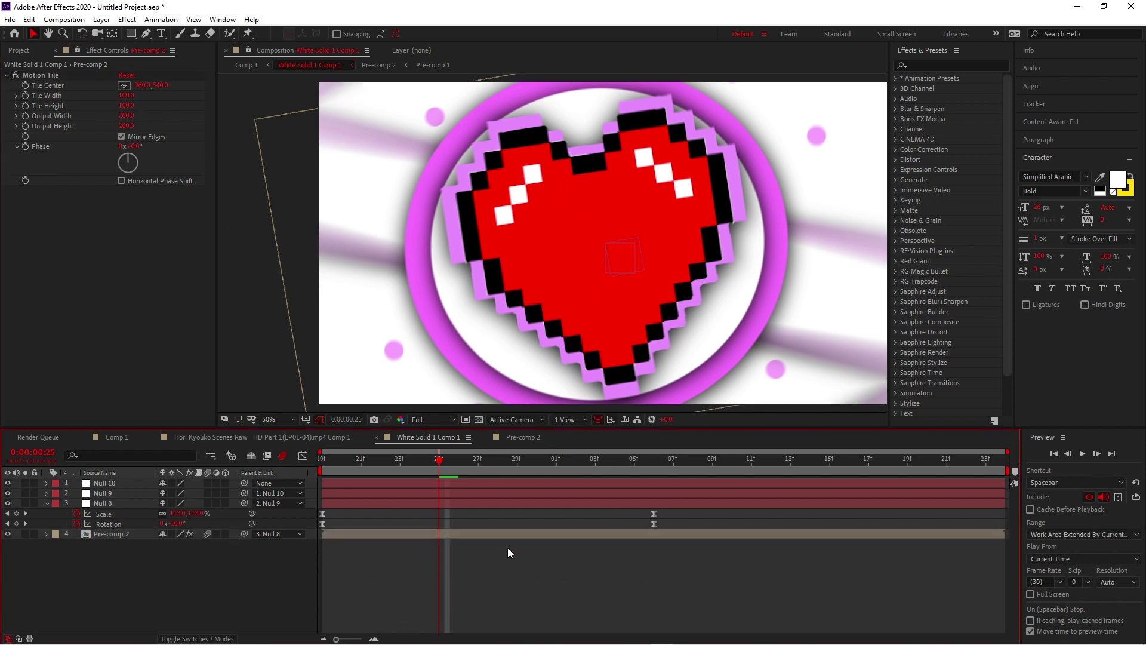
- Preview the intro and move Null 8's ending Scale and Rotation keyframes to 0:00:01:07
{"action": "key", "text": "Home"}
{"action": "key", "text": "space"}
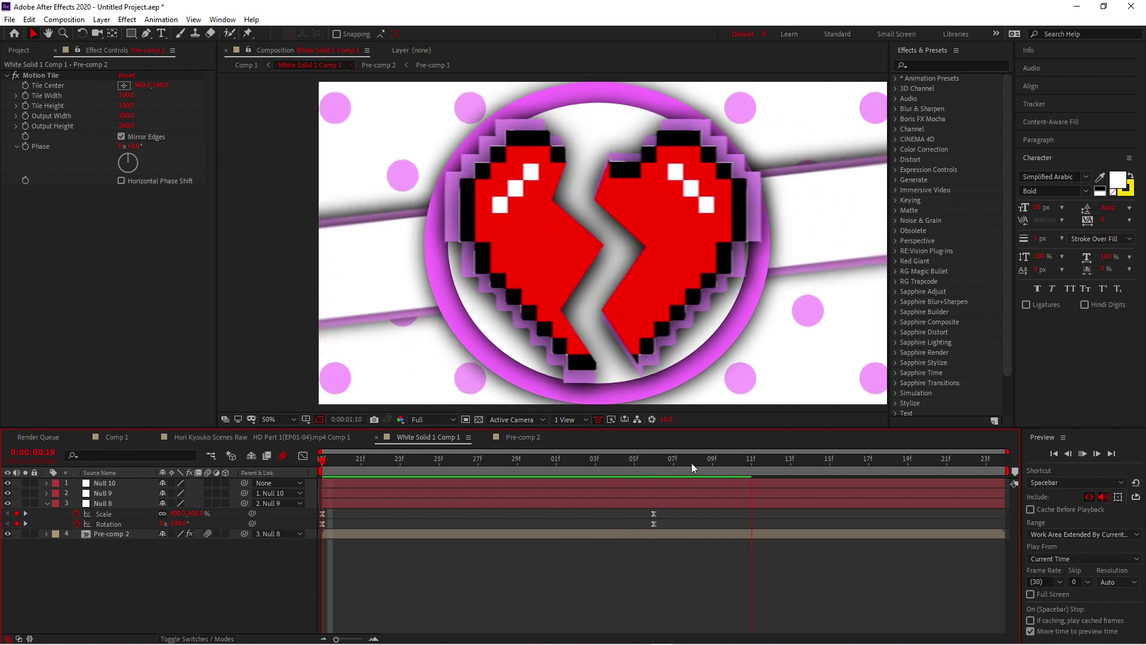
{"action": "left_click", "coordinate": [693, 461]}
{"action": "left_click_drag", "start_coordinate": [558, 514], "coordinate": [234, 522]}
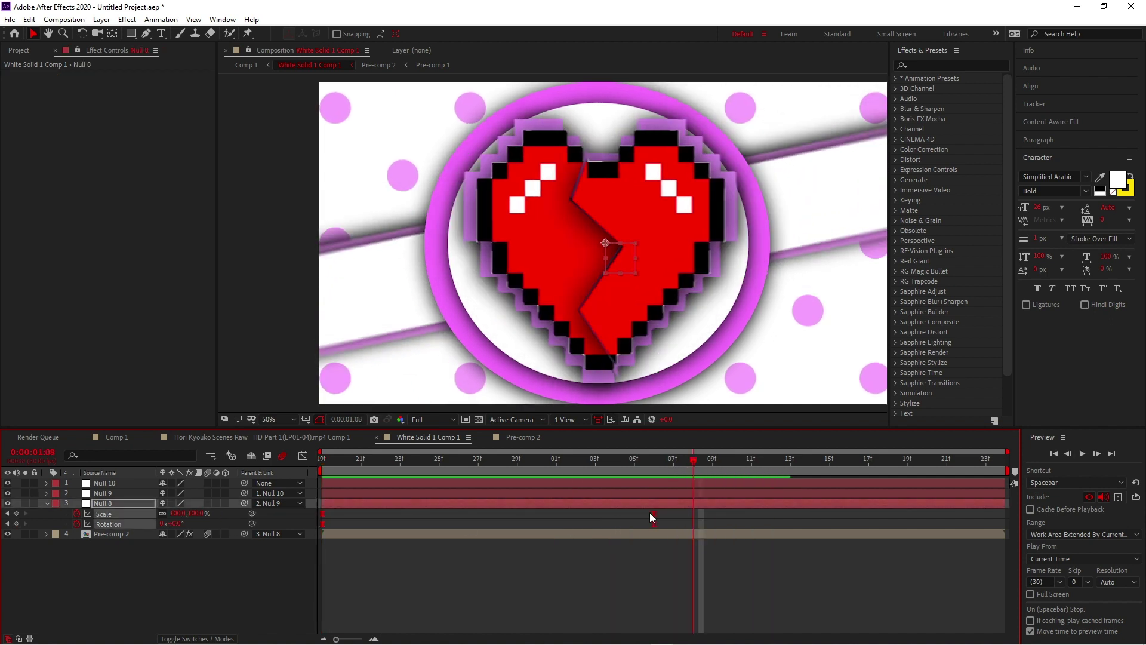
{"action": "left_click_drag", "start_coordinate": [653, 513], "coordinate": [694, 521]}
{"action": "left_click", "coordinate": [706, 516]}
{"action": "mouse_move", "coordinate": [708, 468]}
{"action": "left_mouse_down"}
{"action": "mouse_move", "coordinate": [719, 468]}
{"action": "mouse_move", "coordinate": [702, 469]}
{"action": "left_mouse_up"}
{"action": "left_click_drag", "start_coordinate": [713, 512], "coordinate": [222, 526]}
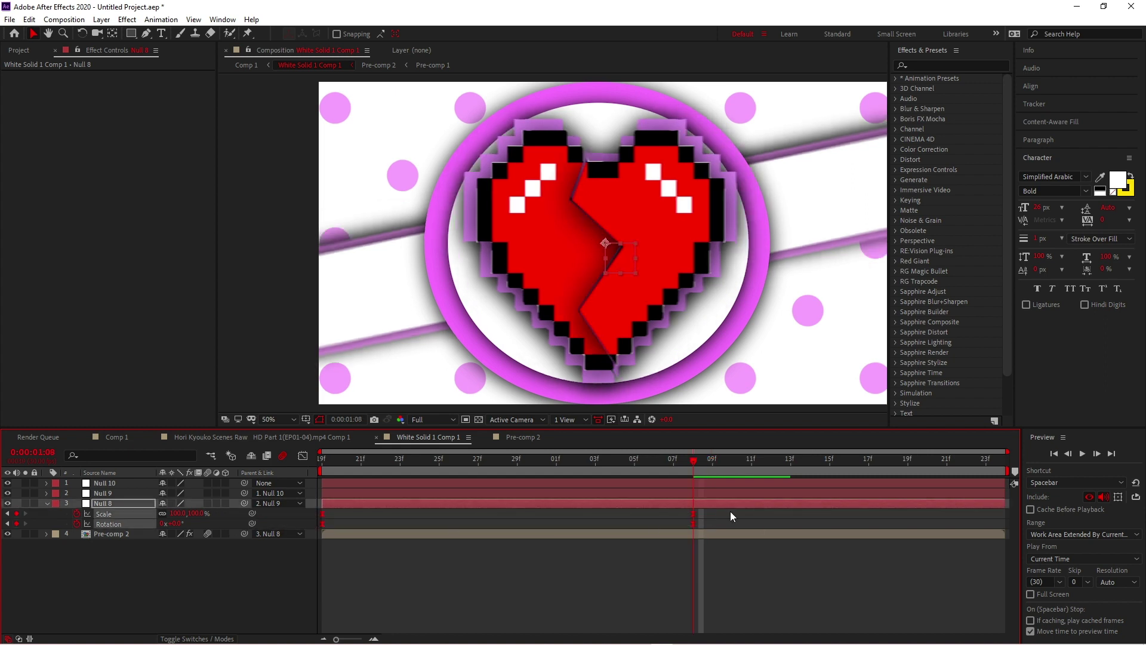
{"action": "left_click_drag", "start_coordinate": [694, 513], "coordinate": [682, 515]}
- Create Scale and Rotation keyframes on Null 9 at 0:00:01:06
{"action": "left_click", "coordinate": [669, 463]}
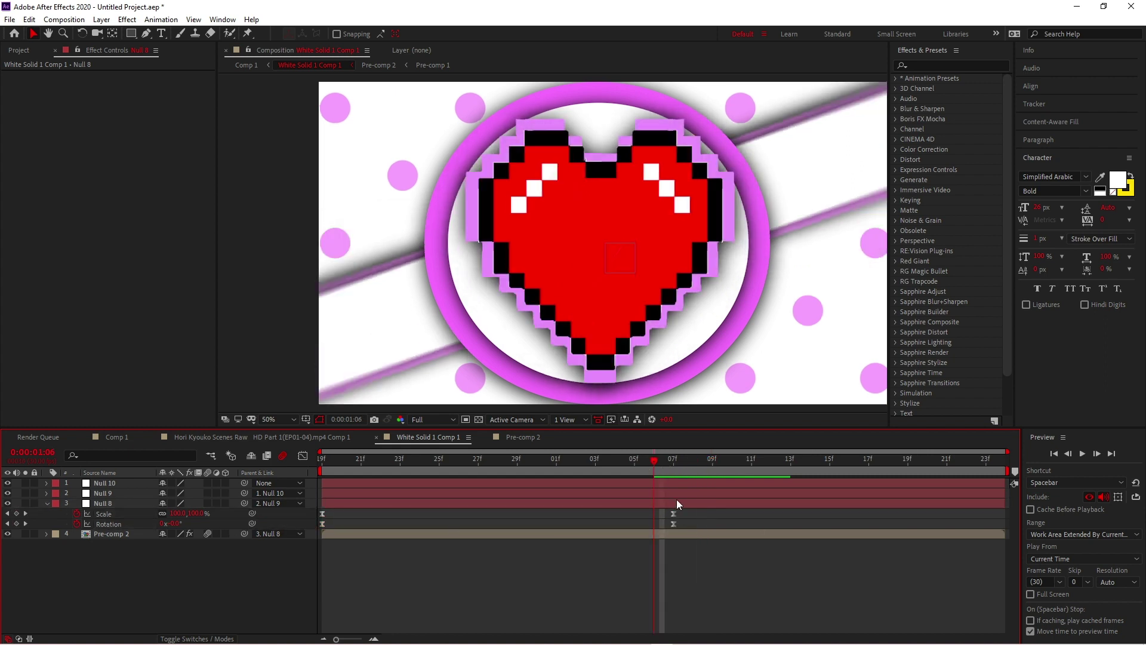
{"action": "left_click", "coordinate": [679, 493]}
{"action": "key", "text": "s"}
{"action": "key", "text": "shift+r"}
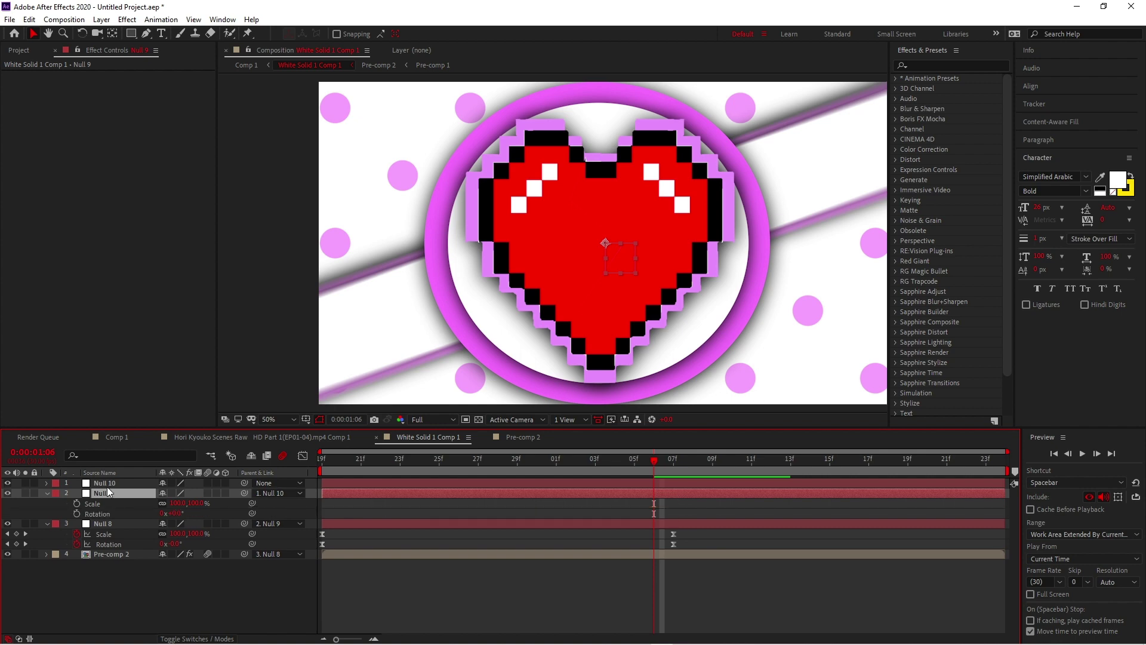
{"action": "left_click", "coordinate": [76, 503]}
{"action": "left_click", "coordinate": [77, 514]}
- At 0:00:01:15, set Null 9's Scale to 123% and Rotation to -20°, and move both new keyframes to 0:00:01:19
{"action": "left_click", "coordinate": [830, 463]}
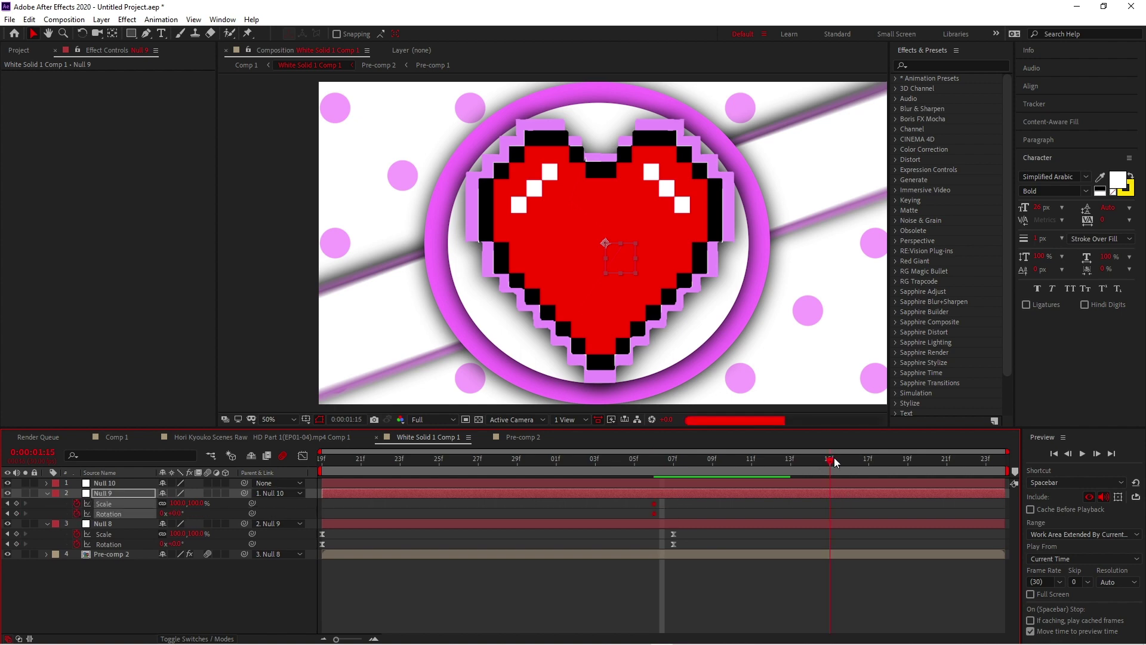
{"action": "mouse_move", "coordinate": [179, 503]}
{"action": "left_mouse_down"}
{"action": "mouse_move", "coordinate": [191, 508]}
{"action": "mouse_move", "coordinate": [174, 521]}
{"action": "left_mouse_up"}
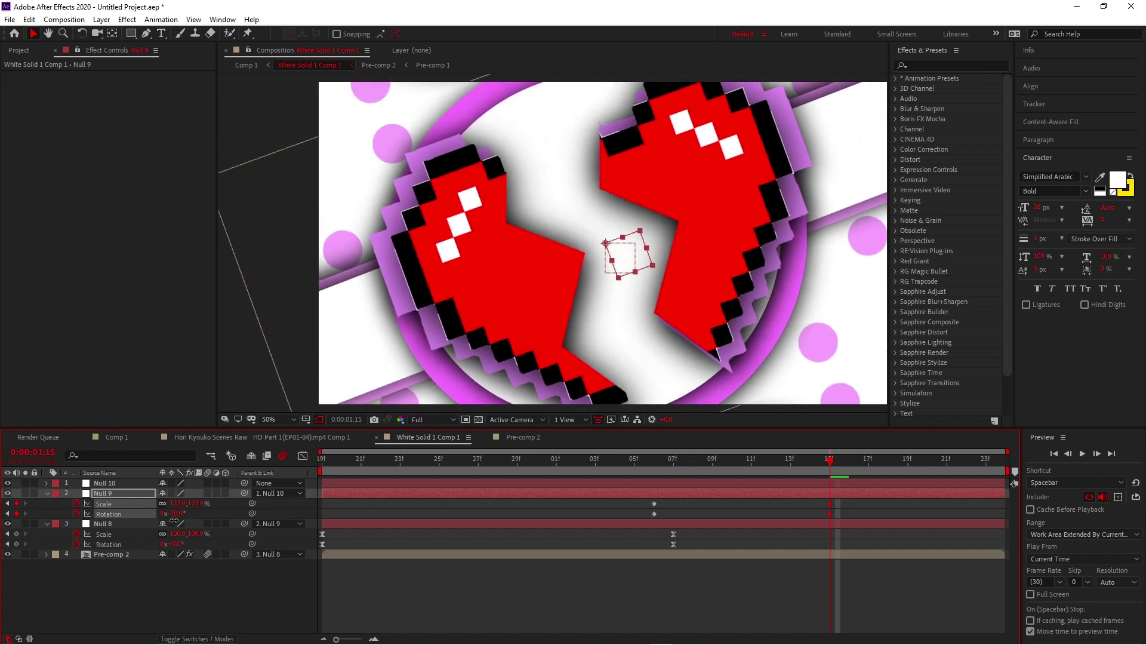
{"action": "left_click_drag", "start_coordinate": [857, 502], "coordinate": [643, 518]}
{"action": "left_click_drag", "start_coordinate": [830, 503], "coordinate": [611, 519]}
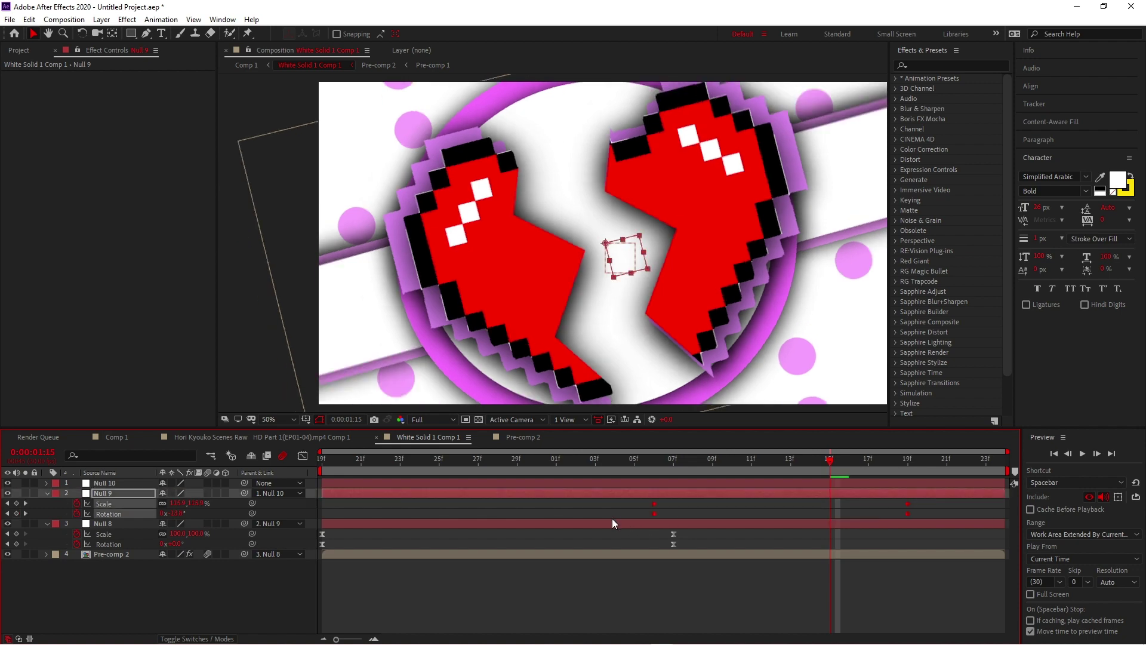
- Easy-ease Null 9's Scale and Rotation keyframes and shape their speed graph into an early peak with a long ease-out
{"action": "key", "text": "F9"}
{"action": "left_click", "coordinate": [302, 455]}
{"action": "right_click", "coordinate": [885, 557]}
{"action": "left_click", "coordinate": [983, 452]}
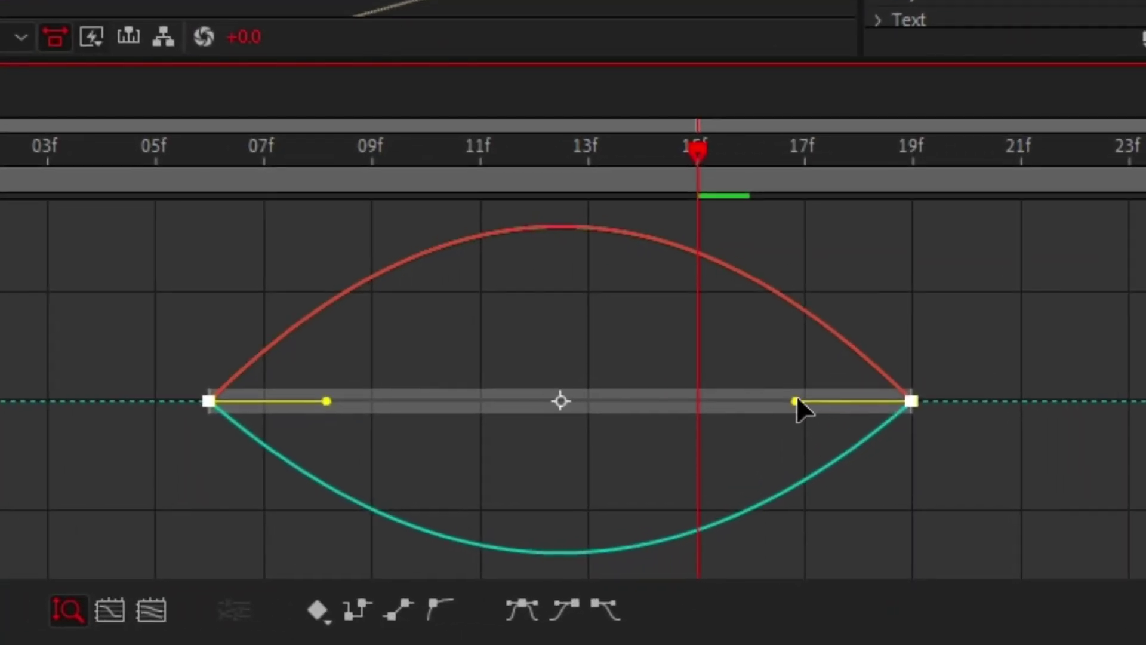
{"action": "left_click_drag", "start_coordinate": [796, 401], "coordinate": [502, 398]}
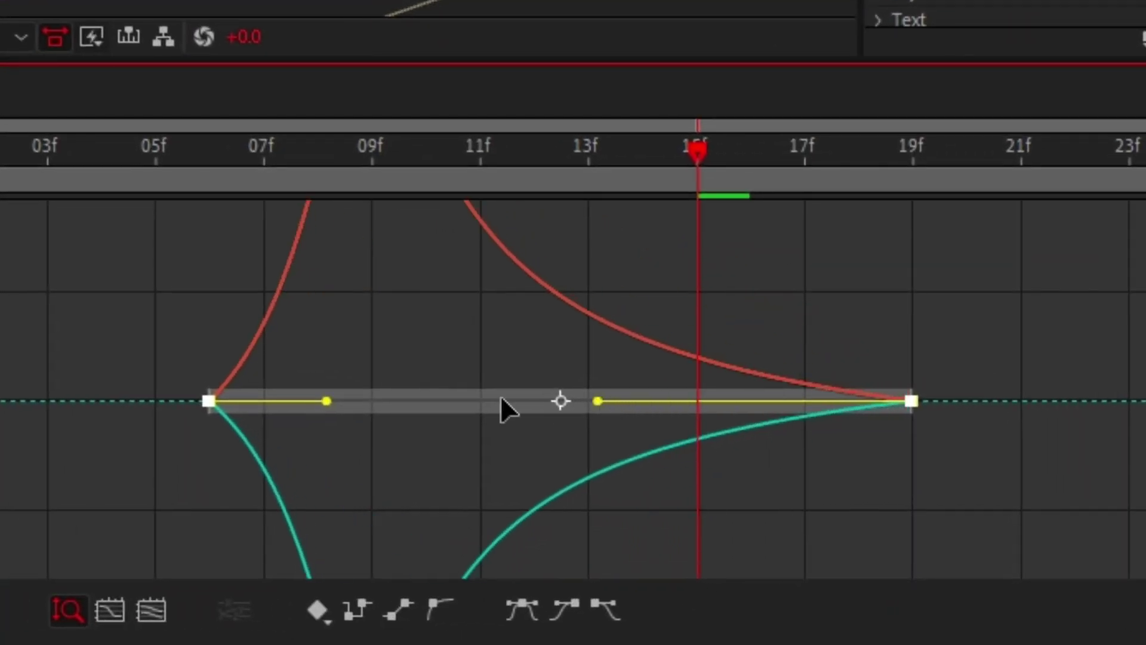
{"action": "left_click_drag", "start_coordinate": [326, 401], "coordinate": [257, 402]}
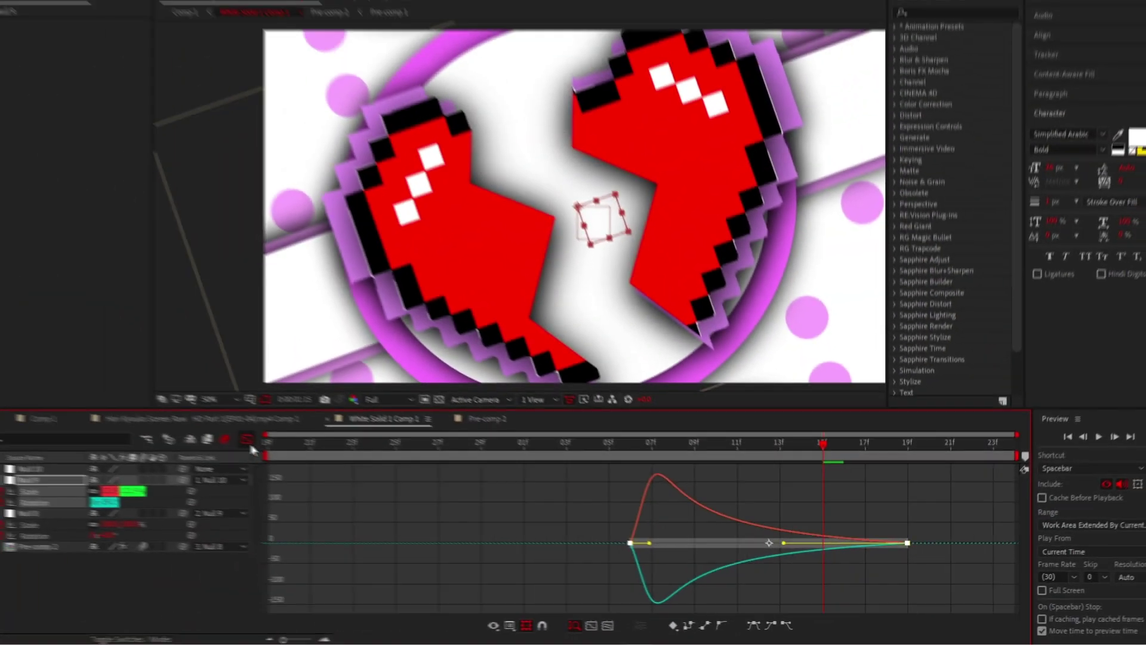
{"action": "key", "text": "shift+F3"}
- Create Scale and Rotation keyframes on Null 10 and place them at 0:00:01:10
{"action": "left_click", "coordinate": [814, 481]}
{"action": "key", "text": "s"}
{"action": "key", "text": "shift+r"}
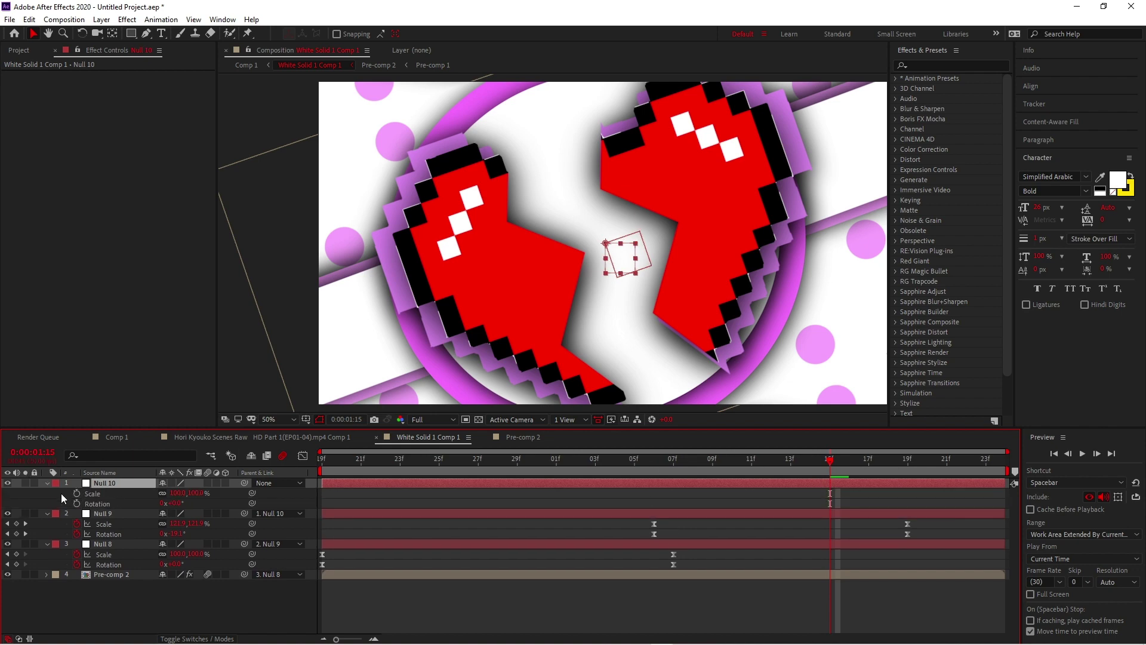
{"action": "left_click", "coordinate": [77, 504]}
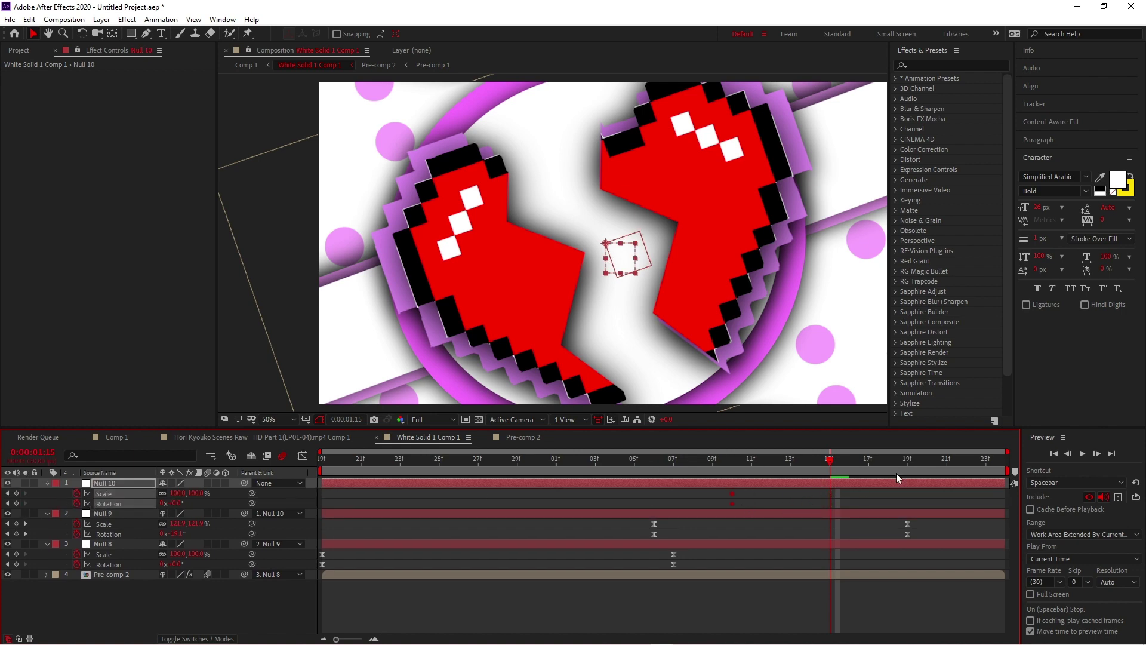
- At 0:00:01:21, set Null 10's Rotation to 190° and Scale to 20%, and move both keyframes to 0:00:01:23
{"action": "left_click", "coordinate": [955, 456]}
{"action": "left_click_drag", "start_coordinate": [182, 506], "coordinate": [285, 504]}
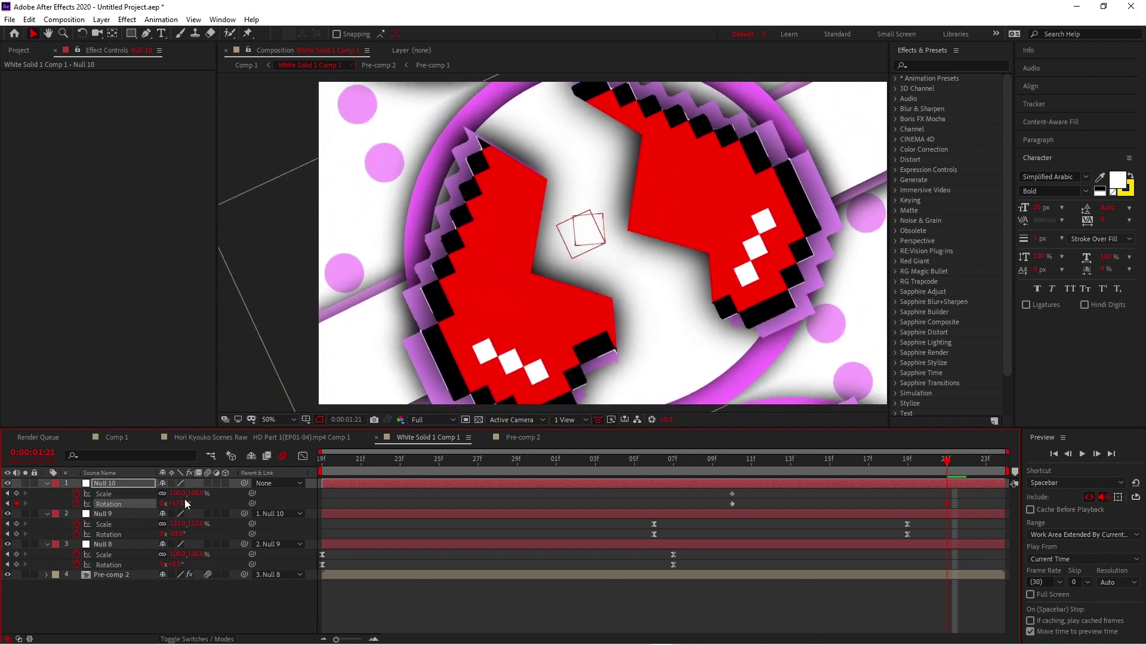
{"action": "left_click", "coordinate": [179, 503]}
{"action": "type", "text": "190"}
{"action": "key", "text": "Return"}
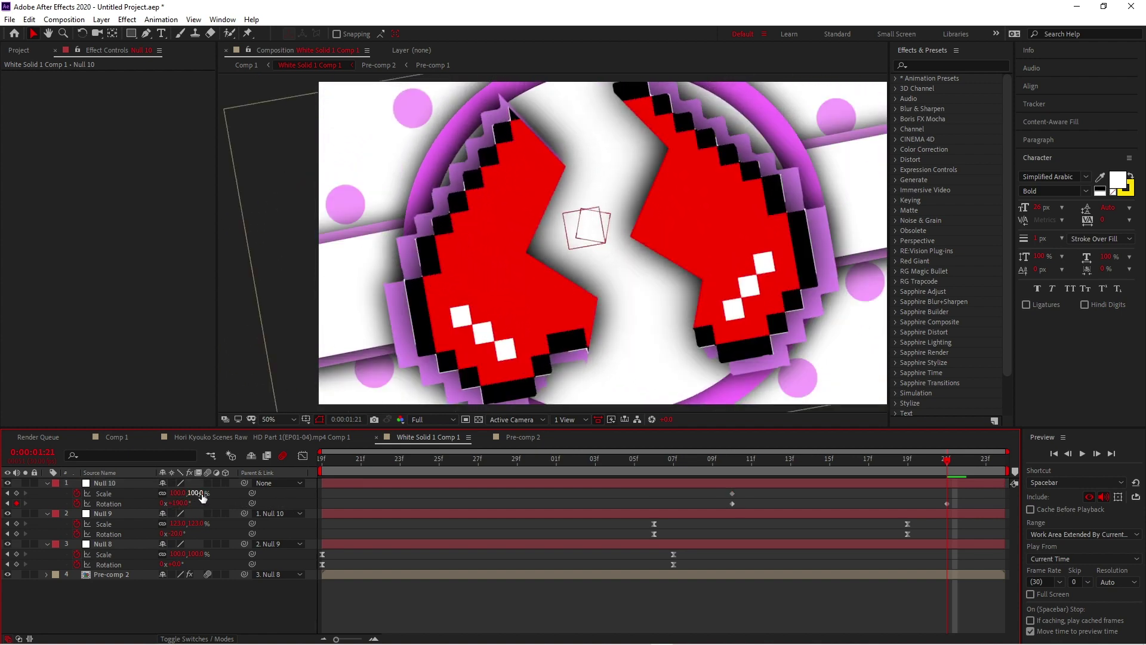
{"action": "key", "text": "Return"}
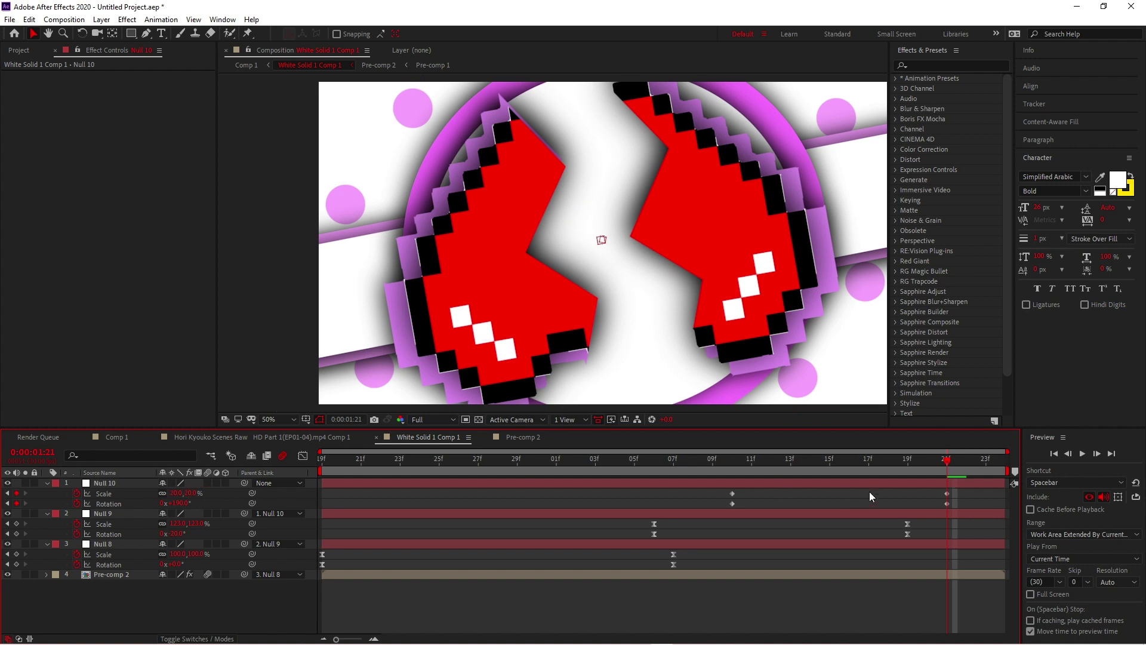
{"action": "left_click_drag", "start_coordinate": [916, 487], "coordinate": [982, 503]}
{"action": "left_click_drag", "start_coordinate": [990, 459], "coordinate": [985, 462]}
- At 0:00:01:24, reset Null 10's Scale and Rotation to their default values as closing keyframes
{"action": "key", "text": "Page_Down"}
{"action": "right_click", "coordinate": [137, 491]}
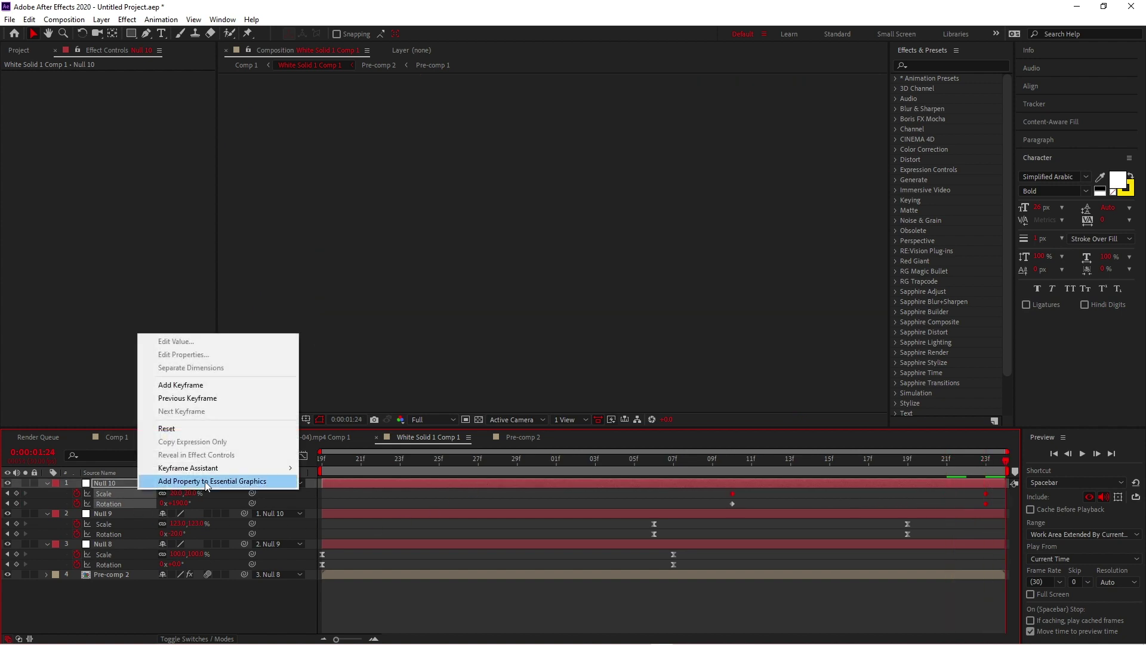
{"action": "left_click", "coordinate": [158, 428]}
- Apply Easy Ease to all of Null 10's Scale and Rotation keyframes, and return the viewer to Active Camera
{"action": "left_click_drag", "start_coordinate": [710, 492], "coordinate": [1043, 507]}
{"action": "key", "text": "F10"}
{"action": "key", "text": "F9"}
{"action": "left_click", "coordinate": [773, 501]}
{"action": "left_click", "coordinate": [517, 419]}
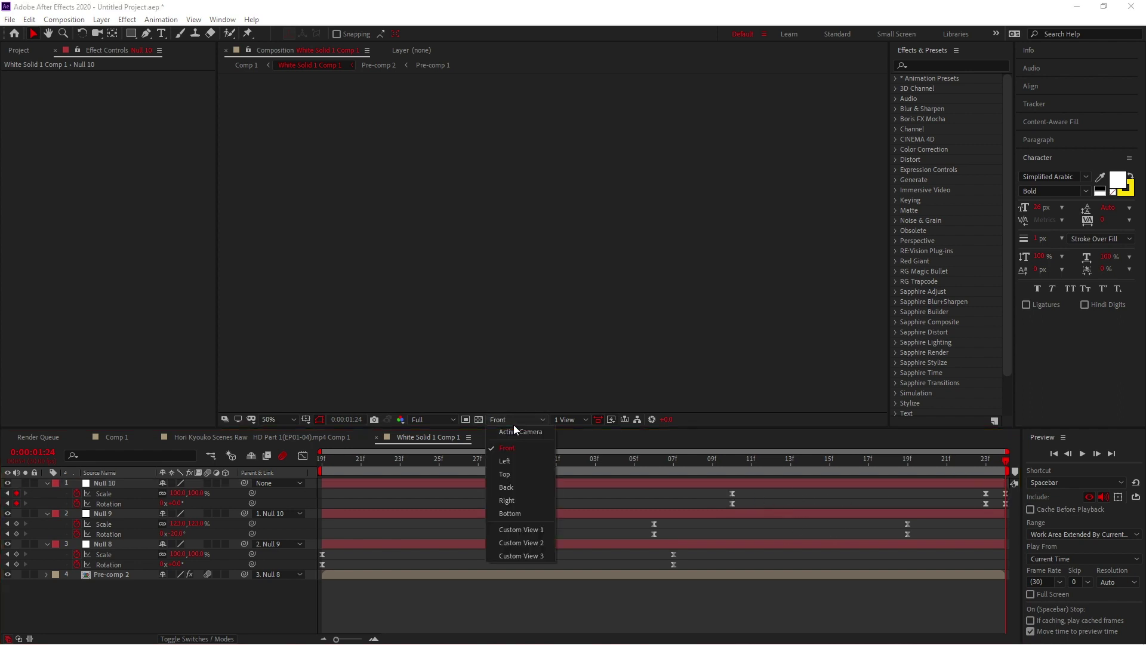
{"action": "left_click", "coordinate": [507, 452]}
- Shape Null 10's Scale value graph into a slow start with a steep drop at 0:00:01:23 and a near-straight rise to the end
{"action": "left_click", "coordinate": [733, 493]}
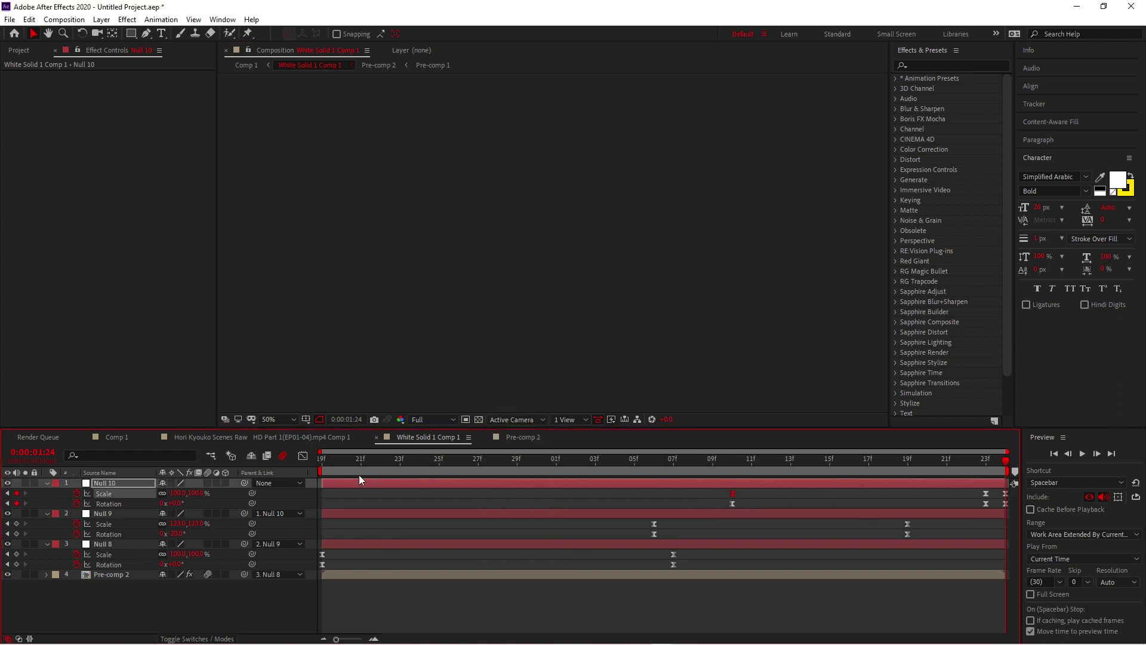
{"action": "left_click", "coordinate": [302, 455]}
{"action": "right_click", "coordinate": [879, 549]}
{"action": "left_click", "coordinate": [913, 434]}
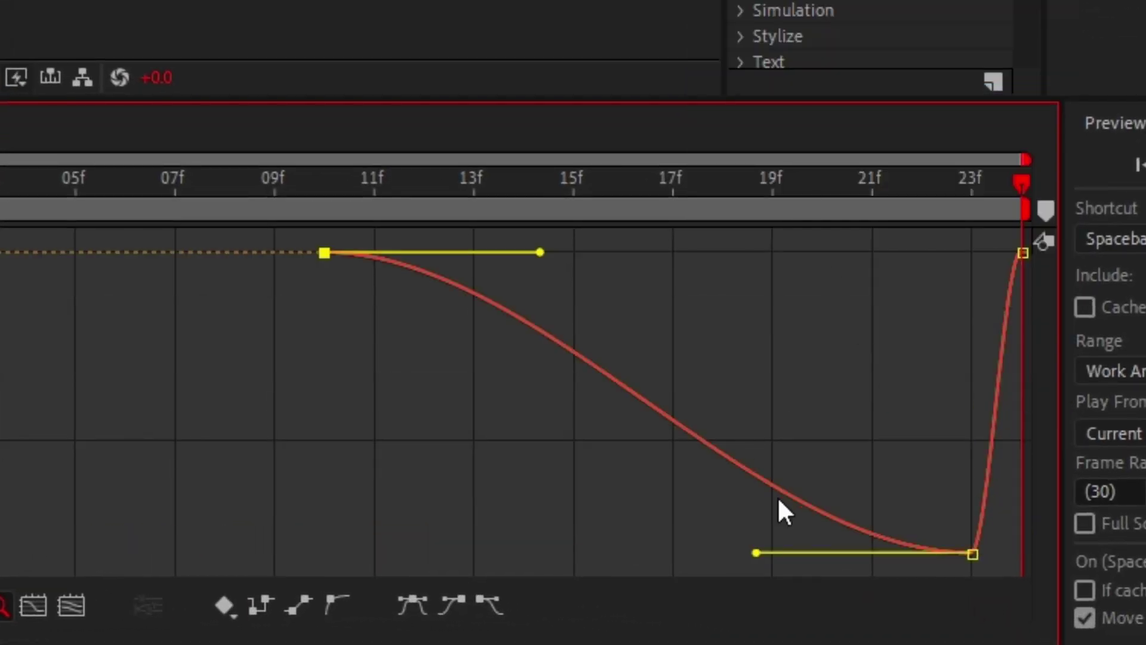
{"action": "left_click_drag", "start_coordinate": [756, 553], "coordinate": [1034, 262]}
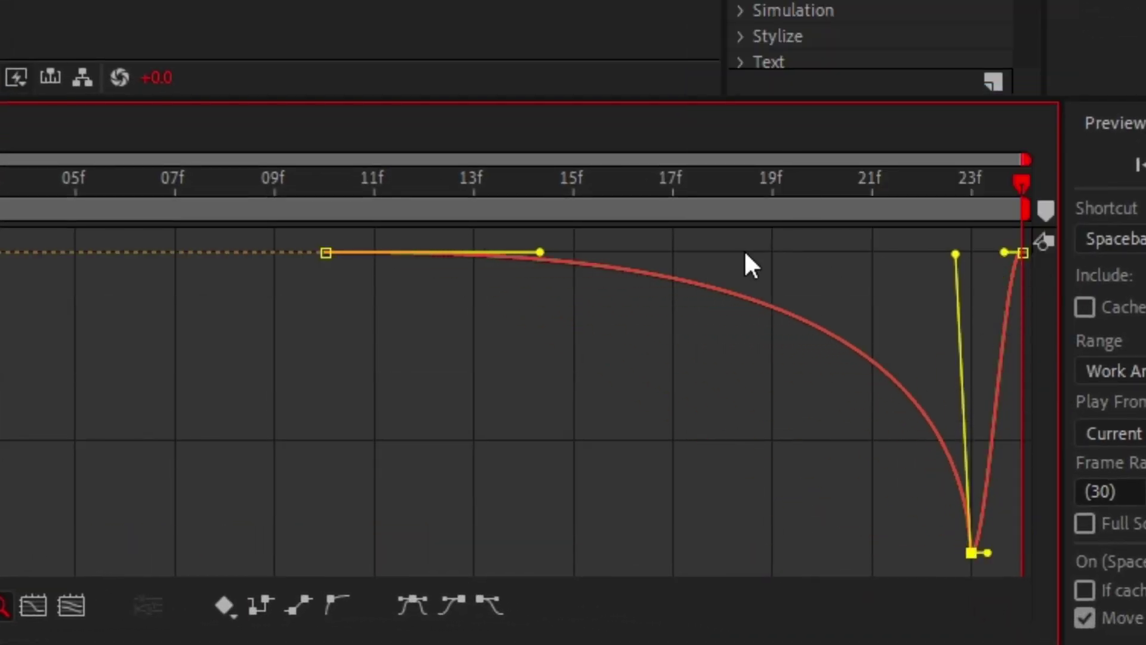
{"action": "left_click_drag", "start_coordinate": [540, 252], "coordinate": [864, 252]}
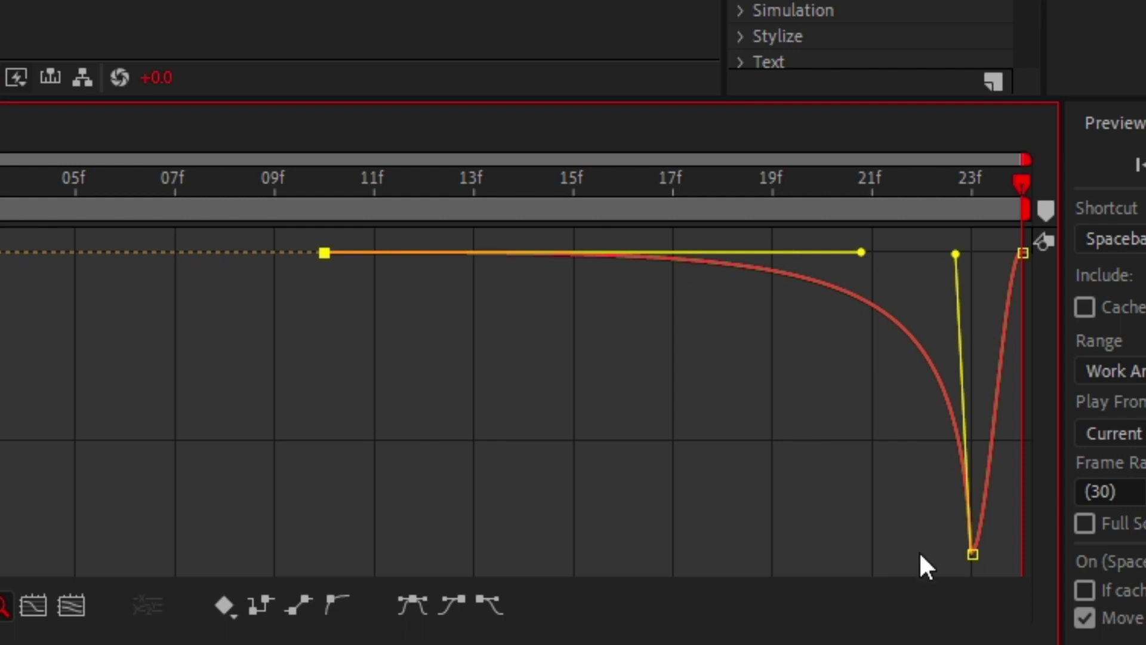
{"action": "left_click", "coordinate": [973, 554]}
{"action": "left_click_drag", "start_coordinate": [991, 553], "coordinate": [971, 435]}
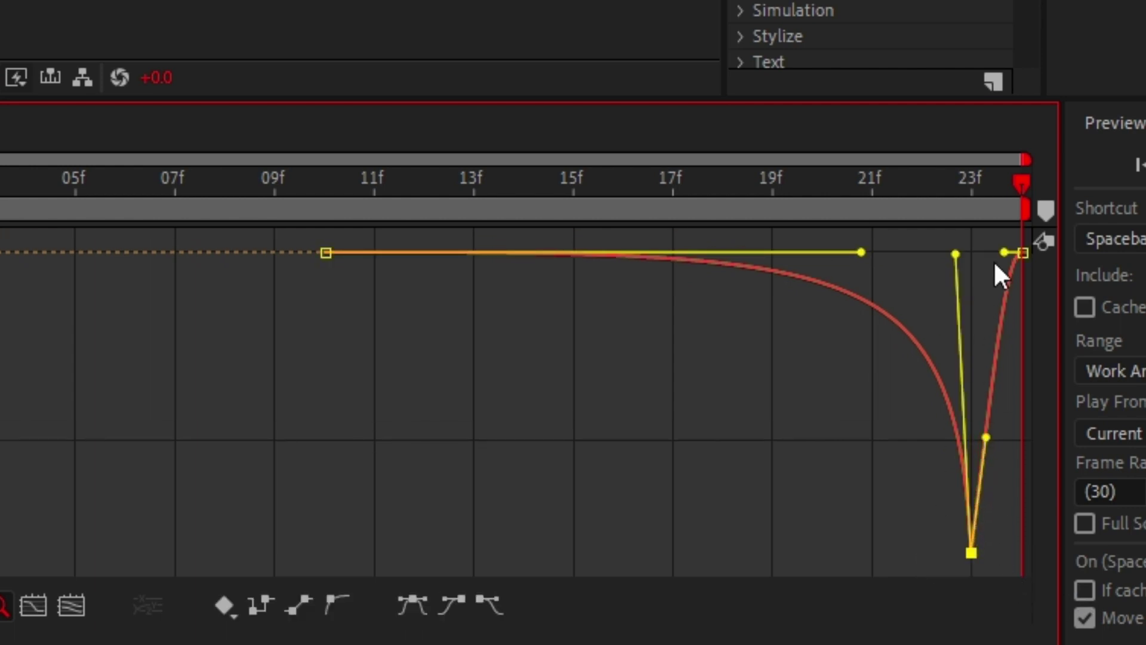
{"action": "left_click_drag", "start_coordinate": [1004, 252], "coordinate": [1002, 296]}
- Shape Null 10's Rotation value graph into a slow start with a steep rise at 0:00:01:23 and a near-straight drop to the end
{"action": "key", "text": "F2"}
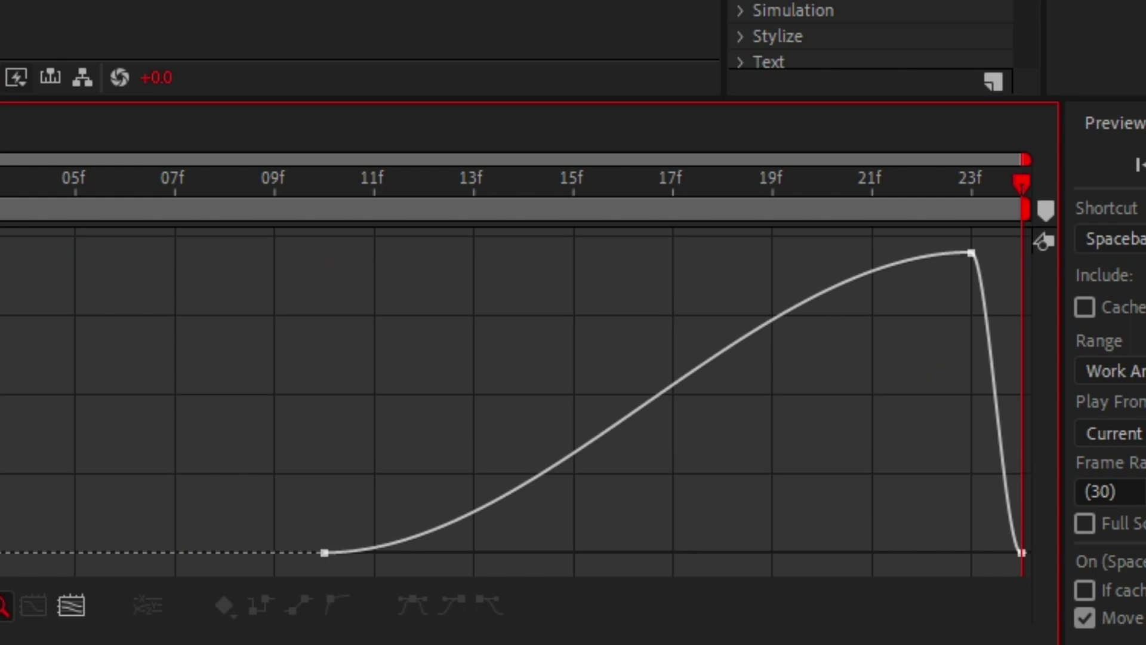
{"action": "left_click_drag", "start_coordinate": [480, 339], "coordinate": [302, 570]}
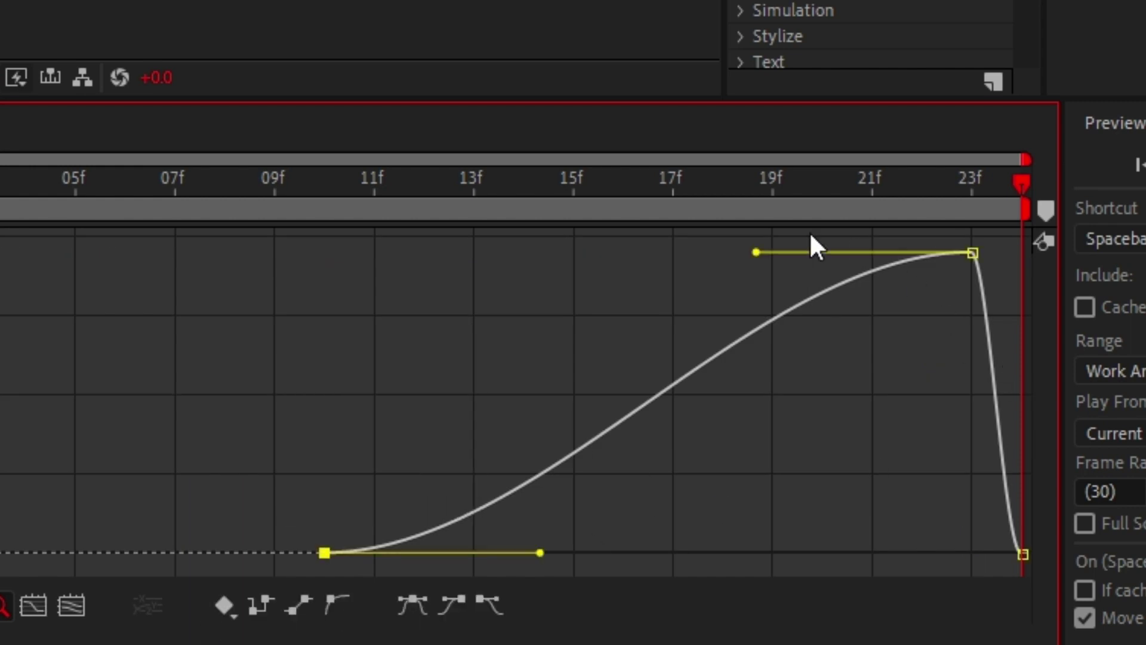
{"action": "left_click_drag", "start_coordinate": [757, 252], "coordinate": [955, 552]}
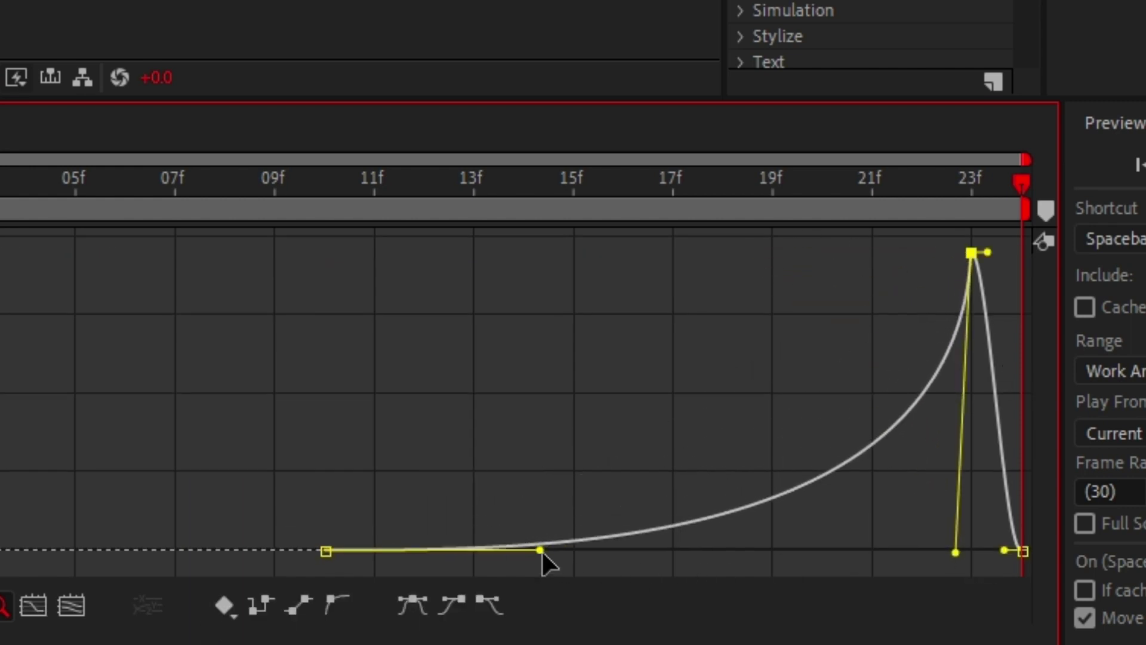
{"action": "left_click_drag", "start_coordinate": [541, 550], "coordinate": [870, 548]}
{"action": "left_click", "coordinate": [1022, 552]}
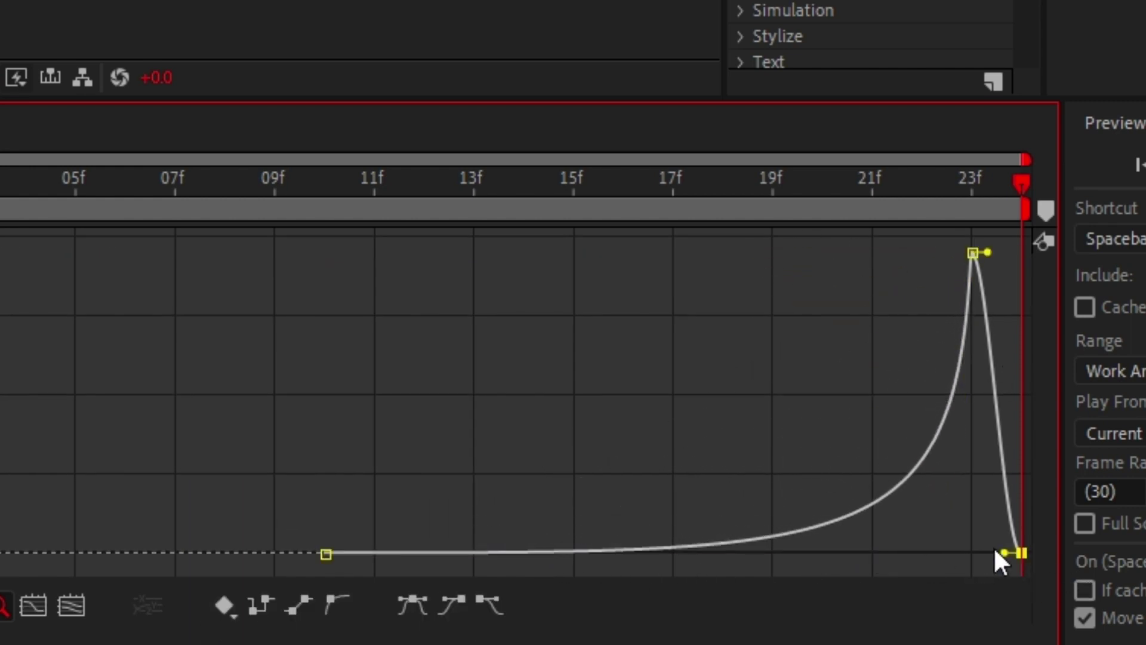
{"action": "left_click_drag", "start_coordinate": [993, 547], "coordinate": [1019, 460]}
{"action": "mouse_move", "coordinate": [975, 507]}
{"action": "left_mouse_down"}
{"action": "mouse_move", "coordinate": [1044, 570]}
{"action": "mouse_move", "coordinate": [1015, 470]}
{"action": "left_mouse_up"}
{"action": "left_click_drag", "start_coordinate": [988, 252], "coordinate": [981, 337]}
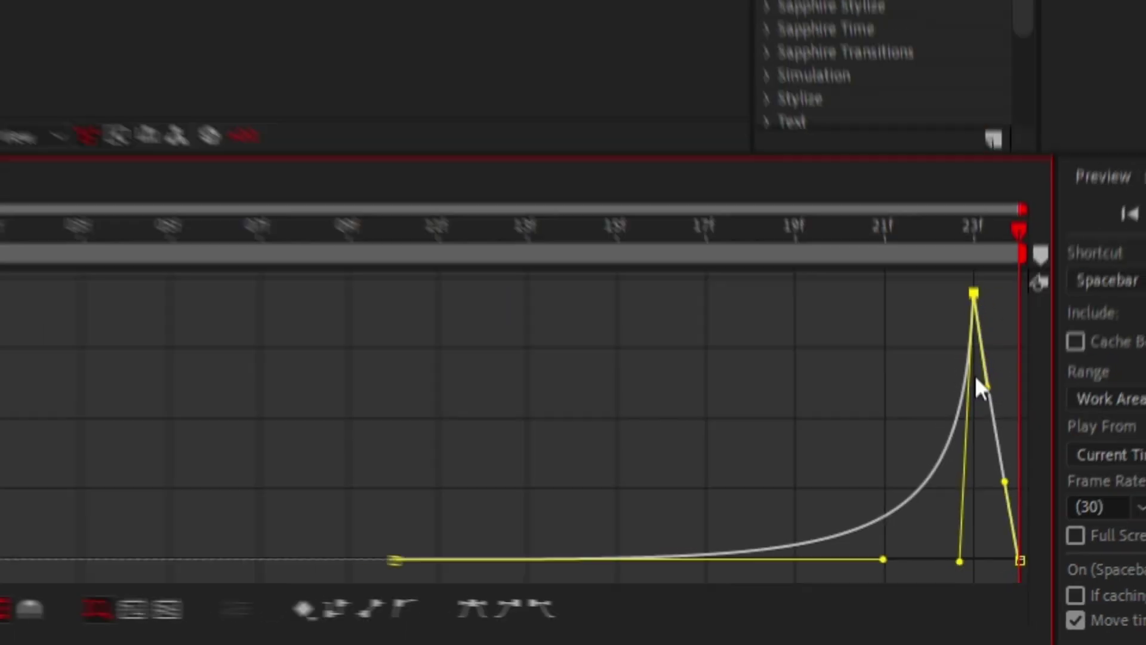
- Preview the null-driven motion in White Solid 1 Comp 1, leave the graph view, and open Pre-comp 2
{"action": "key", "text": "space"}
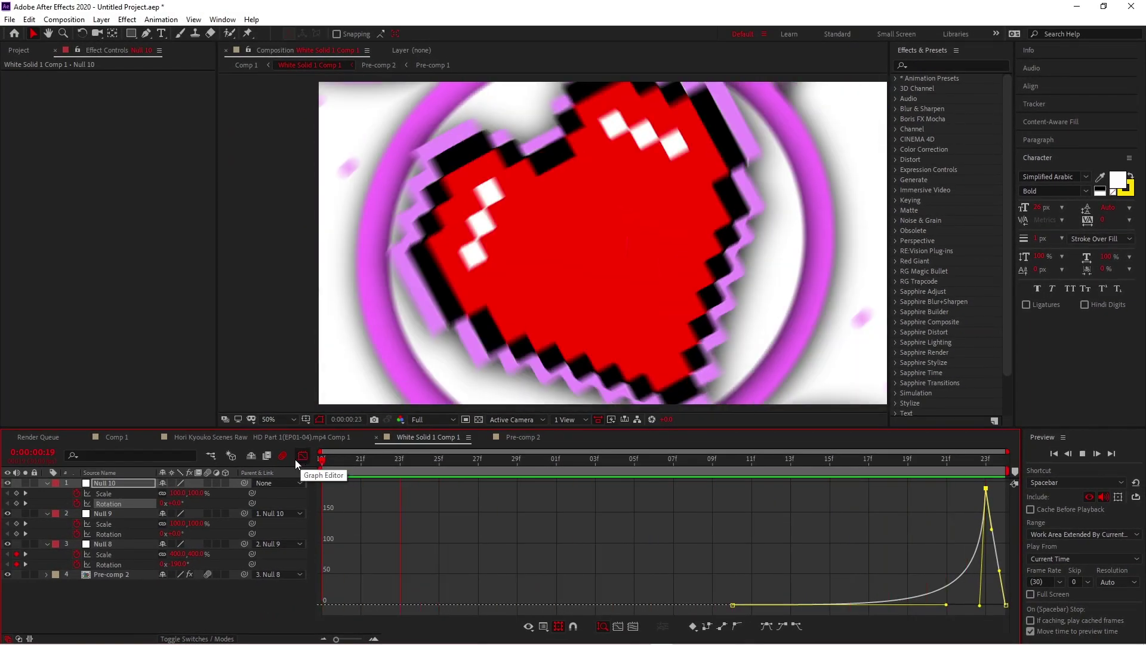
{"action": "left_click", "coordinate": [295, 459]}
{"action": "left_click", "coordinate": [780, 573]}
{"action": "double_click", "coordinate": [779, 571]}
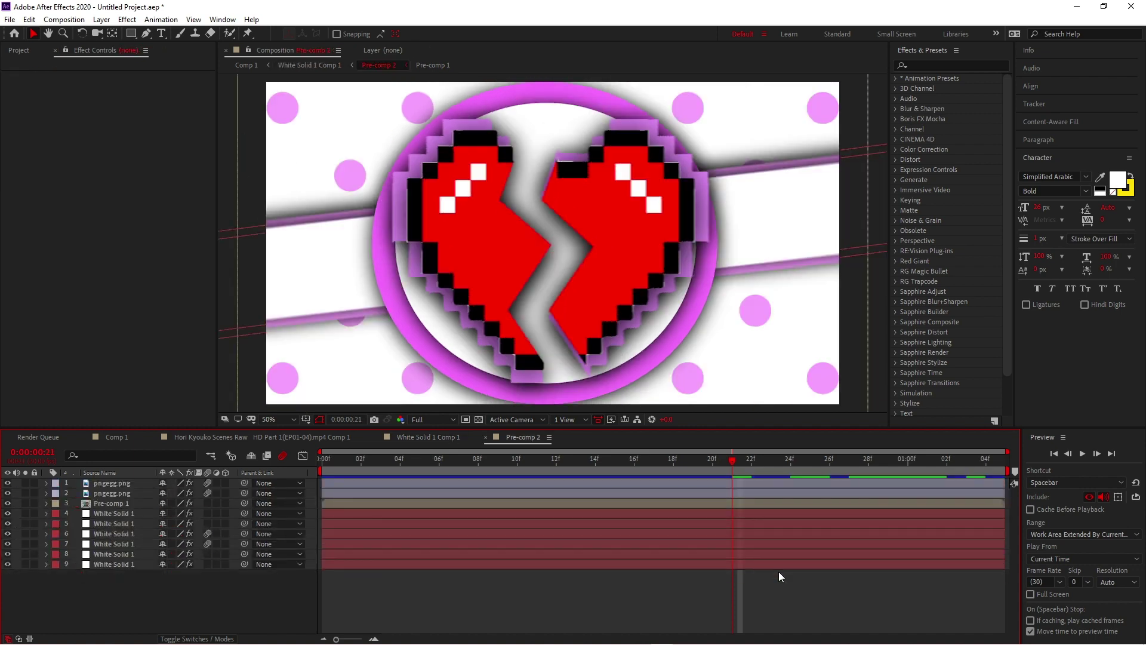
- Reveal the Rotation keyframes of the two bar layers (6 and 7) and move their second keyframes to 0:00:00:23
{"action": "left_click", "coordinate": [745, 515]}
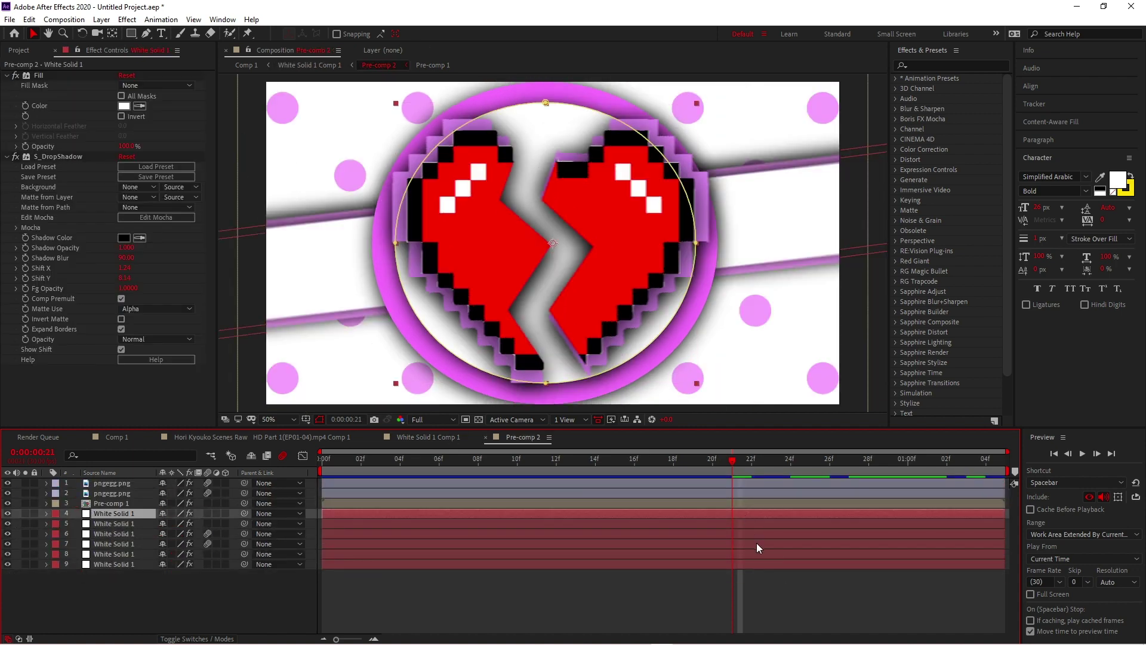
{"action": "left_click", "coordinate": [757, 546]}
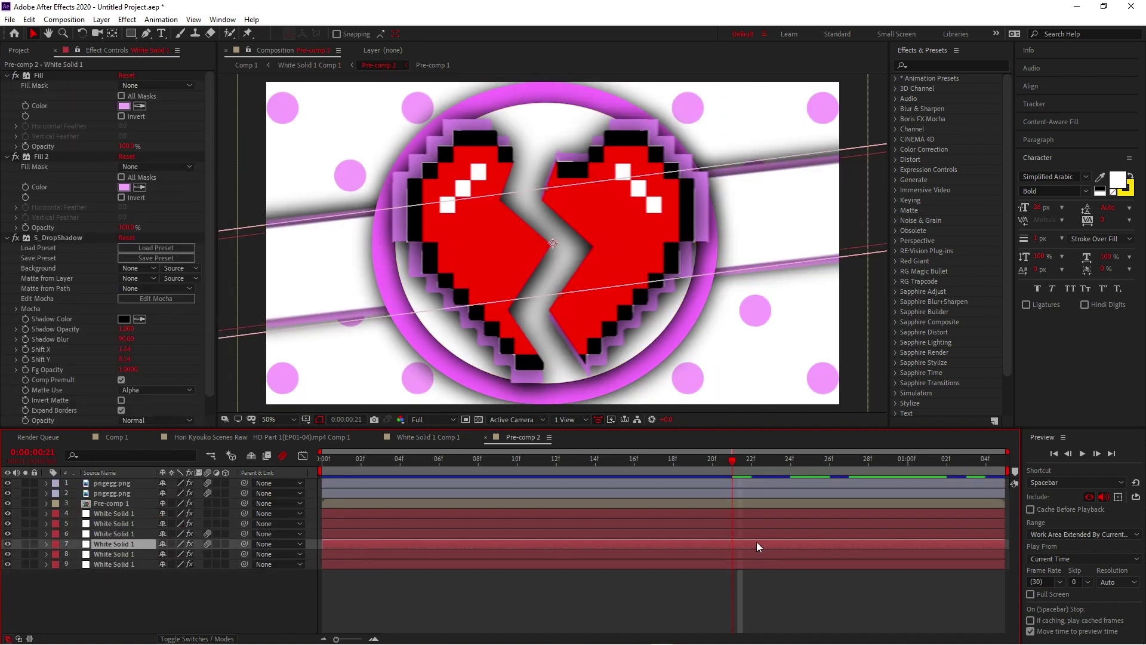
{"action": "key", "text": "r"}
{"action": "left_click", "coordinate": [750, 535]}
{"action": "key", "text": "r"}
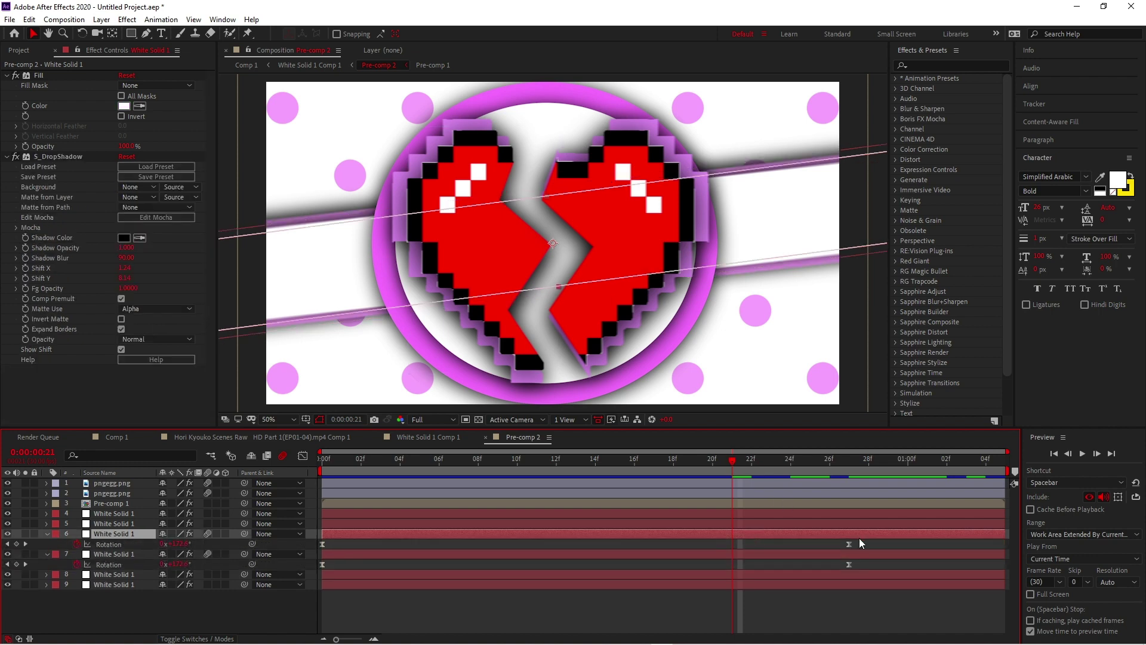
{"action": "left_click_drag", "start_coordinate": [860, 540], "coordinate": [264, 561]}
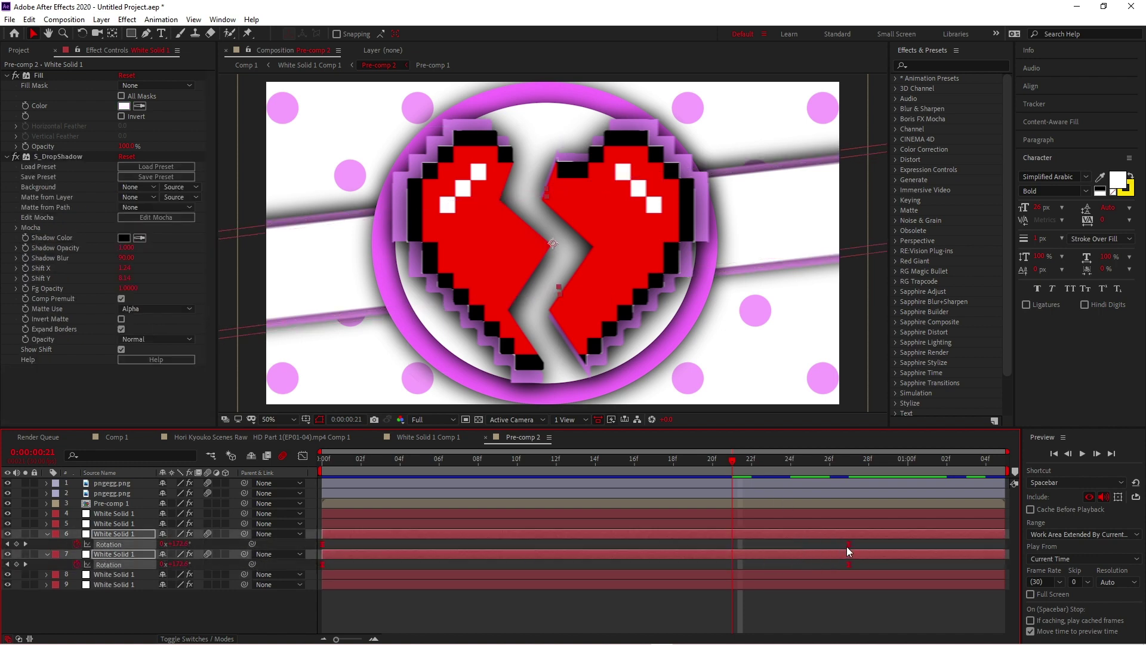
{"action": "key", "text": "F9"}
{"action": "left_click_drag", "start_coordinate": [769, 461], "coordinate": [792, 463]}
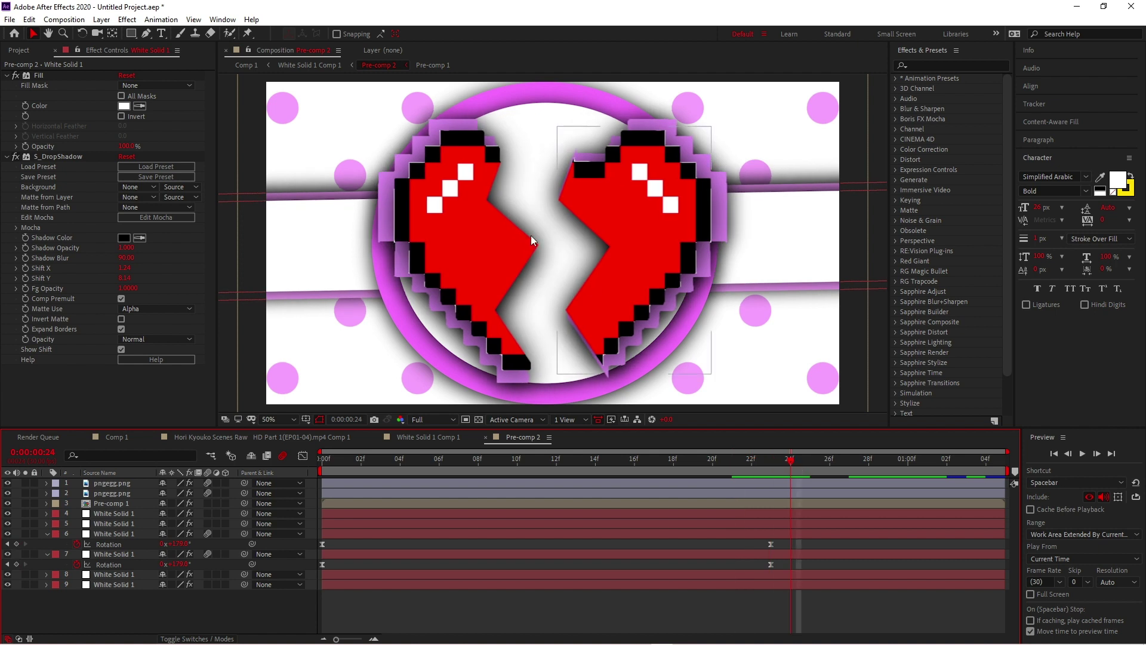
- At 0:00:00:27, set Rotation to -41° on both bar layers and move the new keyframes to the composition's end
{"action": "left_click", "coordinate": [847, 465]}
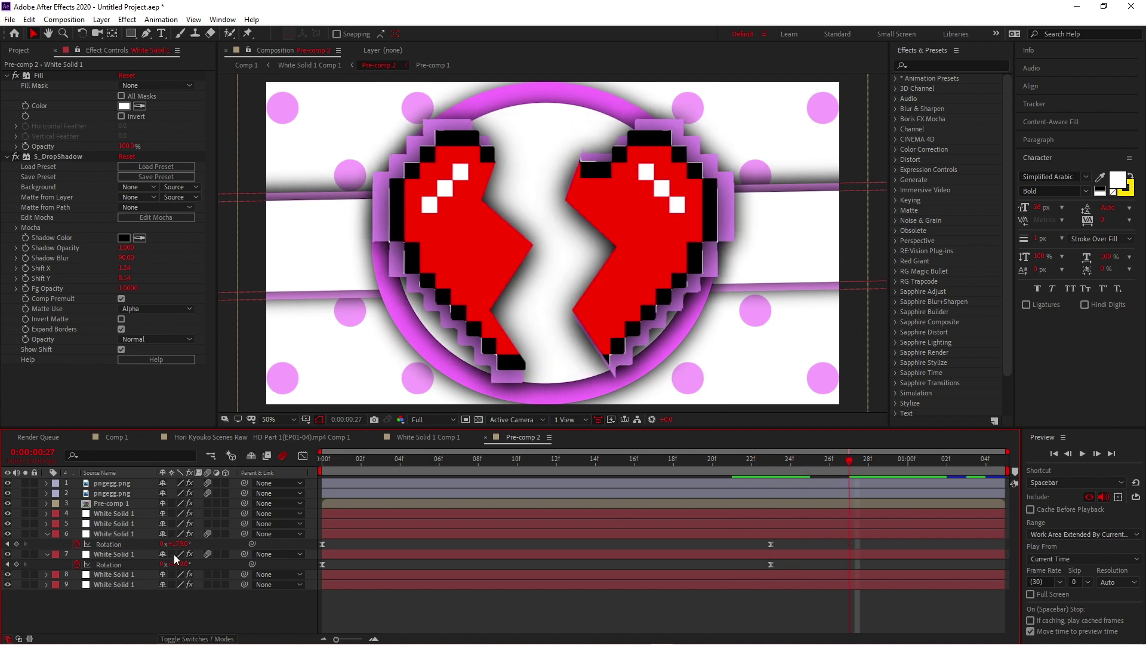
{"action": "left_click_drag", "start_coordinate": [185, 550], "coordinate": [62, 555]}
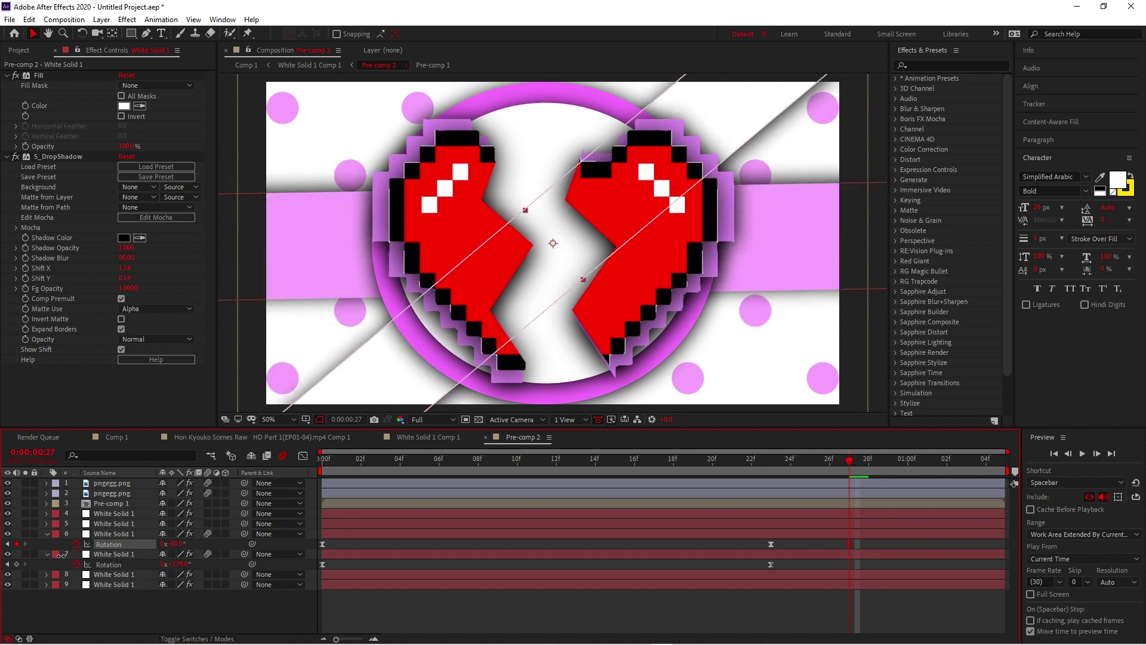
{"action": "left_click_drag", "start_coordinate": [57, 557], "coordinate": [61, 554]}
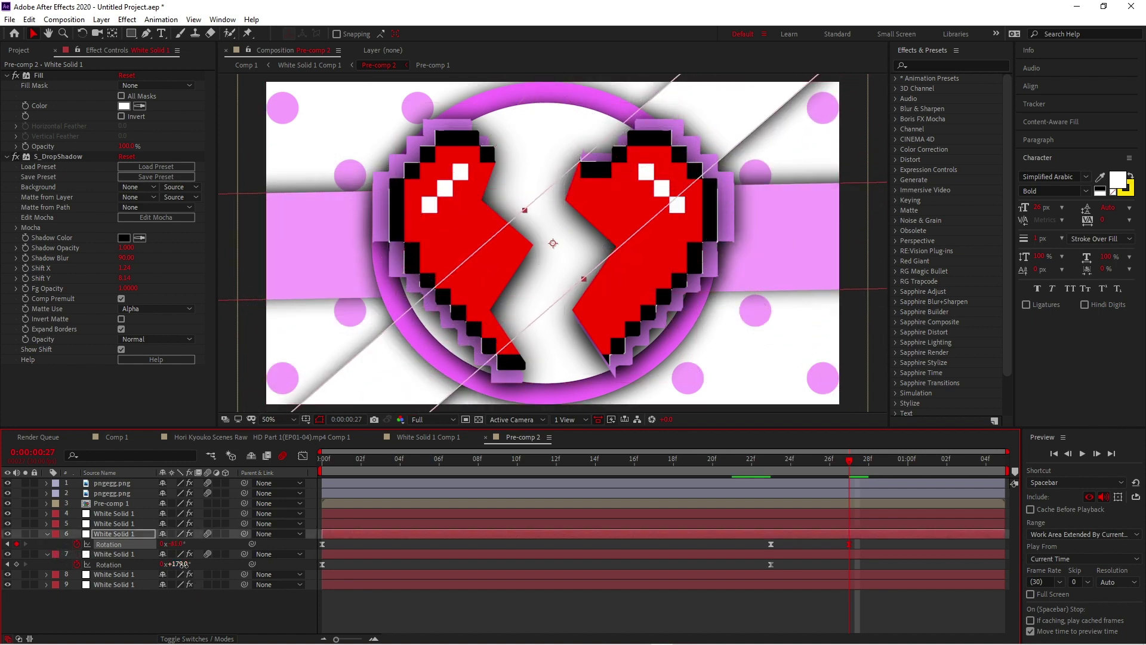
{"action": "left_click", "coordinate": [179, 564]}
{"action": "type", "text": "-41"}
{"action": "key", "text": "Return"}
{"action": "left_click_drag", "start_coordinate": [843, 541], "coordinate": [1009, 542]}
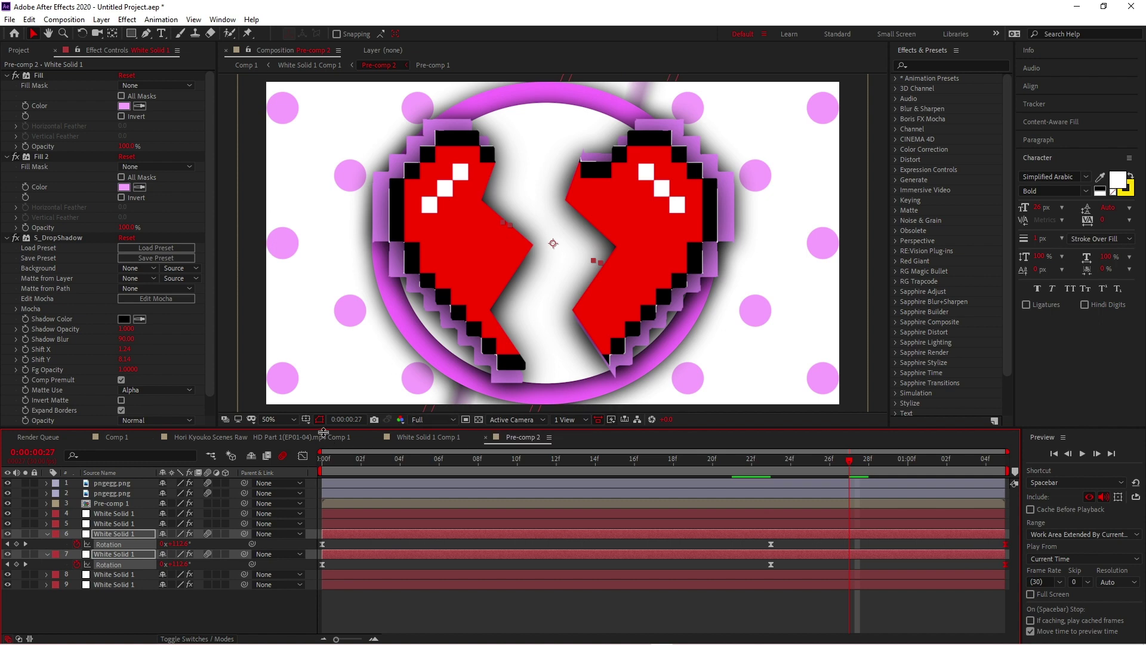
- Shape both bars' Rotation speed graph to peak just after 0:00:00:23 and taper to the end, and preview White Solid 1 Comp 1
{"action": "left_click", "coordinate": [304, 457]}
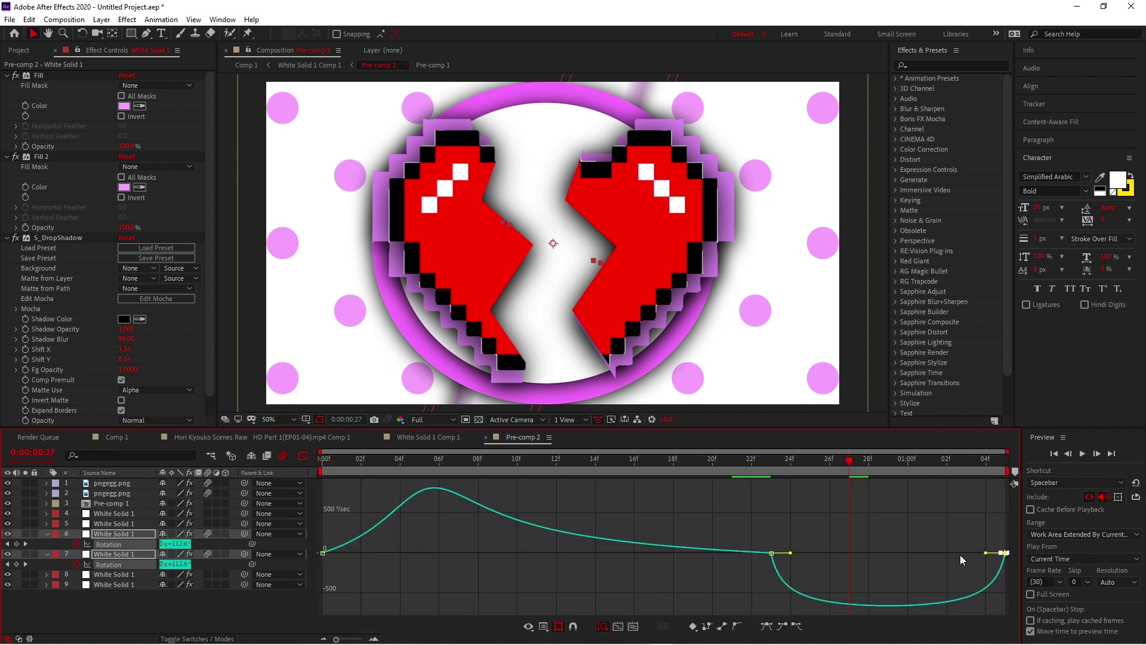
{"action": "left_click_drag", "start_coordinate": [947, 551], "coordinate": [814, 550]}
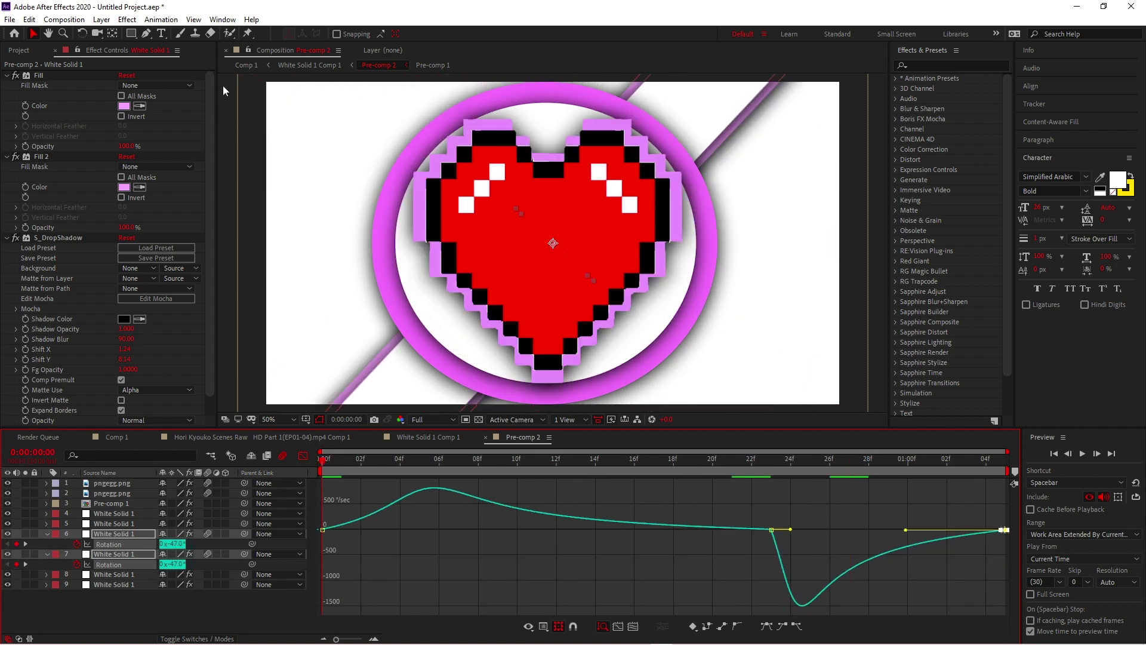
{"action": "left_click", "coordinate": [308, 65]}
{"action": "key", "text": "space"}
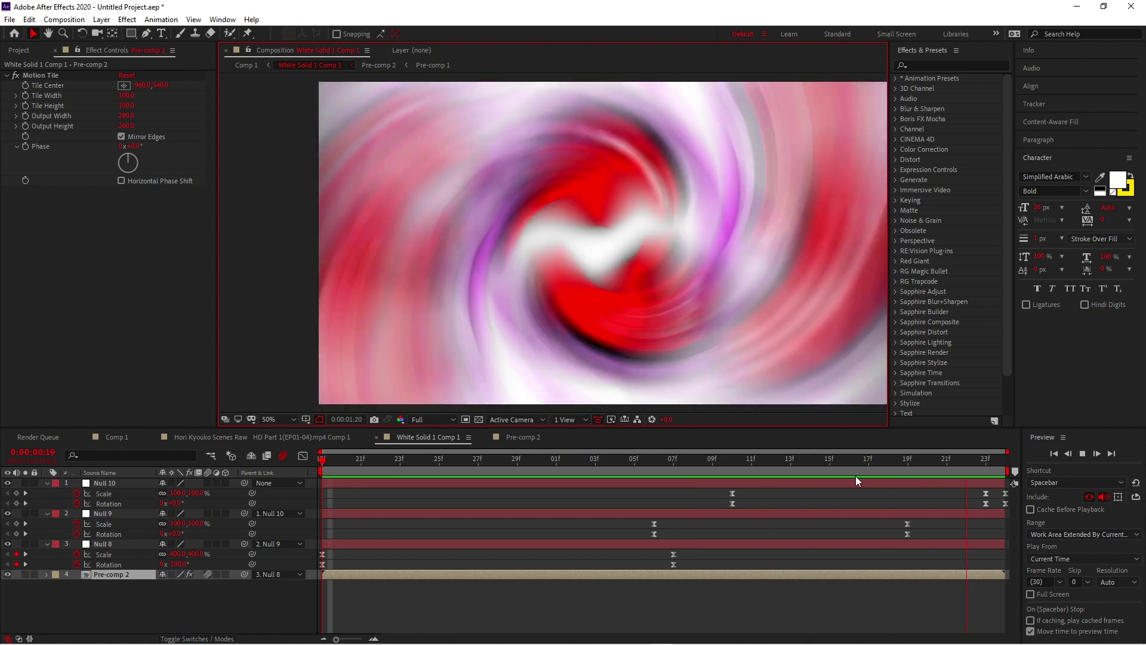
- In Pre-comp 2, set both bars' final Rotation keyframes at 0:00:01:05 to 12° and preview the result in White Solid 1 Comp 1
{"action": "left_click", "coordinate": [888, 463]}
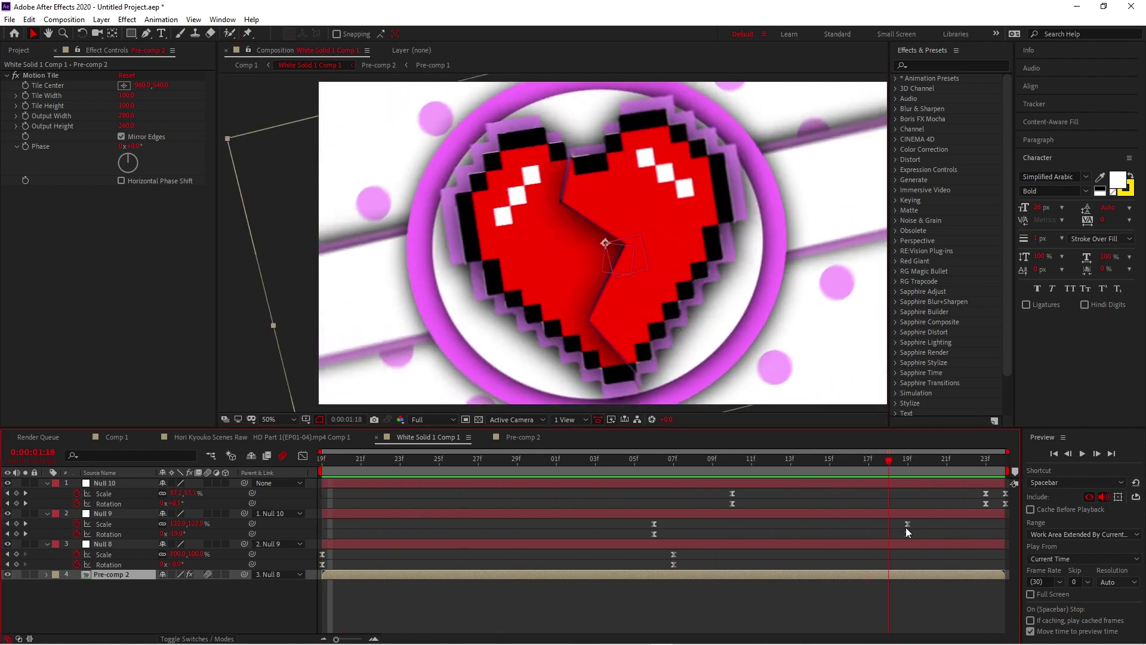
{"action": "left_click", "coordinate": [904, 568]}
{"action": "left_click", "coordinate": [911, 576]}
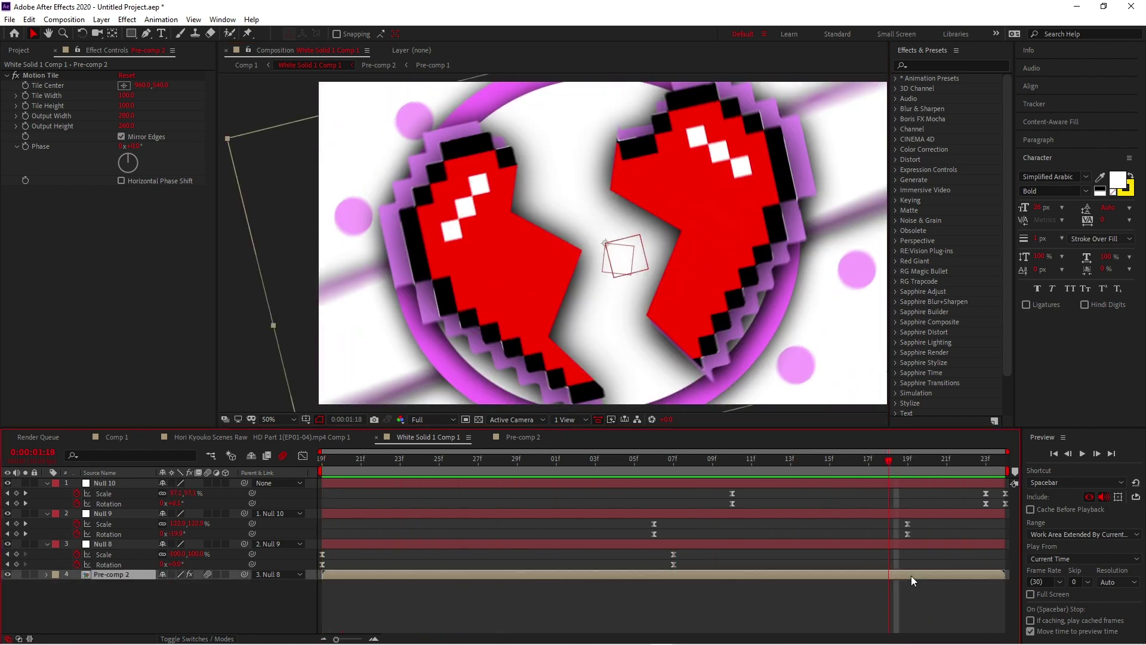
{"action": "double_click", "coordinate": [911, 575]}
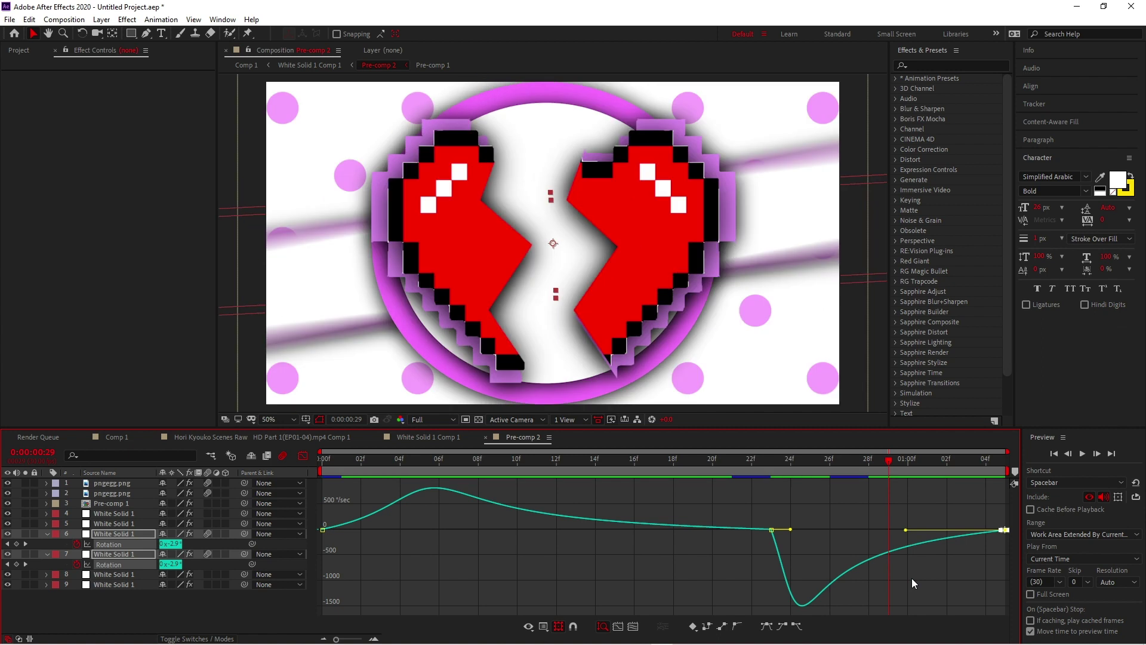
{"action": "left_click", "coordinate": [977, 468]}
{"action": "left_click", "coordinate": [25, 544]}
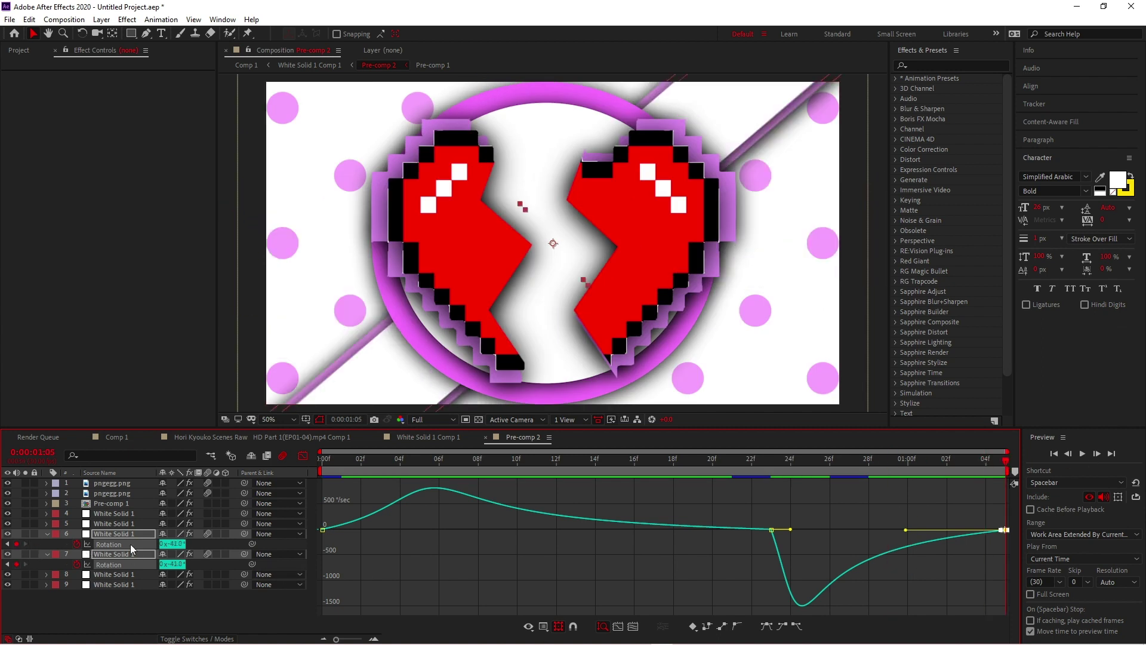
{"action": "left_click_drag", "start_coordinate": [180, 544], "coordinate": [208, 540]}
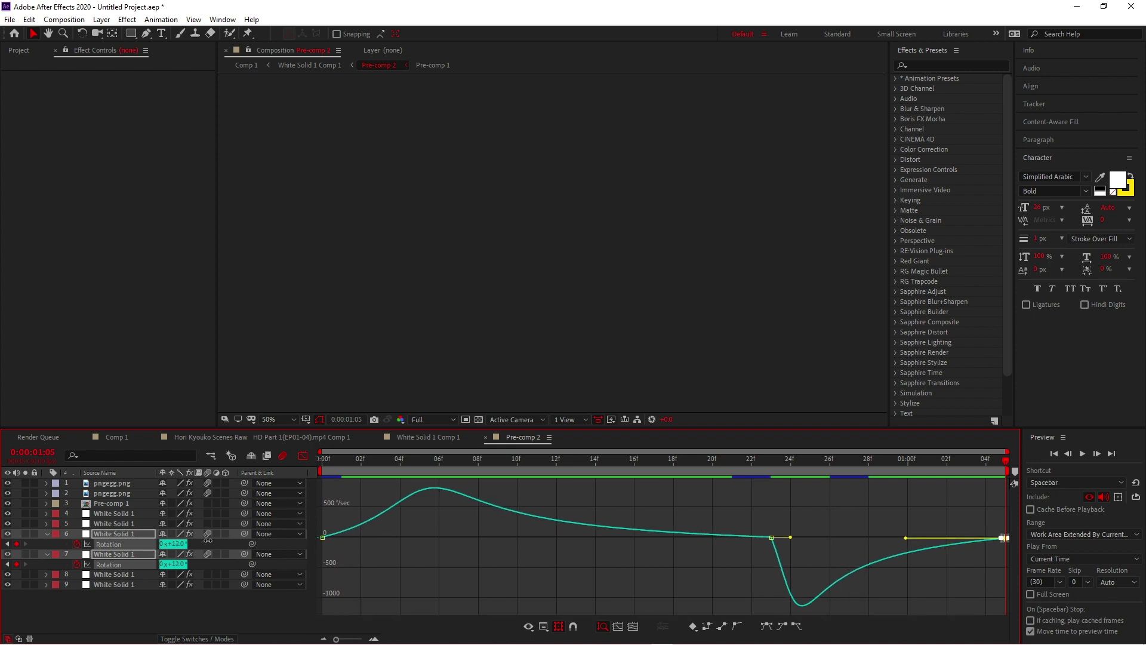
{"action": "key", "text": "space"}
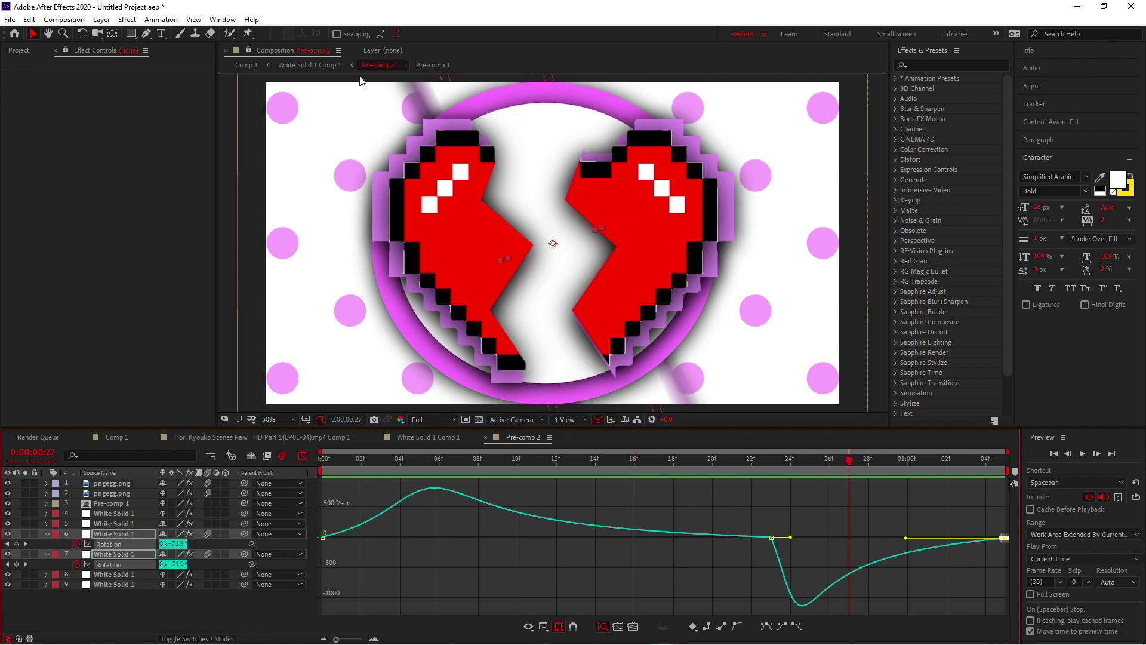
{"action": "left_click", "coordinate": [332, 67]}
{"action": "key", "text": "space"}
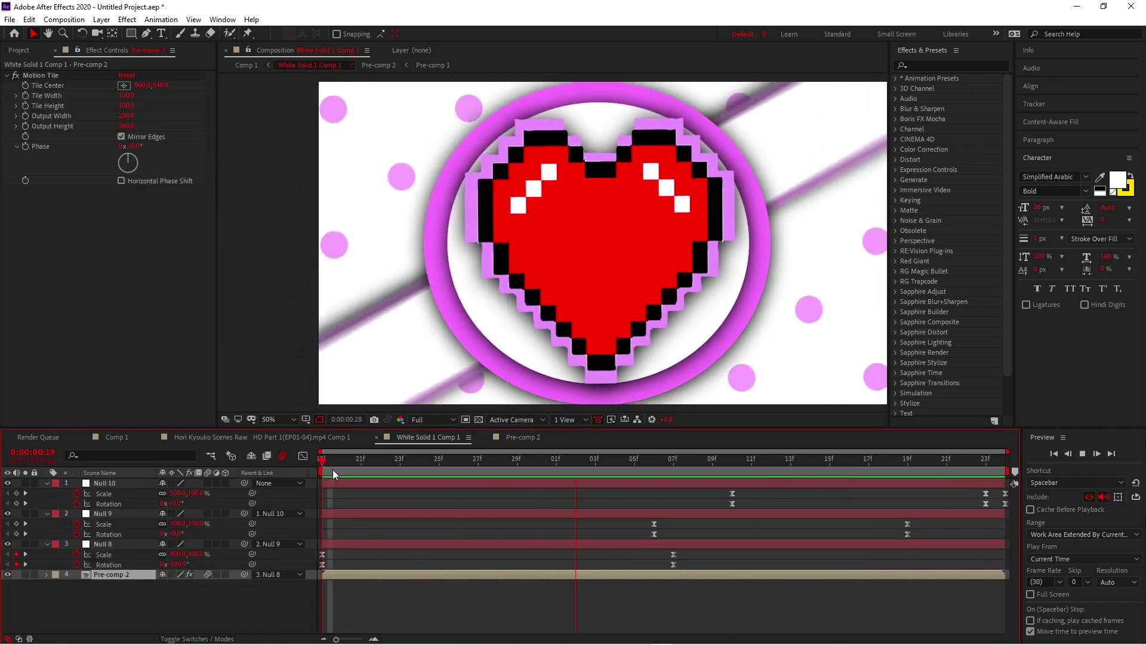
{"action": "key", "text": "space"}
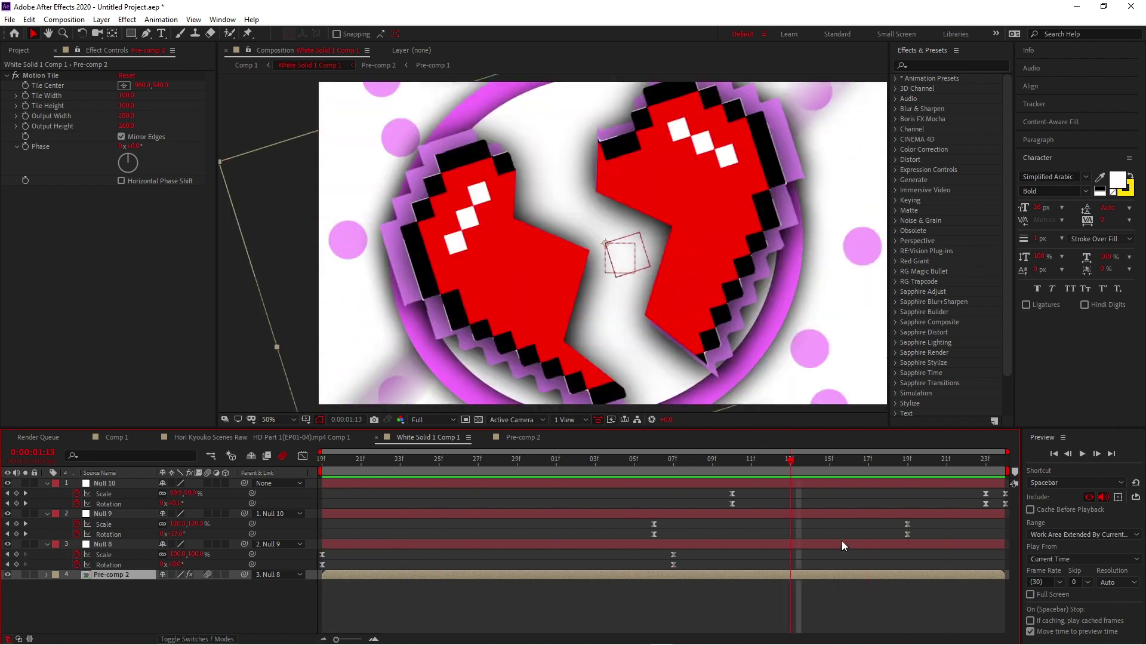
- Move both bars' middle Rotation keyframes in Pre-comp 2 to 0:00:00:17, keep the last ones at the end, and preview White Solid 1 Comp 1
{"action": "double_click", "coordinate": [840, 572]}
{"action": "left_click", "coordinate": [303, 456]}
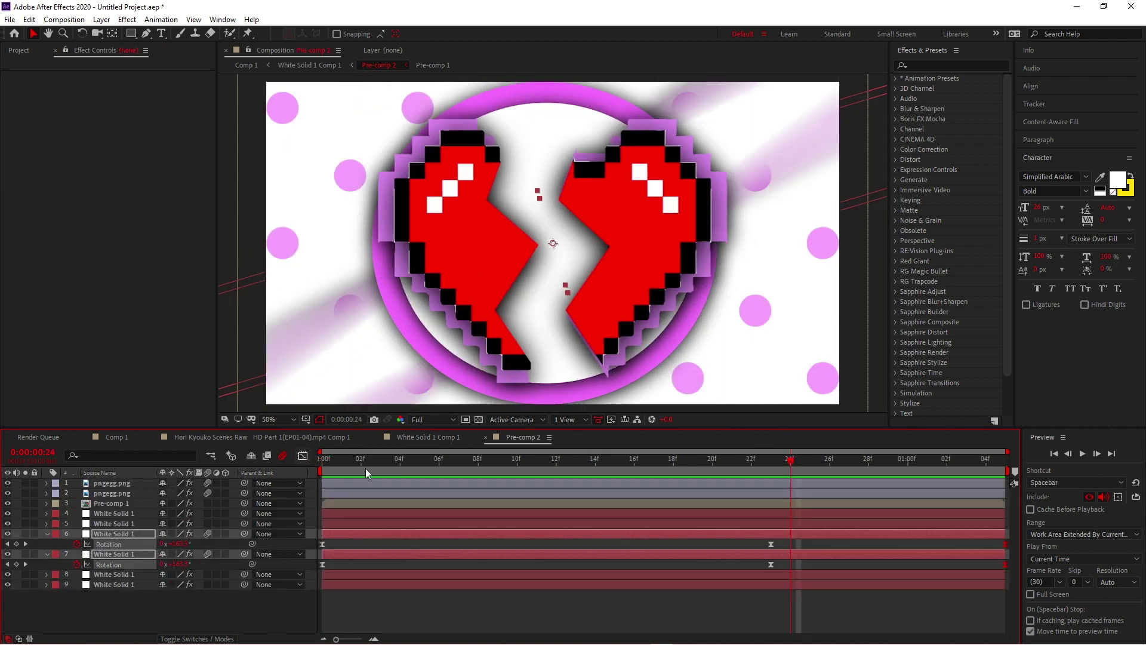
{"action": "left_click_drag", "start_coordinate": [739, 543], "coordinate": [1017, 577]}
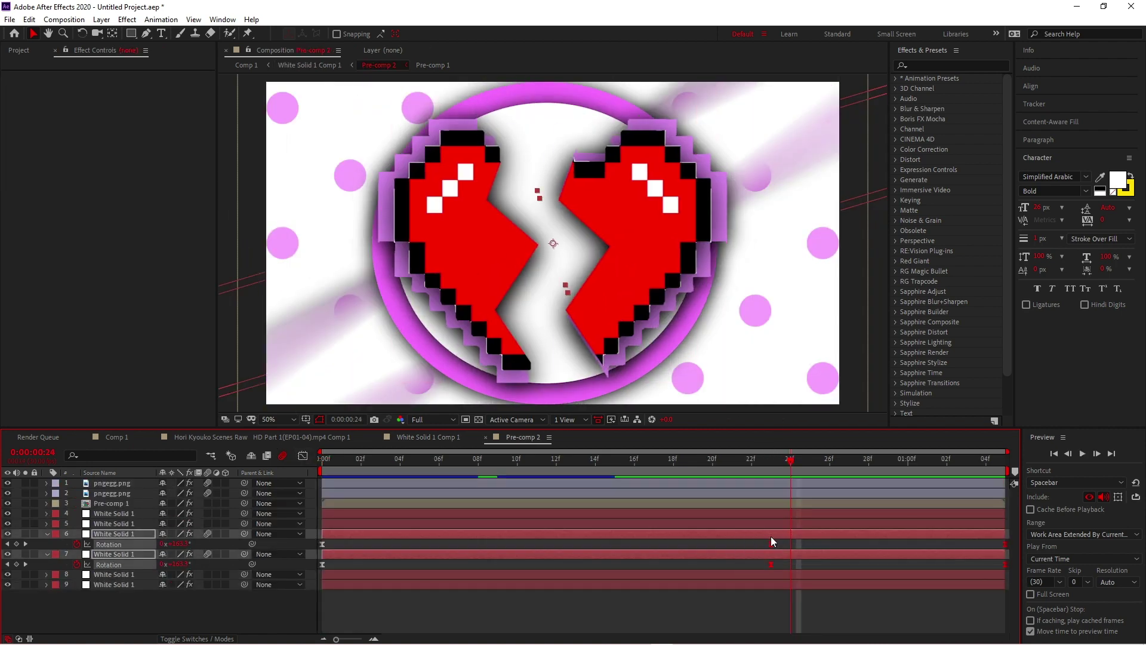
{"action": "left_click_drag", "start_coordinate": [675, 544], "coordinate": [654, 544]}
{"action": "left_click_drag", "start_coordinate": [887, 546], "coordinate": [1005, 557]}
{"action": "left_click", "coordinate": [956, 608]}
{"action": "left_click_drag", "start_coordinate": [731, 463], "coordinate": [197, 486]}
{"action": "key", "text": "space"}
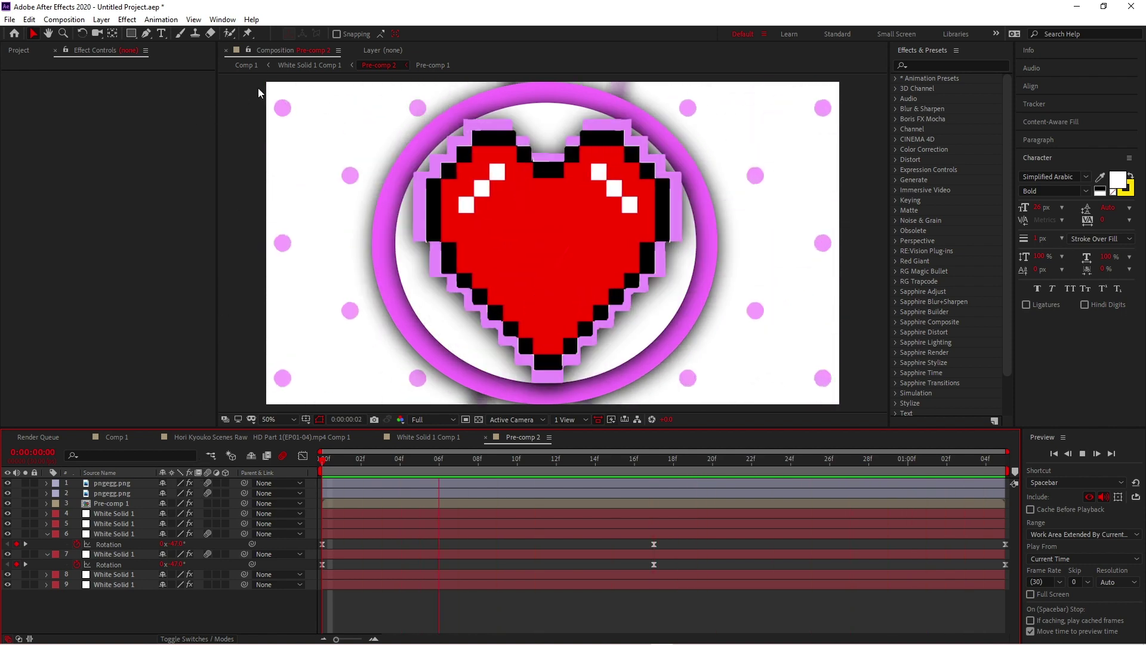
{"action": "left_click", "coordinate": [309, 64]}
{"action": "key", "text": "space"}
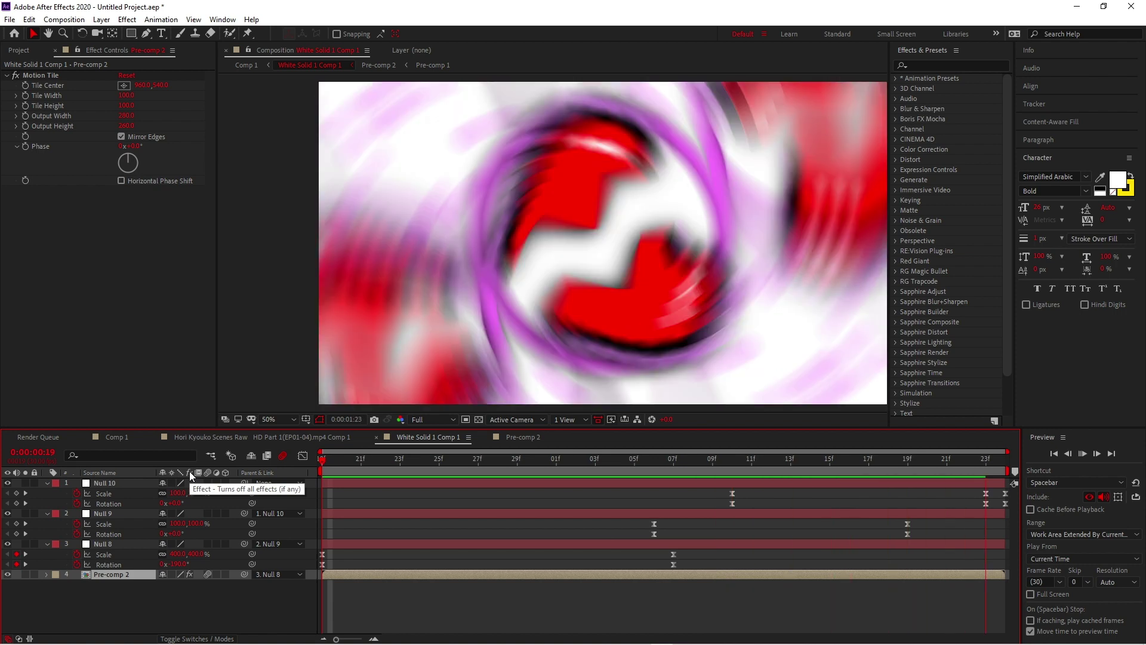
{"action": "key", "text": "space"}
- Set the Scale of the Pre-comp 2 layer to 110% and preview the animation
{"action": "left_click_drag", "start_coordinate": [747, 470], "coordinate": [877, 471]}
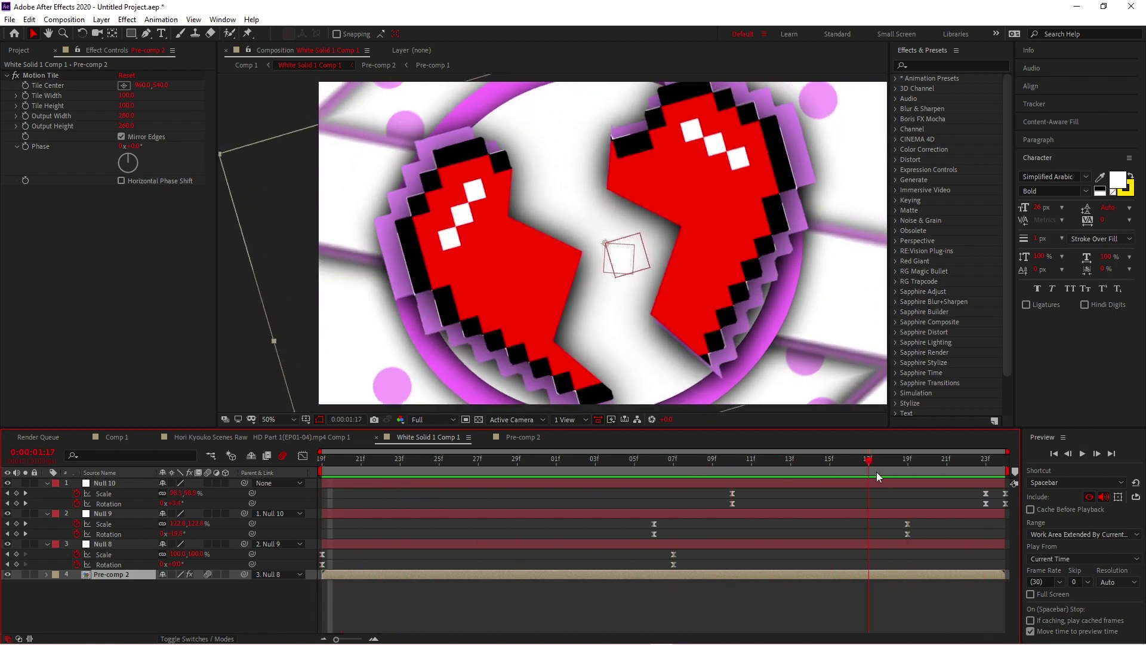
{"action": "key", "text": "s"}
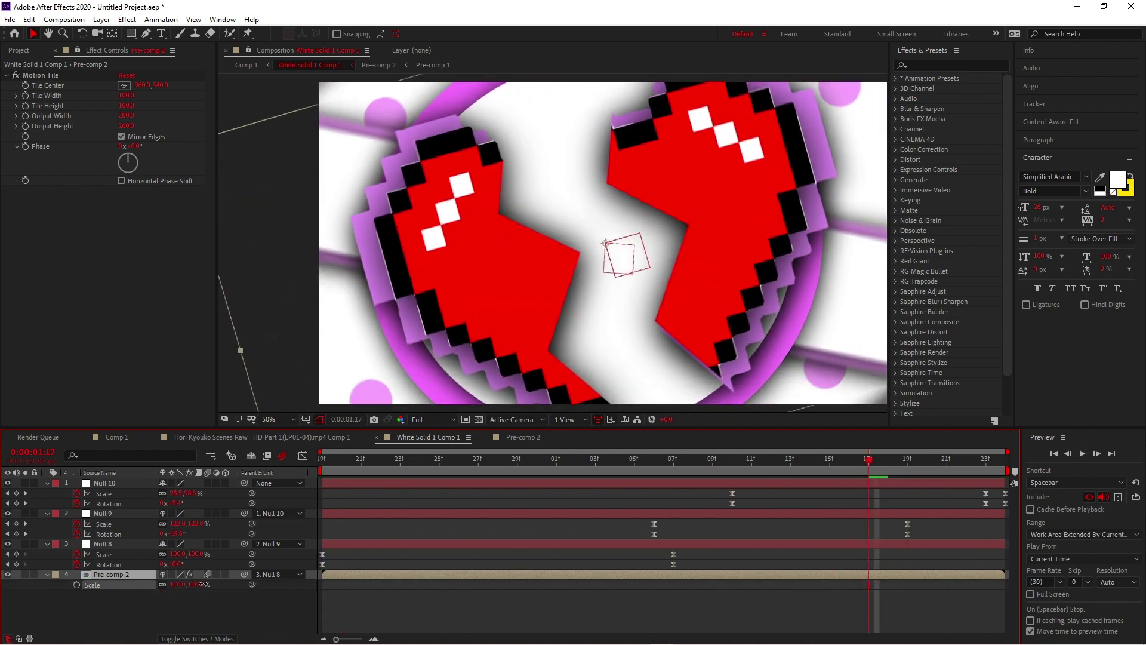
{"action": "left_click", "coordinate": [854, 464]}
{"action": "key", "text": "space"}
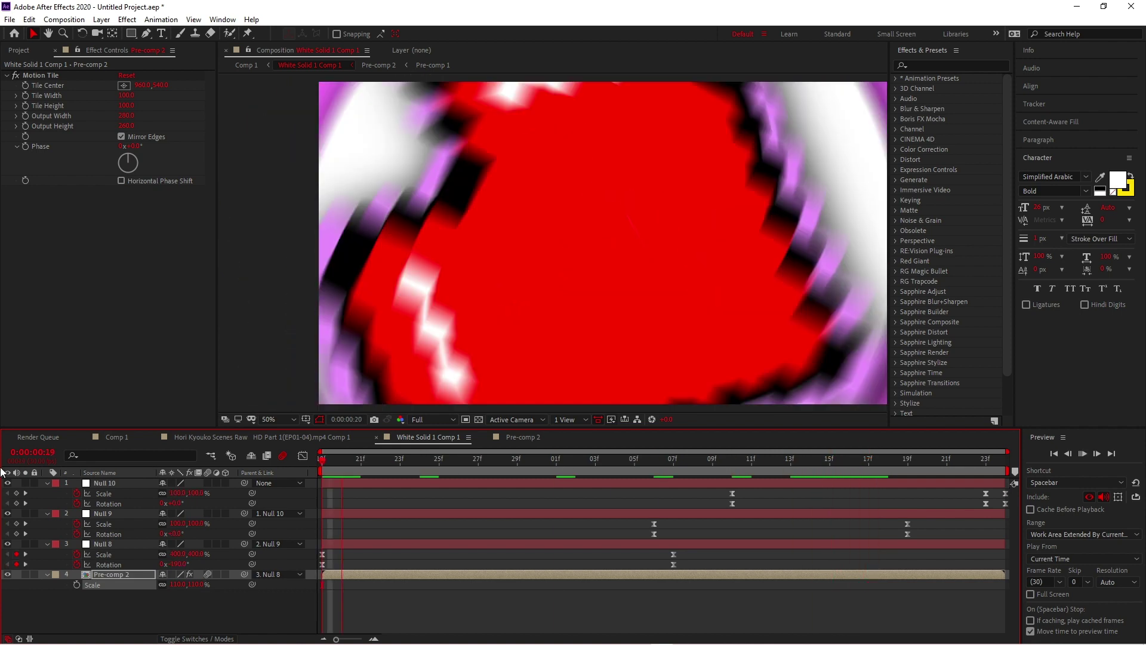
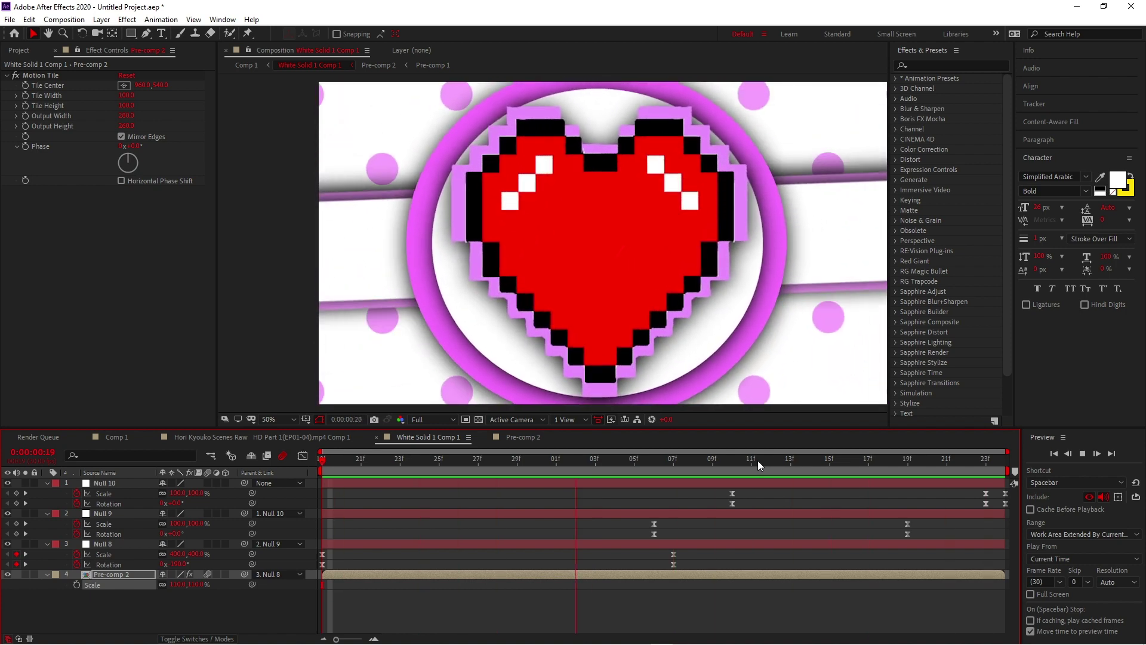
{"action": "key", "text": "space"}
- Collapse the revealed properties of Null 10, Null 9, Null 8 and Pre-comp 2 in the timeline
{"action": "key", "text": "Page_Up"}
{"action": "left_click", "coordinate": [358, 557]}
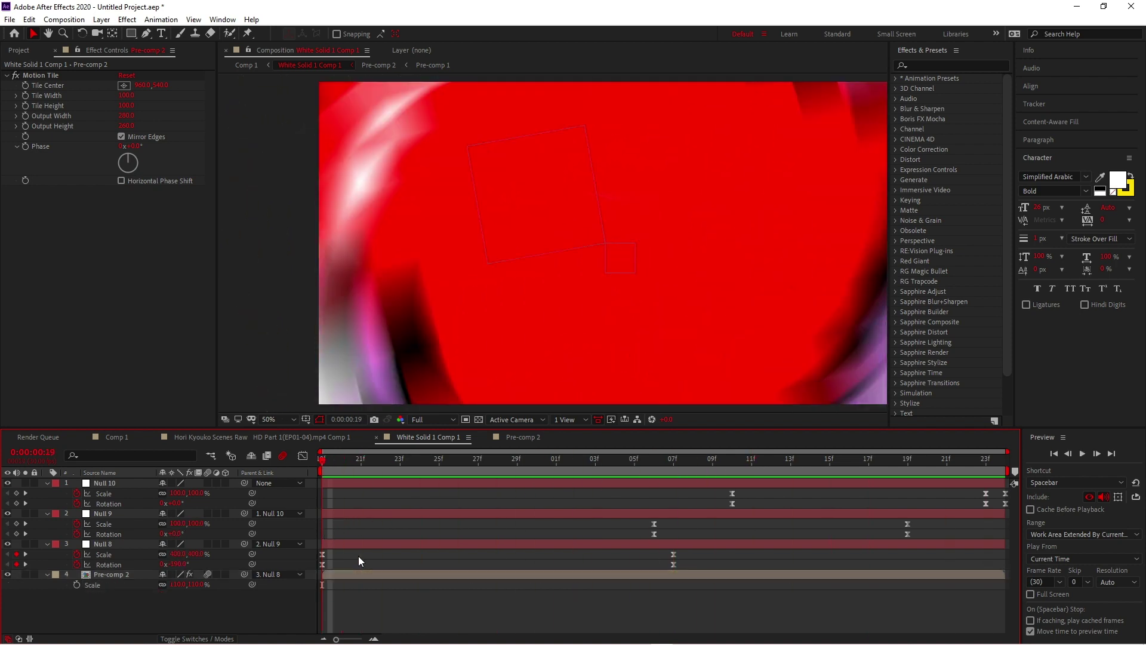
{"action": "key", "text": "u"}
{"action": "left_click", "coordinate": [371, 515]}
{"action": "left_click", "coordinate": [371, 521]}
- Preview White Solid 1 Comp 1, then open Comp 1 and play the whole sequence from the start
{"action": "left_click_drag", "start_coordinate": [344, 463], "coordinate": [519, 463]}
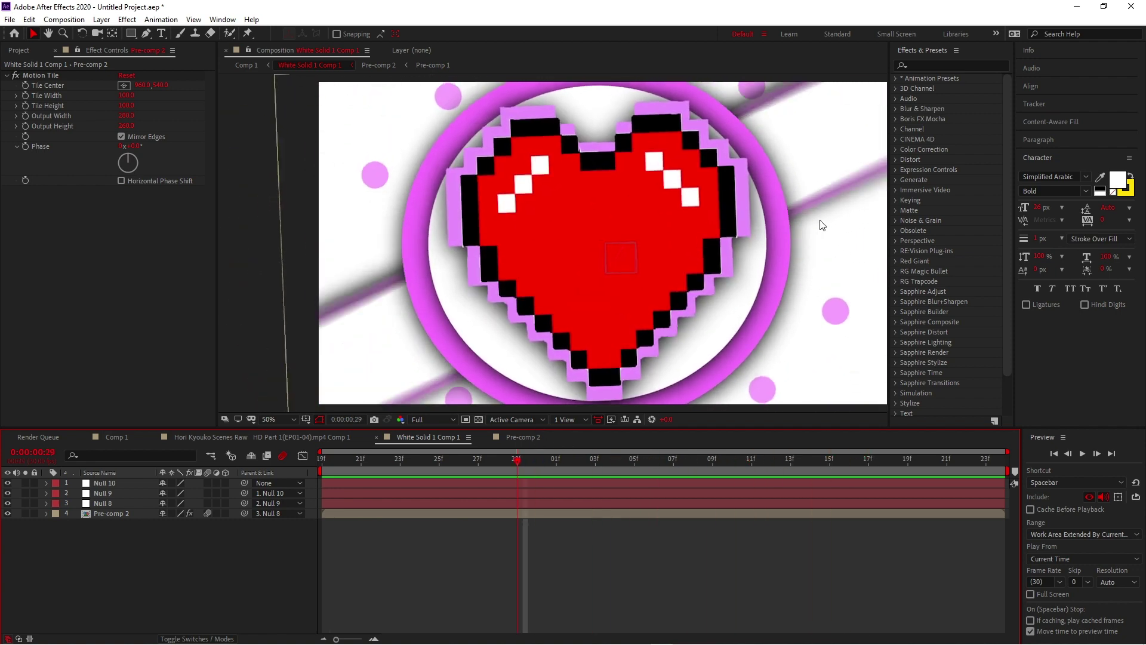
{"action": "key", "text": "space"}
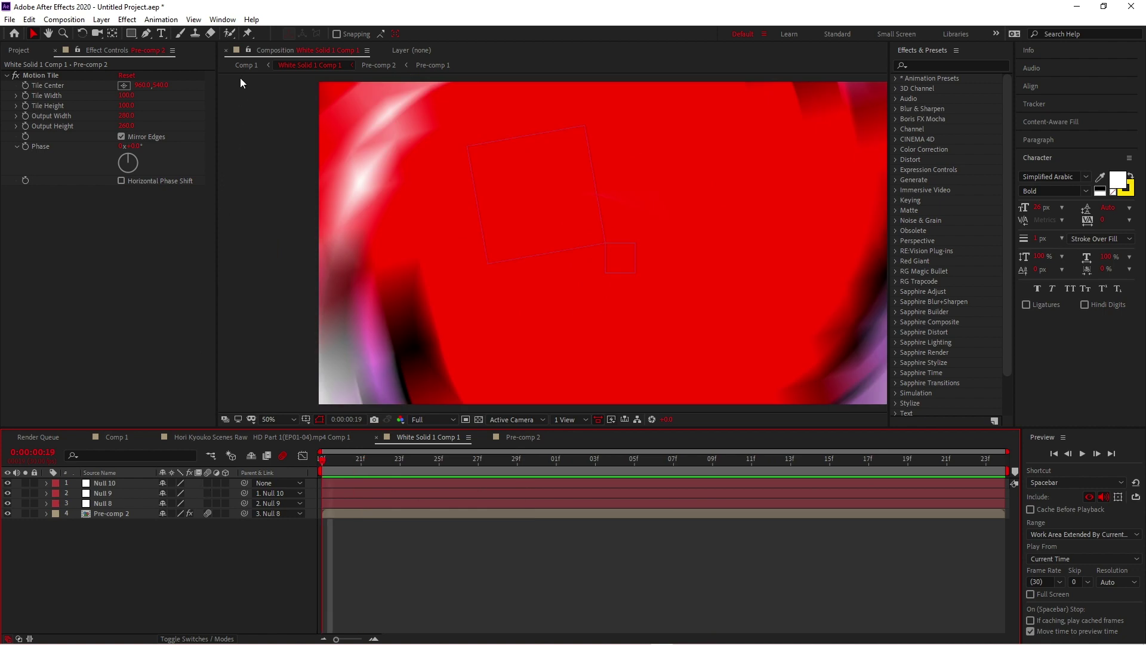
{"action": "left_click", "coordinate": [244, 64]}
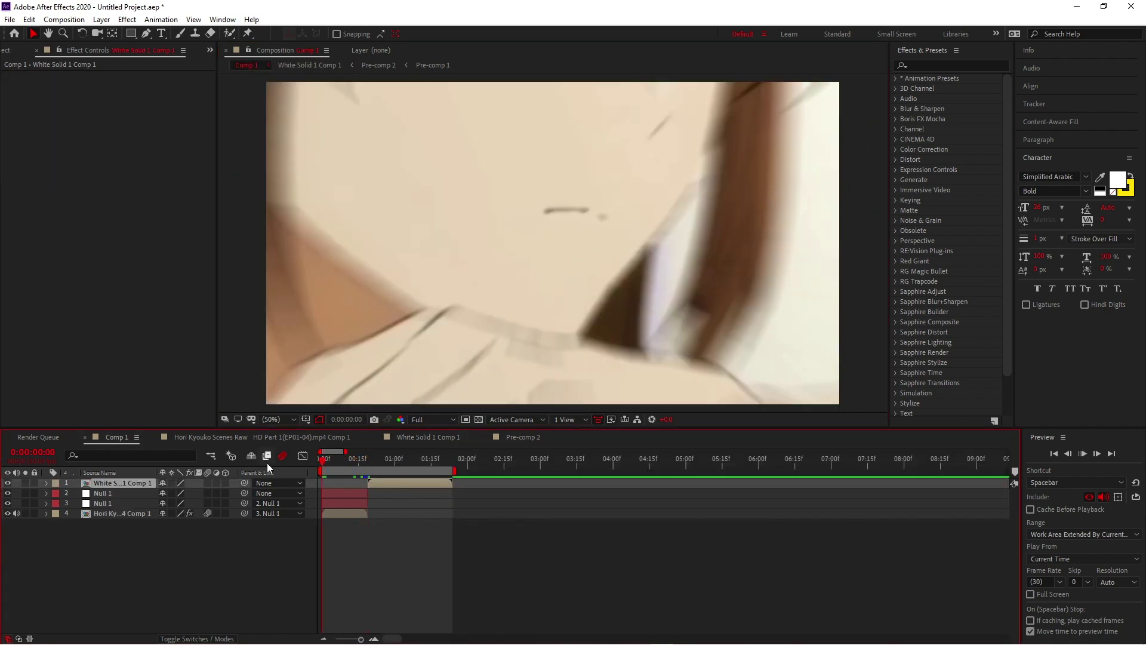
{"action": "key", "text": "space"}
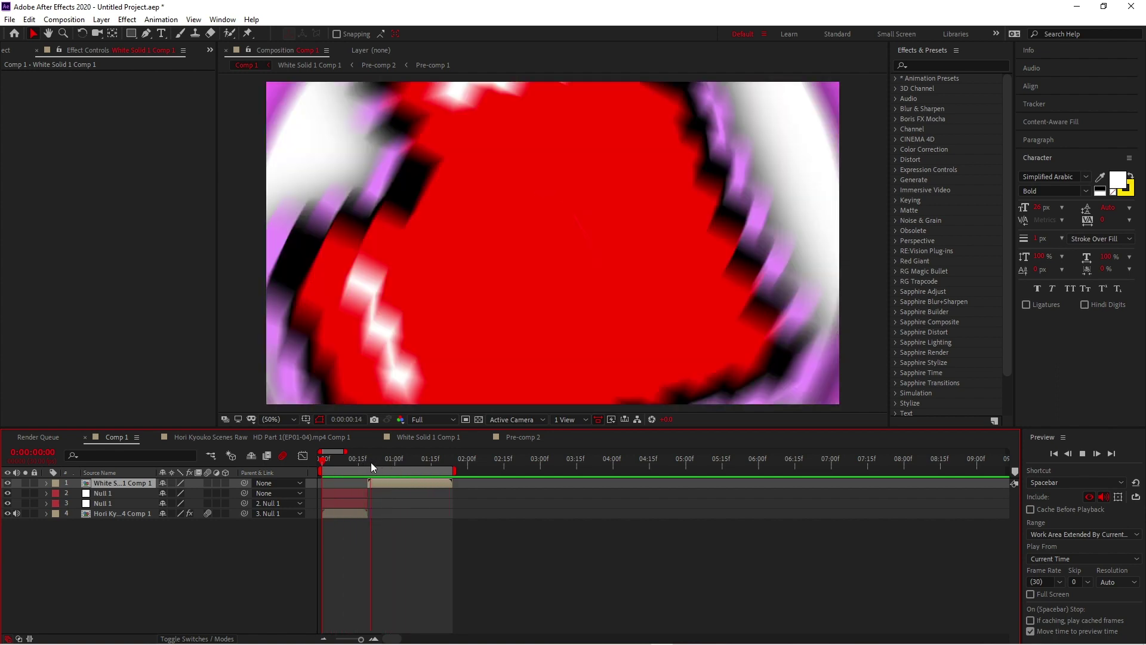
- Add a full-size 1920 × 1080 px white solid named White Solid 2 as the top layer of Comp 1
{"action": "left_click", "coordinate": [363, 464]}
{"action": "left_click_drag", "start_coordinate": [364, 464], "coordinate": [368, 465]}
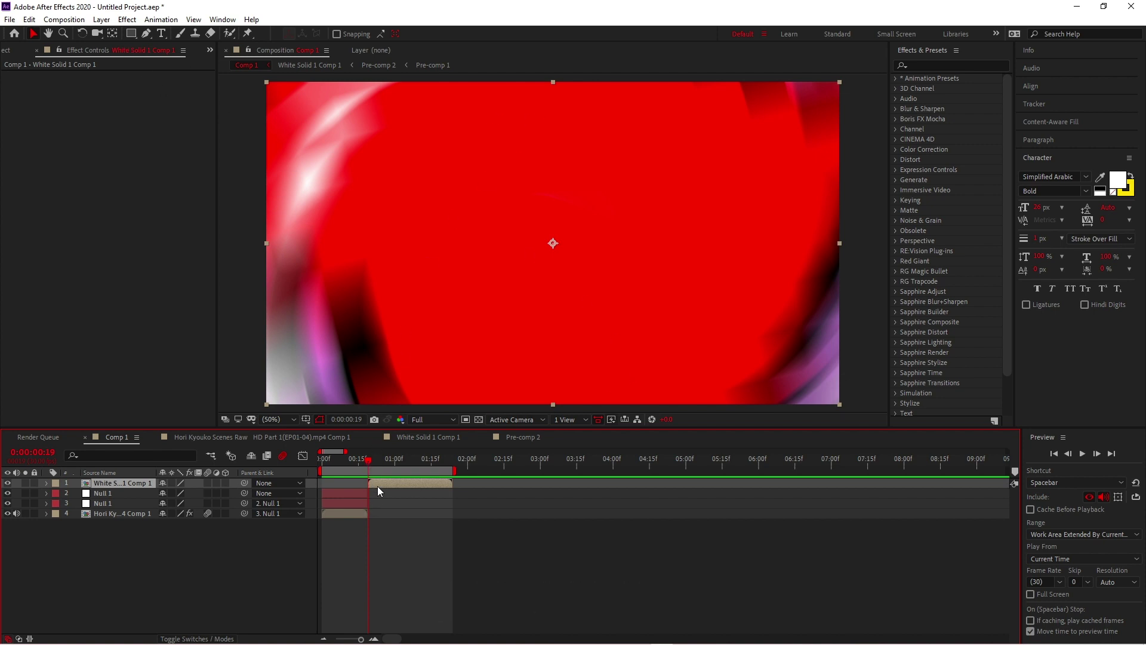
{"action": "key", "text": "ctrl+y"}
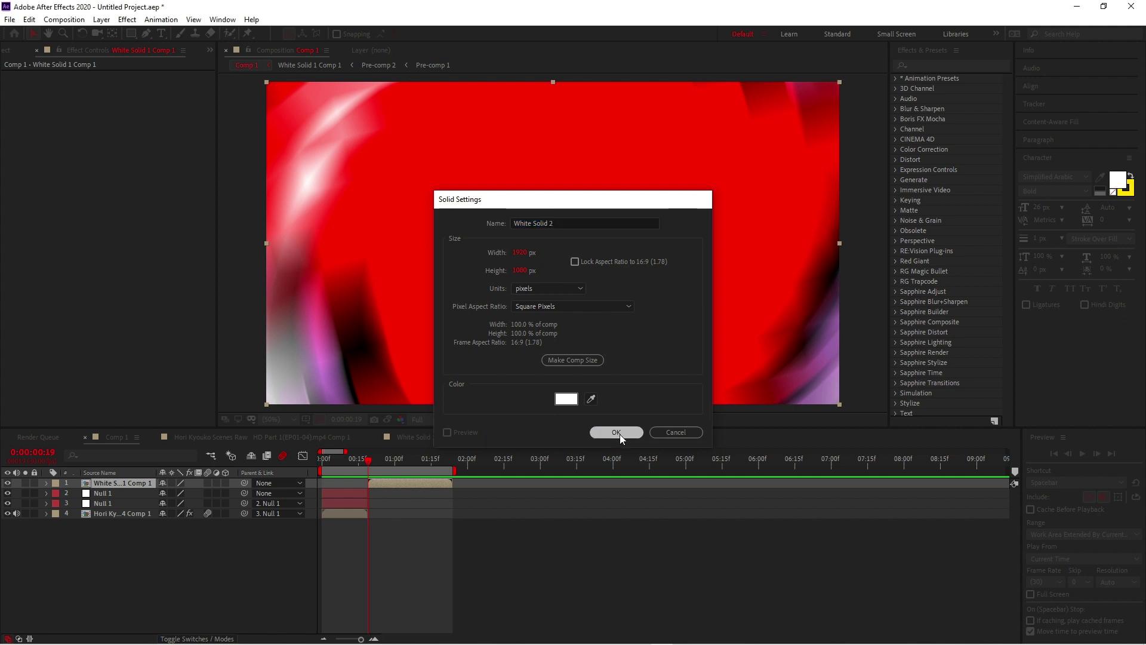
{"action": "left_click", "coordinate": [620, 434]}
- Trim White Solid 2 so that it starts at 0:00:00:13 and ends around 0:00:00:26
{"action": "left_click_drag", "start_coordinate": [369, 463], "coordinate": [354, 468]}
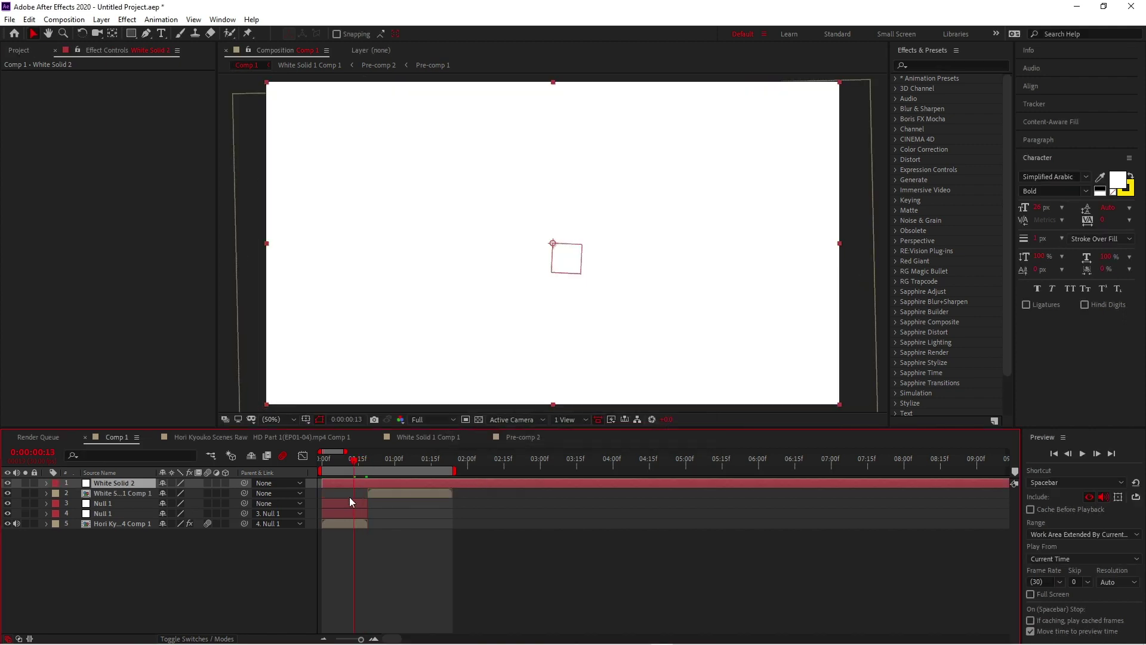
{"action": "key", "text": "ctrl+shift+d"}
{"action": "left_click", "coordinate": [387, 462]}
{"action": "key", "text": "Delete"}
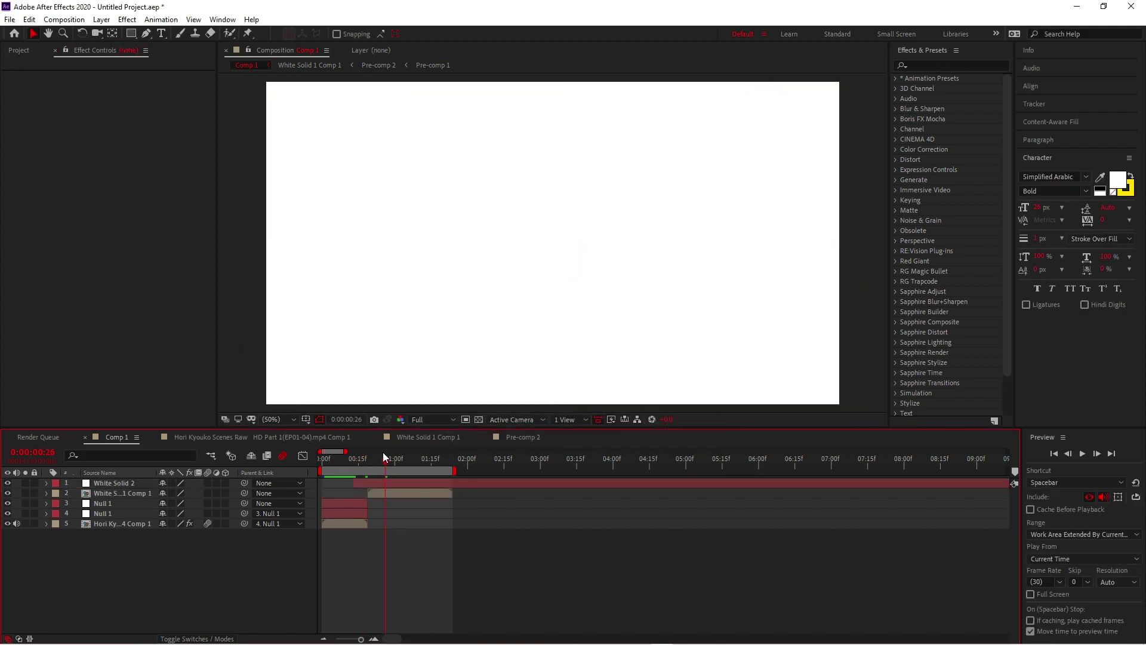
{"action": "left_click", "coordinate": [418, 482]}
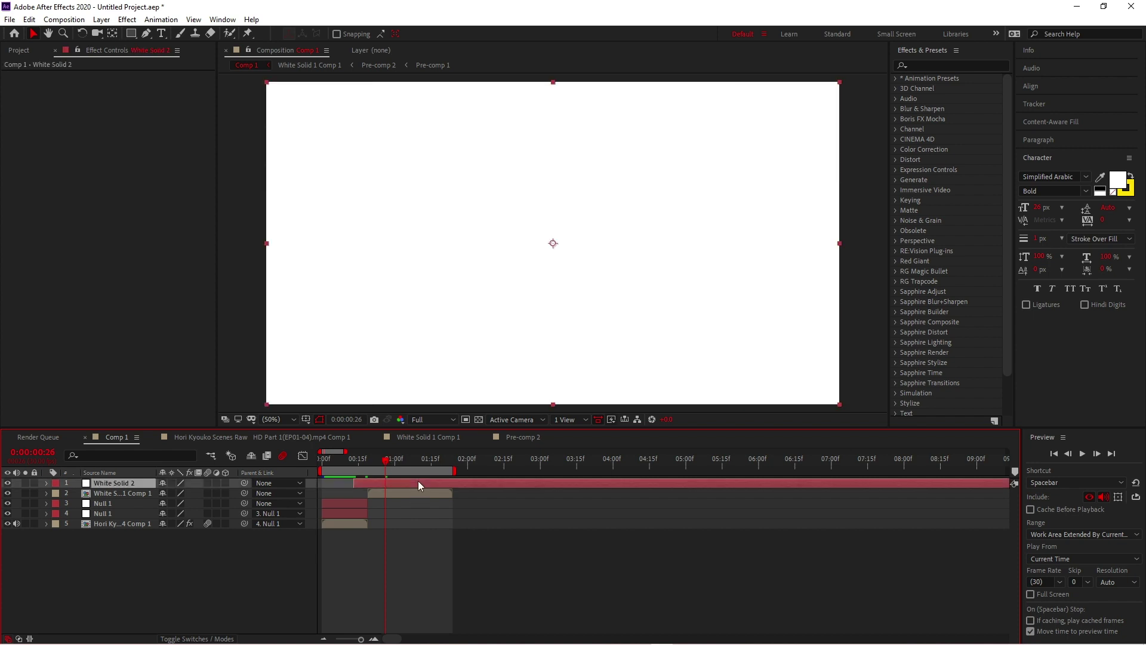
{"action": "key", "text": "alt+]"}
- Add a mask to White Solid 2 and reduce it to a horizontal band across the middle of the frame
{"action": "left_click", "coordinate": [371, 463]}
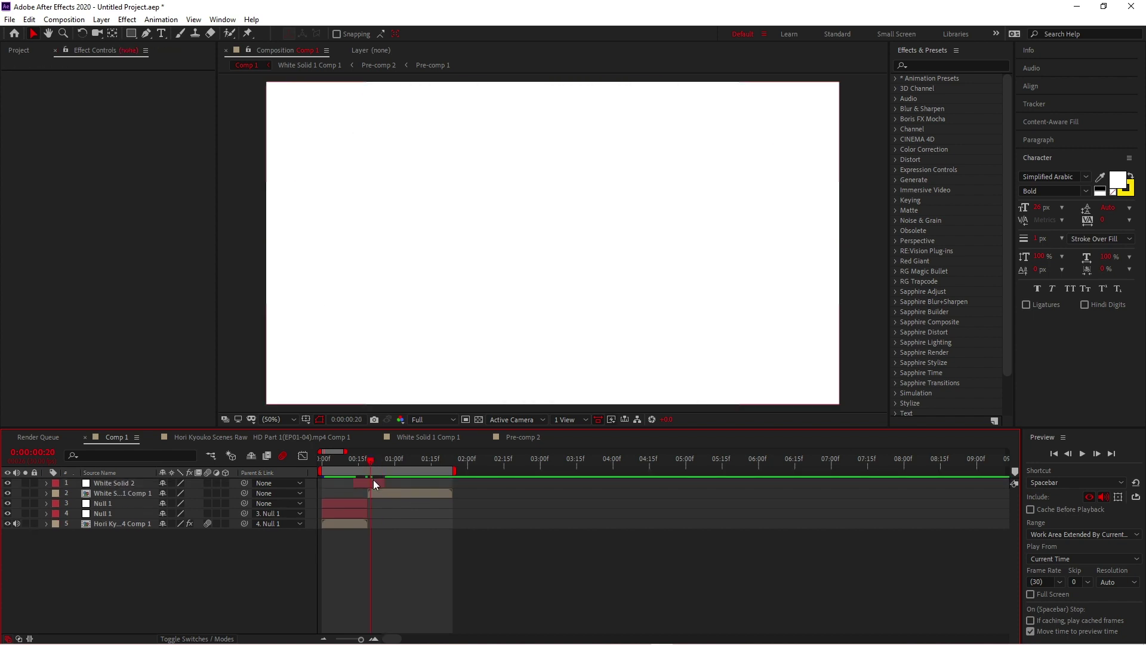
{"action": "key", "text": "ctrl+shift+n"}
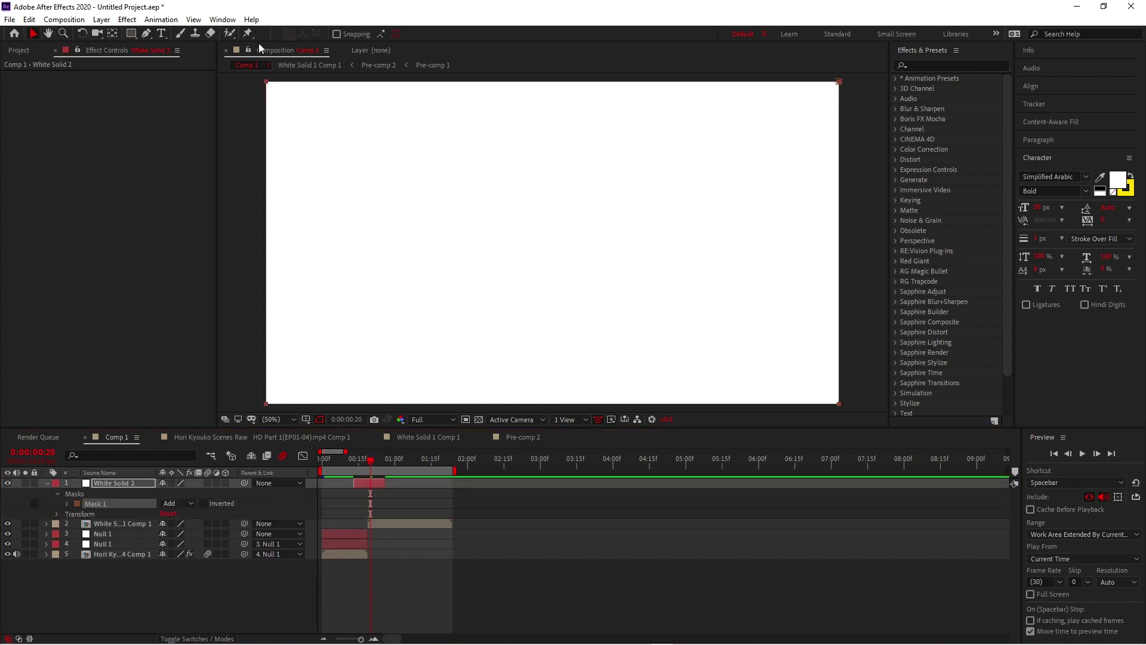
{"action": "left_click", "coordinate": [535, 94]}
{"action": "left_click_drag", "start_coordinate": [558, 85], "coordinate": [553, 204]}
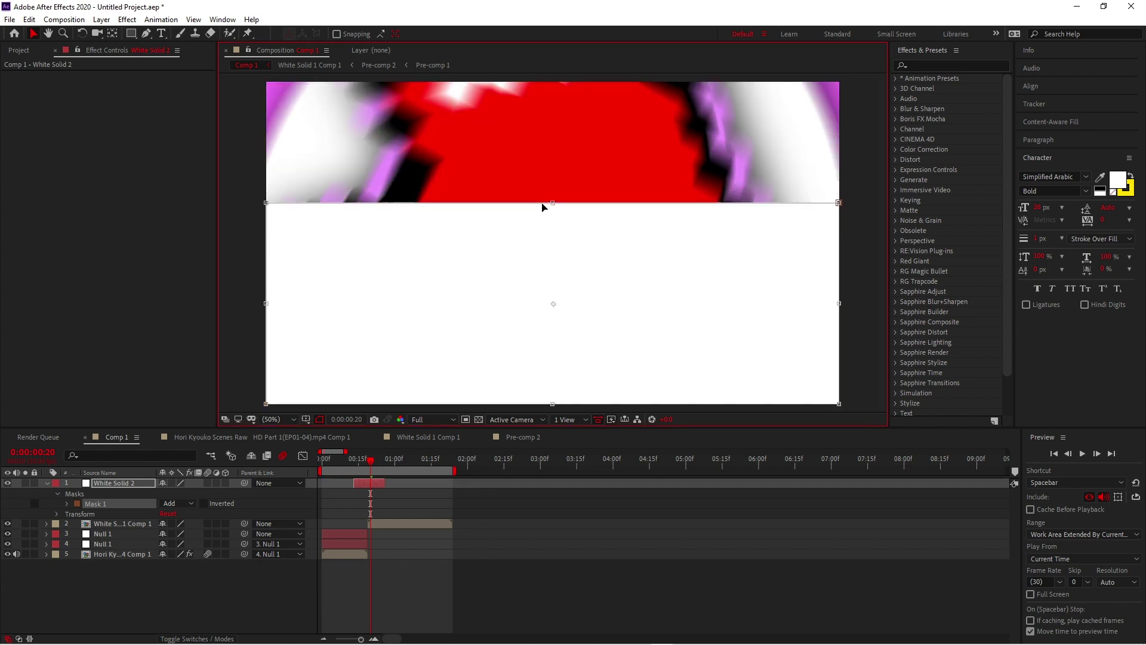
{"action": "left_click_drag", "start_coordinate": [558, 408], "coordinate": [553, 297]}
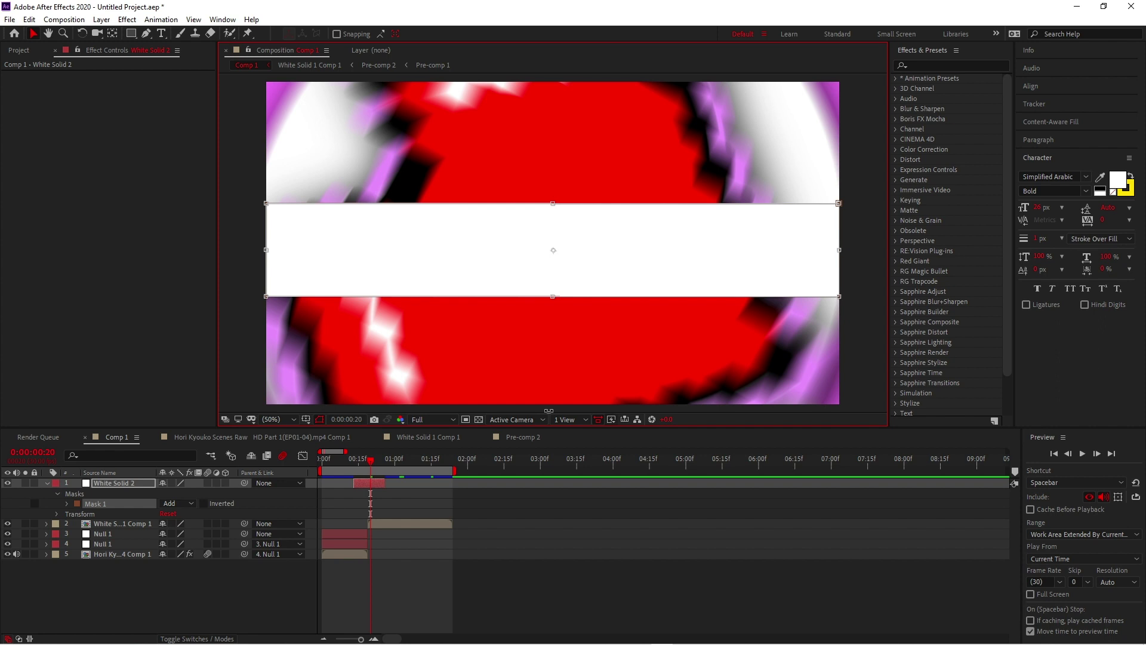
{"action": "left_click", "coordinate": [523, 505]}
- Extend both ends of White Solid 2's mask well beyond the left and right edges of the frame
{"action": "left_click_drag", "start_coordinate": [370, 461], "coordinate": [371, 458]}
{"action": "left_click", "coordinate": [376, 484]}
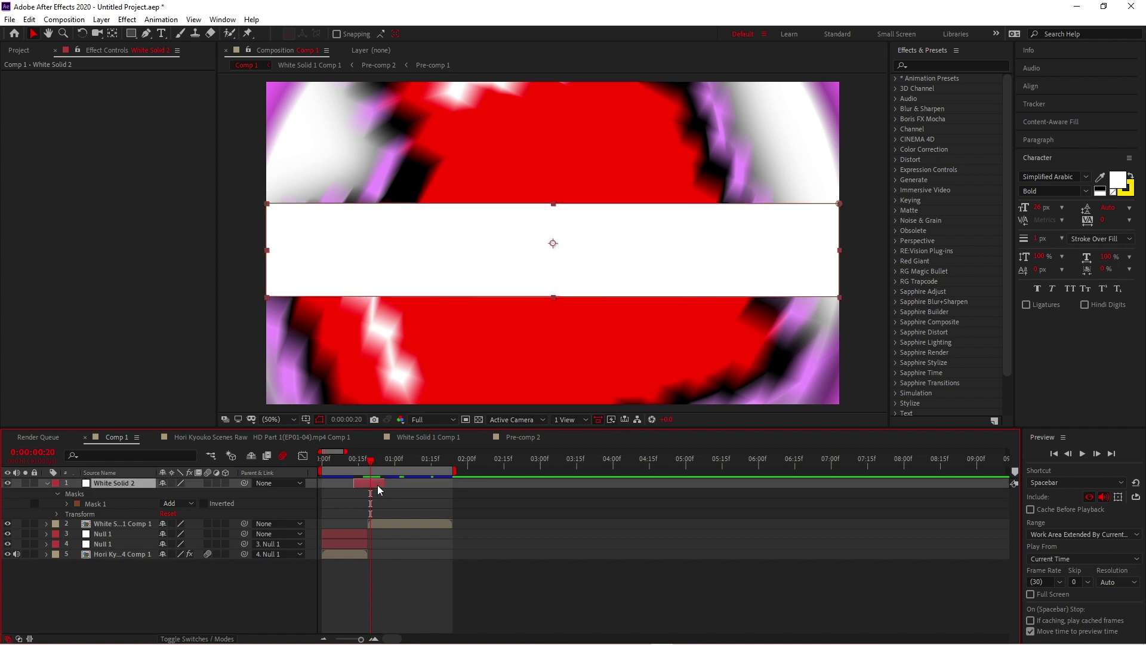
{"action": "key", "text": "comma"}
{"action": "left_click_drag", "start_coordinate": [698, 244], "coordinate": [840, 246]}
{"action": "key", "text": "ctrl+z"}
{"action": "double_click", "coordinate": [697, 248]}
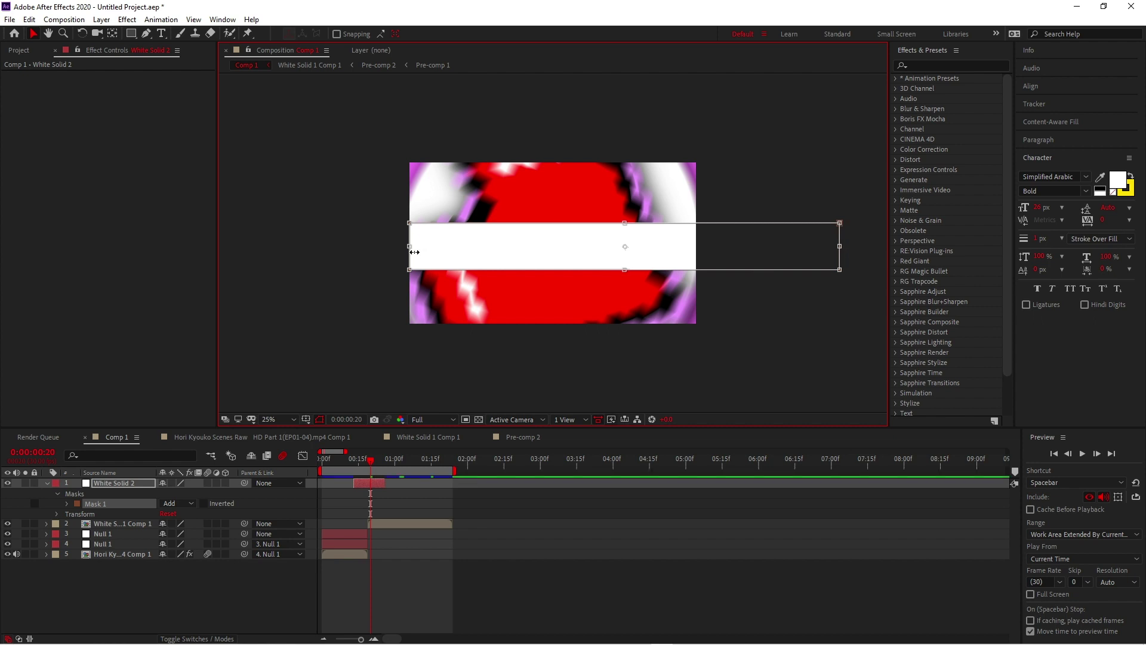
{"action": "left_click_drag", "start_coordinate": [414, 252], "coordinate": [230, 252]}
{"action": "left_click", "coordinate": [525, 513]}
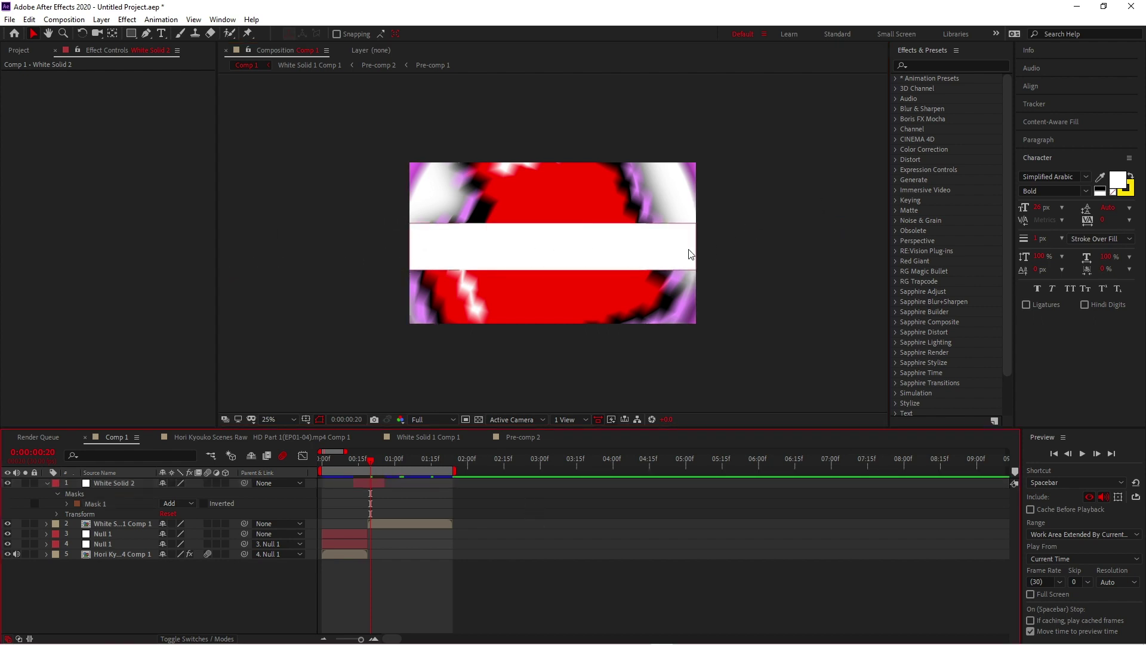
- Show Position and Rotation of White Solid 2 and rotate the band to -32°
{"action": "left_click", "coordinate": [365, 481]}
{"action": "key", "text": "p"}
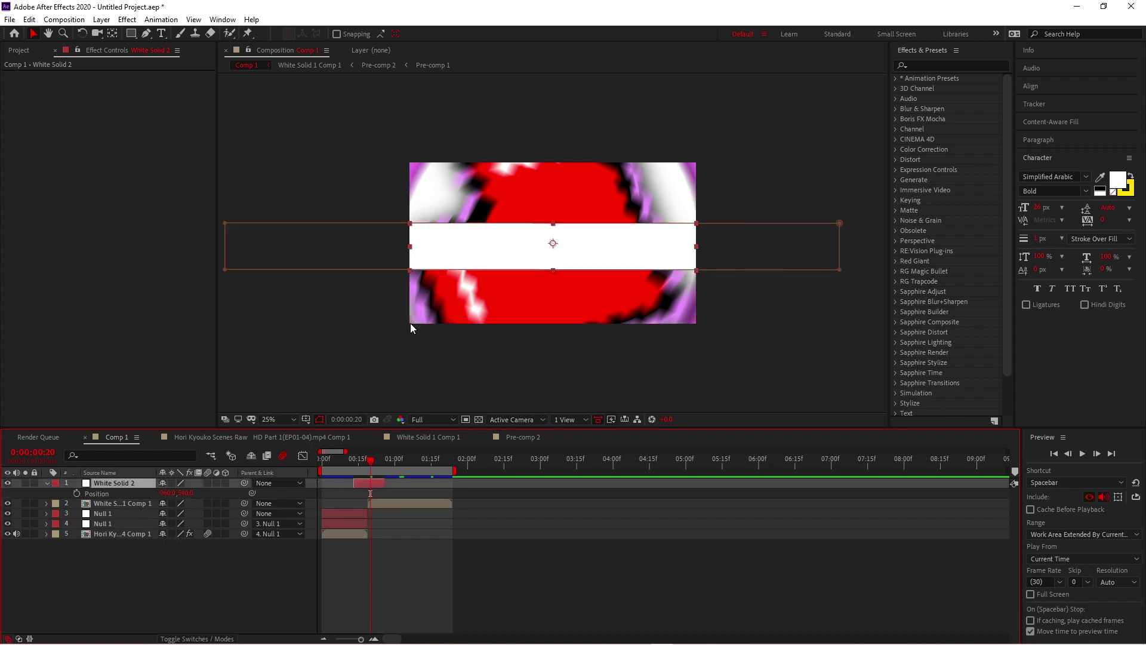
{"action": "key", "text": "shift+r"}
{"action": "mouse_move", "coordinate": [178, 503]}
{"action": "left_mouse_down"}
{"action": "mouse_move", "coordinate": [200, 503]}
{"action": "mouse_move", "coordinate": [159, 503]}
{"action": "left_mouse_up"}
{"action": "left_click_drag", "start_coordinate": [677, 170], "coordinate": [734, 133]}
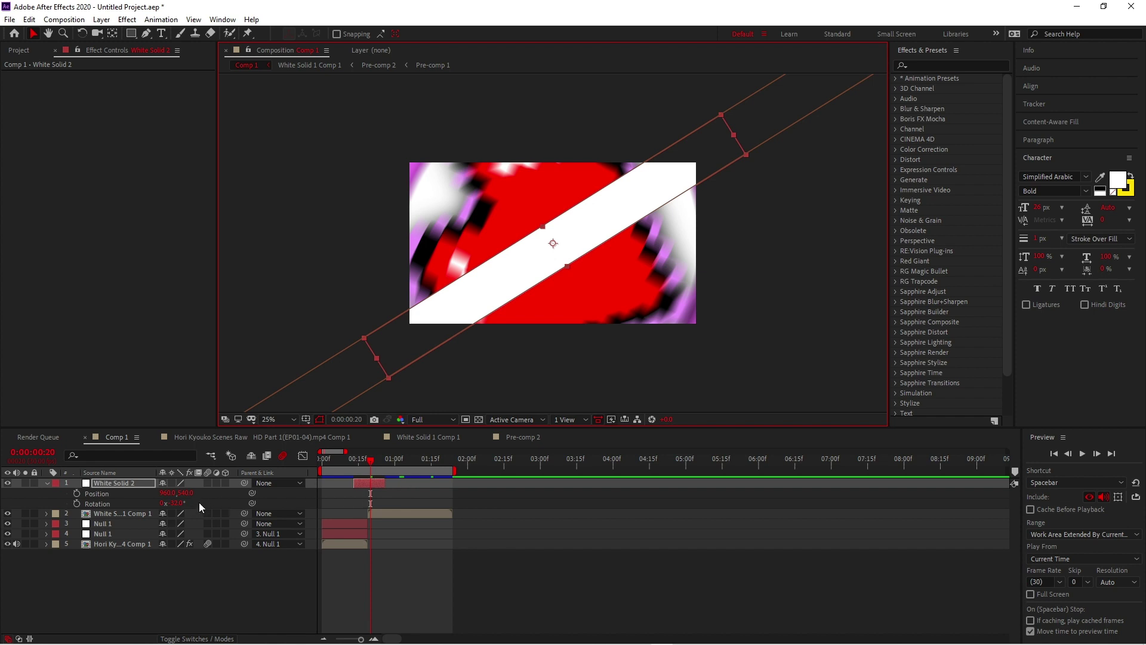
- Keyframe White Solid 2's Position from outside the frame's upper-left corner at its start to beyond the lower-right corner near its end
{"action": "left_click", "coordinate": [76, 494]}
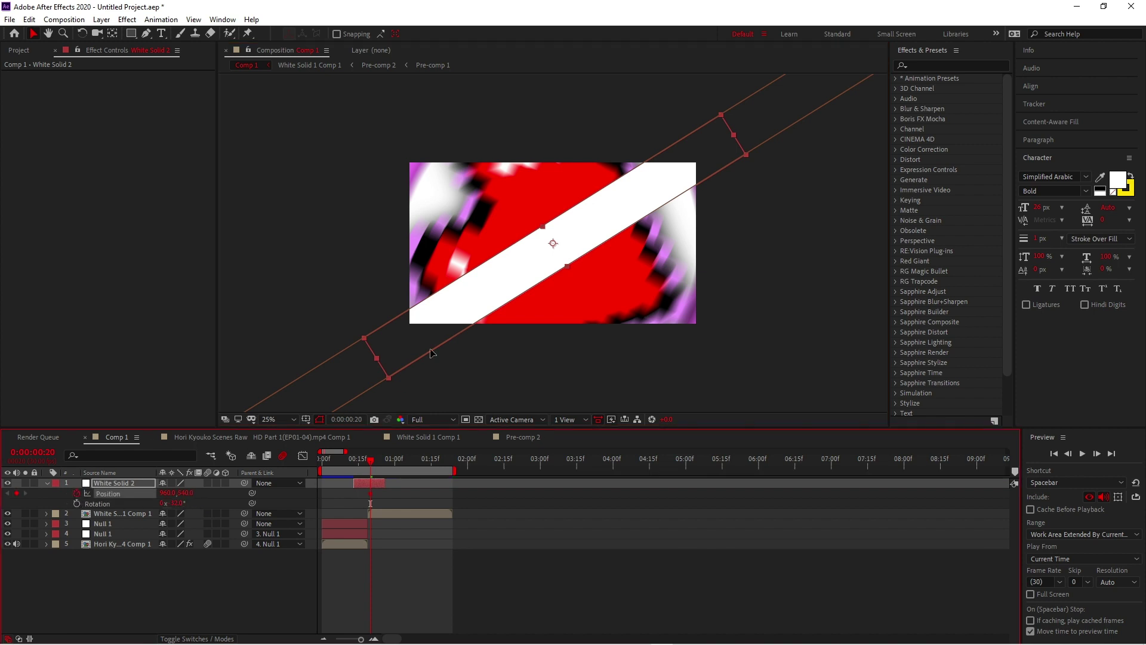
{"action": "left_click_drag", "start_coordinate": [474, 297], "coordinate": [296, 174]}
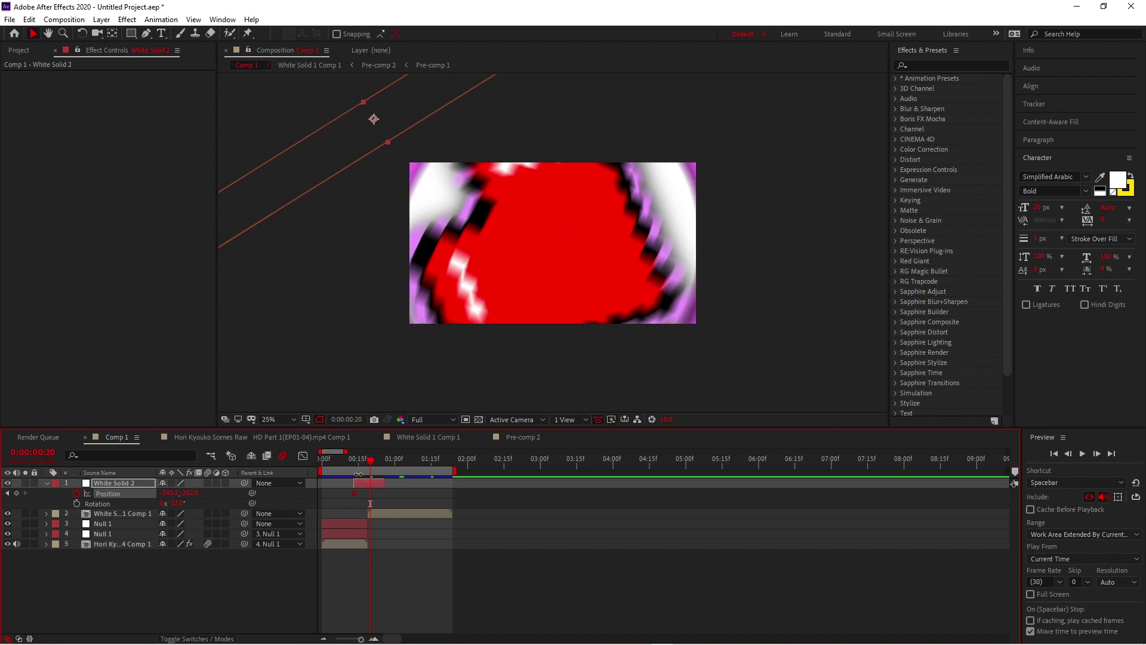
{"action": "left_click_drag", "start_coordinate": [325, 149], "coordinate": [689, 377]}
{"action": "left_click_drag", "start_coordinate": [374, 119], "coordinate": [369, 139]}
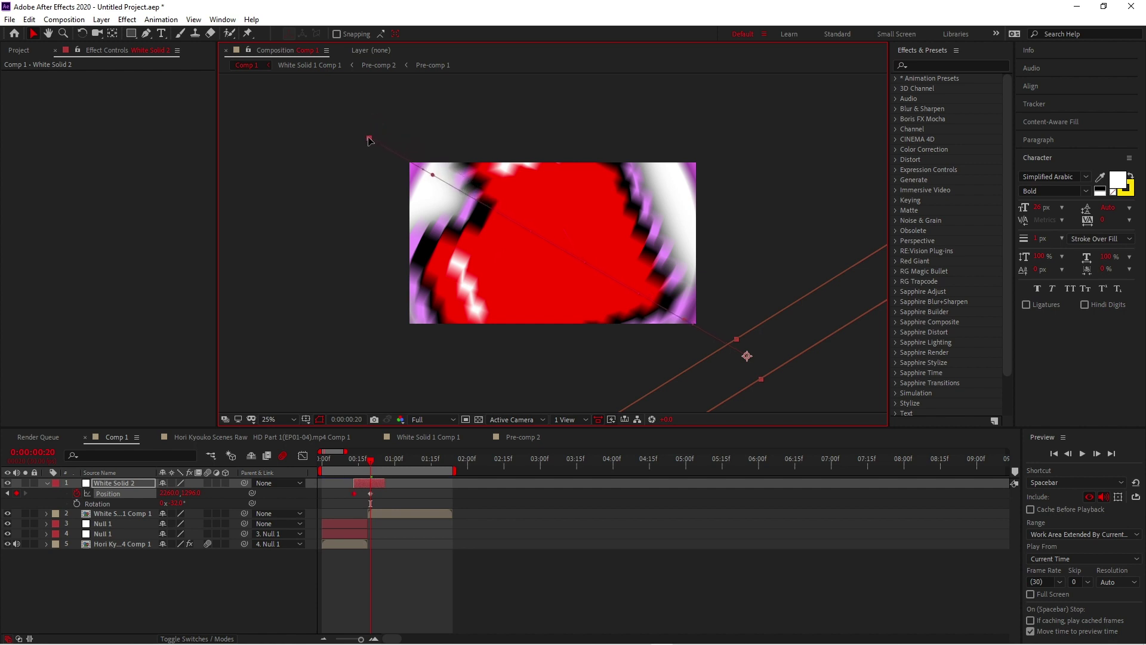
{"action": "left_click_drag", "start_coordinate": [371, 493], "coordinate": [383, 494]}
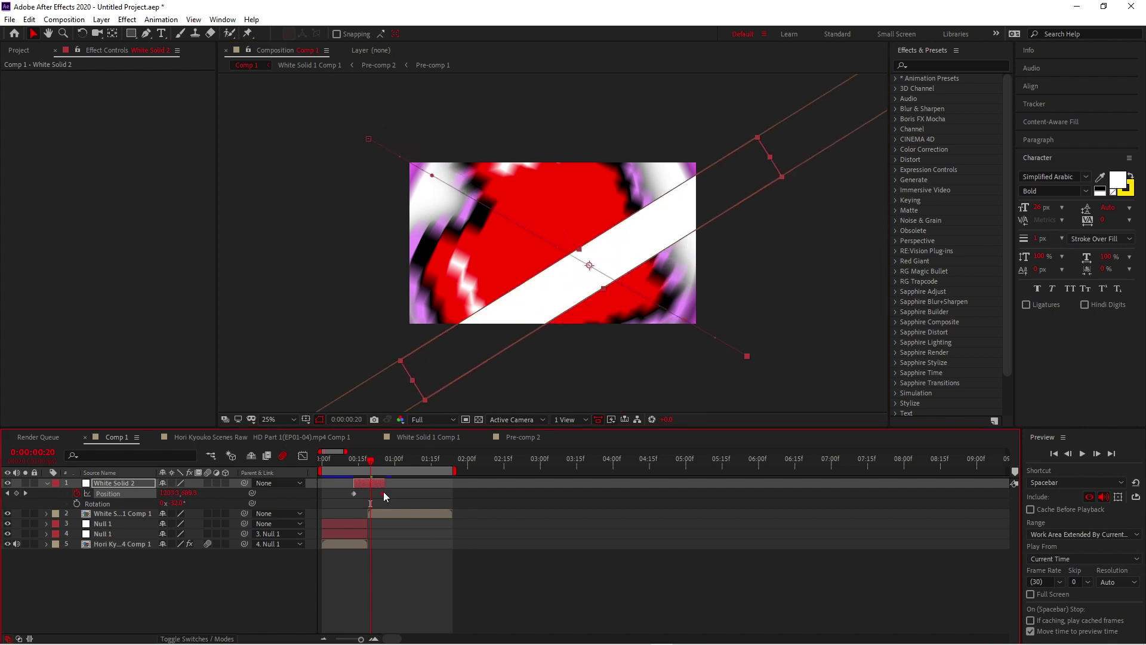
- Easy Ease White Solid 2's Position keyframes with motion blur enabled, and display them as a speed graph
{"action": "key", "text": "F9"}
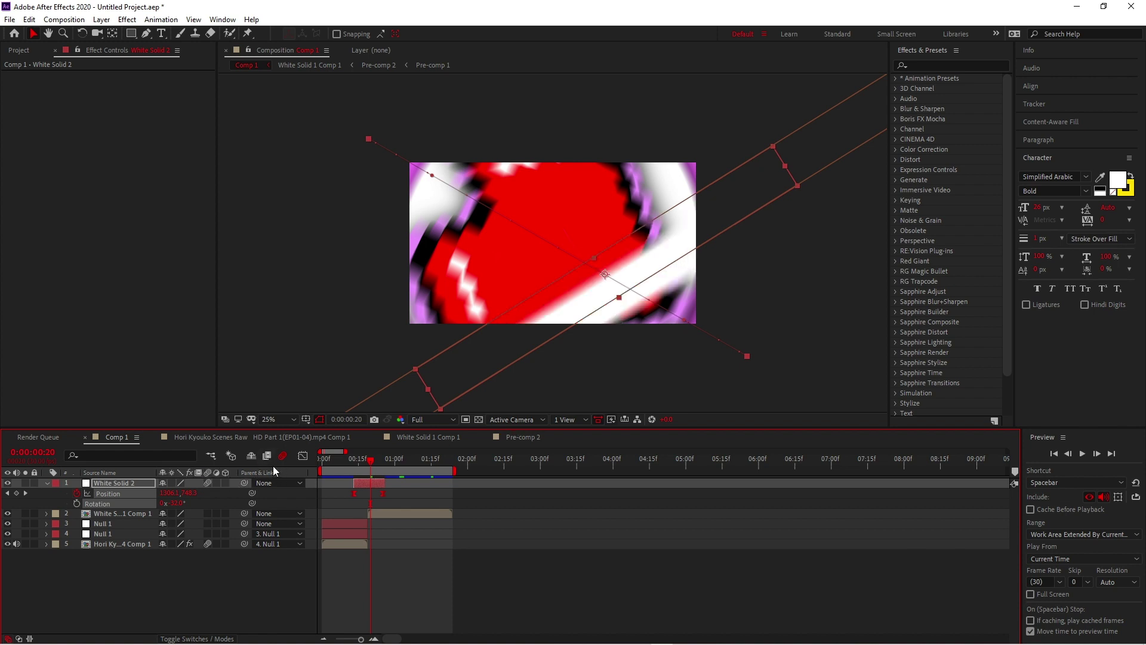
{"action": "left_click", "coordinate": [303, 455]}
{"action": "right_click", "coordinate": [436, 552]}
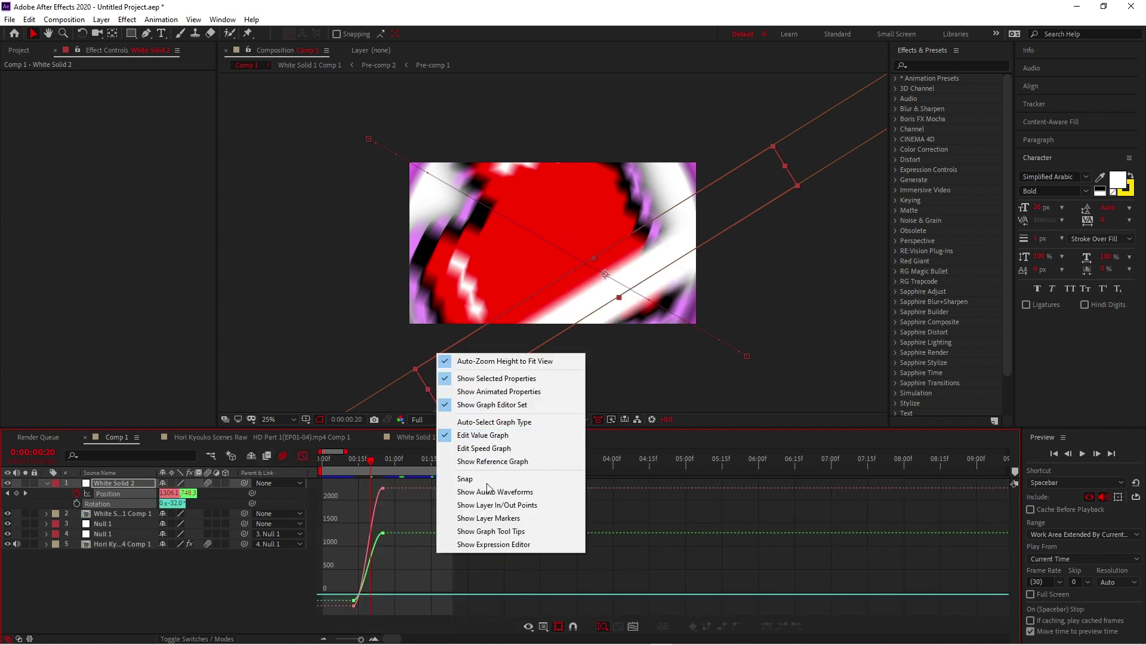
{"action": "left_click", "coordinate": [499, 451]}
{"action": "key", "text": "equal"}
{"action": "key", "text": "equal"}
{"action": "key", "text": "equal"}
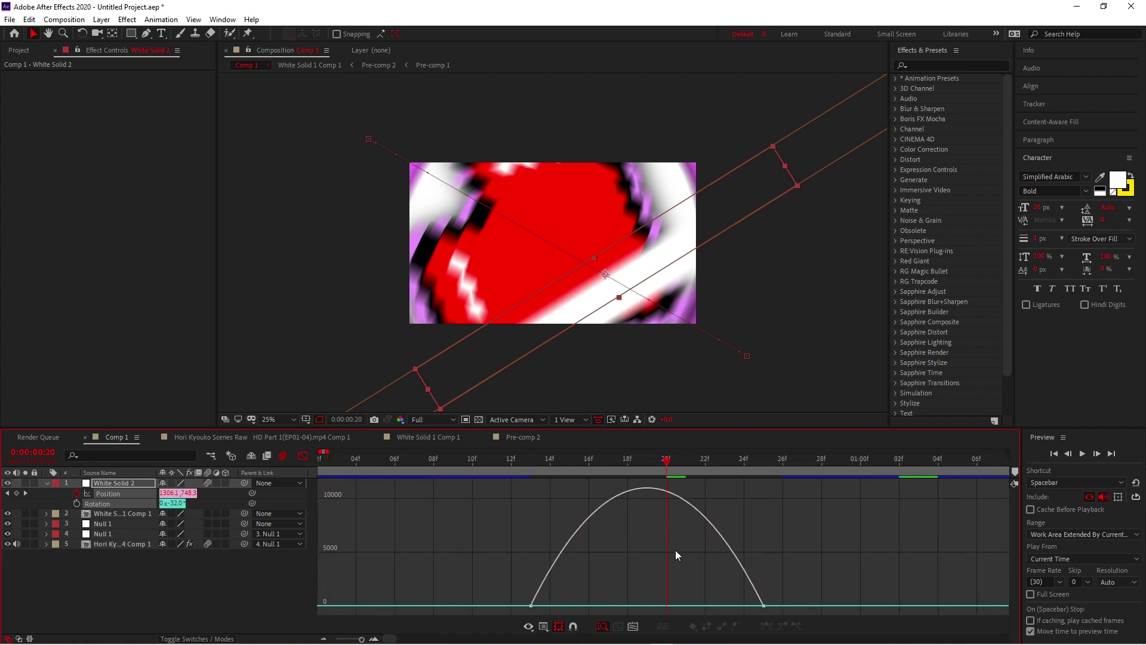
- Shape the Position speed curve into a steeper, earlier peak with a longer slowdown, and return to the layer timeline
{"action": "left_click_drag", "start_coordinate": [847, 548], "coordinate": [417, 638]}
{"action": "left_click_drag", "start_coordinate": [729, 601], "coordinate": [701, 602]}
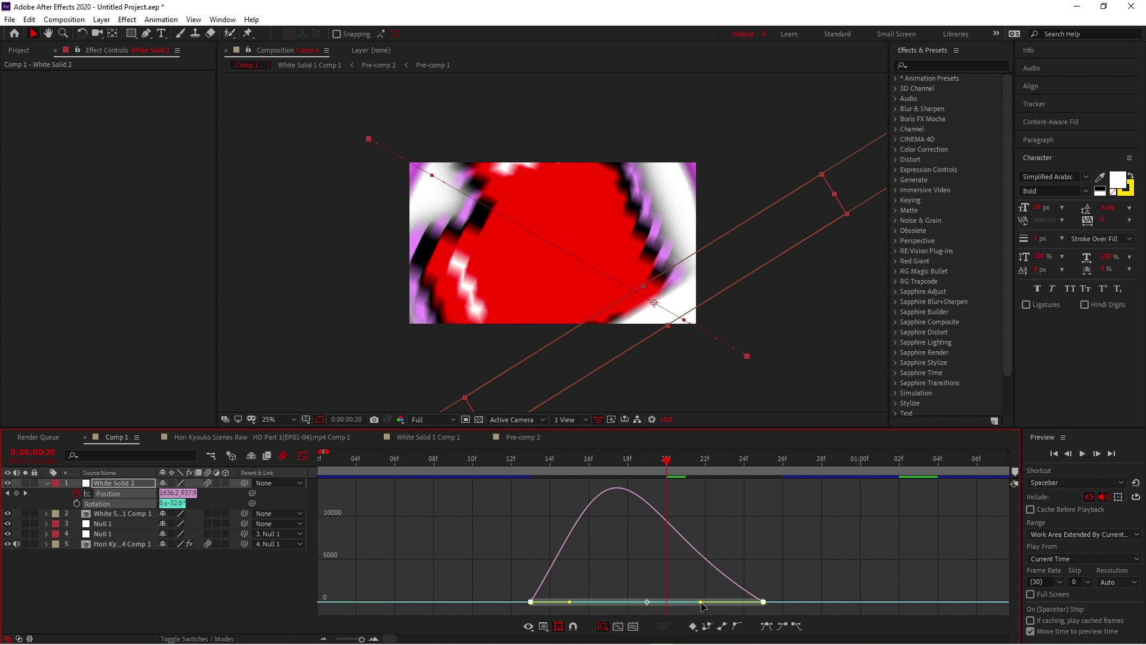
{"action": "left_click_drag", "start_coordinate": [700, 600], "coordinate": [682, 605]}
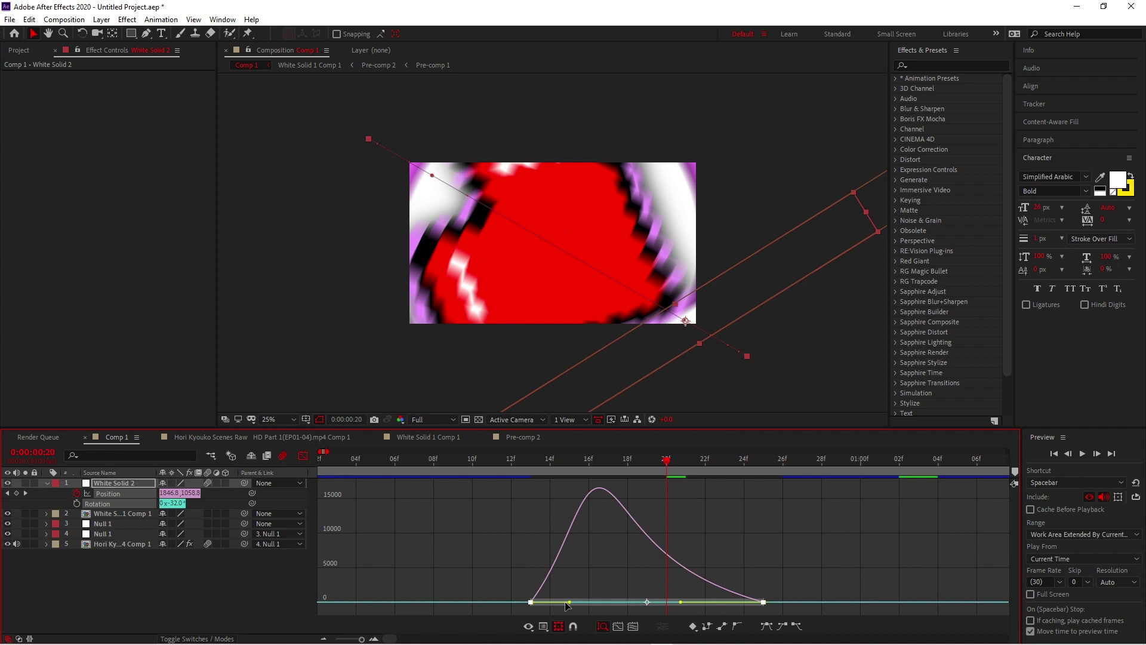
{"action": "left_click_drag", "start_coordinate": [567, 606], "coordinate": [588, 601]}
{"action": "left_click_drag", "start_coordinate": [681, 601], "coordinate": [692, 606]}
{"action": "left_click", "coordinate": [303, 457]}
- Duplicate White Solid 2 and shift the lower copy one frame later, starting at 0:00:00:14
{"action": "left_click", "coordinate": [657, 484]}
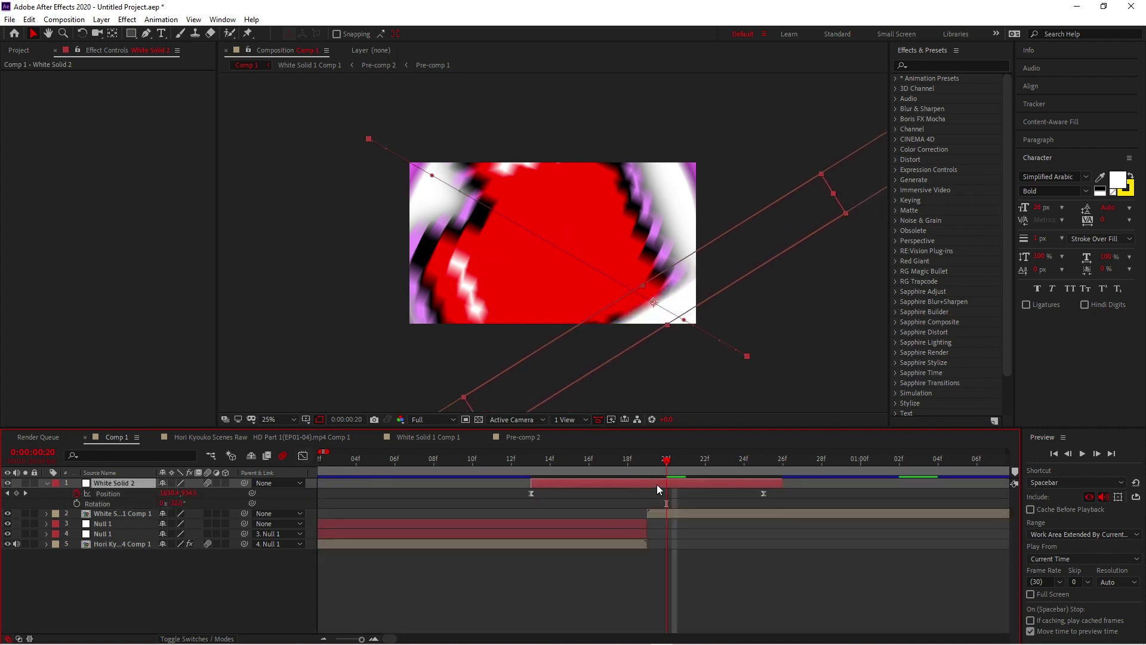
{"action": "key", "text": "ctrl+d"}
{"action": "left_click", "coordinate": [660, 492]}
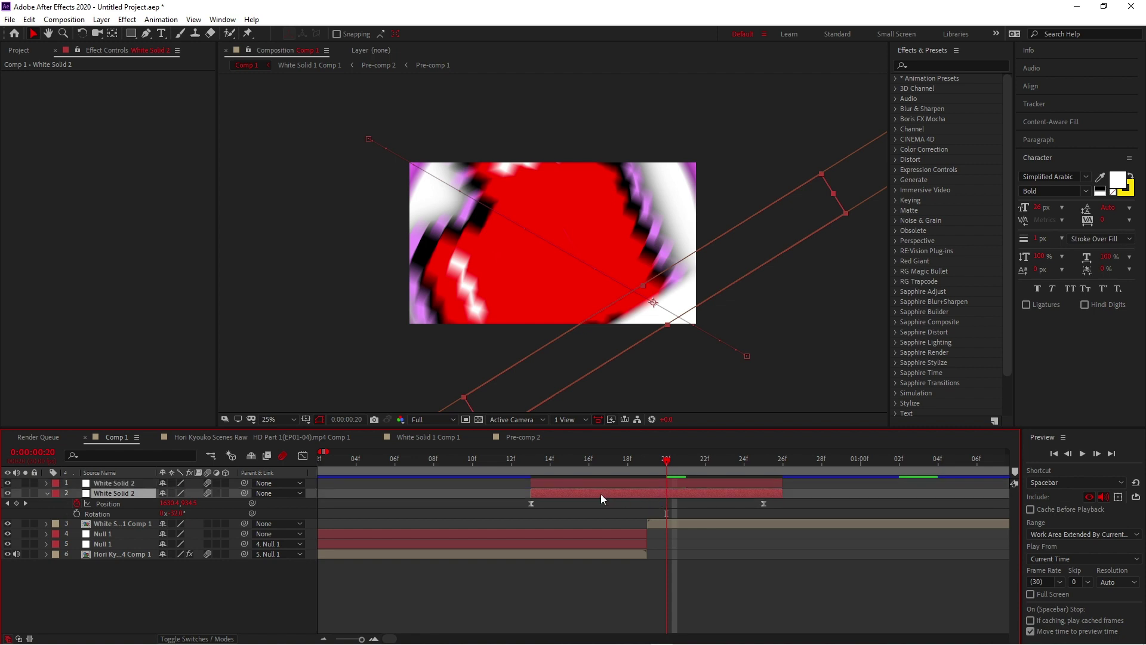
{"action": "left_click_drag", "start_coordinate": [607, 492], "coordinate": [613, 490]}
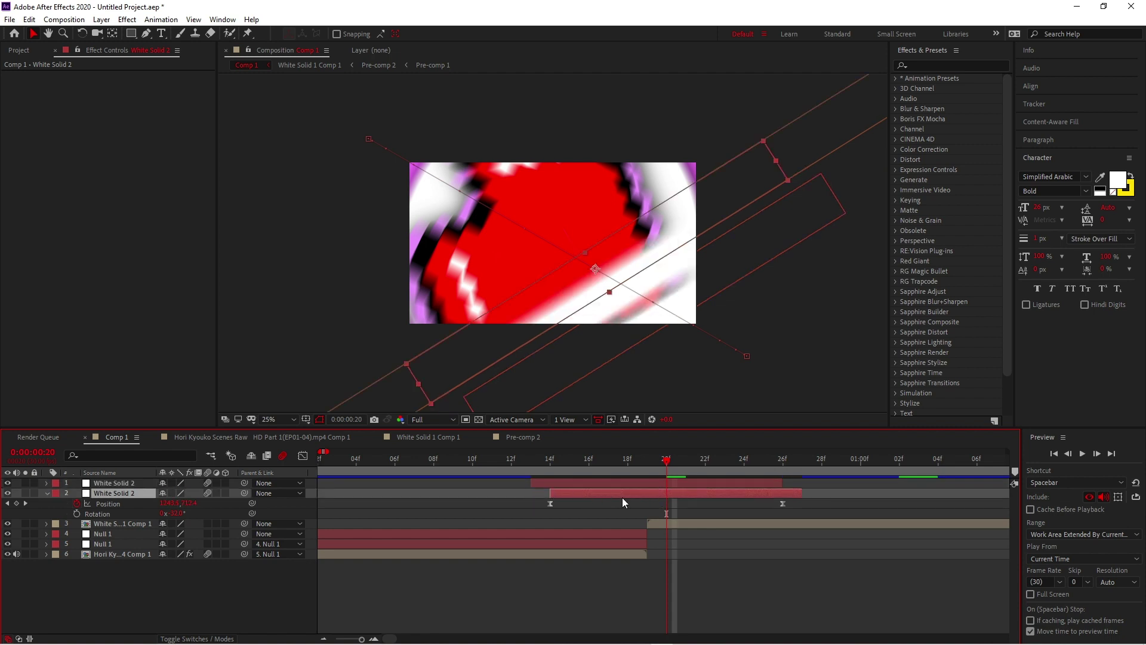
- Apply the Fill effect to the lower White Solid 2 and set its color to a light pinkish purple
{"action": "key", "text": "ctrl+space"}
{"action": "type", "text": "fill"}
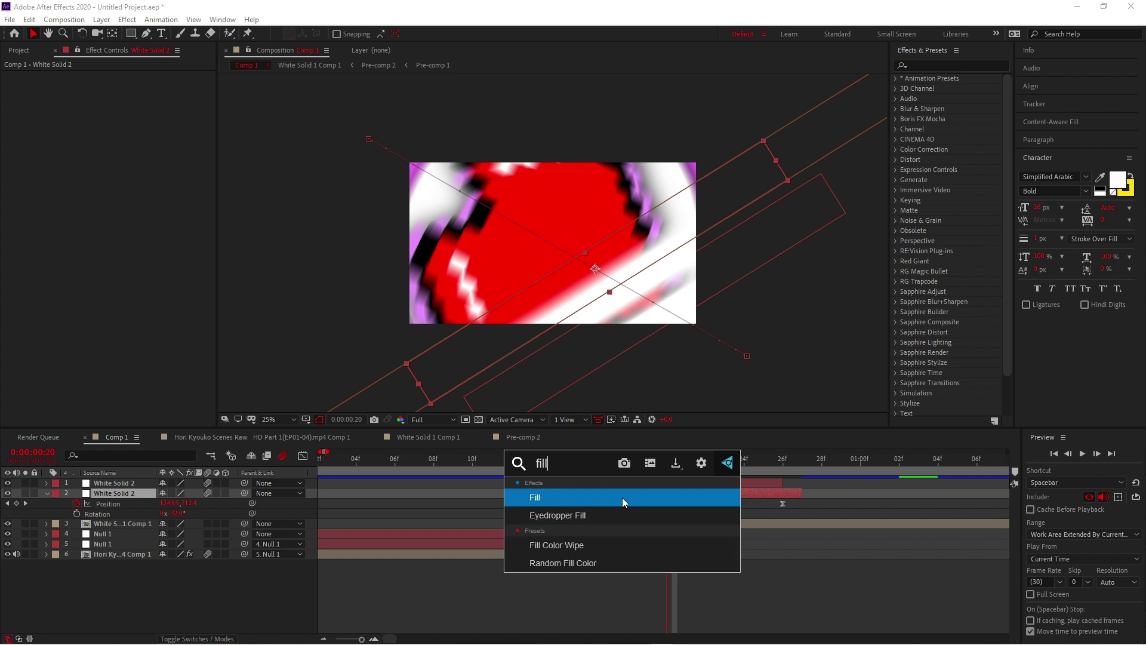
{"action": "left_click", "coordinate": [622, 497]}
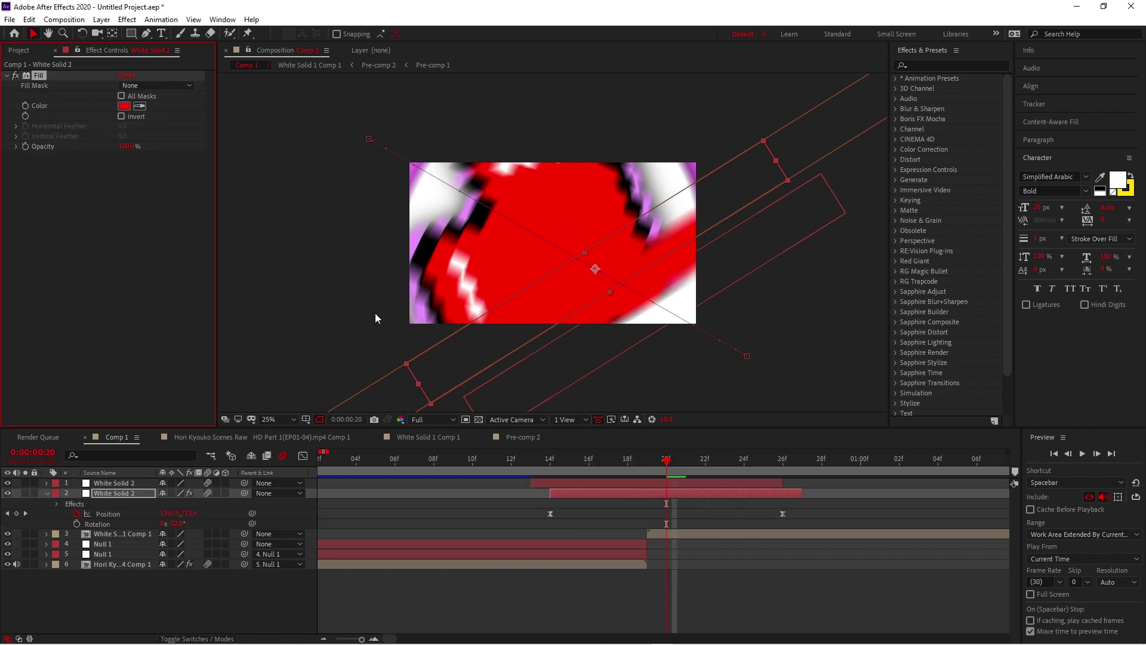
{"action": "left_click", "coordinate": [123, 106]}
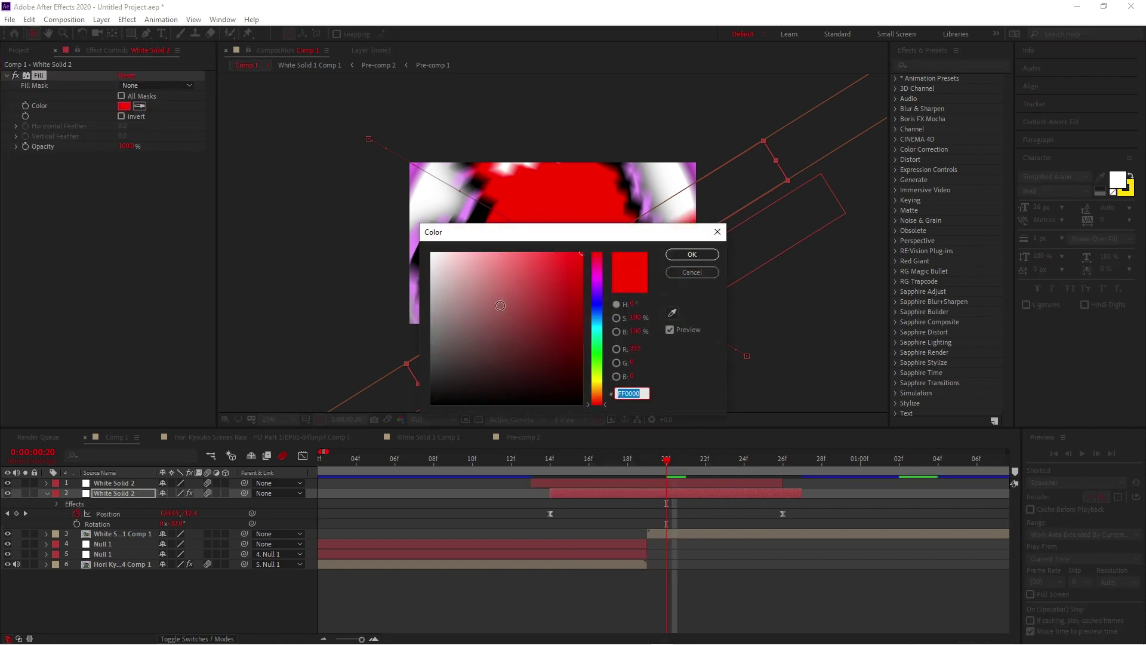
{"action": "left_click", "coordinate": [598, 278]}
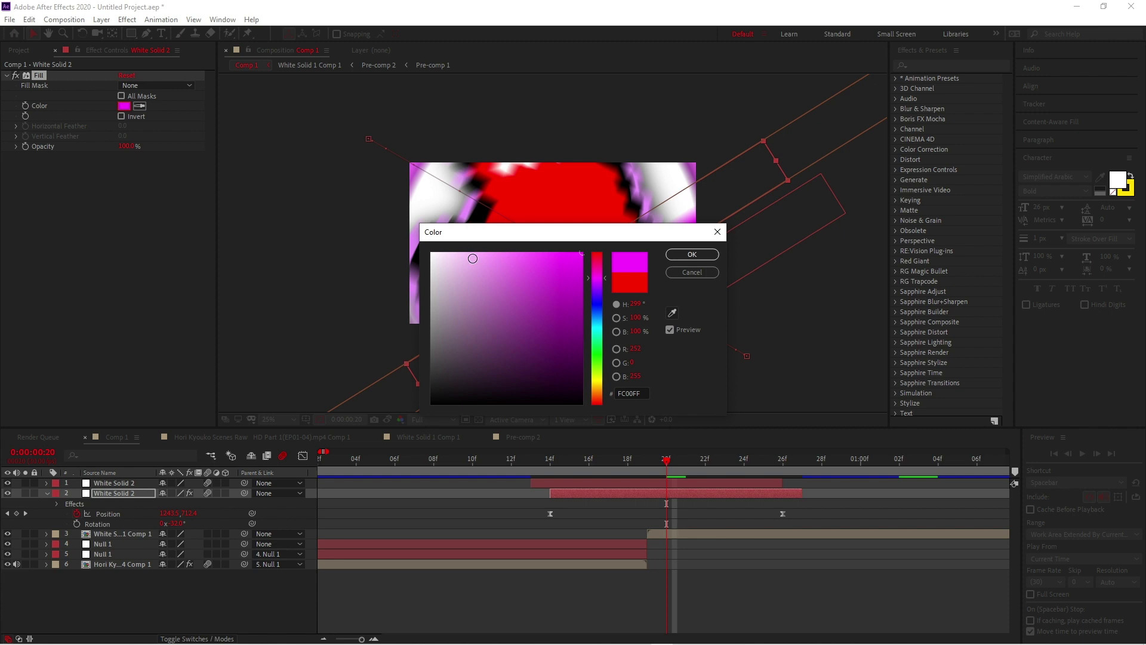
{"action": "left_click", "coordinate": [673, 255]}
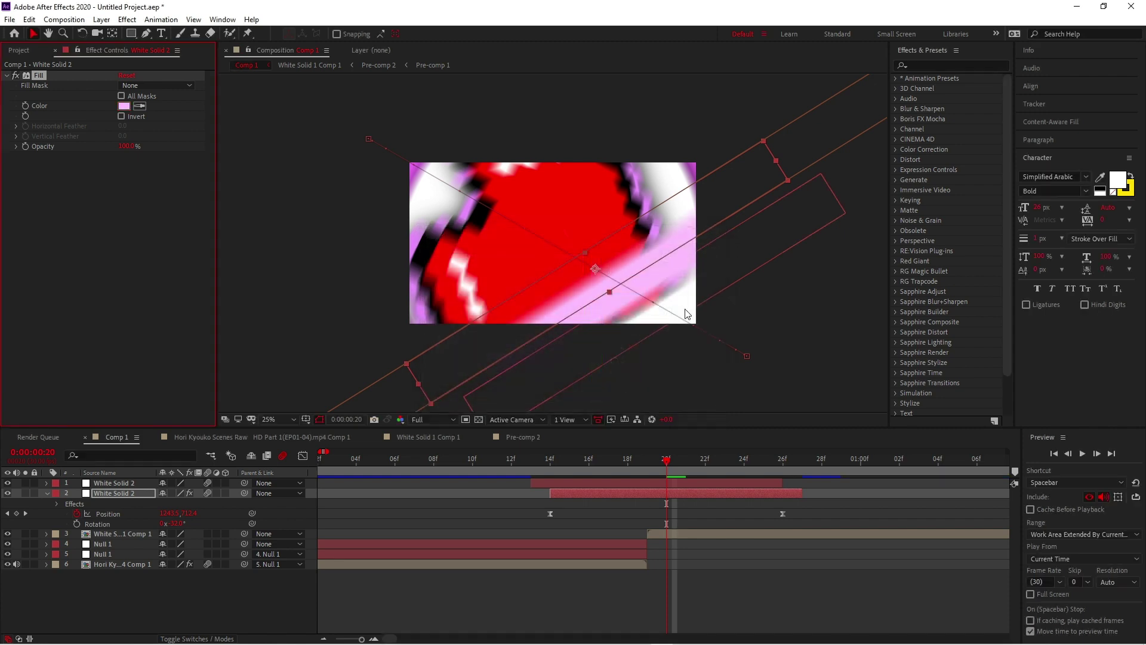
- Nudge the pink bar toward the lower right at 0:00:00:20, adding a Position keyframe there
{"action": "left_click", "coordinate": [686, 475]}
{"action": "left_click_drag", "start_coordinate": [642, 260], "coordinate": [654, 278]}
{"action": "left_click", "coordinate": [686, 500]}
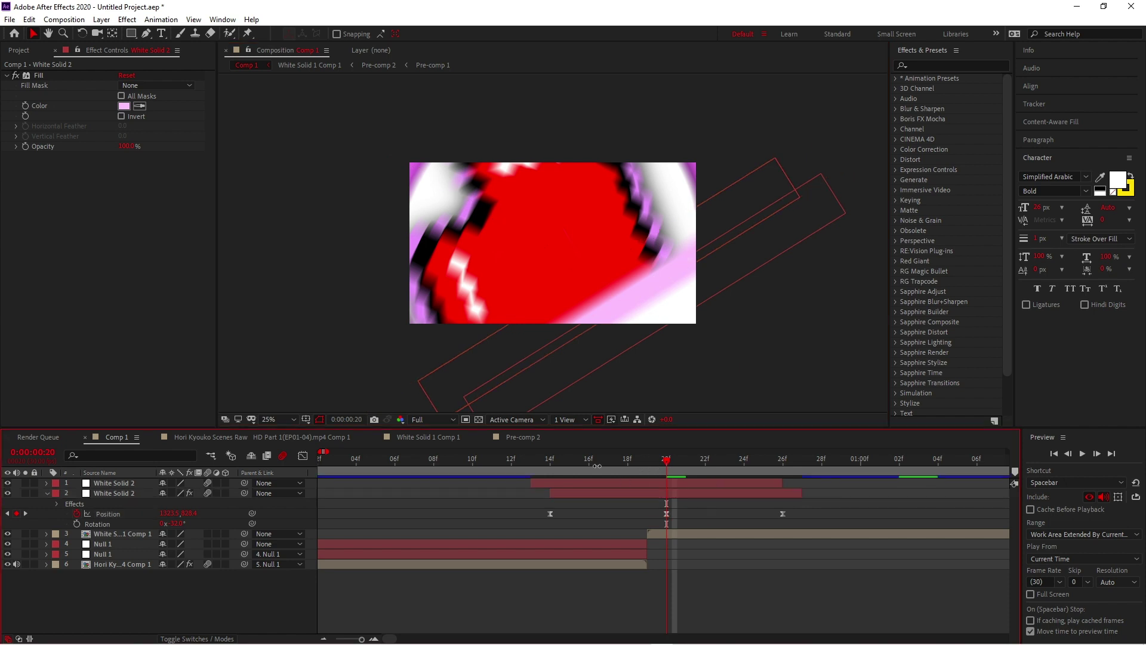
- Preview the bar transition in Comp 1, then select the pink White Solid 2 layer at 0:00:00:19
{"action": "scroll", "coordinate": [686, 501], "scroll_direction": "left", "scroll_amount": 1}
{"action": "key", "text": "space"}
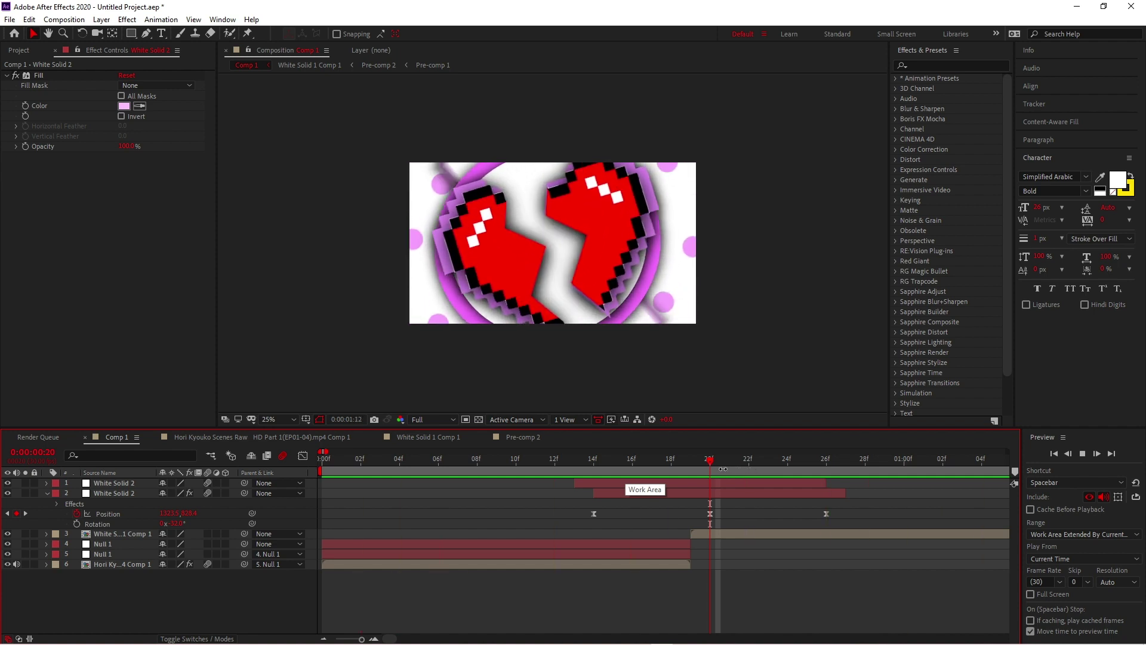
{"action": "key", "text": "space"}
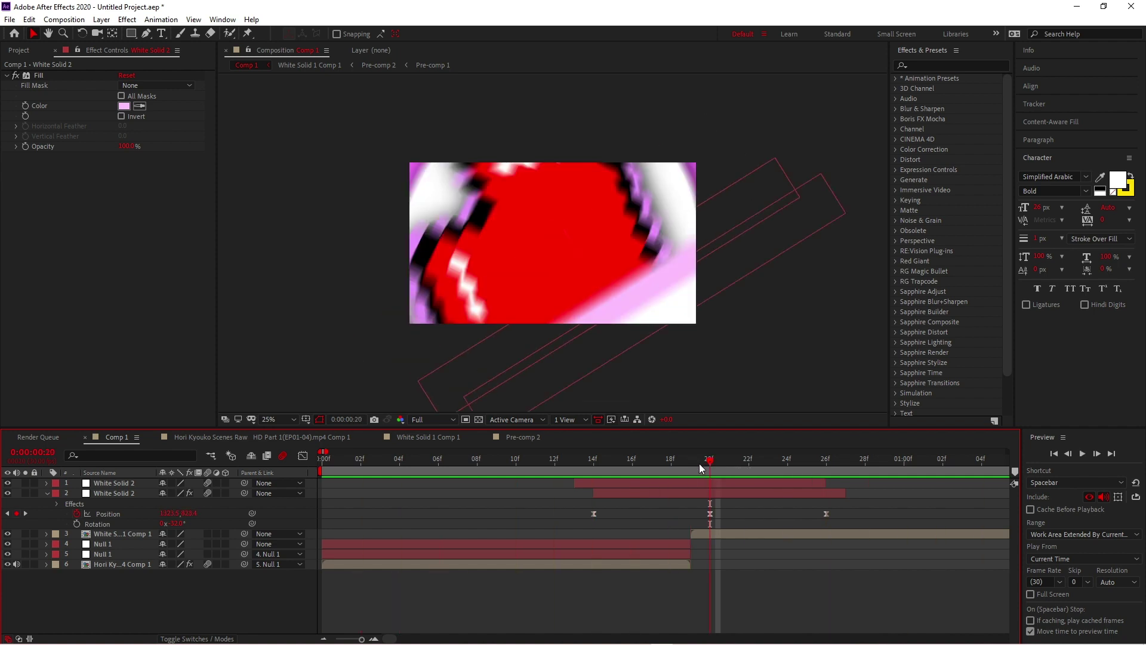
{"action": "left_click", "coordinate": [708, 493]}
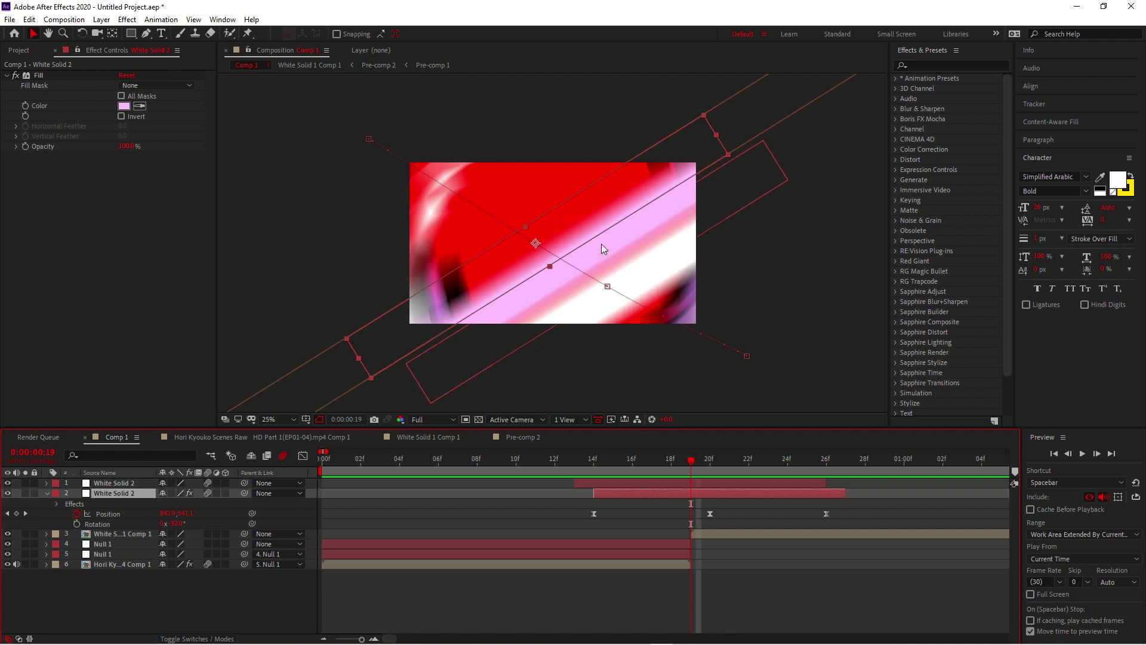
- Nudge the pink bar toward the lower right in Comp 1 at 0:00:00:19, and open White Solid 1 Comp 1 to preview it
{"action": "left_click_drag", "start_coordinate": [602, 225], "coordinate": [620, 244]}
{"action": "left_click", "coordinate": [759, 507]}
{"action": "double_click", "coordinate": [751, 531]}
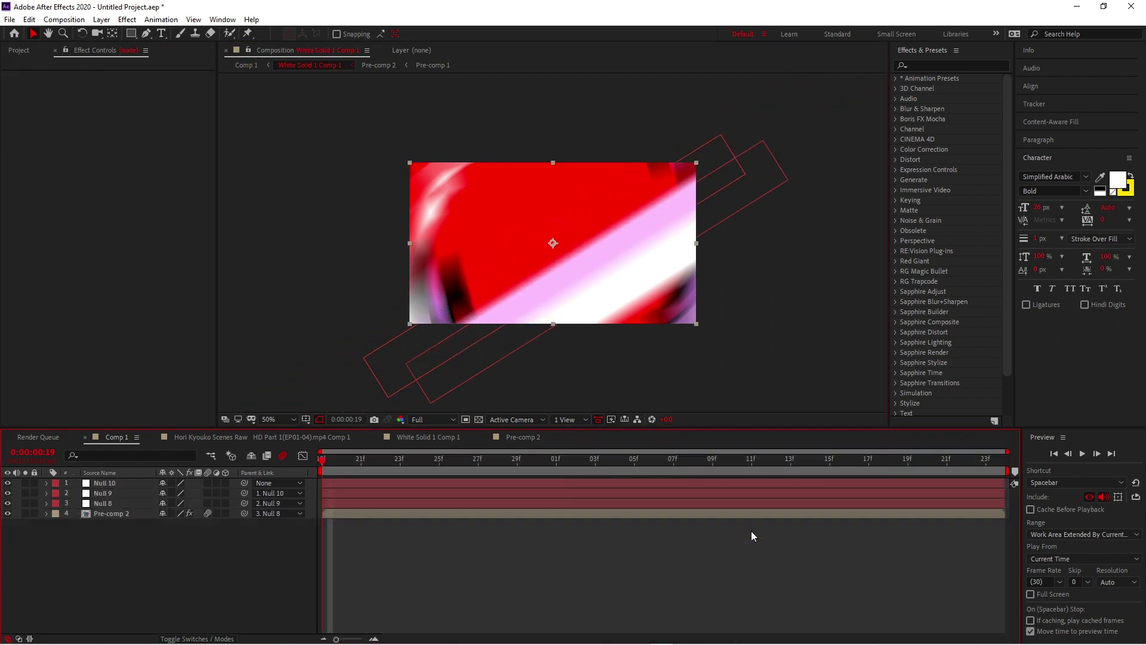
{"action": "key", "text": "space"}
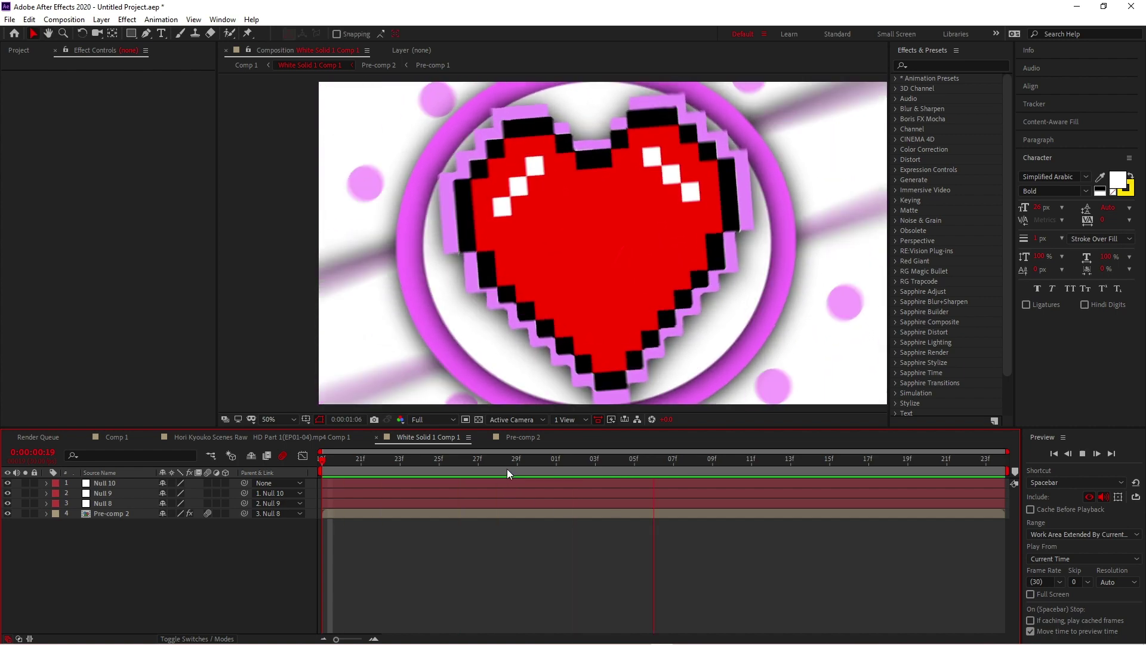
{"action": "key", "text": "space"}
- Create a new white solid above Null 10 in White Solid 1 Comp 1
{"action": "left_click", "coordinate": [371, 482]}
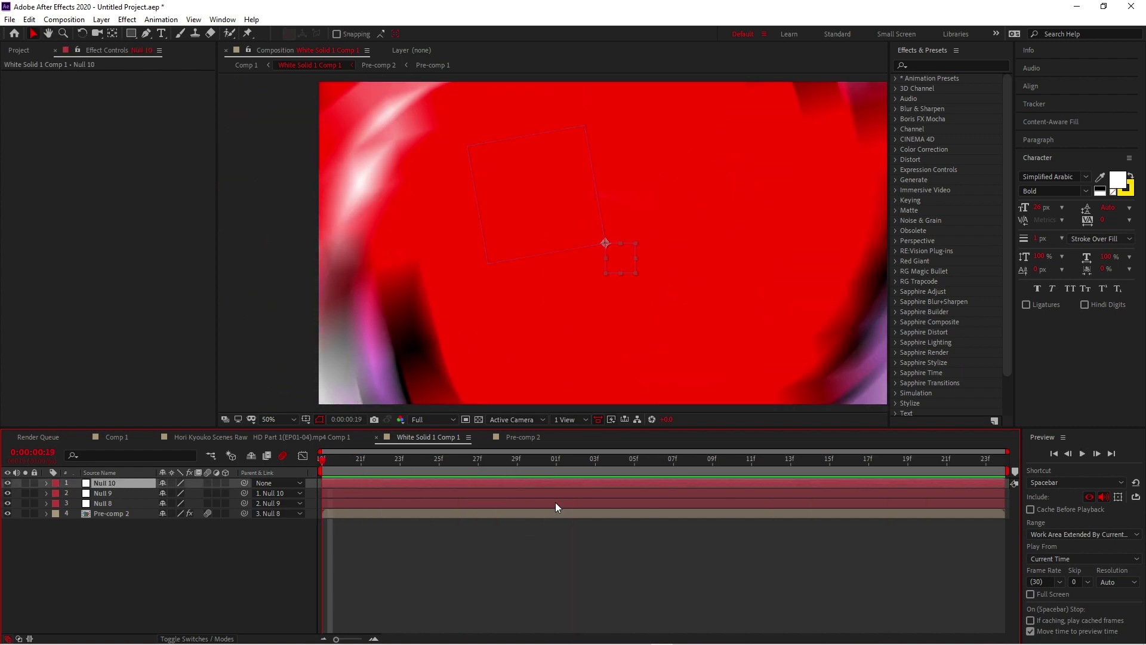
{"action": "key", "text": "ctrl+y"}
{"action": "left_click", "coordinate": [615, 431]}
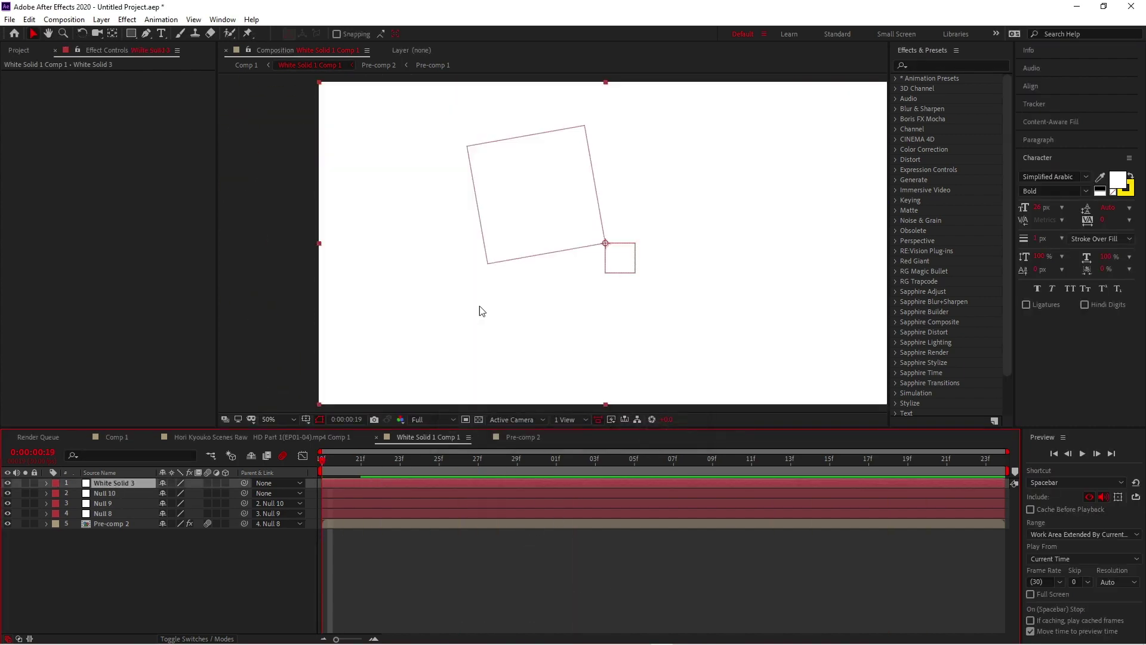
- Apply the S_WipeCircle effect to White Solid 3 and set its Wipe Direction to Circle Out
{"action": "key", "text": "ctrl+space"}
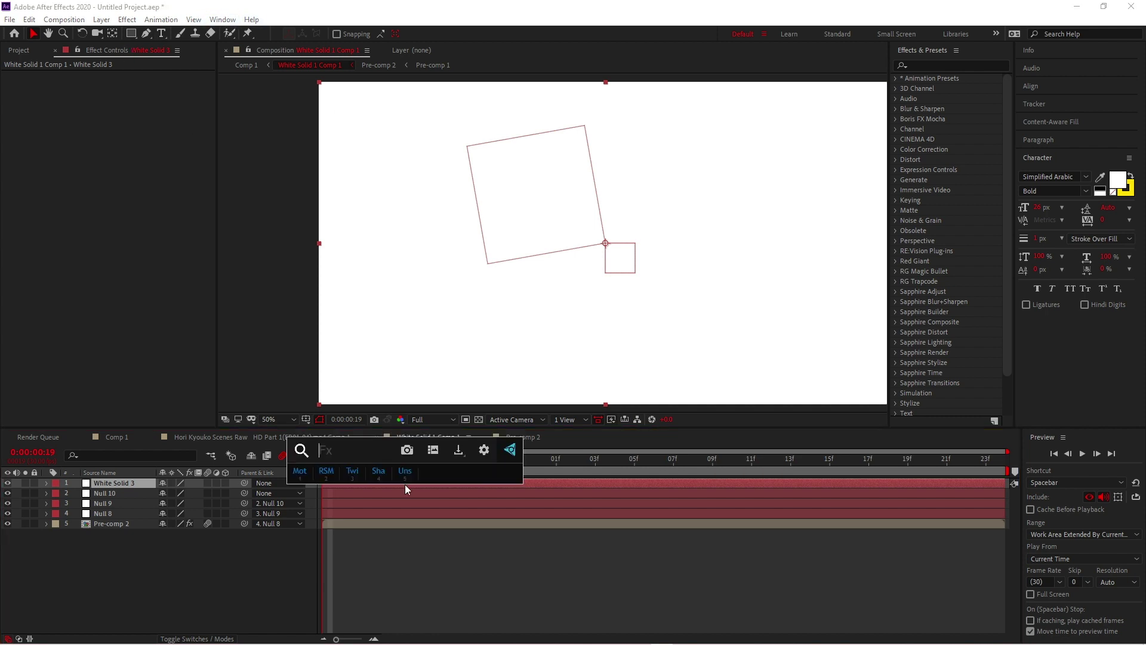
{"action": "type", "text": "s_w"}
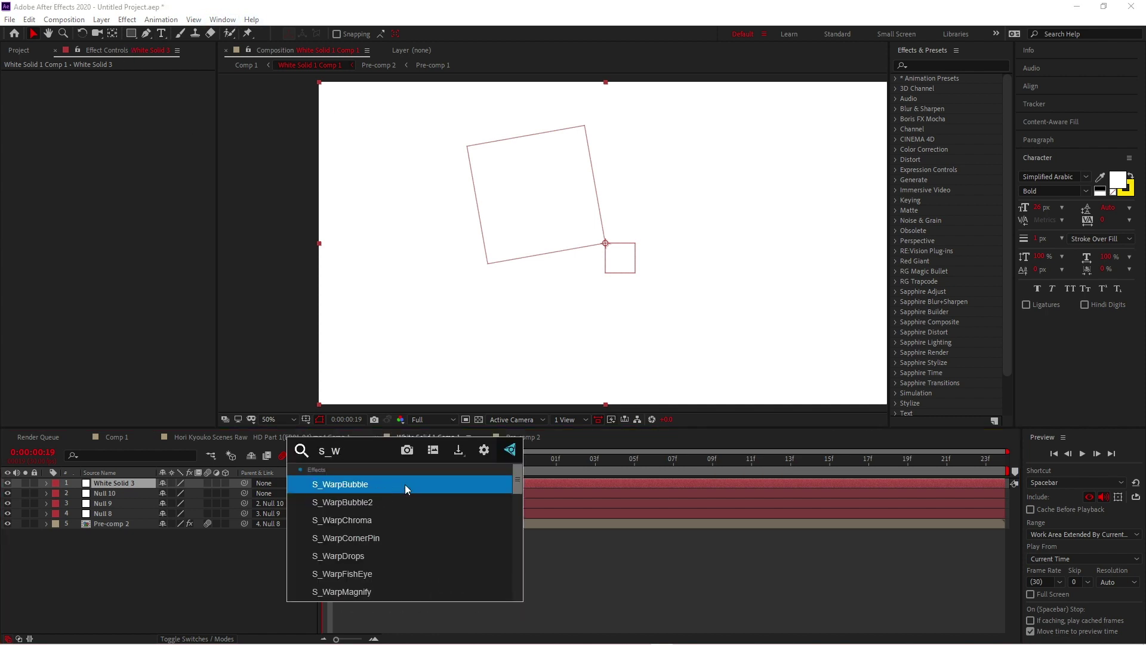
{"action": "type", "text": "ipe c"}
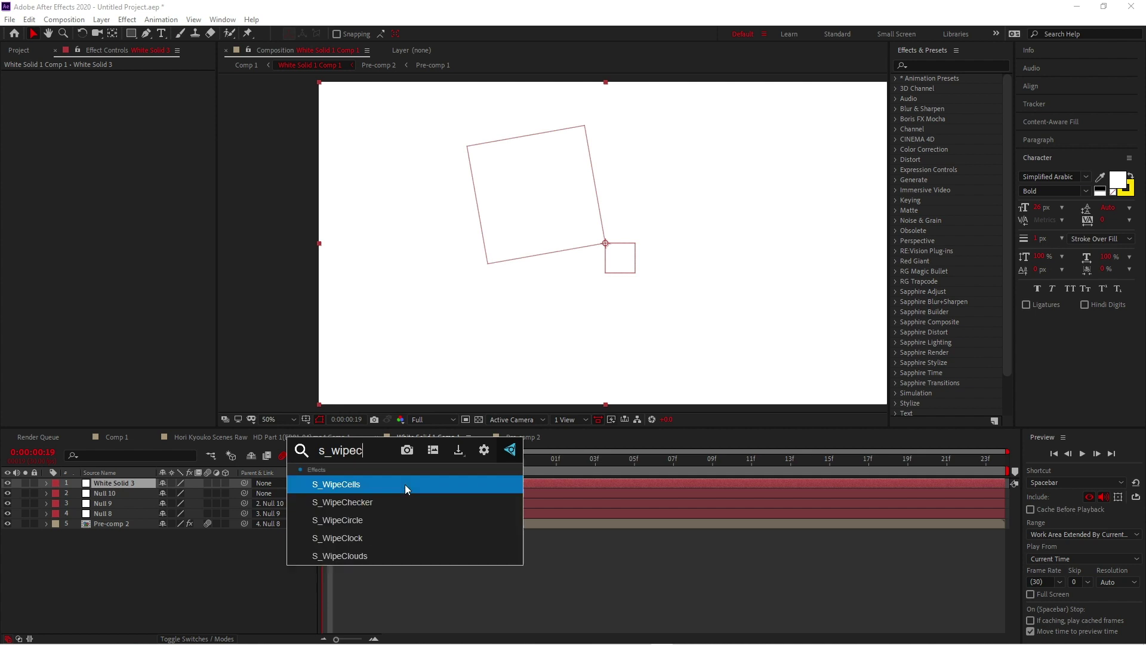
{"action": "left_click", "coordinate": [377, 522]}
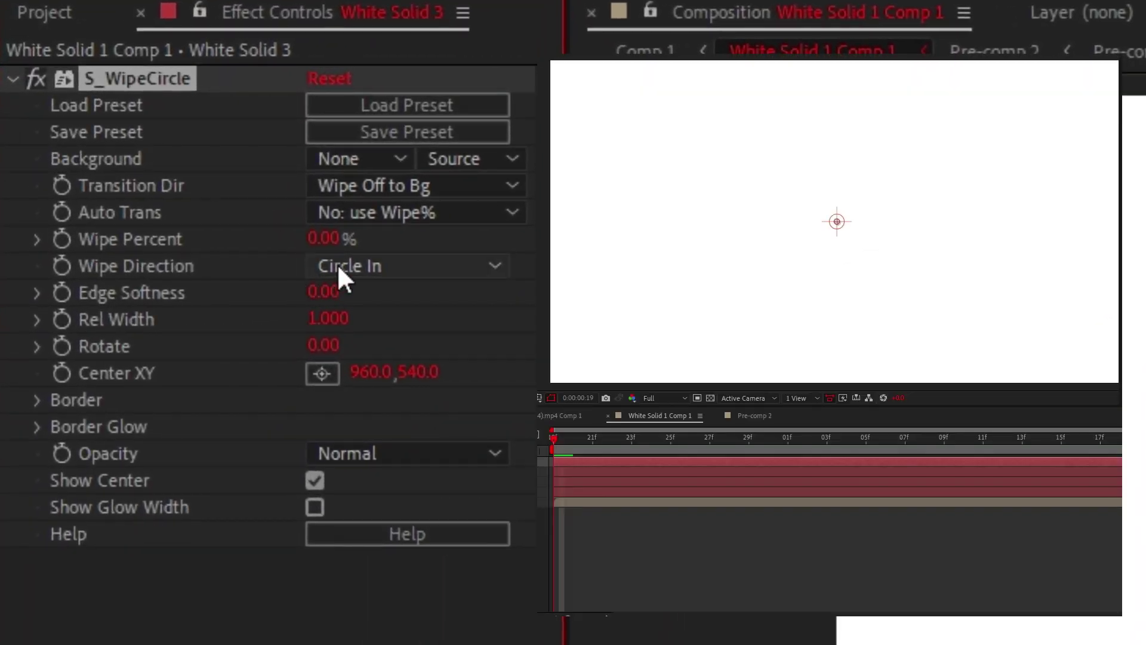
{"action": "left_click", "coordinate": [339, 267]}
{"action": "left_click", "coordinate": [411, 345]}
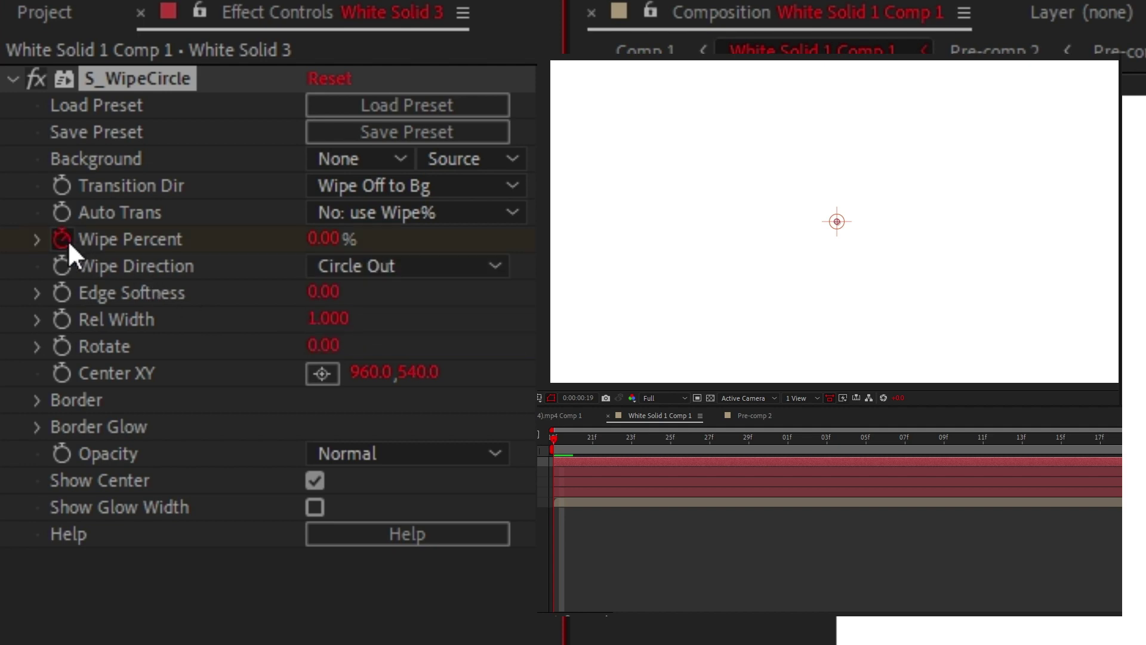
- Keyframe Wipe Percent from 0% at 0:00:00:19 to 100% at 0:00:01:03 and Easy Ease both keyframes
{"action": "left_click", "coordinate": [715, 439]}
{"action": "left_click_drag", "start_coordinate": [334, 239], "coordinate": [749, 112]}
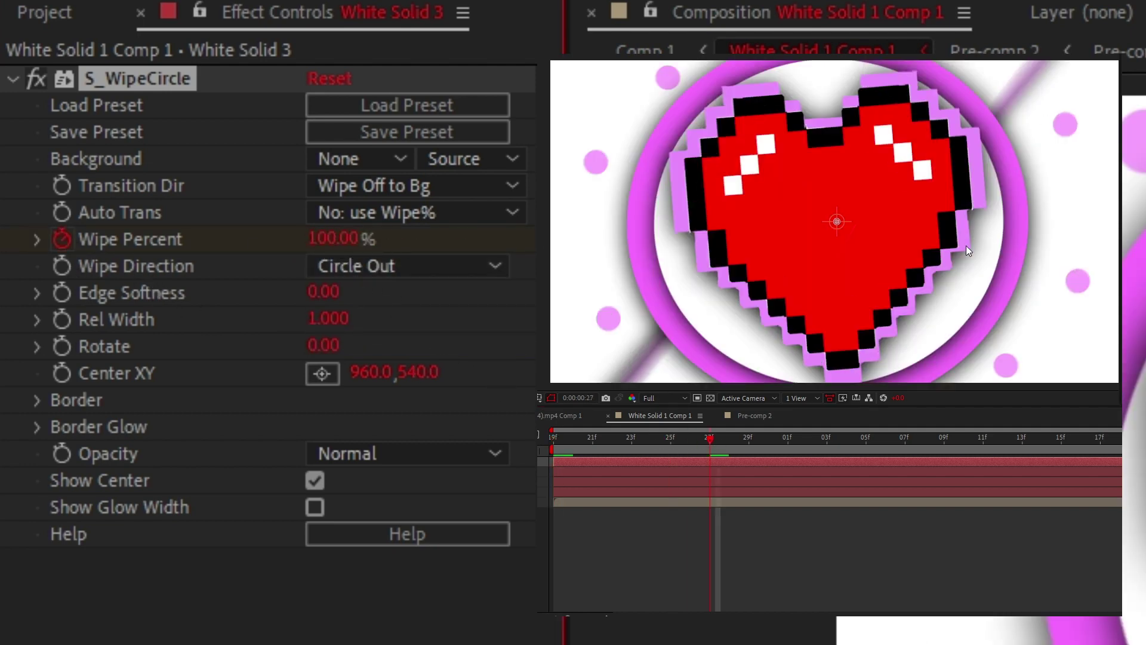
{"action": "key", "text": "u"}
{"action": "left_click_drag", "start_coordinate": [710, 482], "coordinate": [538, 484]}
{"action": "key", "text": "F9"}
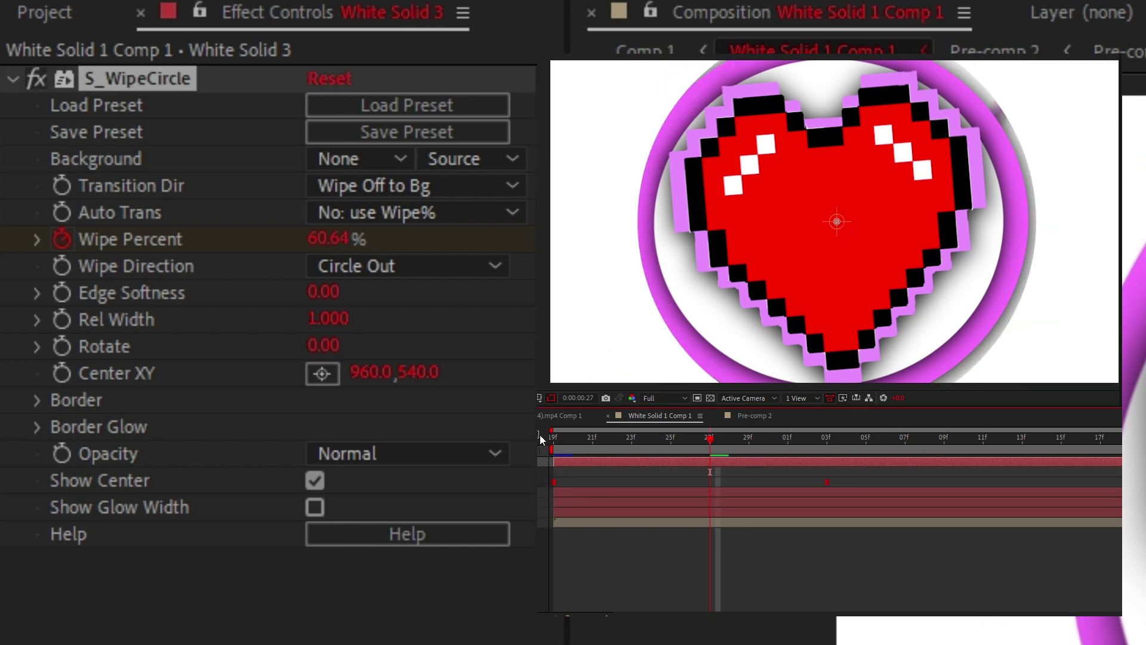
- Shape the Wipe Percent speed graph so the circle wipe starts fast and slows gradually toward its last keyframe
{"action": "left_click", "coordinate": [538, 435]}
{"action": "right_click", "coordinate": [820, 514]}
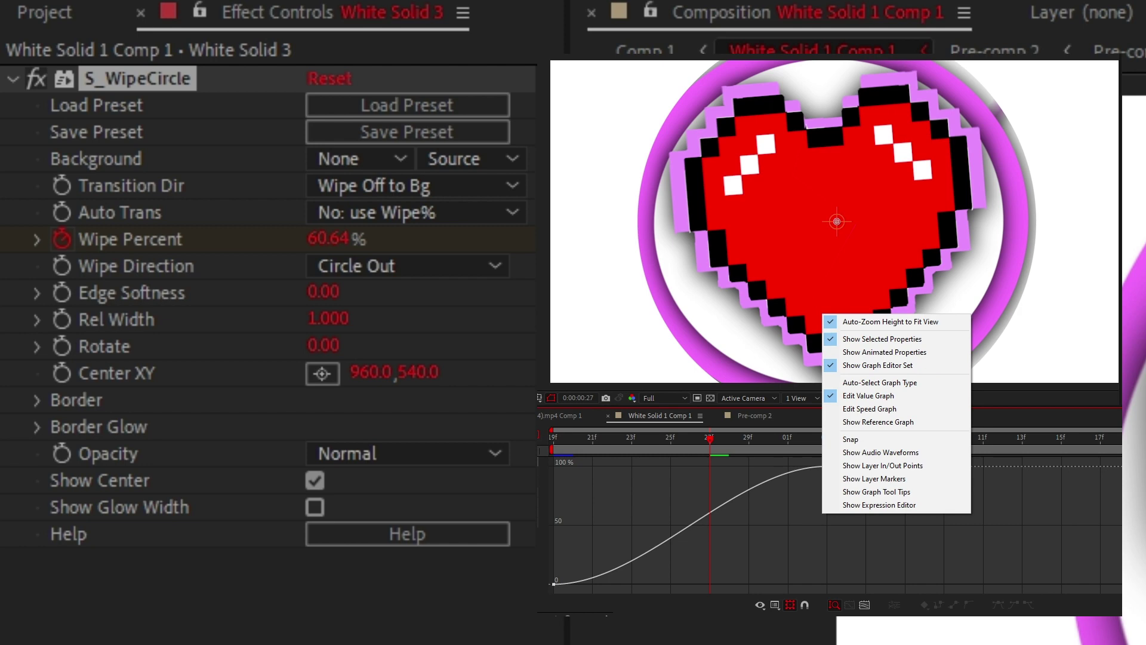
{"action": "key", "text": "ctrl+a"}
{"action": "right_click", "coordinate": [626, 488]}
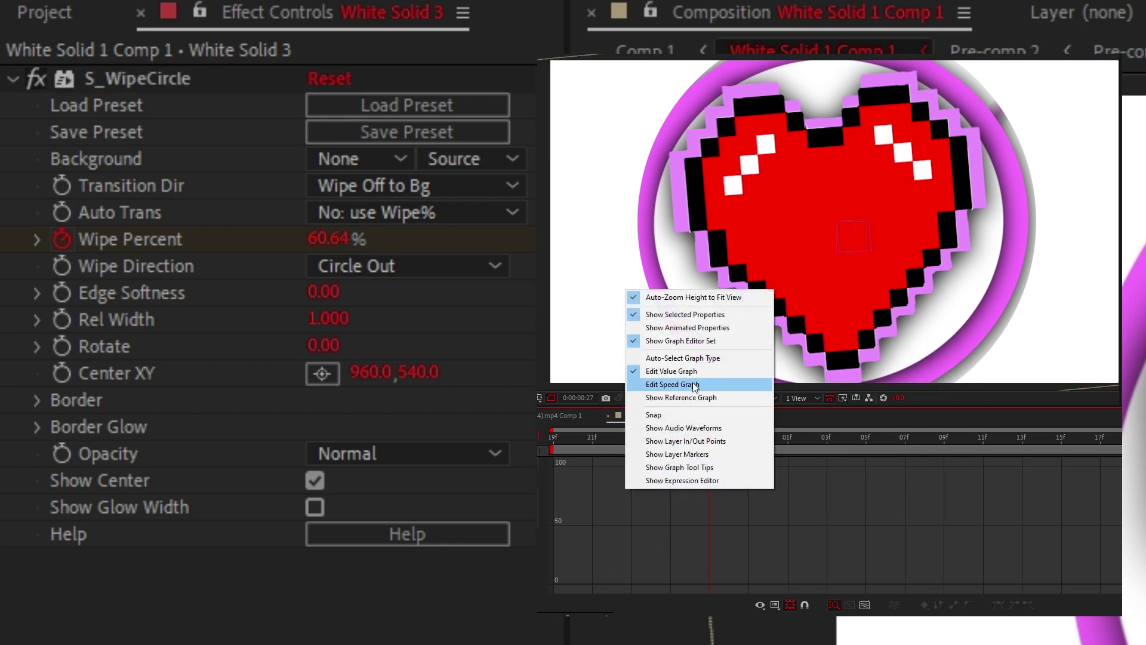
{"action": "left_click", "coordinate": [669, 385]}
{"action": "left_click_drag", "start_coordinate": [967, 468], "coordinate": [548, 602]}
{"action": "mouse_move", "coordinate": [784, 582]}
{"action": "left_mouse_down"}
{"action": "mouse_move", "coordinate": [703, 582]}
{"action": "mouse_move", "coordinate": [772, 580]}
{"action": "left_mouse_up"}
{"action": "left_click_drag", "start_coordinate": [599, 582], "coordinate": [558, 580]}
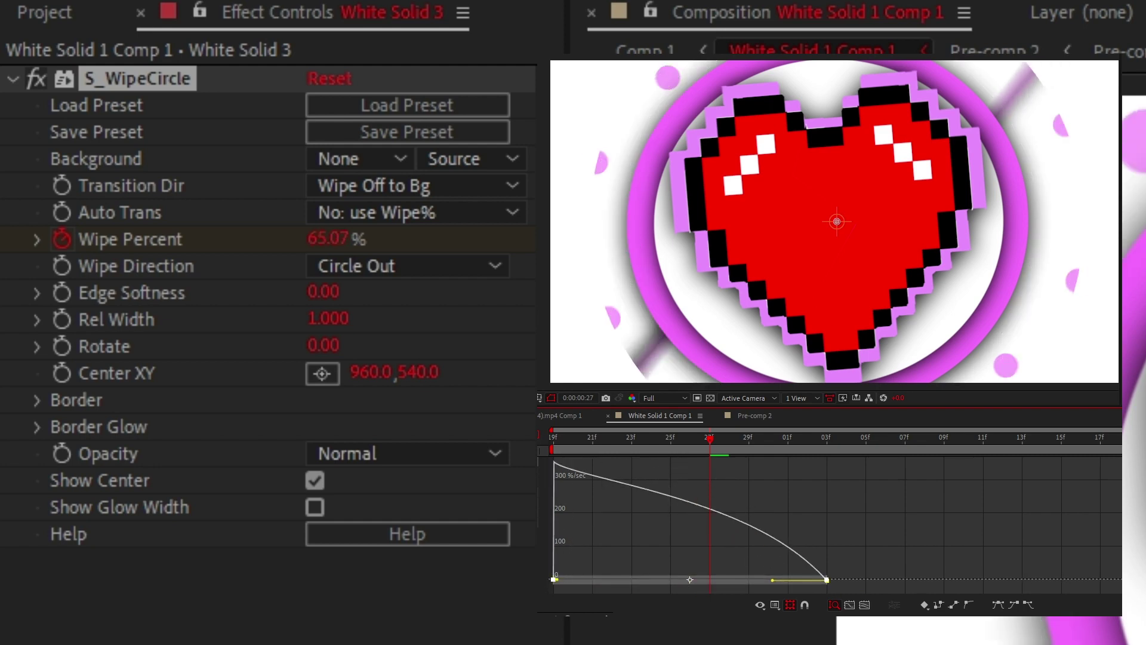
{"action": "left_click_drag", "start_coordinate": [772, 581], "coordinate": [758, 578]}
{"action": "left_click_drag", "start_coordinate": [758, 578], "coordinate": [756, 579]}
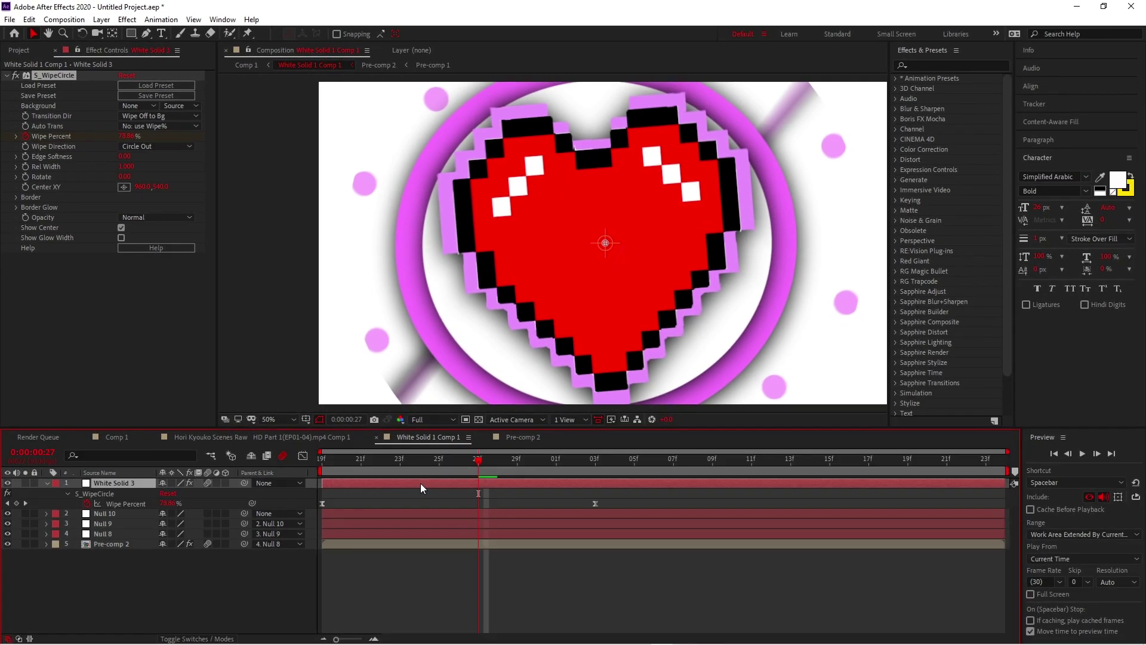
- Duplicate White Solid 3 one frame later, starting at 0:00:00:20, and apply the Fill effect to the lower copy
{"action": "left_click", "coordinate": [420, 482]}
{"action": "left_click_drag", "start_coordinate": [353, 492], "coordinate": [370, 492]}
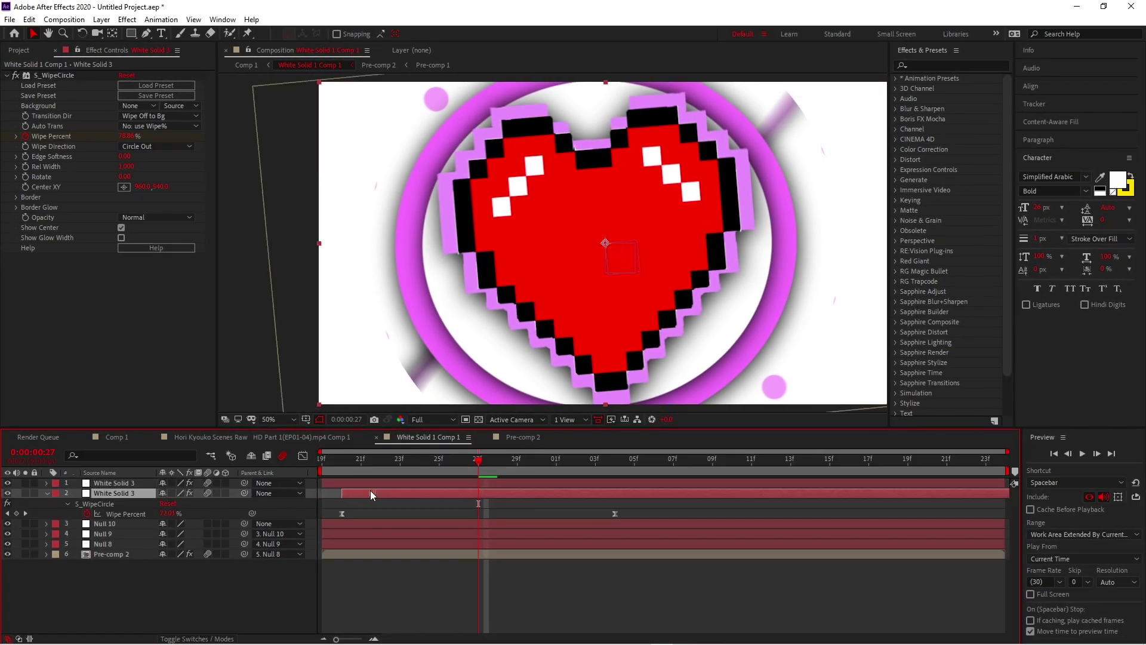
{"action": "key", "text": "ctrl+space"}
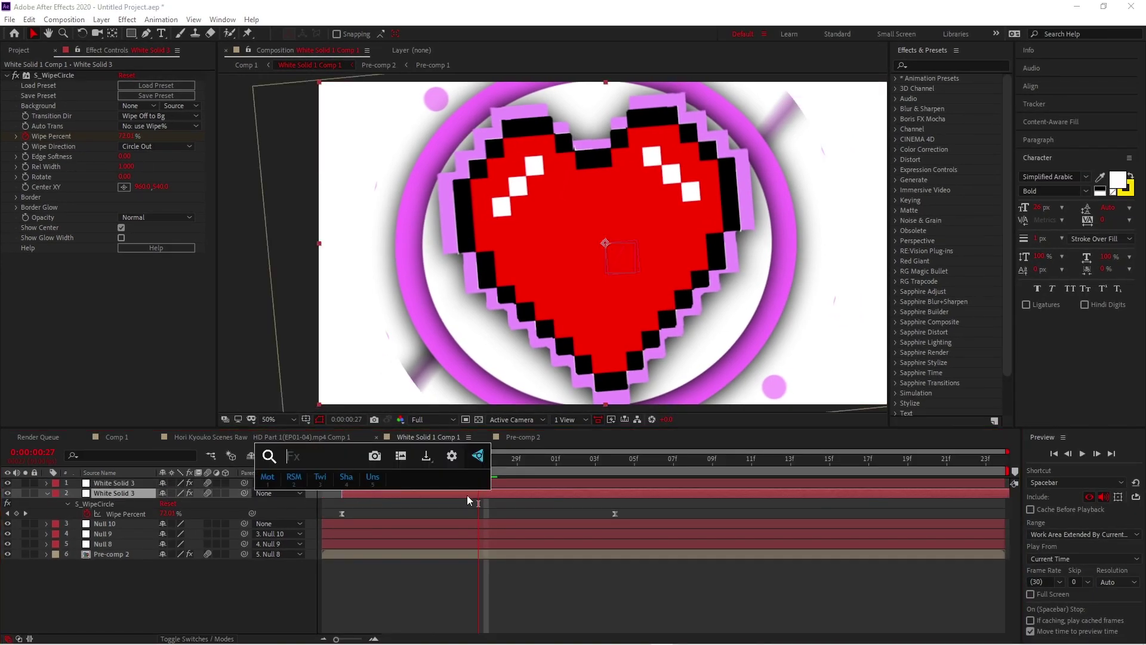
{"action": "type", "text": "fill"}
{"action": "key", "text": "Return"}
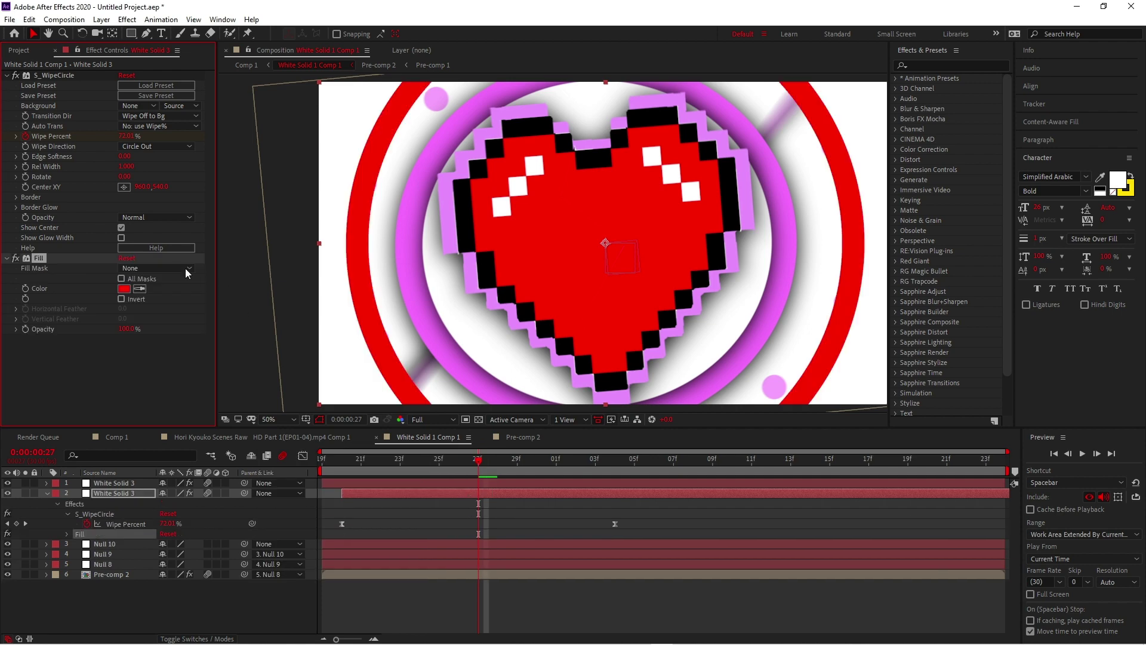
- Set the lower solid's Fill color to a light pinkish purple and preview the circle wipe
{"action": "left_click", "coordinate": [123, 289]}
{"action": "left_click", "coordinate": [593, 284]}
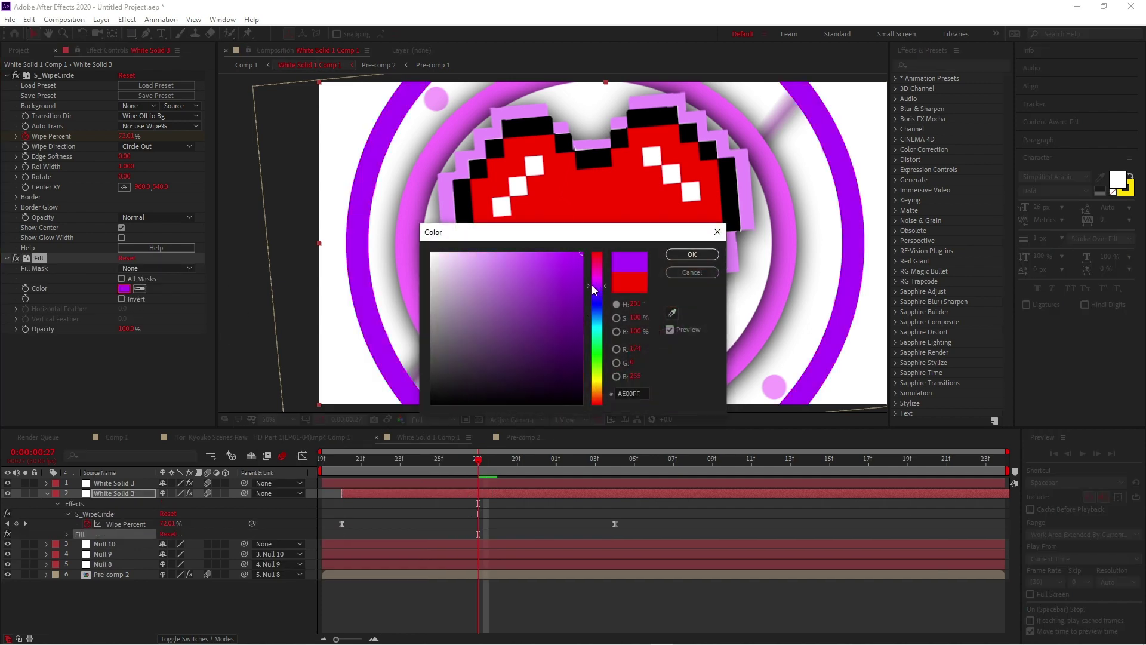
{"action": "left_click", "coordinate": [472, 252]}
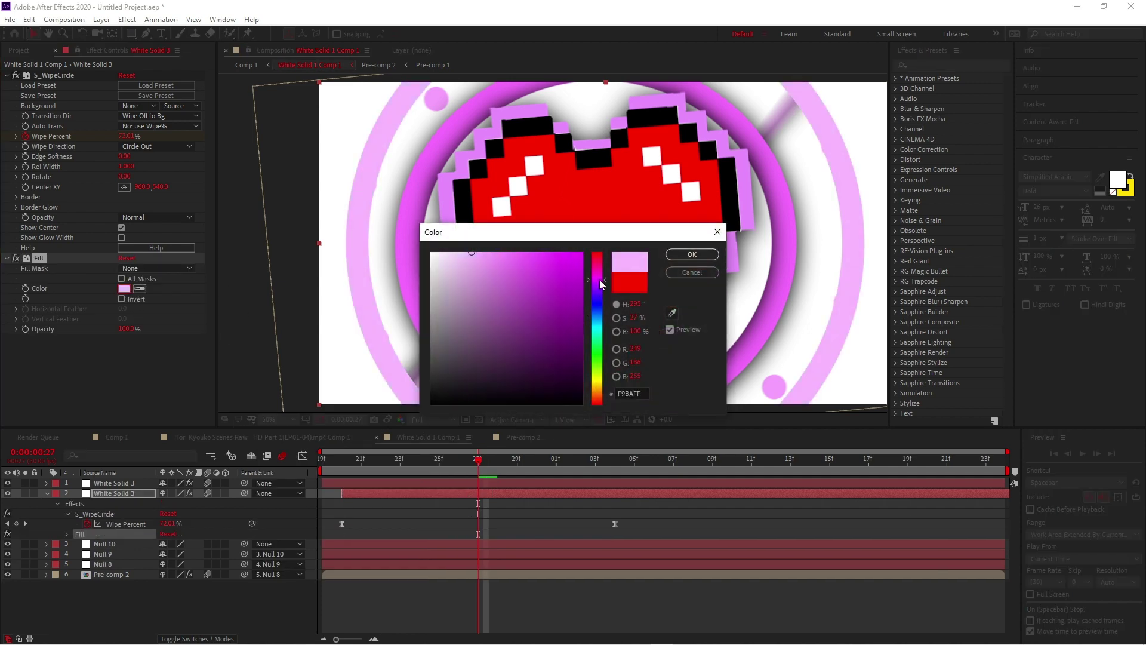
{"action": "left_click", "coordinate": [690, 255]}
{"action": "key", "text": "space"}
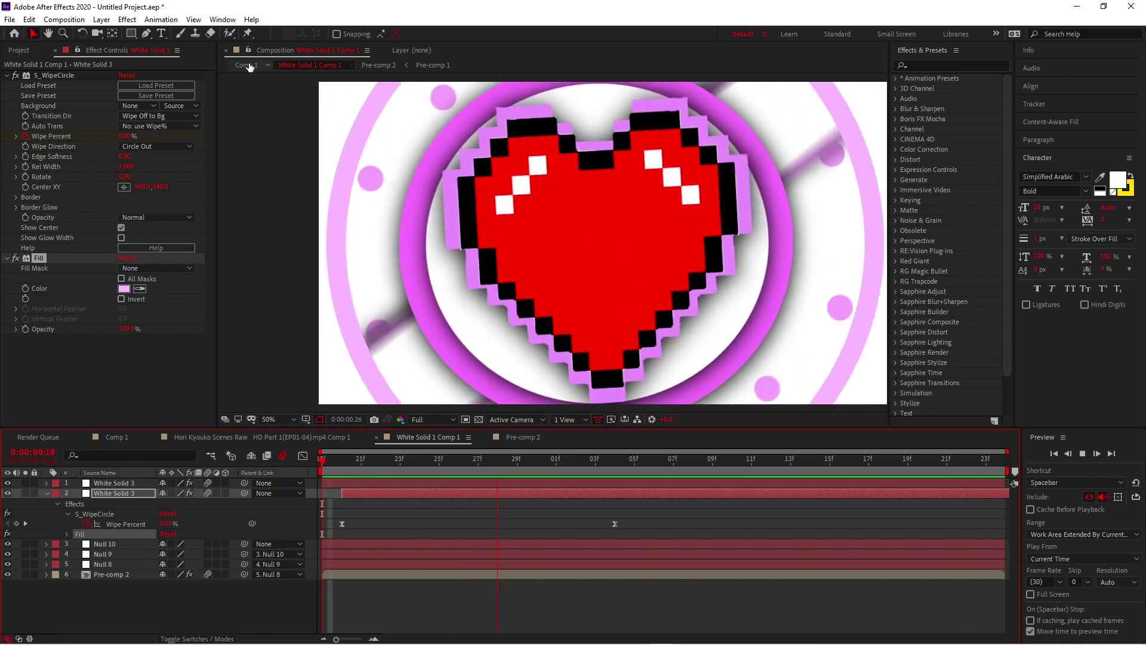
{"action": "key", "text": "space"}
- Add an adjustment layer above the white solids and apply the Twitch effect to it
{"action": "key", "text": "ctrl+alt+y"}
{"action": "key", "text": "ctrl+space"}
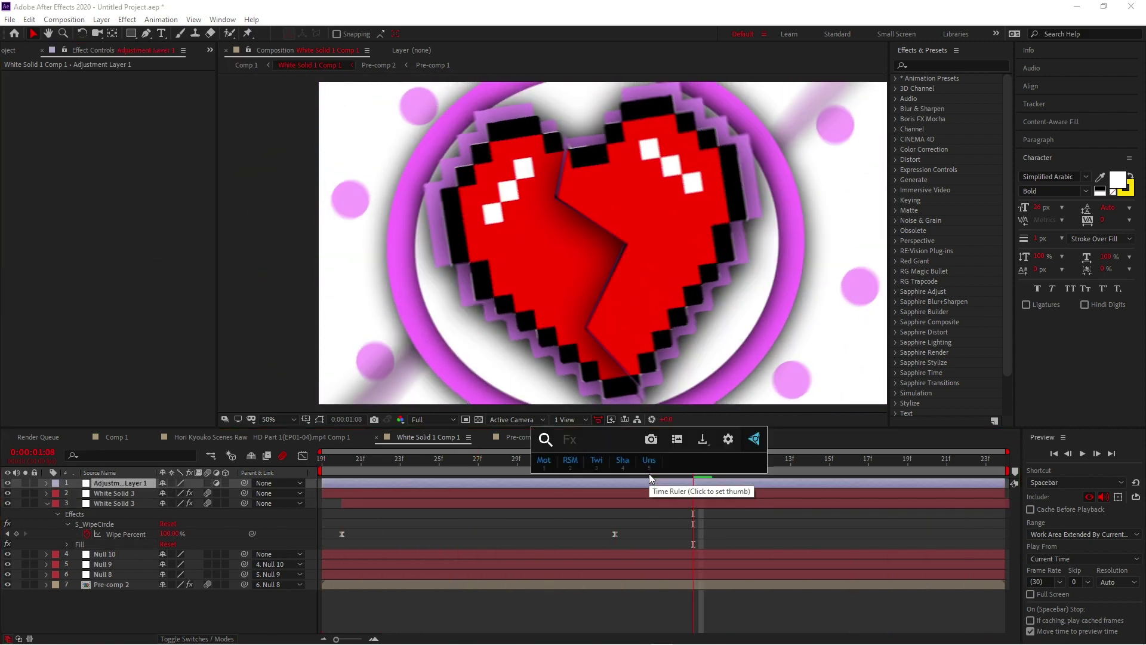
{"action": "type", "text": "twi"}
{"action": "key", "text": "Return"}
- Set a Twitch Amount keyframe of 100 at 0:00:01:08 and enable the Slide and Light operators
{"action": "left_click", "coordinate": [24, 86]}
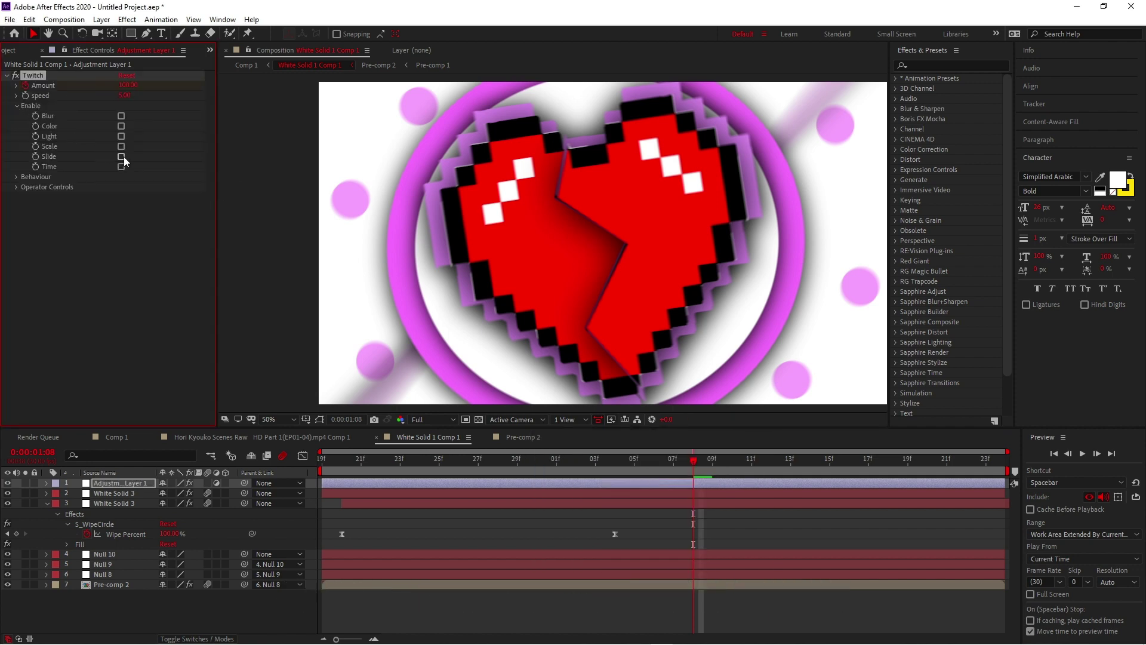
{"action": "left_click", "coordinate": [121, 156]}
{"action": "left_click", "coordinate": [122, 136]}
- Keyframe Twitch Amount down to 0 at 0:00:01:12 and ease its value graph into a steep initial drop
{"action": "key", "text": "u"}
{"action": "left_click_drag", "start_coordinate": [706, 460], "coordinate": [763, 485]}
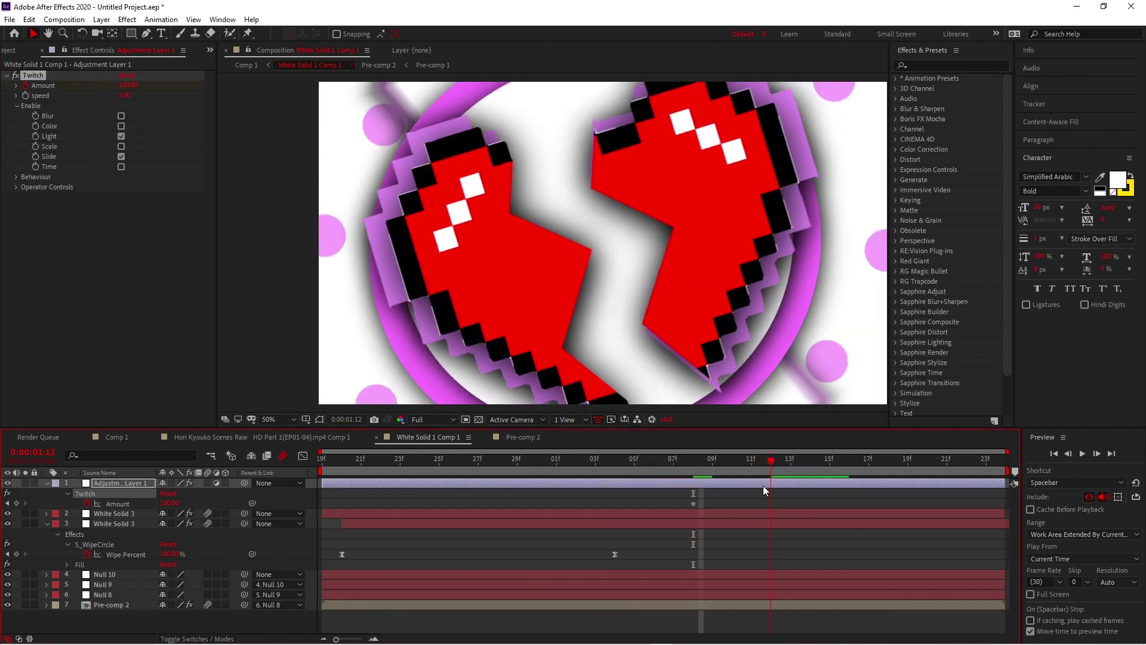
{"action": "left_click_drag", "start_coordinate": [127, 85], "coordinate": [144, 181]}
{"action": "key", "text": "F9"}
{"action": "left_click_drag", "start_coordinate": [795, 499], "coordinate": [697, 528]}
{"action": "left_click", "coordinate": [303, 456]}
{"action": "right_click", "coordinate": [802, 560]}
{"action": "left_click", "coordinate": [838, 442]}
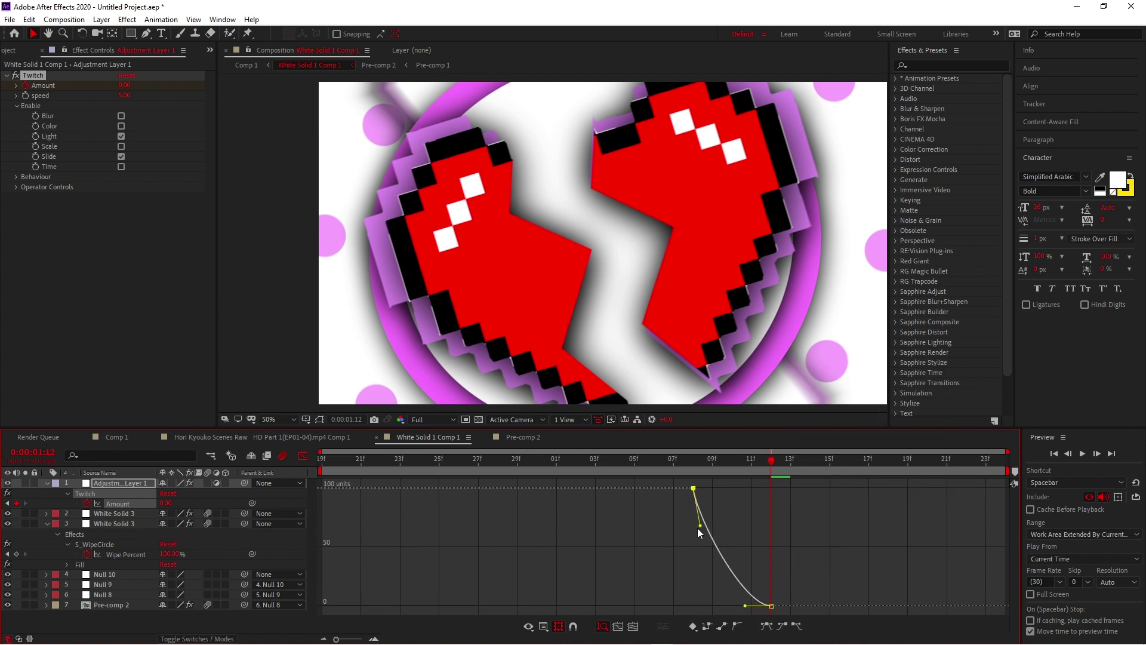
{"action": "left_click", "coordinate": [303, 455]}
- Trim the adjustment layer to start at 0:00:01:08 and preview the composition from its beginning
{"action": "left_click_drag", "start_coordinate": [621, 460], "coordinate": [686, 488]}
{"action": "key", "text": "ctrl+shift+d"}
{"action": "left_click", "coordinate": [657, 493]}
{"action": "key", "text": "Delete"}
{"action": "left_click_drag", "start_coordinate": [477, 460], "coordinate": [225, 481]}
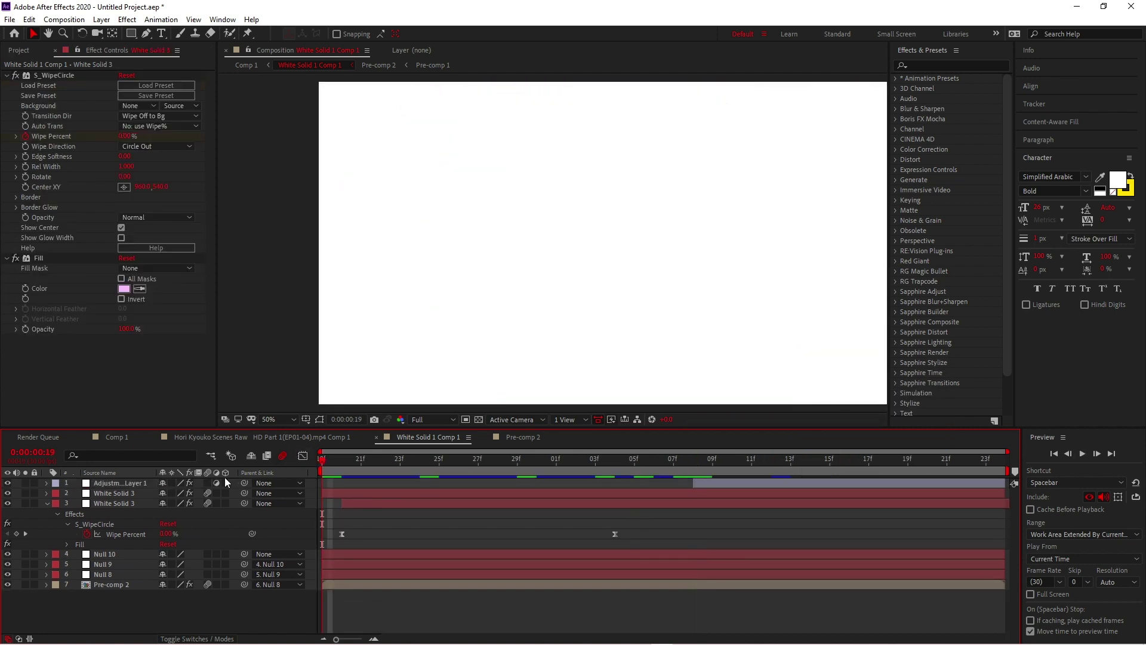
{"action": "key", "text": "space"}
{"action": "key", "text": "space"}
- Move the last Twitch Amount keyframe to 0:00:01:18 and readjust the first keyframe's easing in the value graph
{"action": "left_click", "coordinate": [705, 484]}
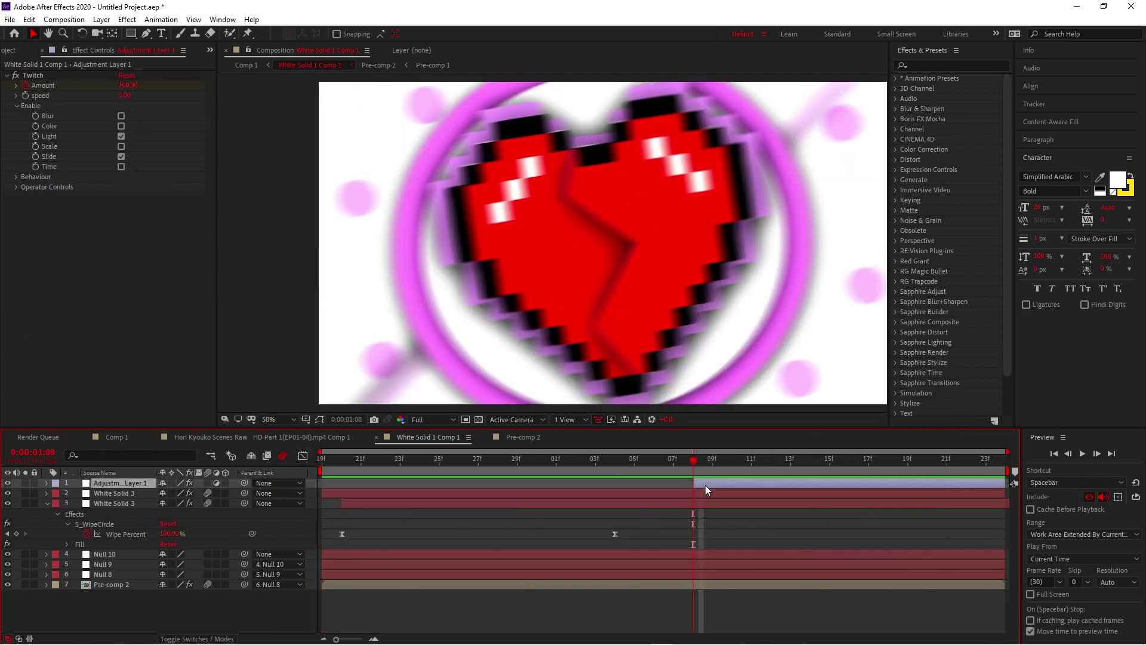
{"action": "key", "text": "u"}
{"action": "left_click_drag", "start_coordinate": [771, 503], "coordinate": [888, 503]}
{"action": "left_click", "coordinate": [303, 456]}
{"action": "left_click_drag", "start_coordinate": [707, 604], "coordinate": [686, 511]}
{"action": "key", "text": "space"}
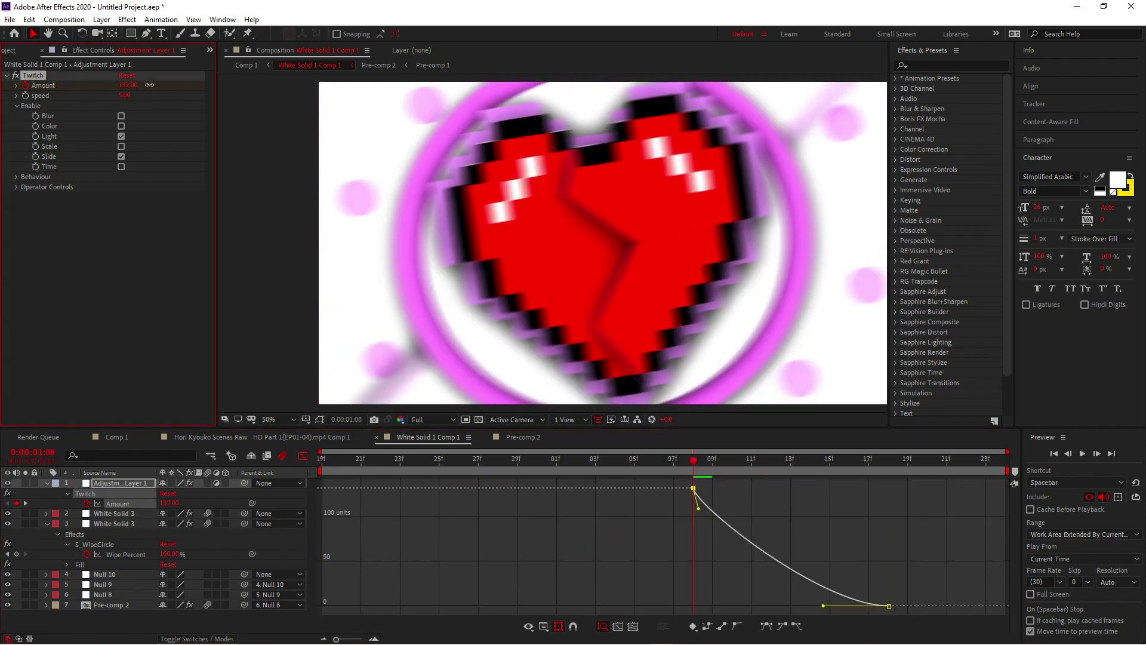
- Raise Twitch's Slide Amount and Light Amount in the Operator Controls, and preview the heart scene
{"action": "left_click", "coordinate": [16, 187]}
{"action": "left_click", "coordinate": [27, 237]}
{"action": "left_click_drag", "start_coordinate": [125, 248], "coordinate": [174, 248]}
{"action": "left_click", "coordinate": [303, 455]}
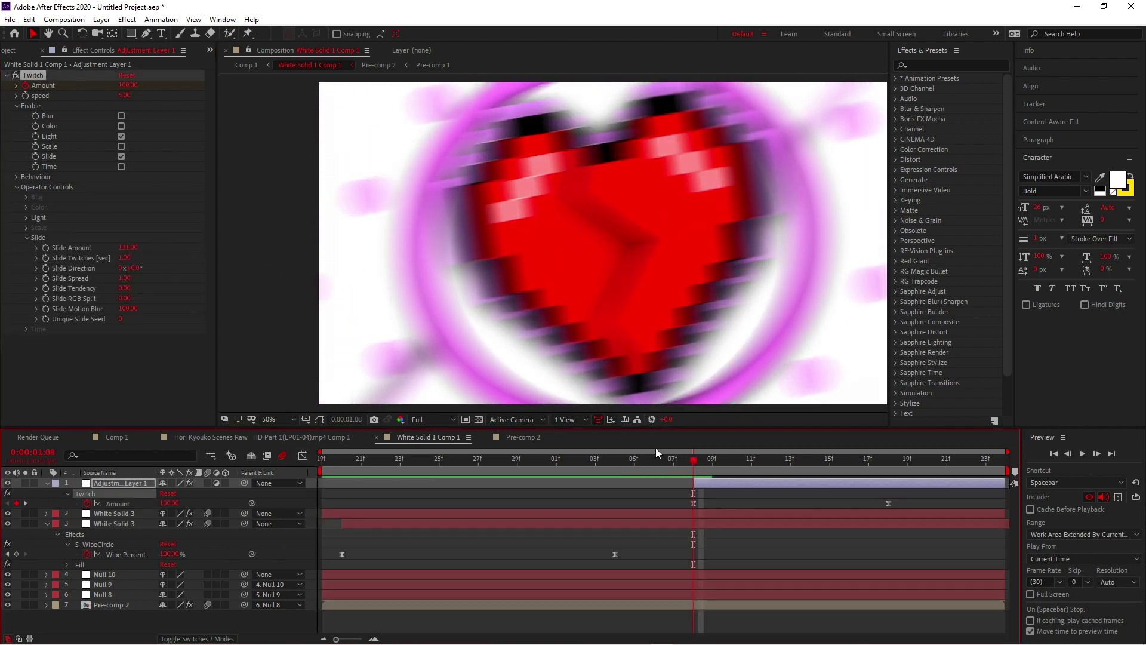
{"action": "left_click_drag", "start_coordinate": [655, 458], "coordinate": [197, 469]}
{"action": "key", "text": "space"}
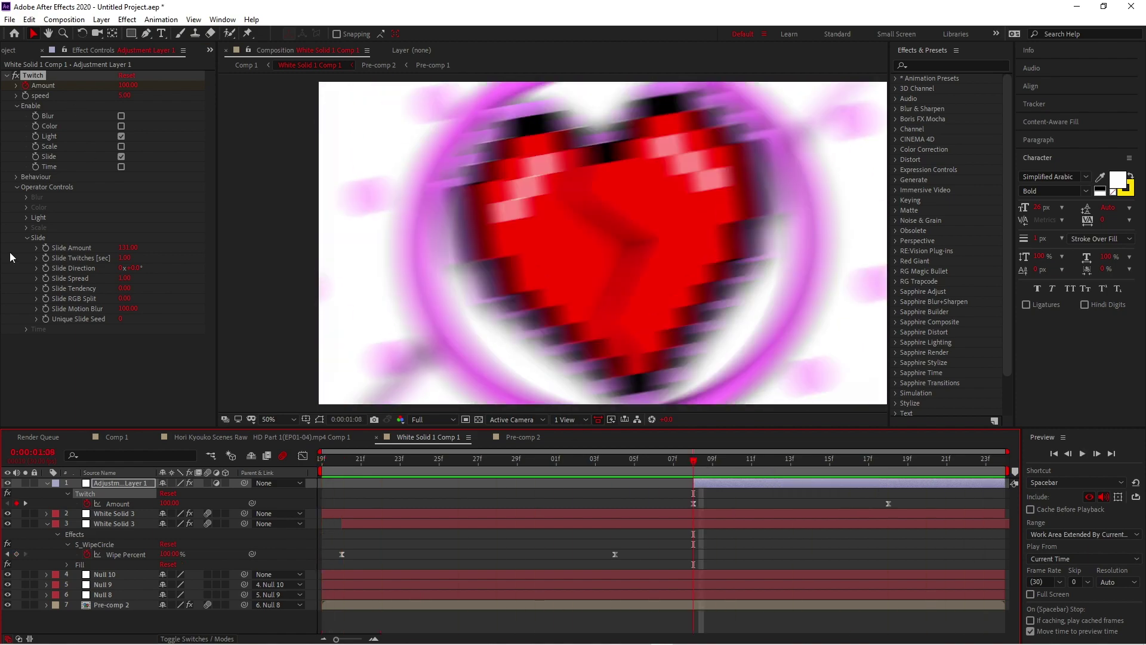
{"action": "left_click", "coordinate": [27, 217]}
{"action": "key", "text": "space"}
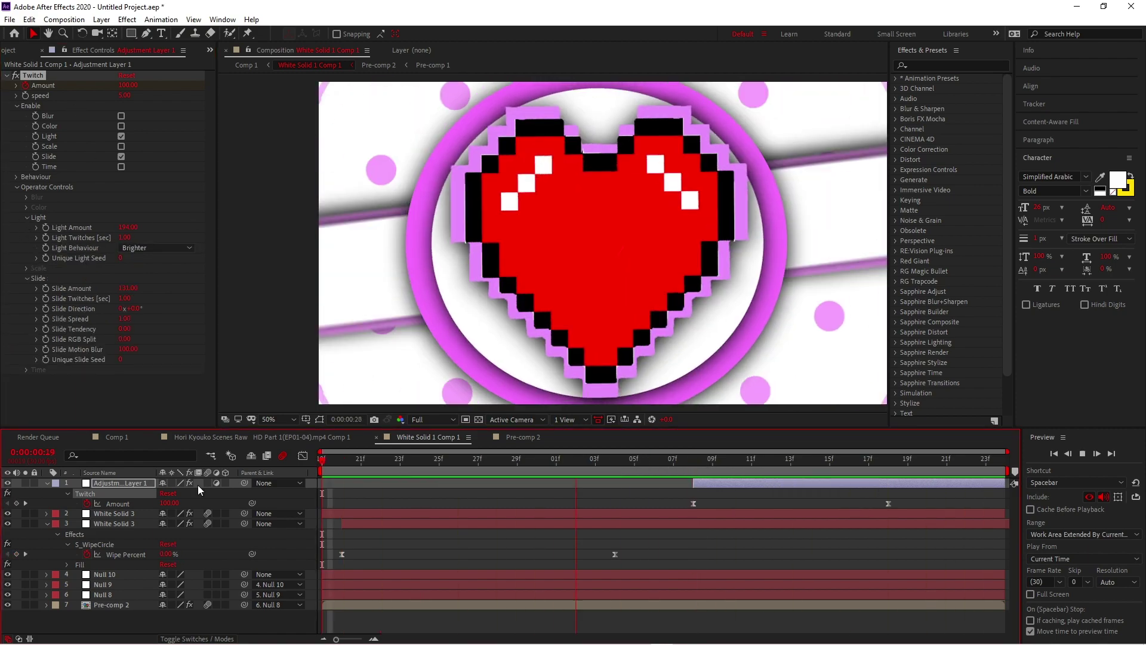
- Return to Comp 1, turn on Cache Before Playback, and preview the whole edit from the start
{"action": "left_click", "coordinate": [116, 437]}
{"action": "left_click_drag", "start_coordinate": [510, 458], "coordinate": [104, 557]}
{"action": "key", "text": "space"}
{"action": "key", "text": "space"}
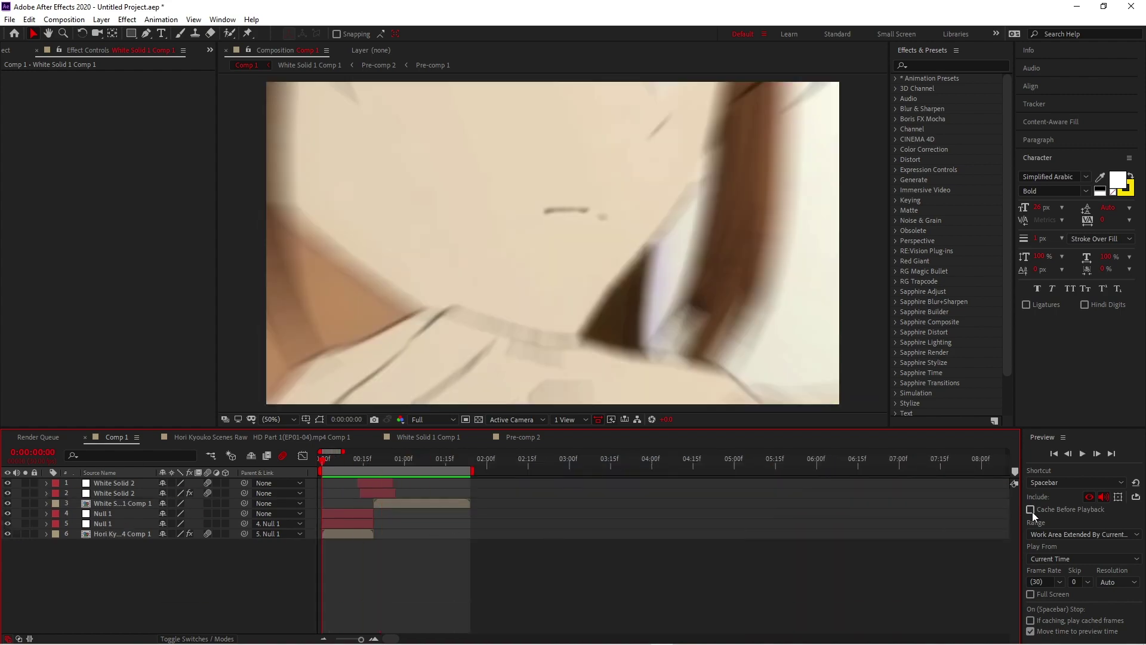
{"action": "left_click", "coordinate": [1031, 510]}
{"action": "key", "text": "space"}
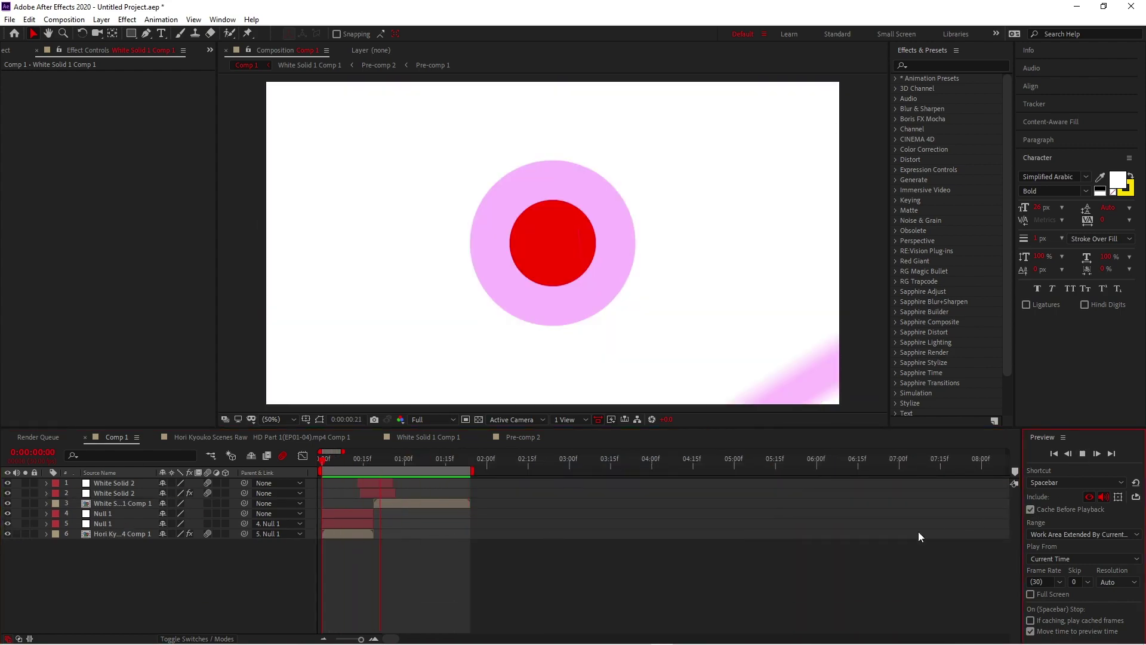